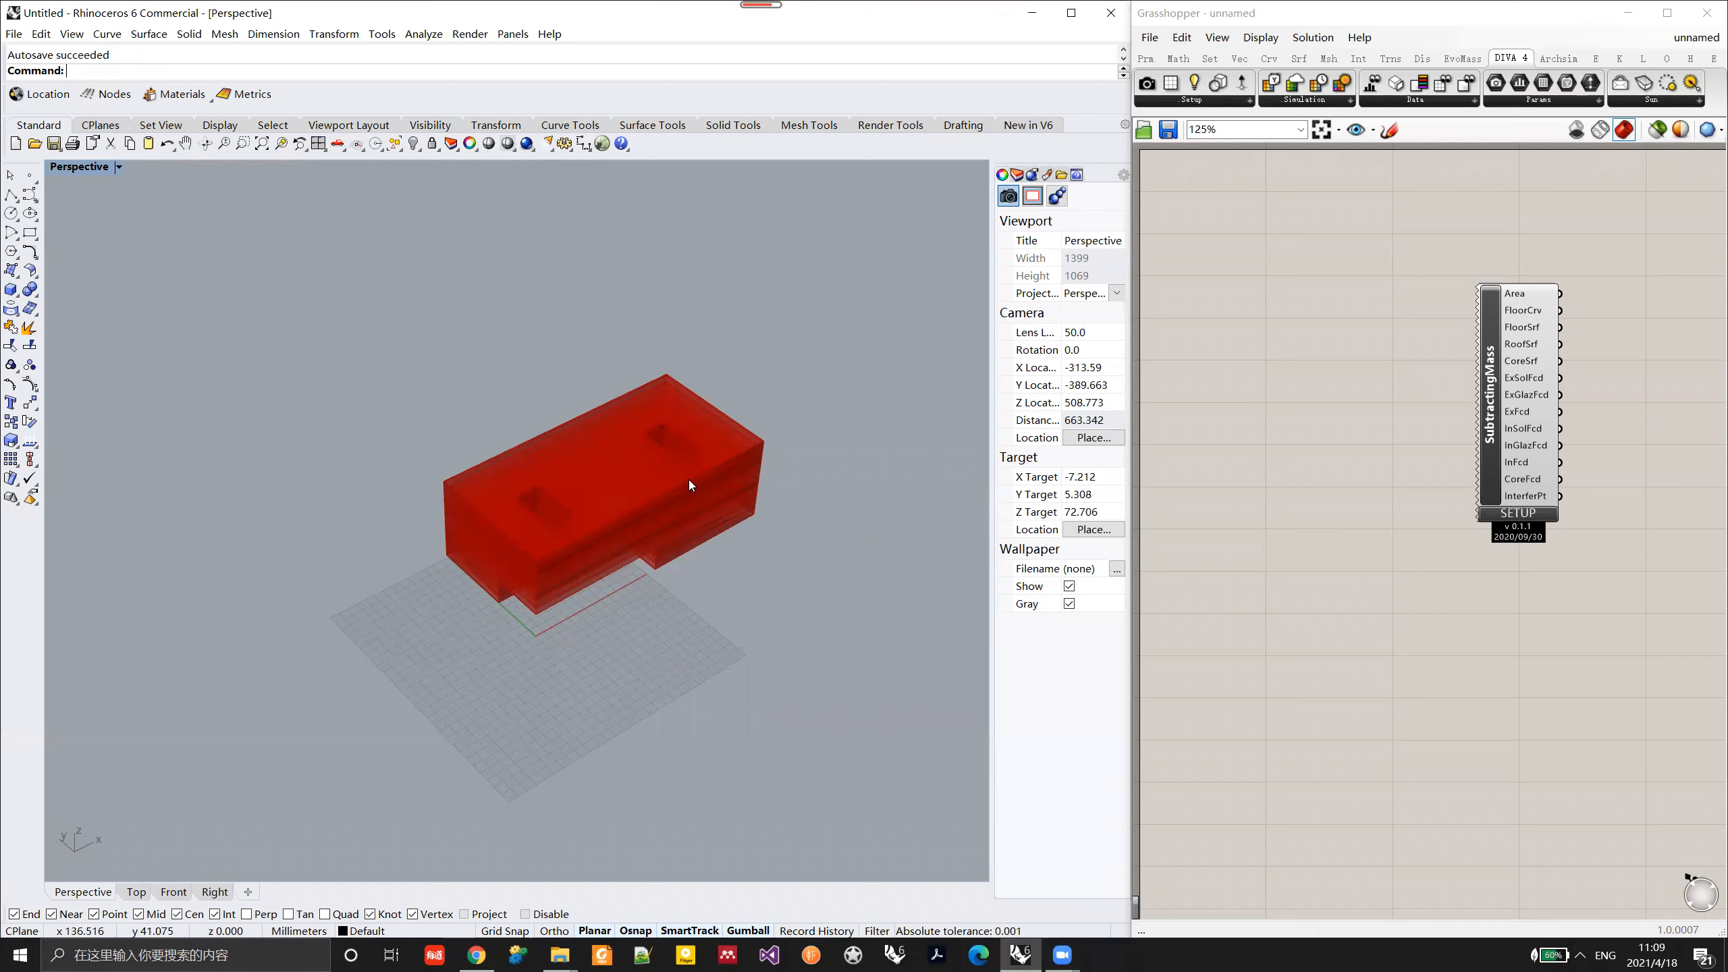
Step: Replace the existing SubtractingMass component with a new SubtractFormMassingComponent on the Grasshopper canvas
right_drag(694, 478, 669, 575)
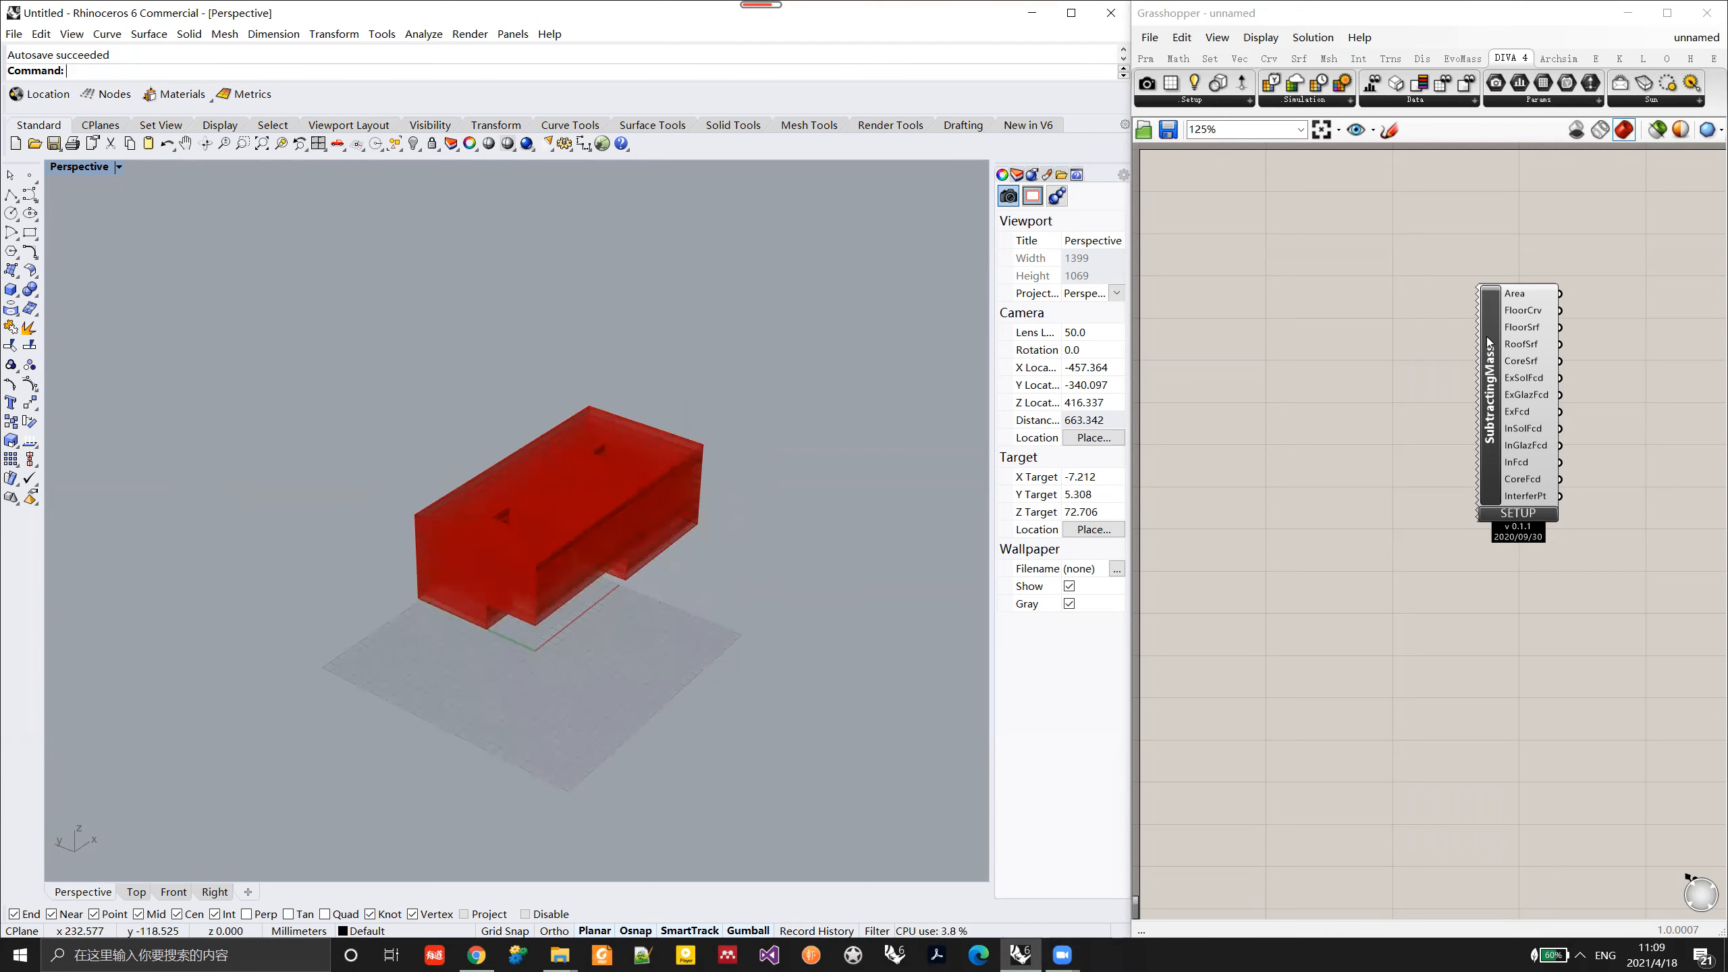
click(1492, 399)
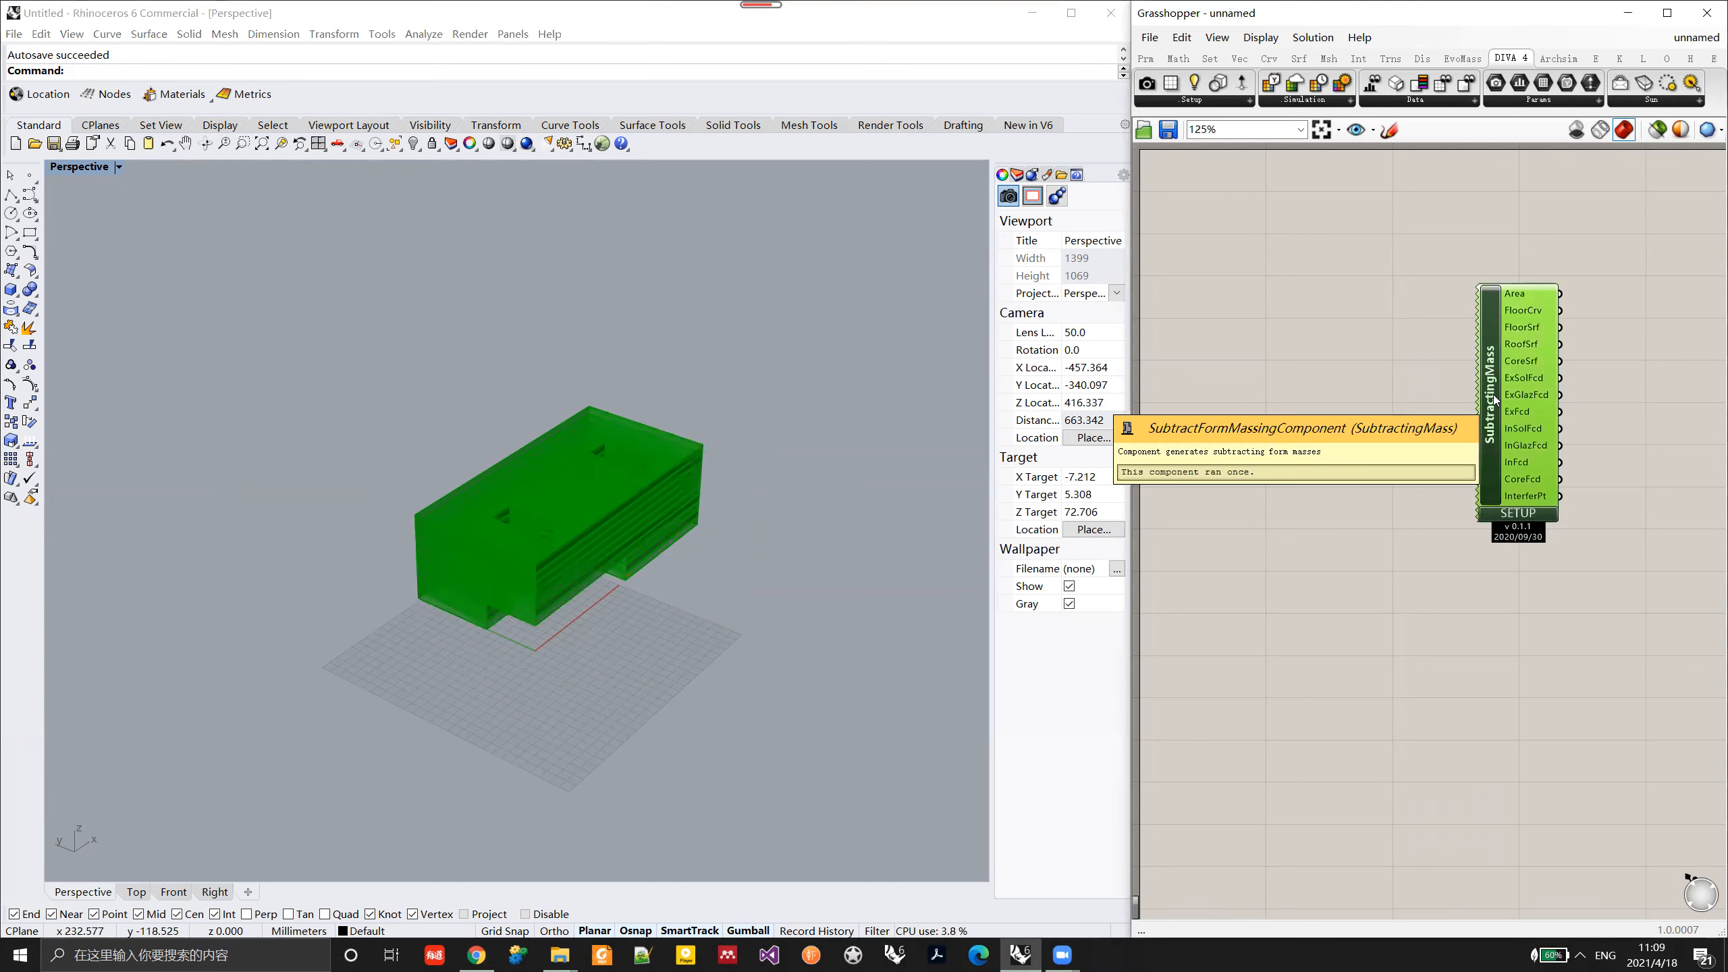
key(Delete)
click(1469, 59)
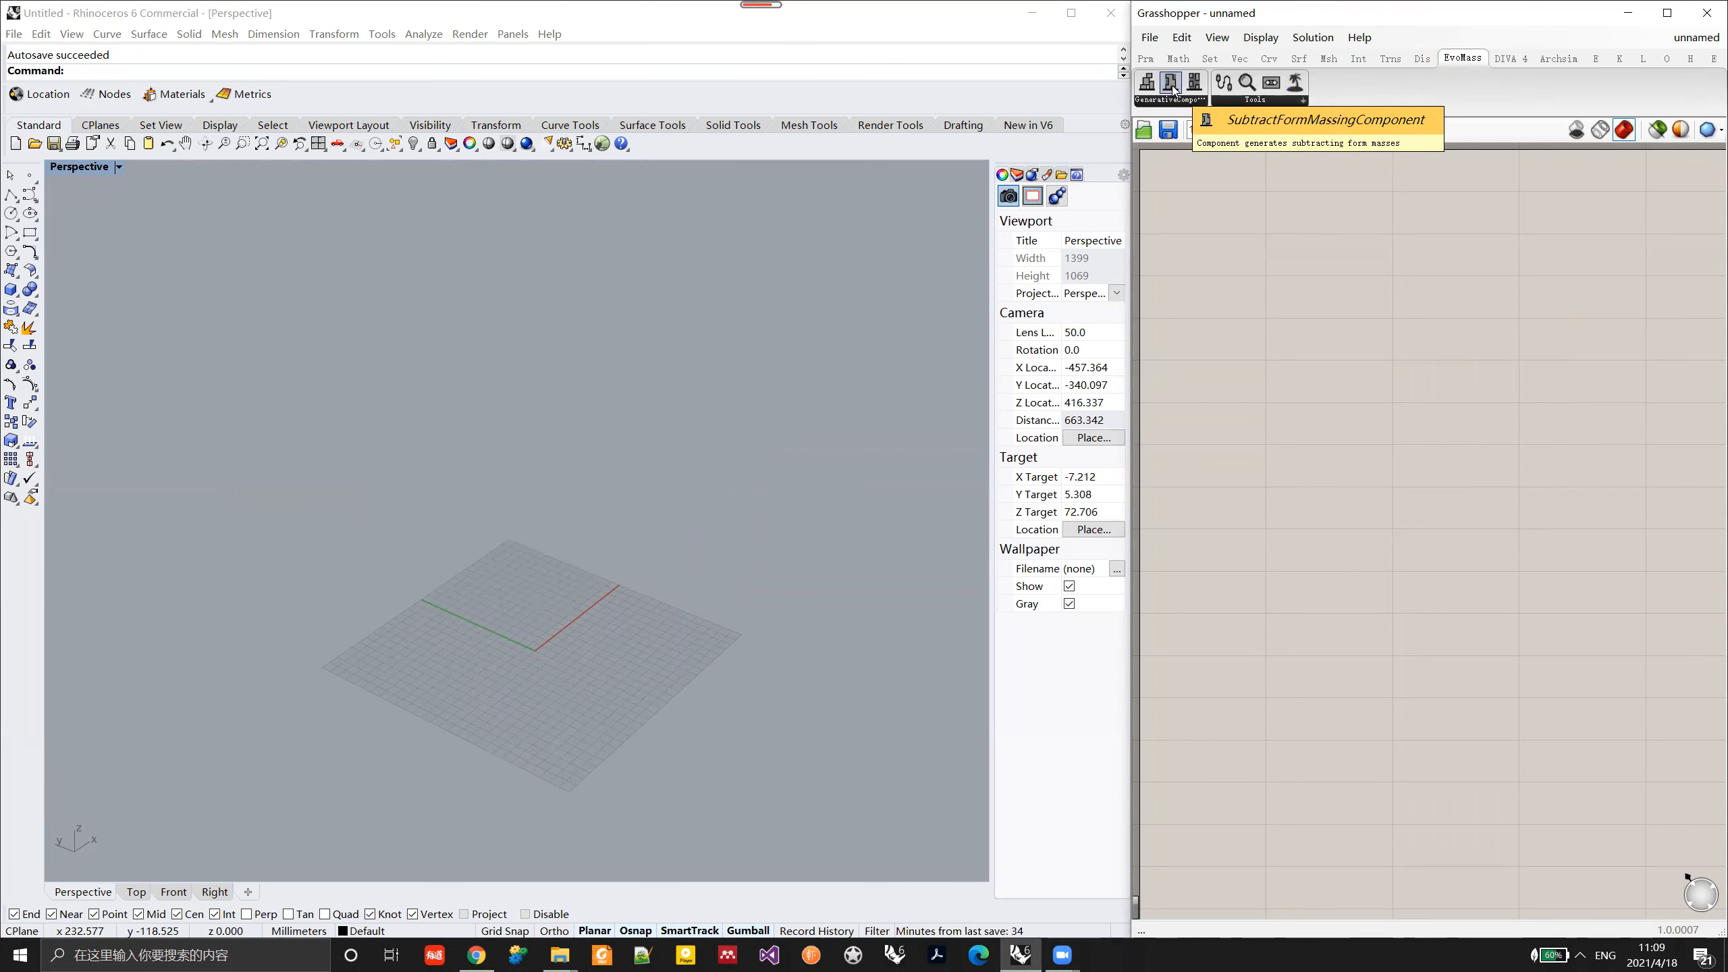
drag(1171, 89, 1321, 422)
Step: Open the new component's SubtractMassingEditor and apply its default parameters to generate a massing
click(1340, 531)
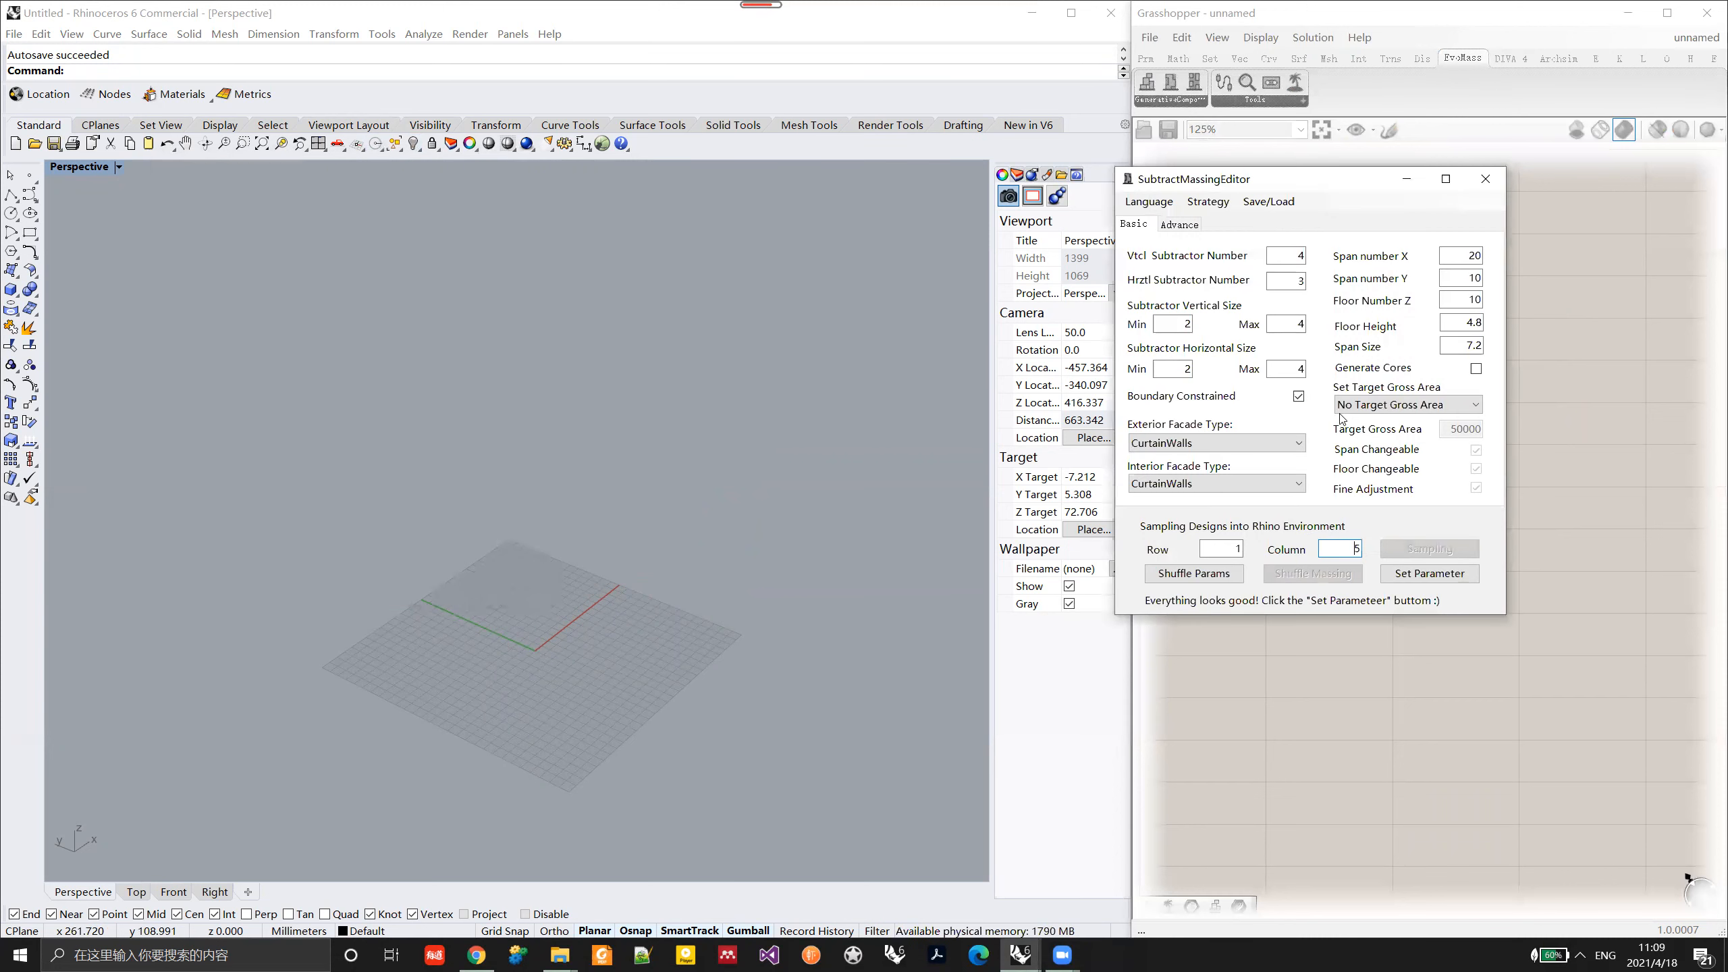
click(1423, 577)
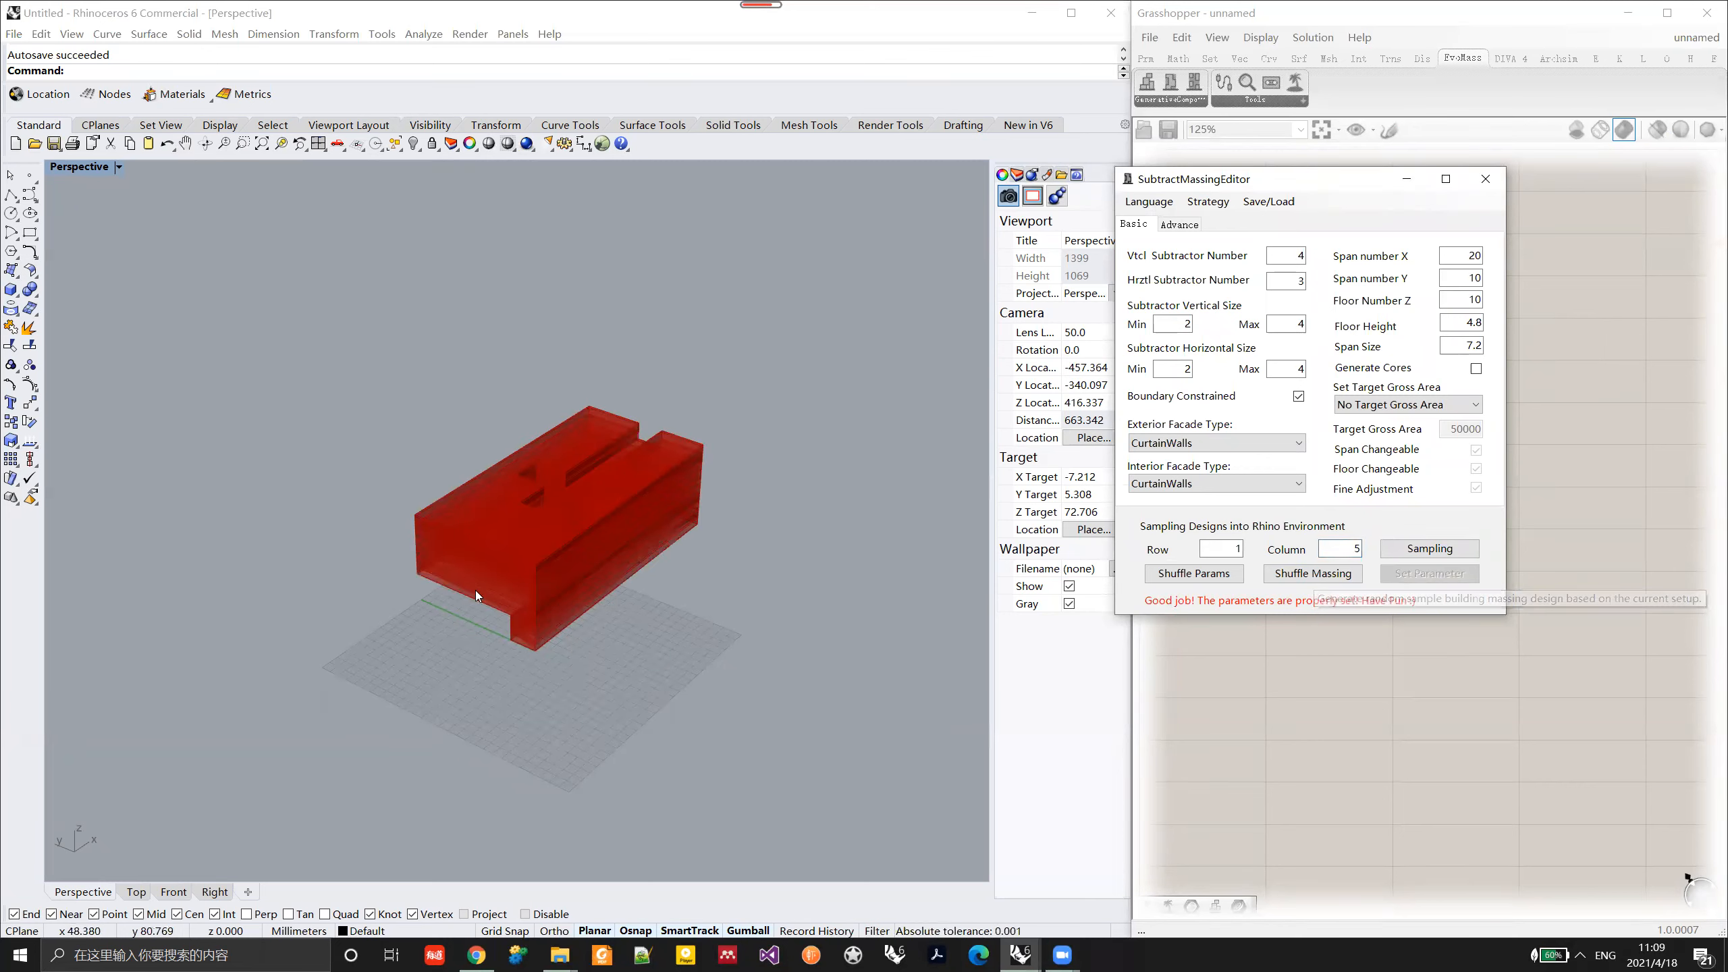
right_drag(574, 523, 751, 619)
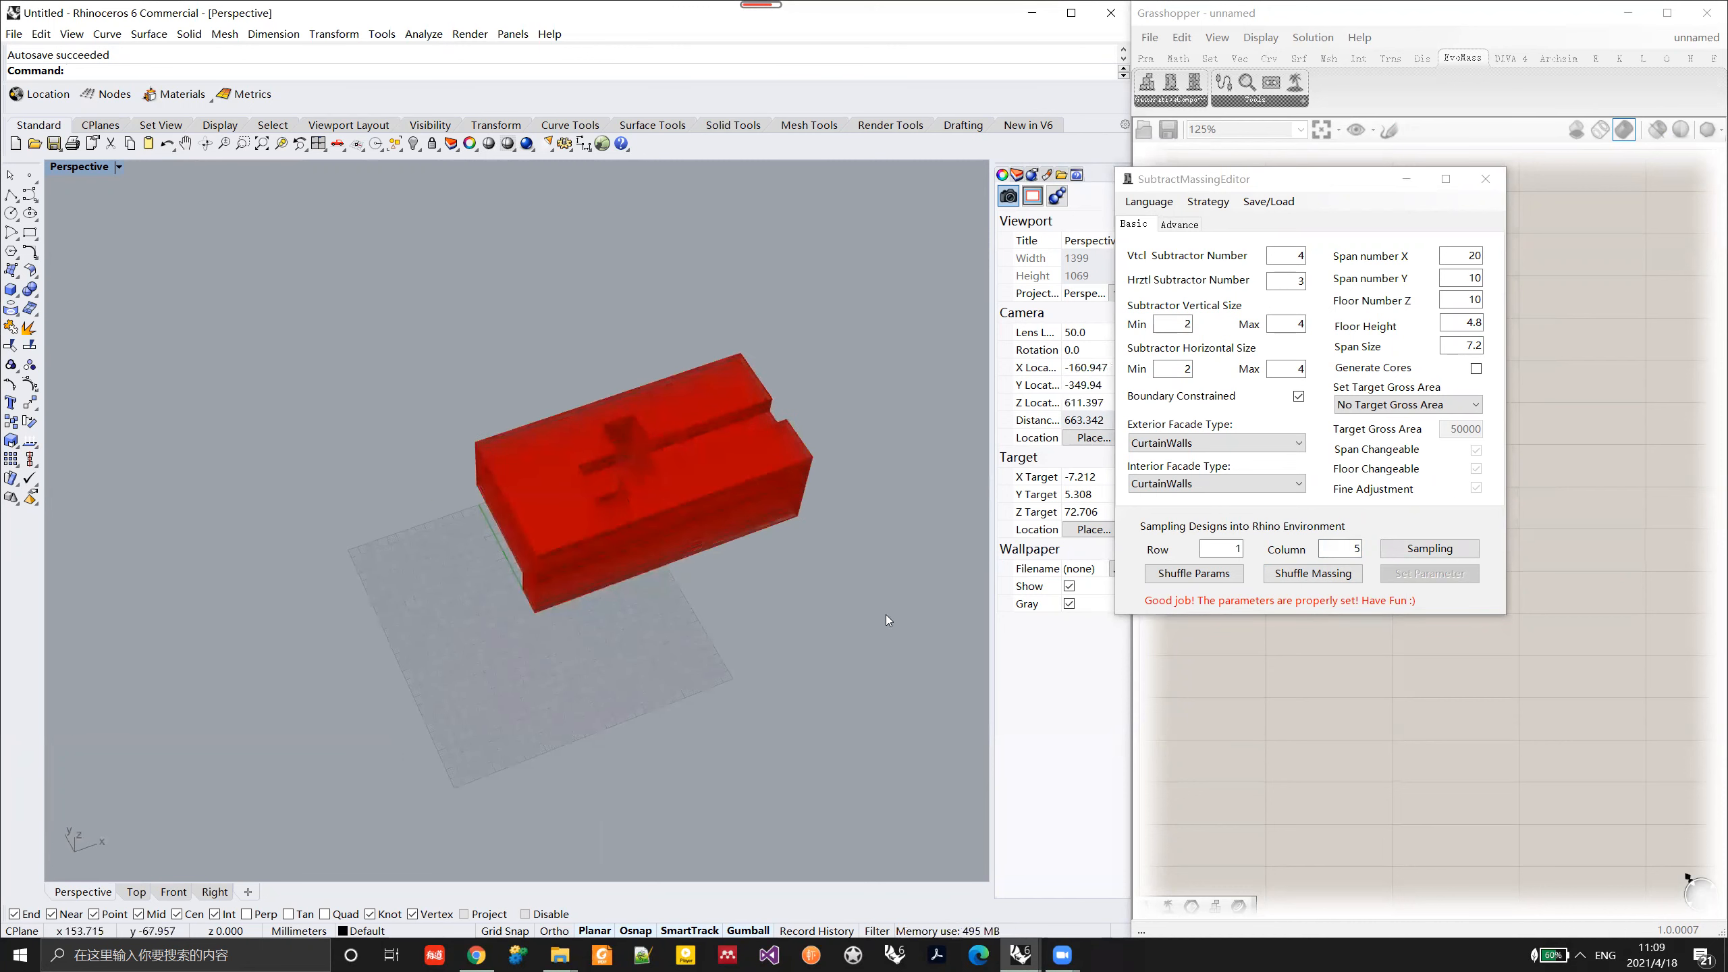
Step: Shuffle the massing twice to generate new variants, and move the SubtractMassingEditor window closer to the model
click(1303, 582)
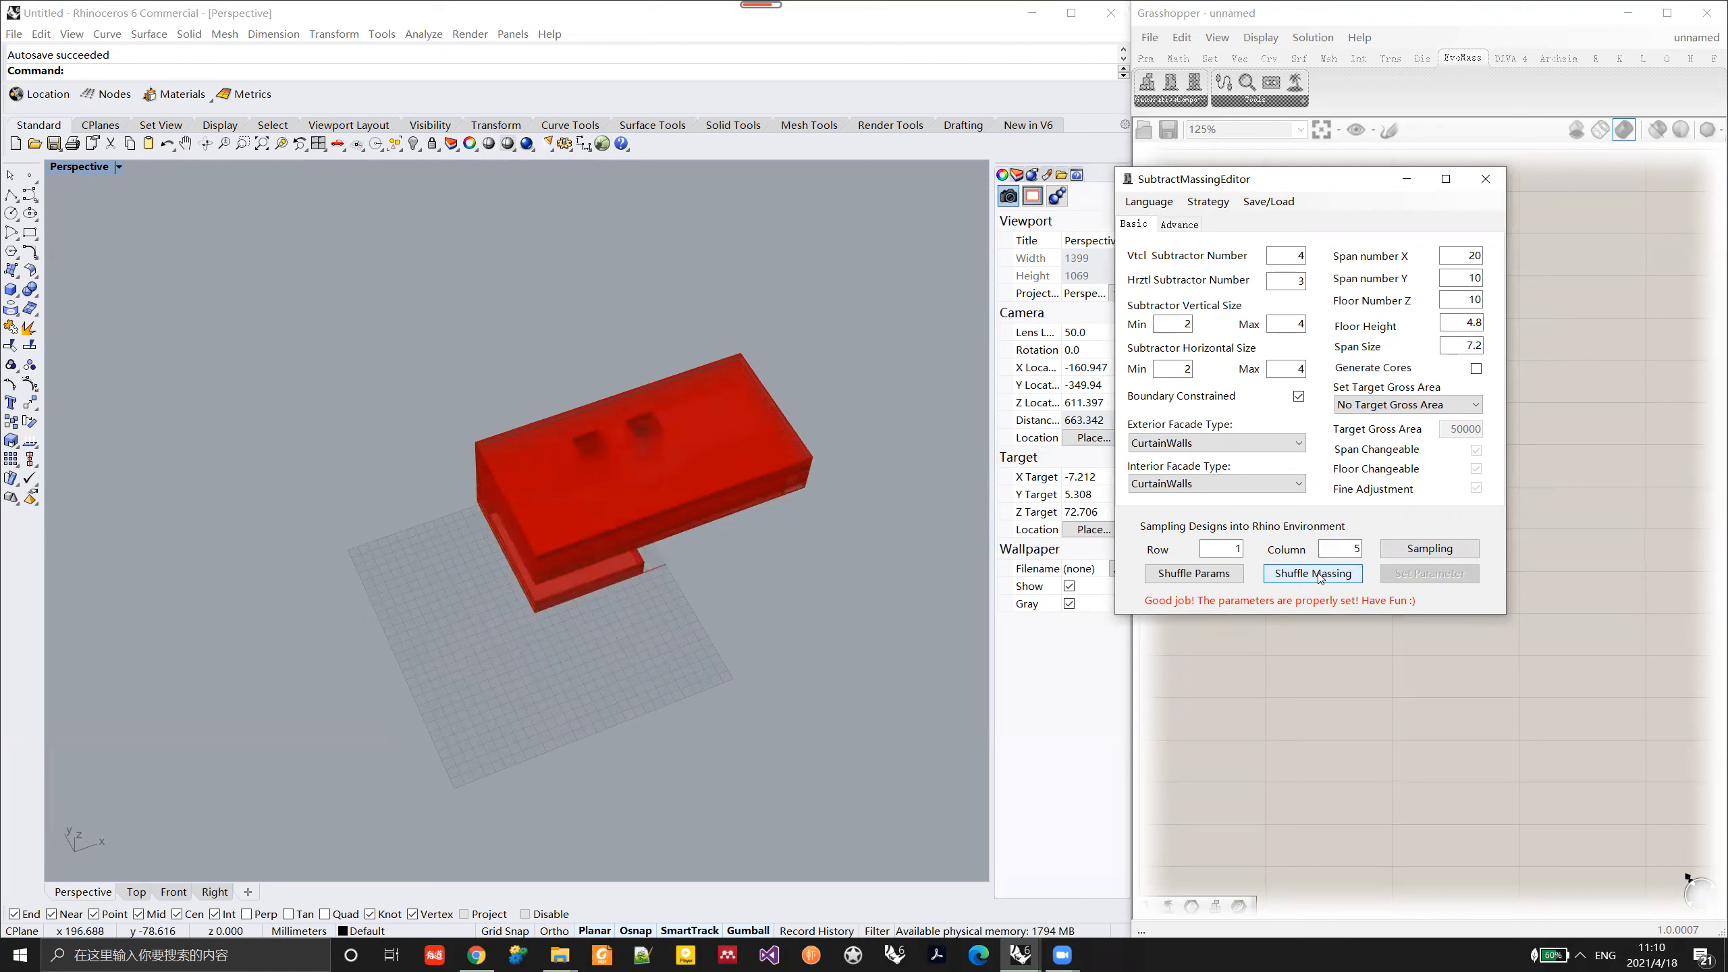
click(1319, 577)
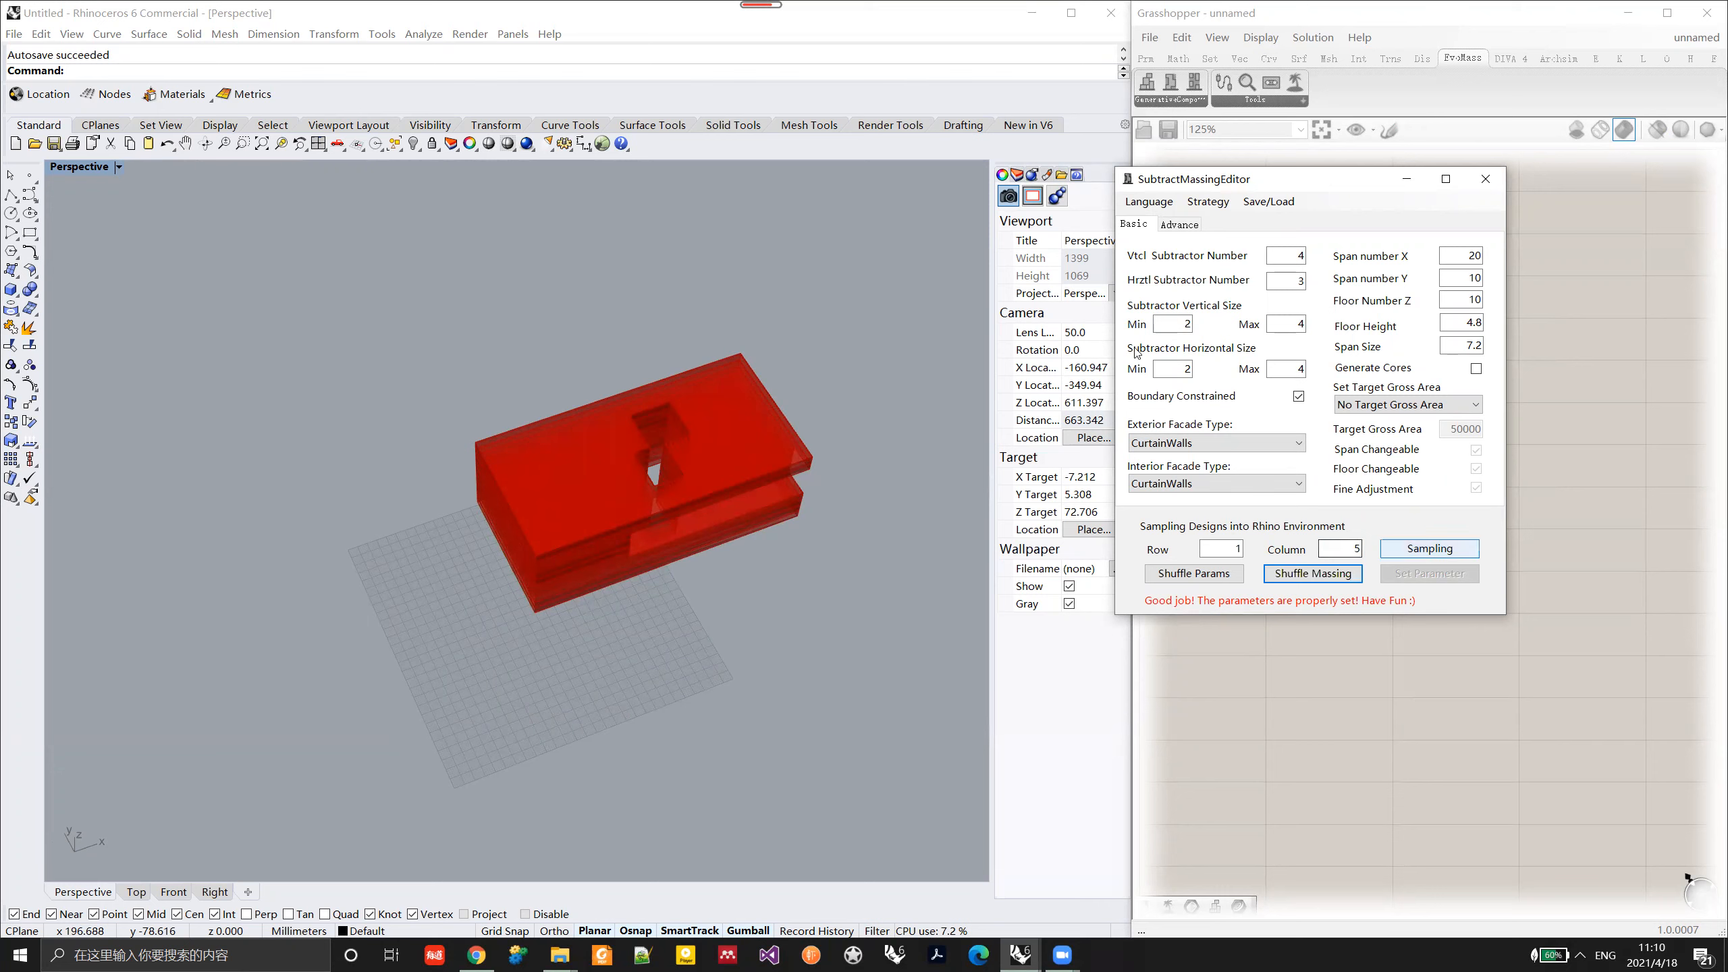
right_drag(747, 503, 693, 531)
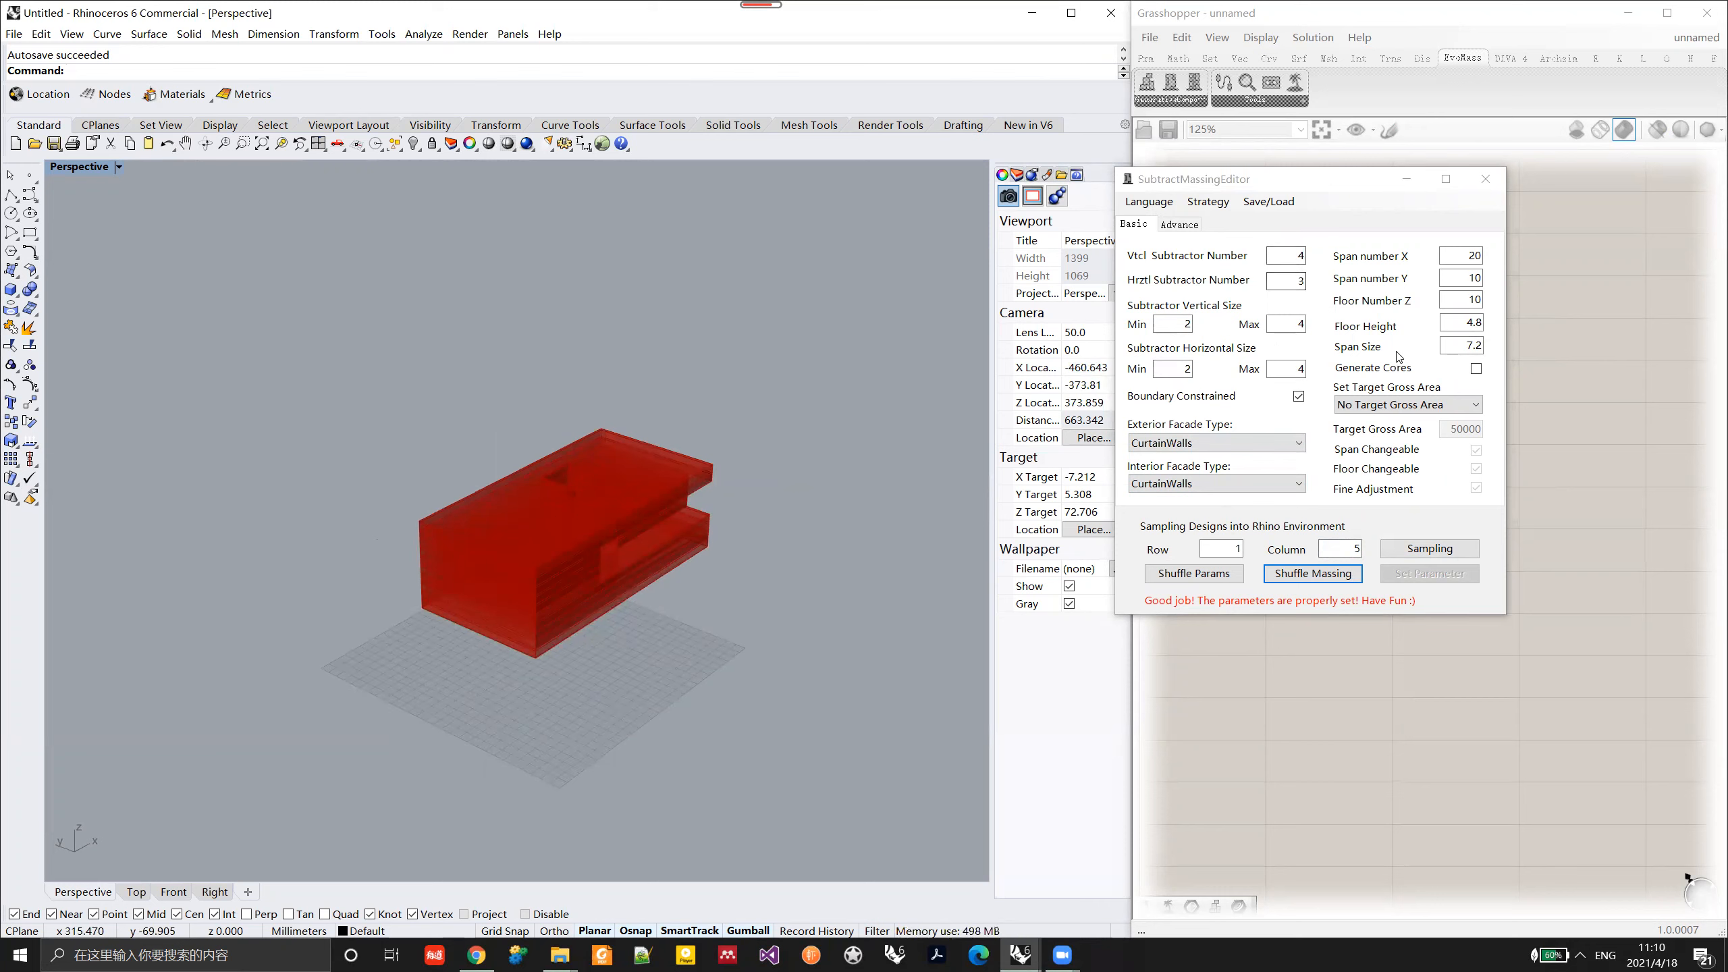
right_drag(787, 540, 763, 558)
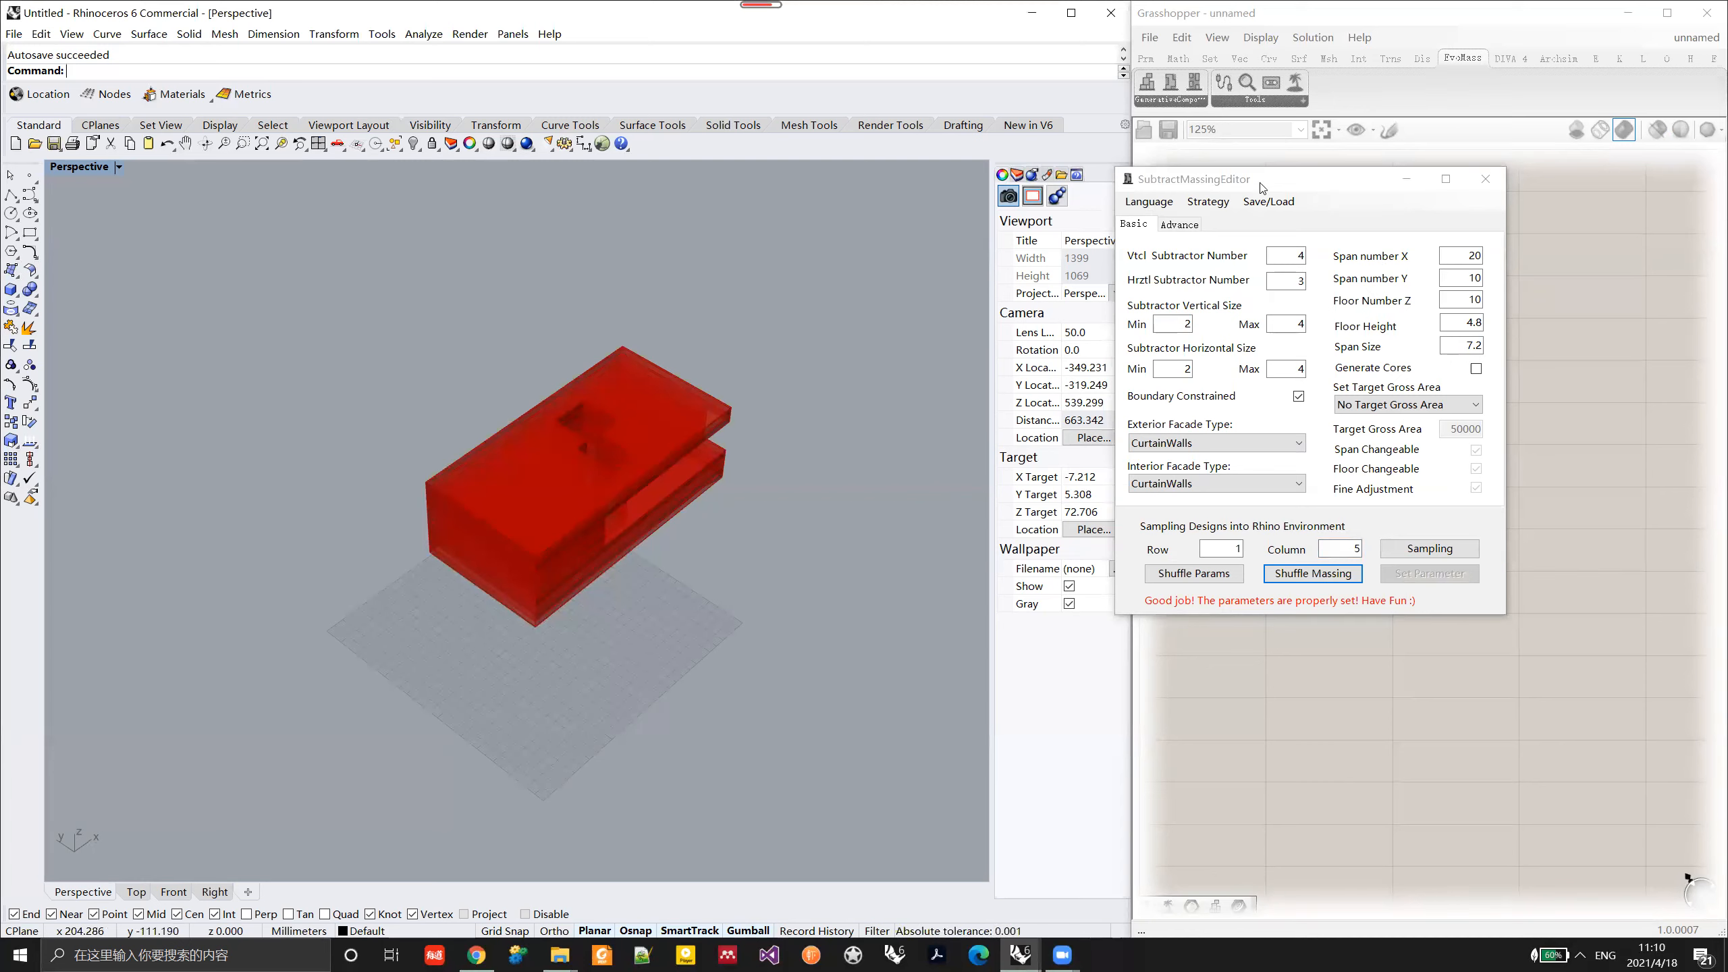
drag(1355, 181, 1255, 179)
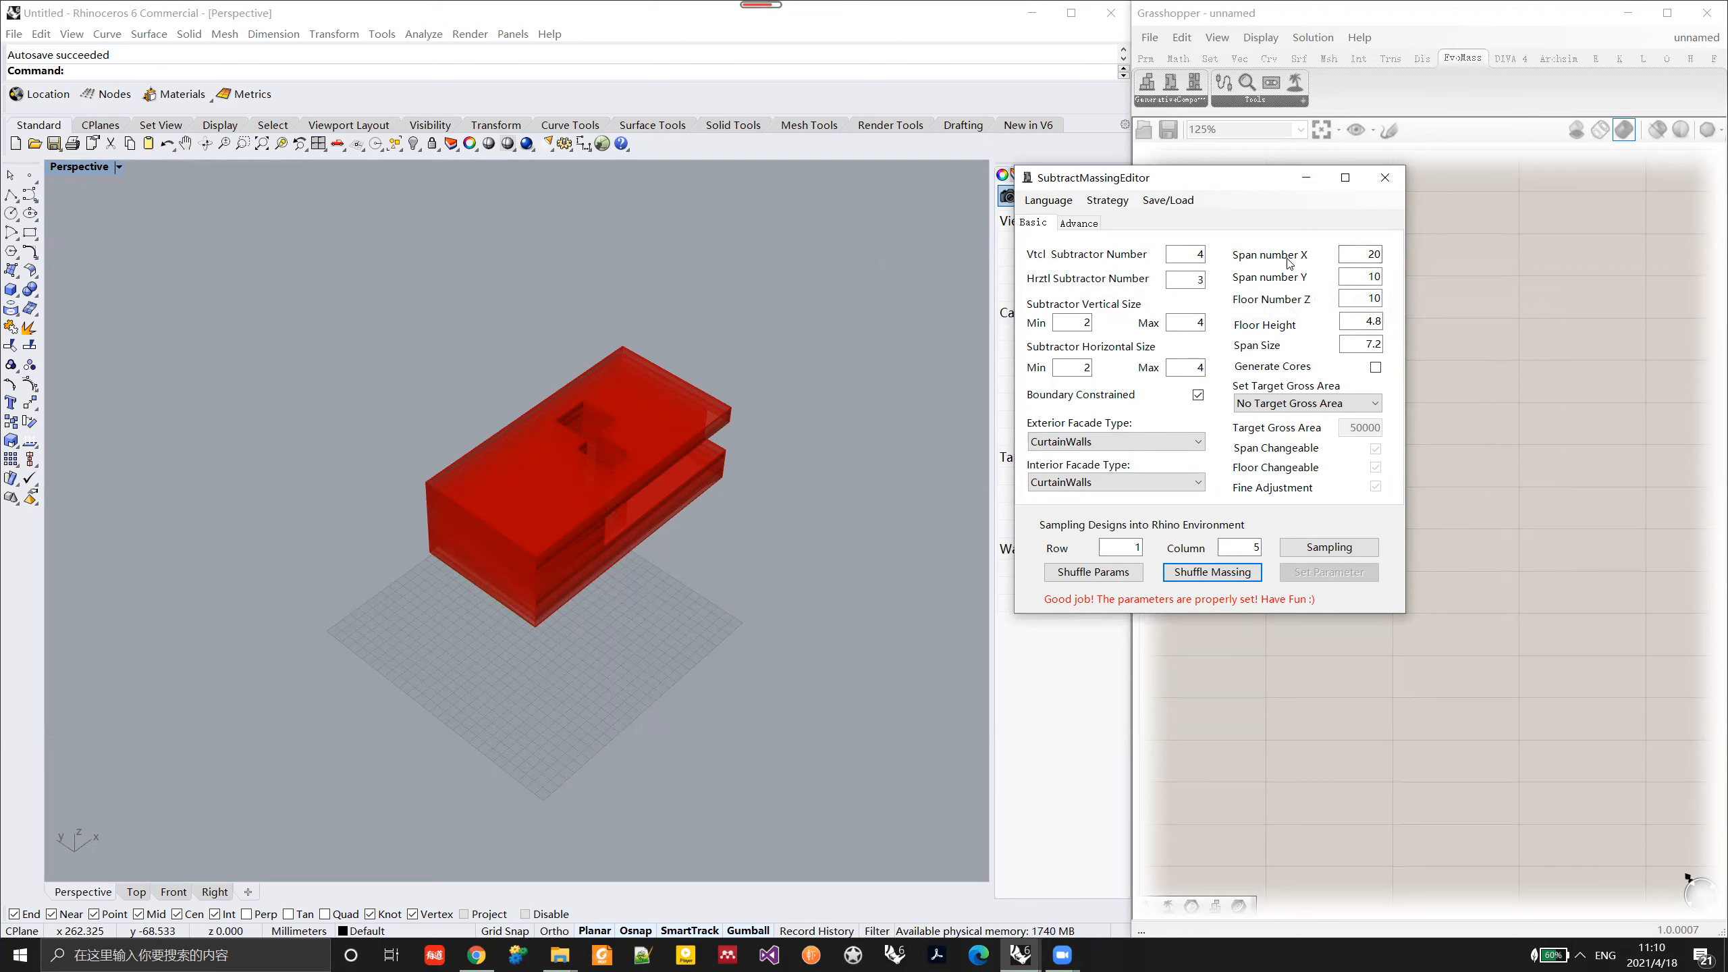
Step: Set Span number X to 10 and apply the parameters to regenerate the massing
mouse_move(1290, 263)
drag(1360, 256, 1416, 257)
text(10)
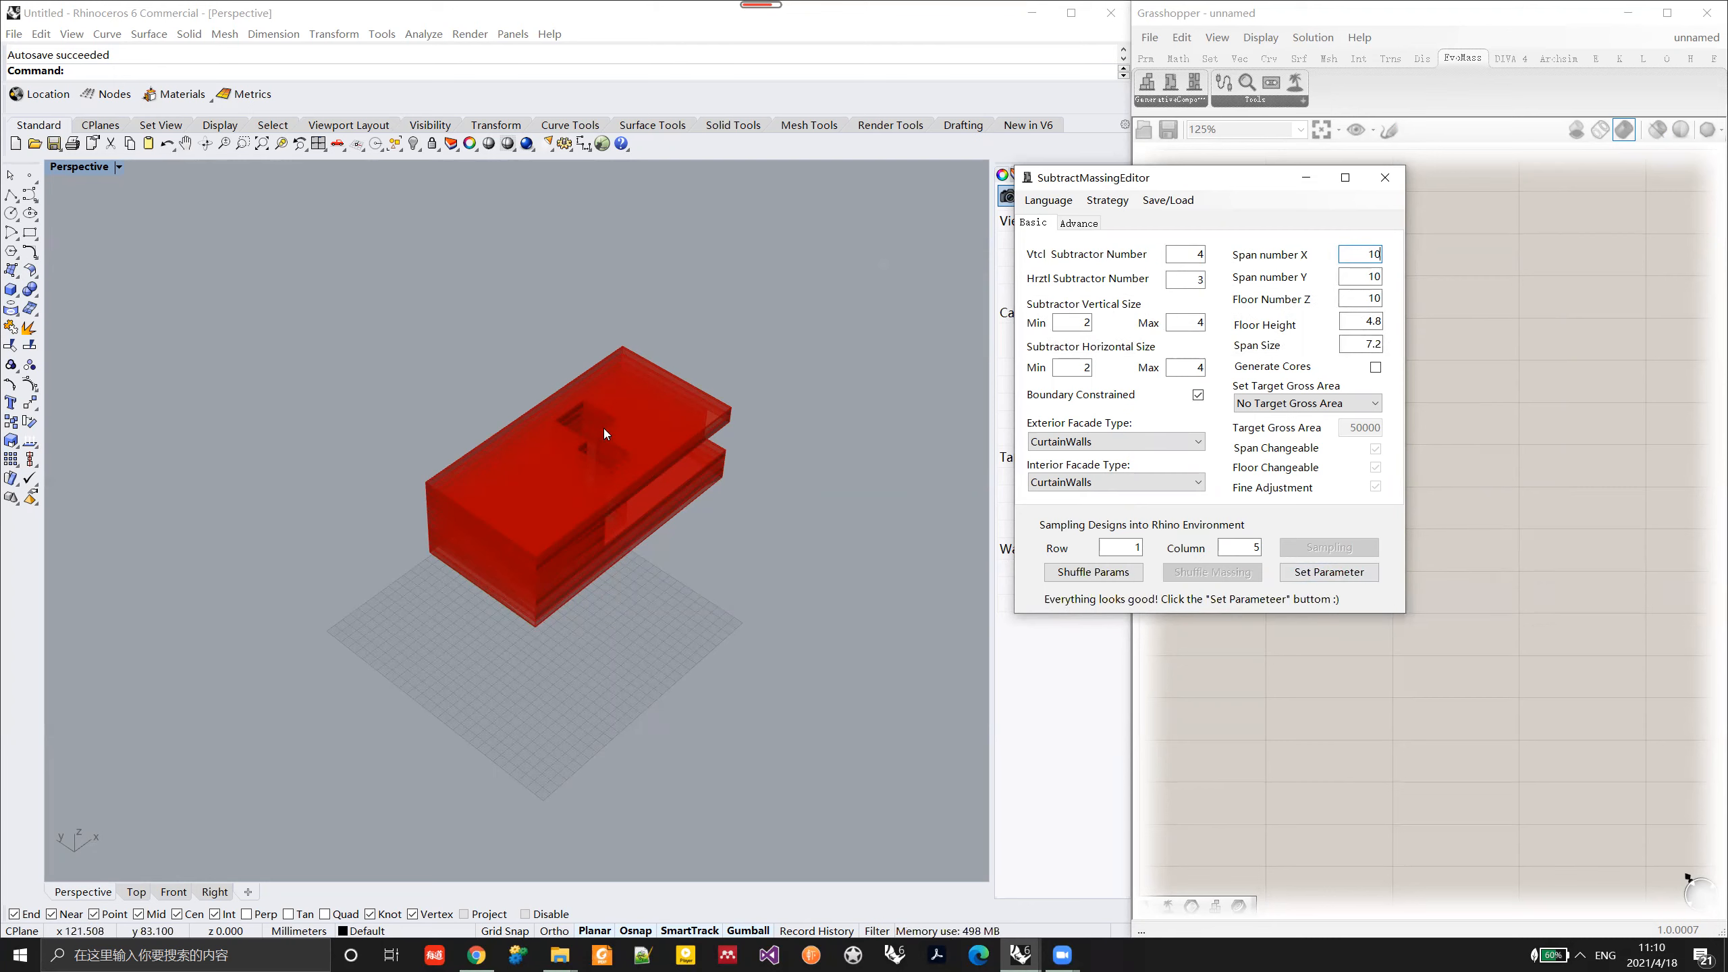
click(1333, 571)
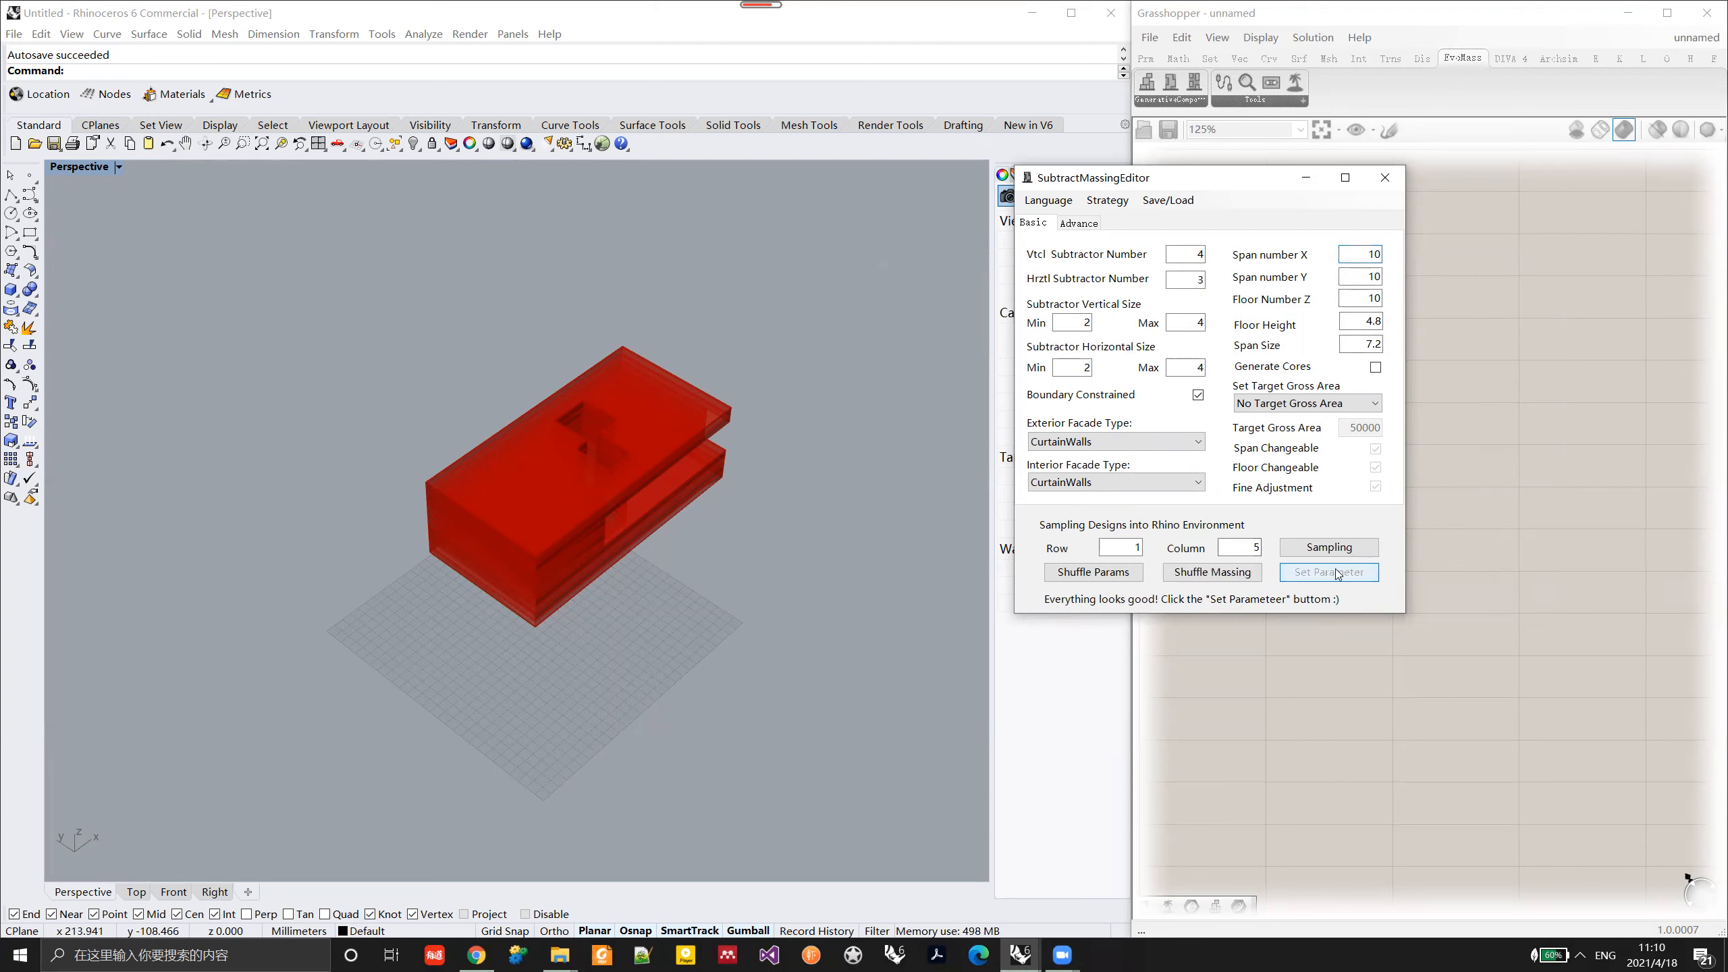
right_drag(680, 539, 765, 643)
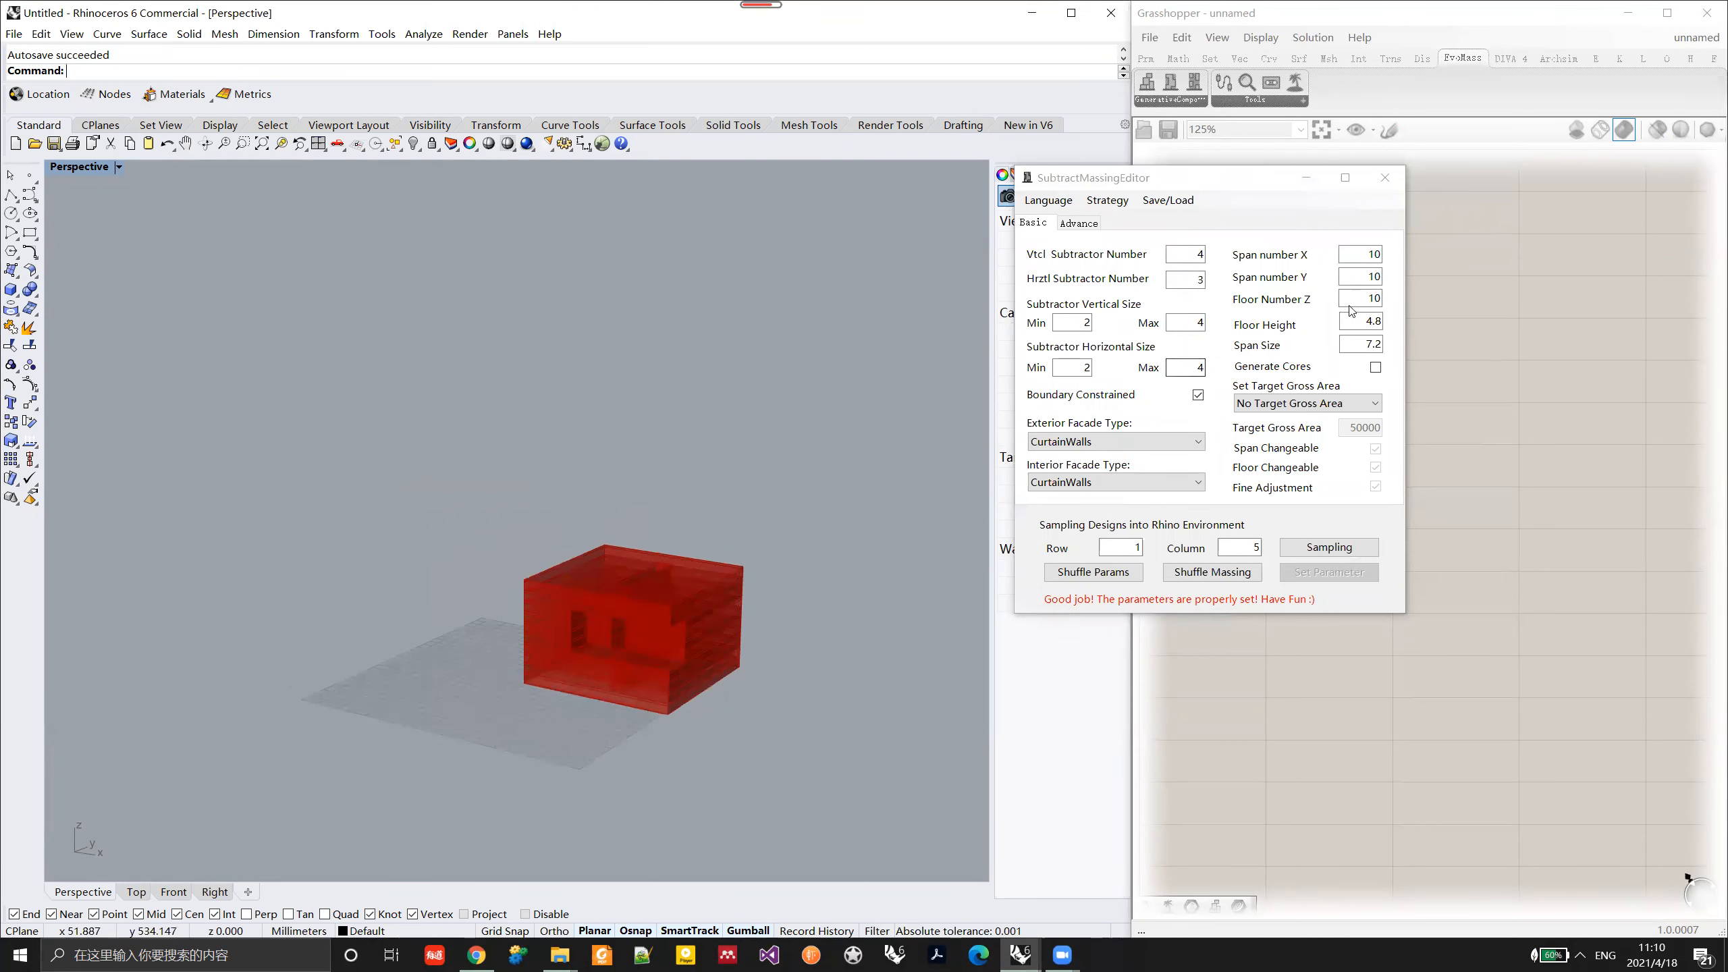
Step: Set Span number X to 8, Span number Y to 6 and Floor Number Z to 20, apply them and shuffle the massing
drag(1365, 255, 1405, 254)
text(8)
key(Tab)
text(6)
key(Tab)
text(20)
click(1326, 573)
right_drag(694, 542, 579, 670)
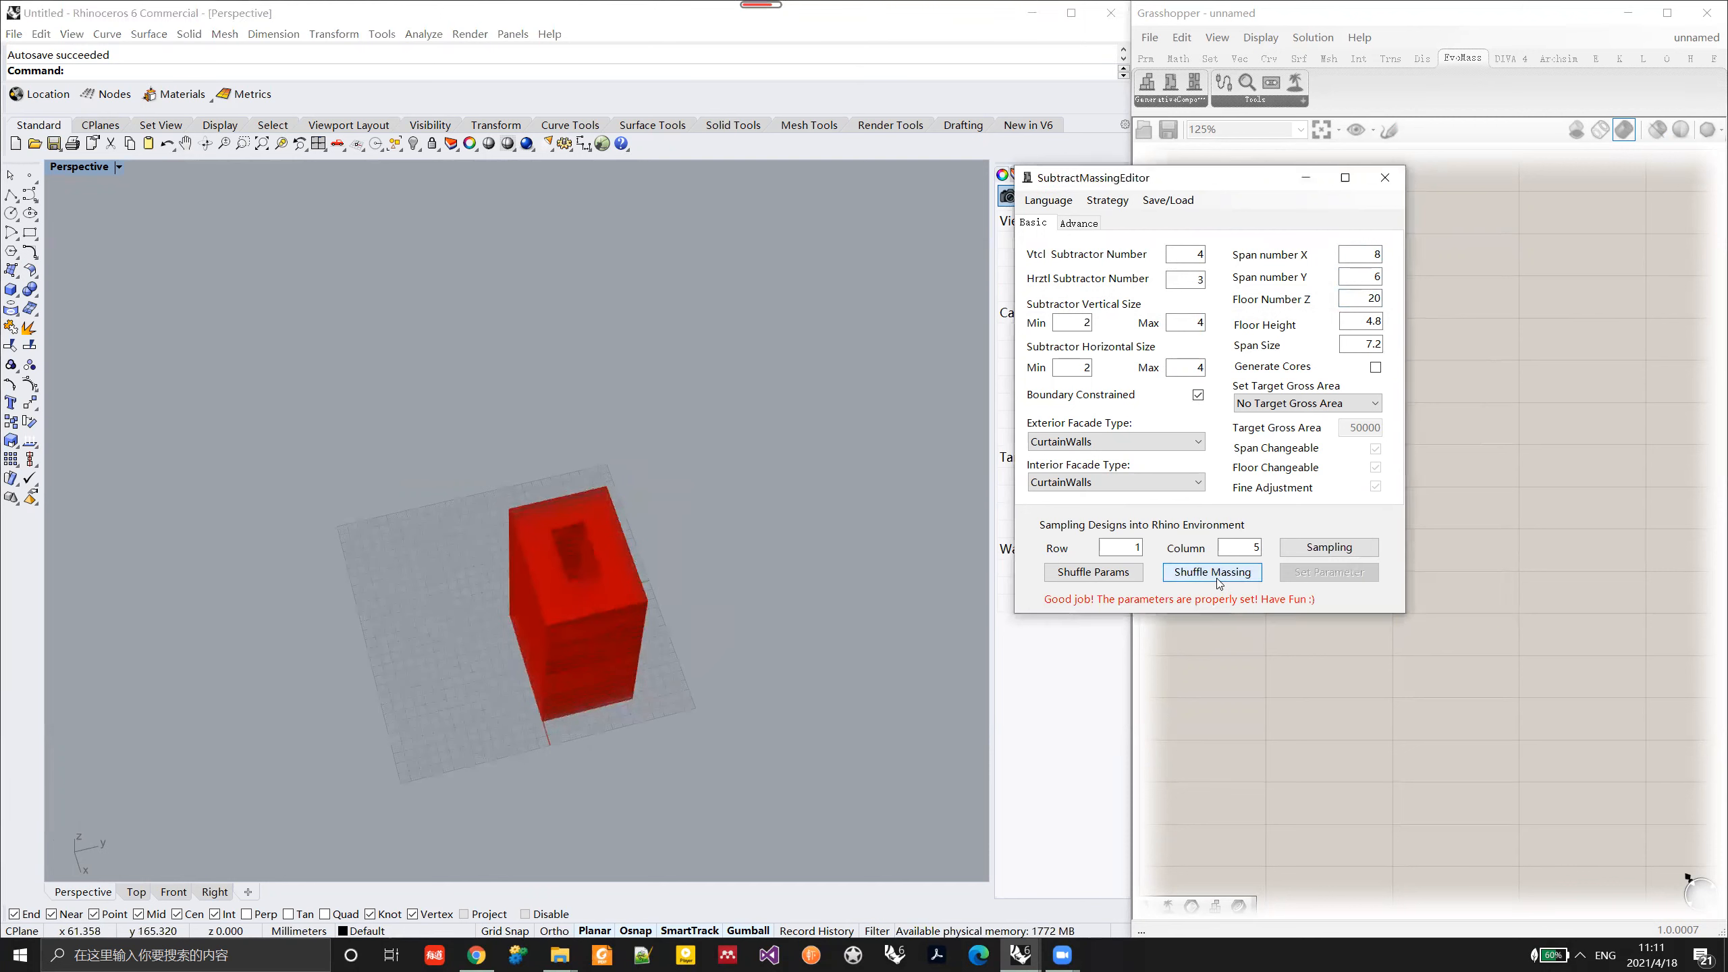
click(1217, 577)
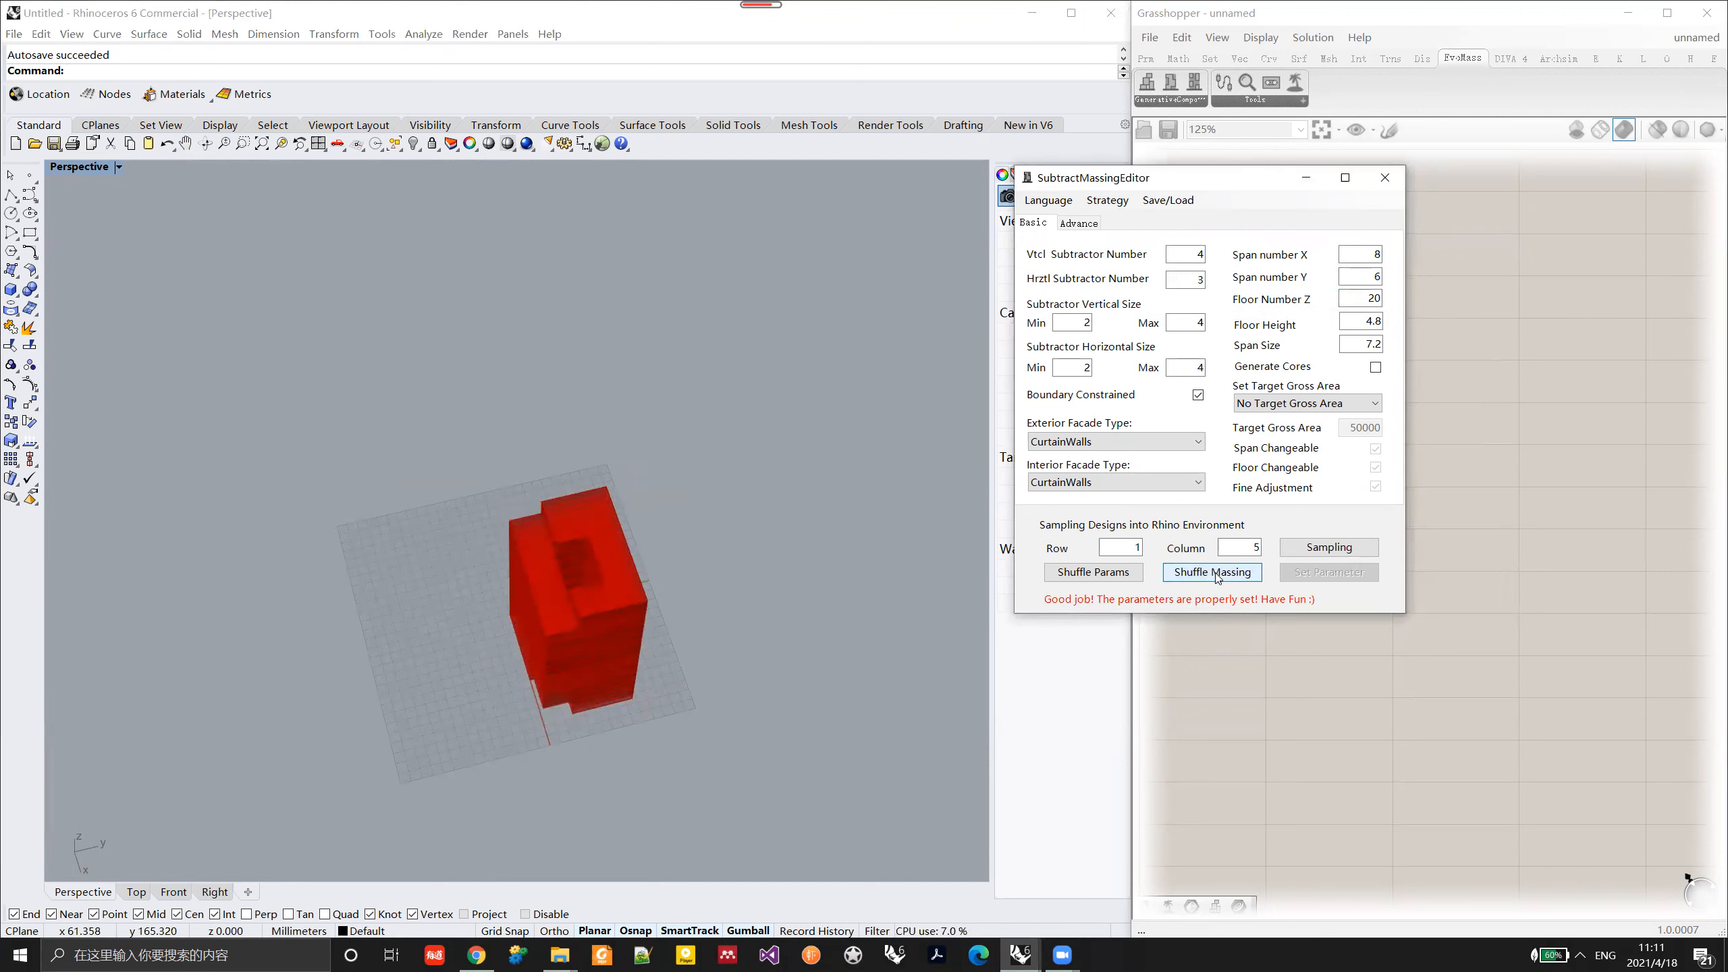
mouse_move(694, 623)
right_down()
mouse_move(638, 642)
mouse_move(685, 616)
mouse_move(624, 606)
mouse_move(686, 590)
right_up()
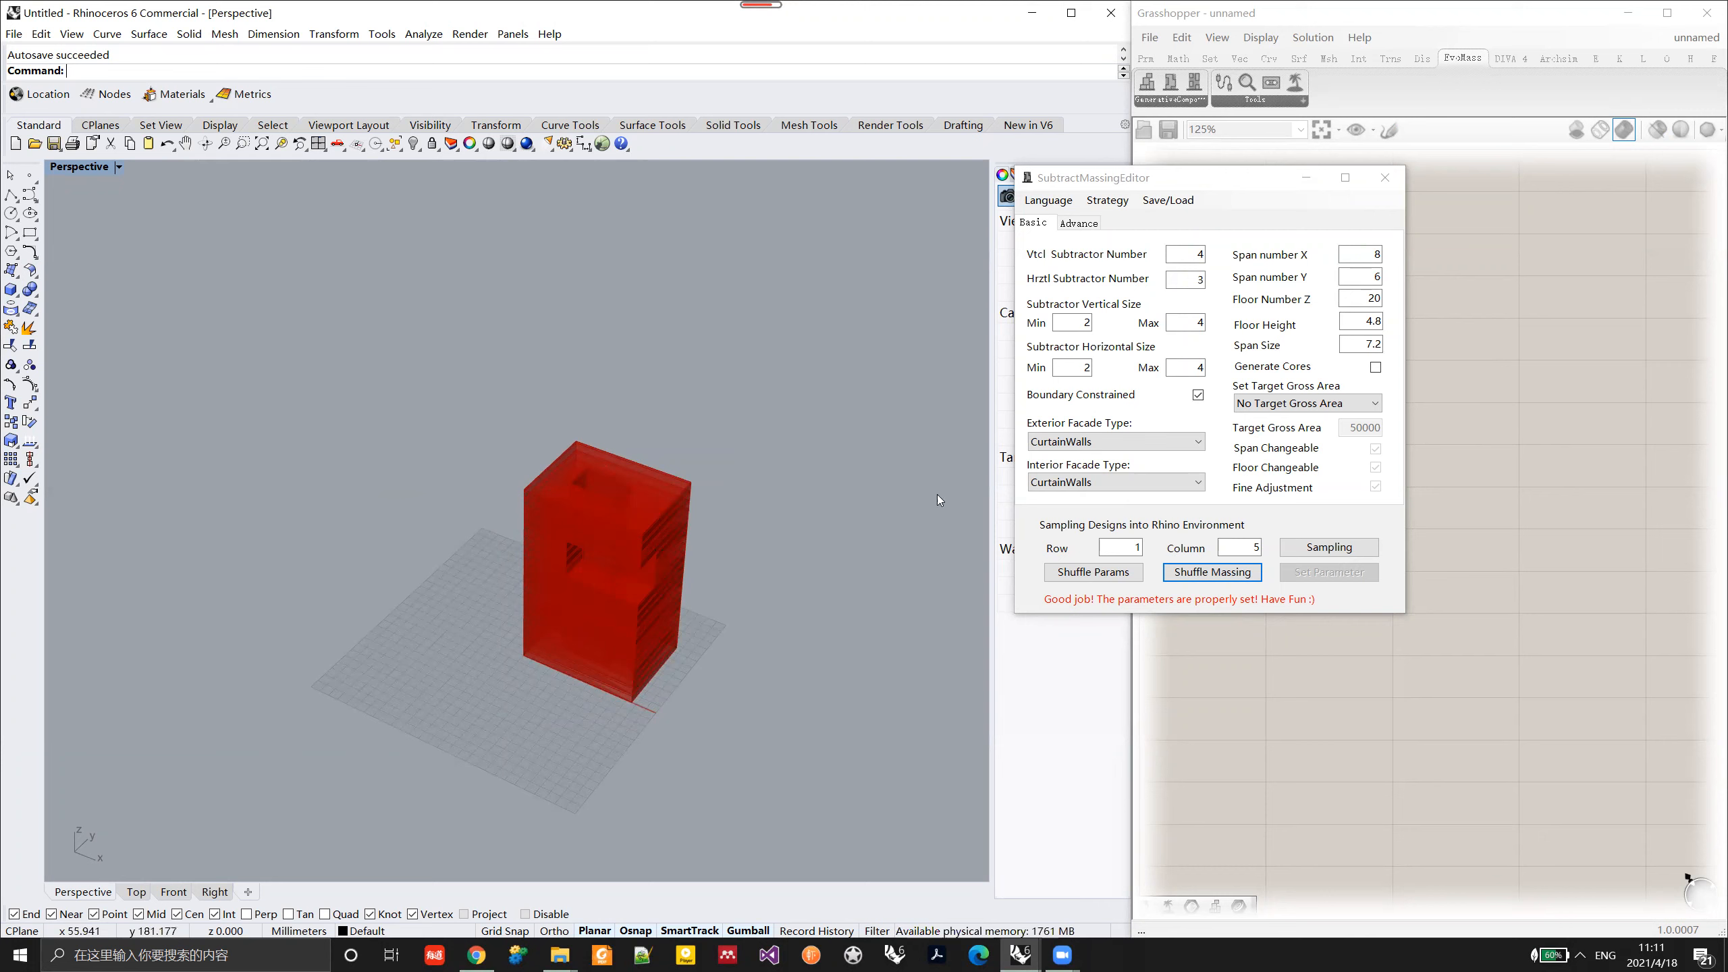
Step: Set Span number X to 20, Span number Y to 10 and Floor Number Z to 10, and apply the parameters
drag(1365, 256, 1404, 256)
text(20)
key(Tab)
text(10)
key(Tab)
text(10)
key(Return)
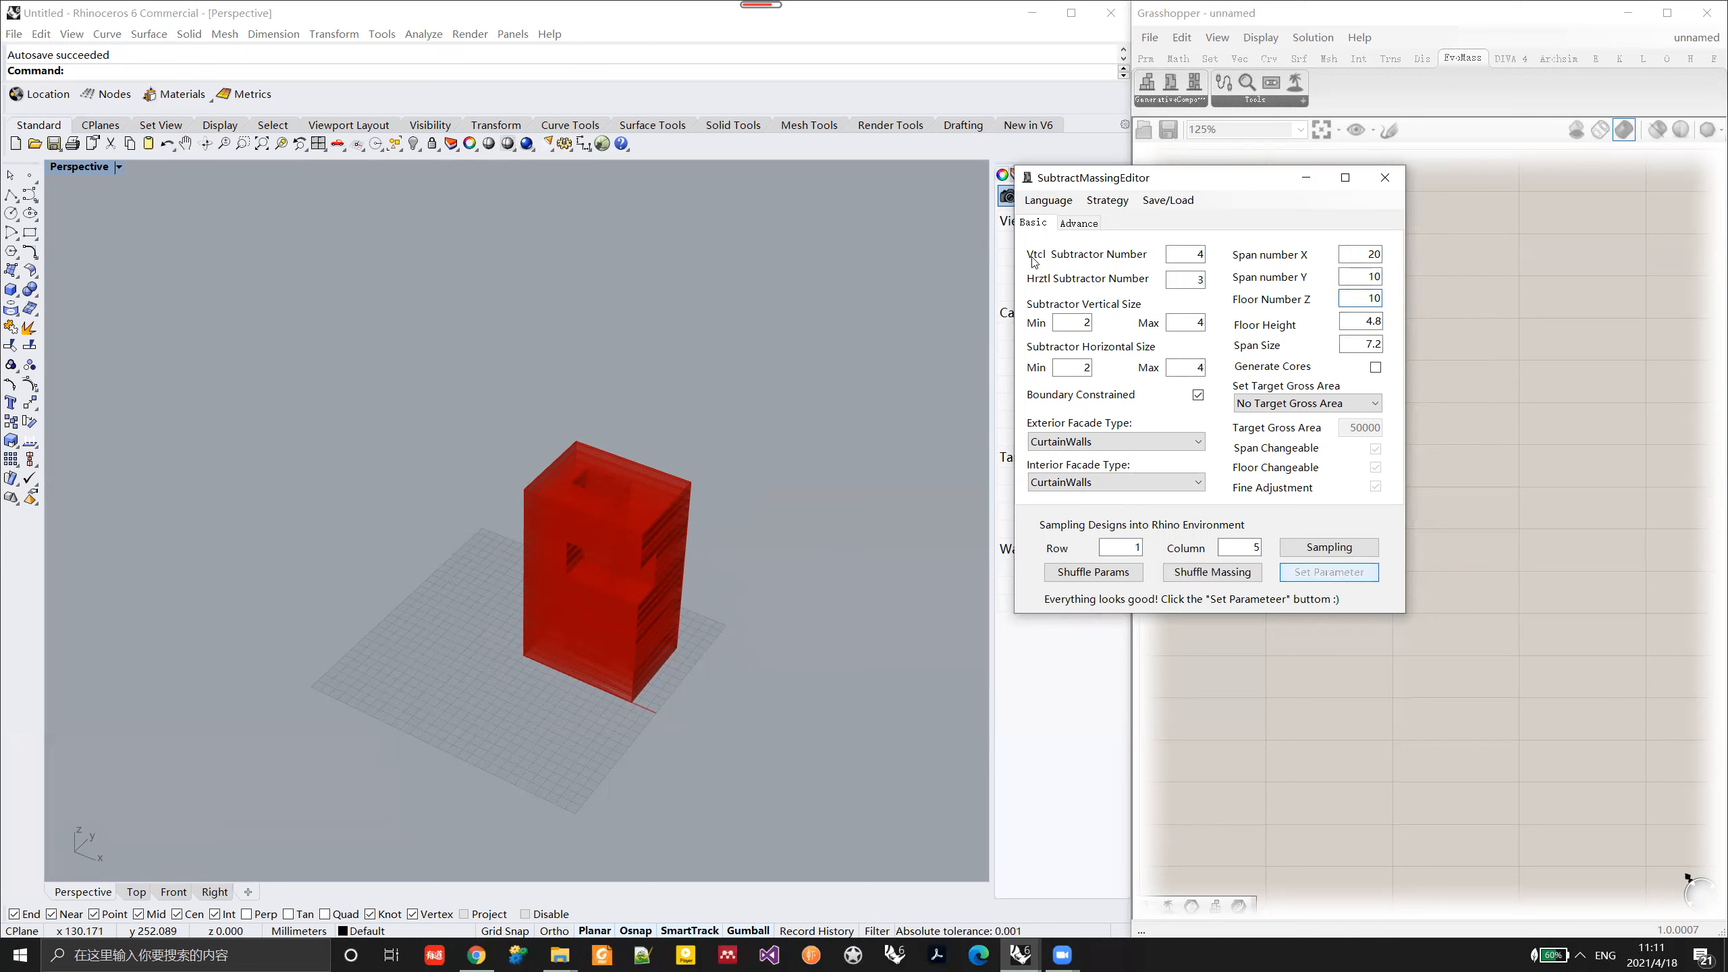
Step: Examine the vertical and horizontal voids cut into the regenerated massing from several angles
right_drag(754, 576, 458, 608)
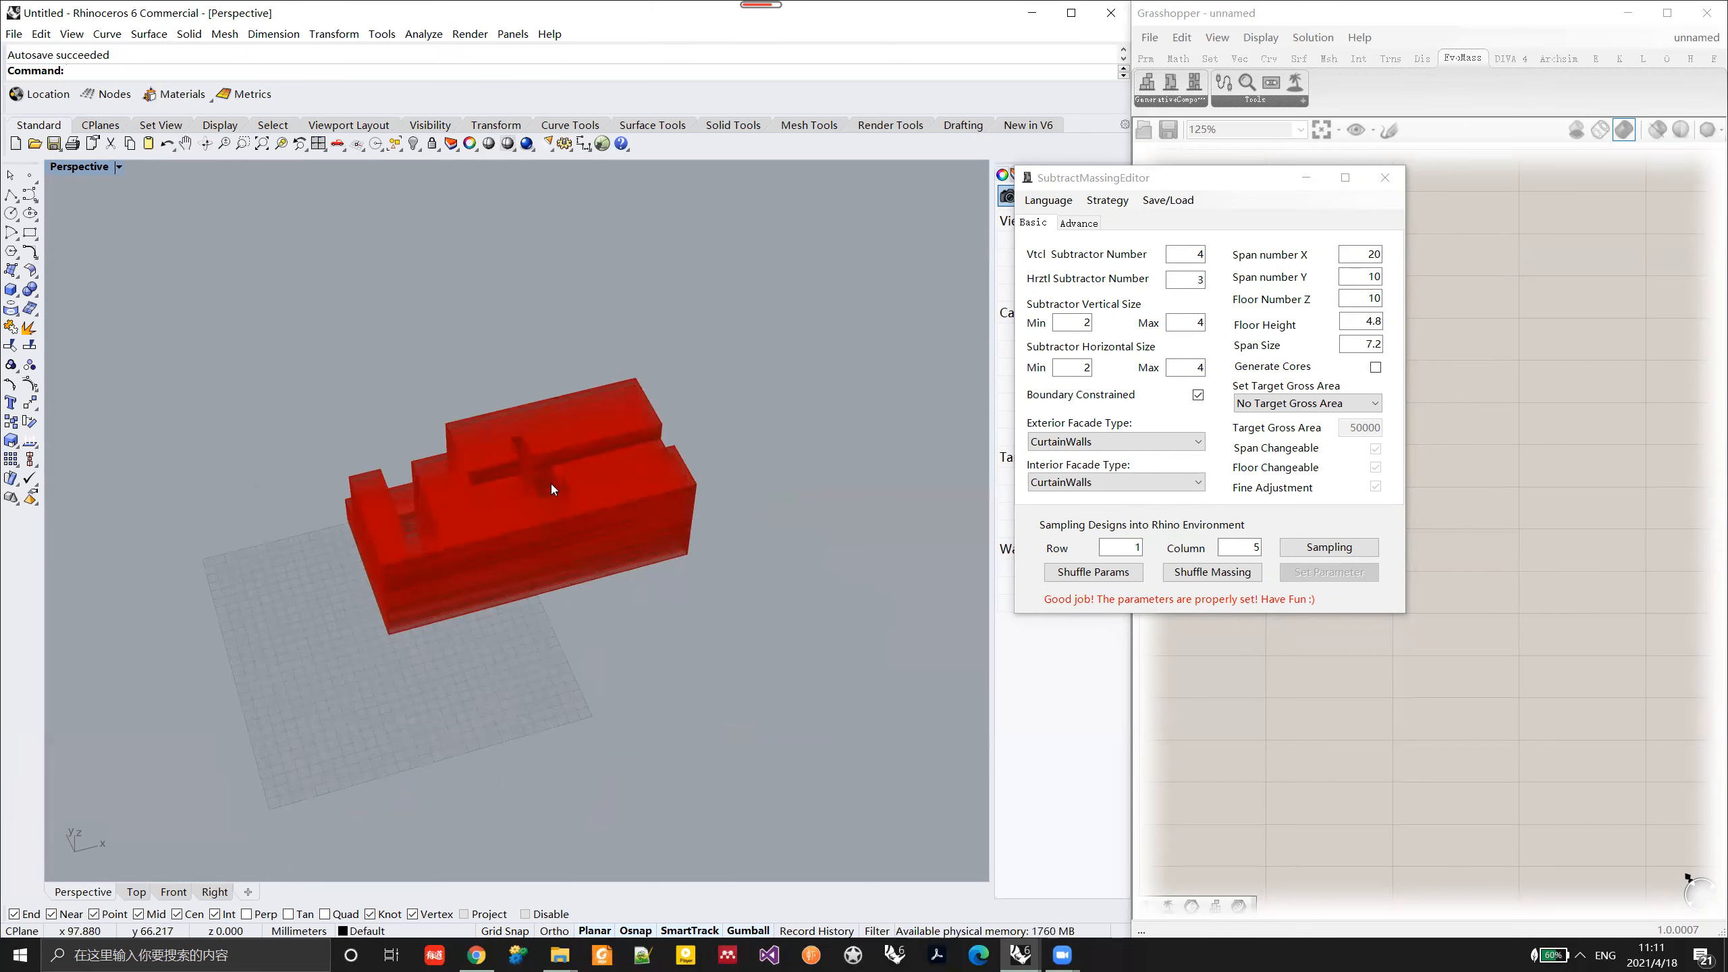
right_drag(582, 524, 483, 639)
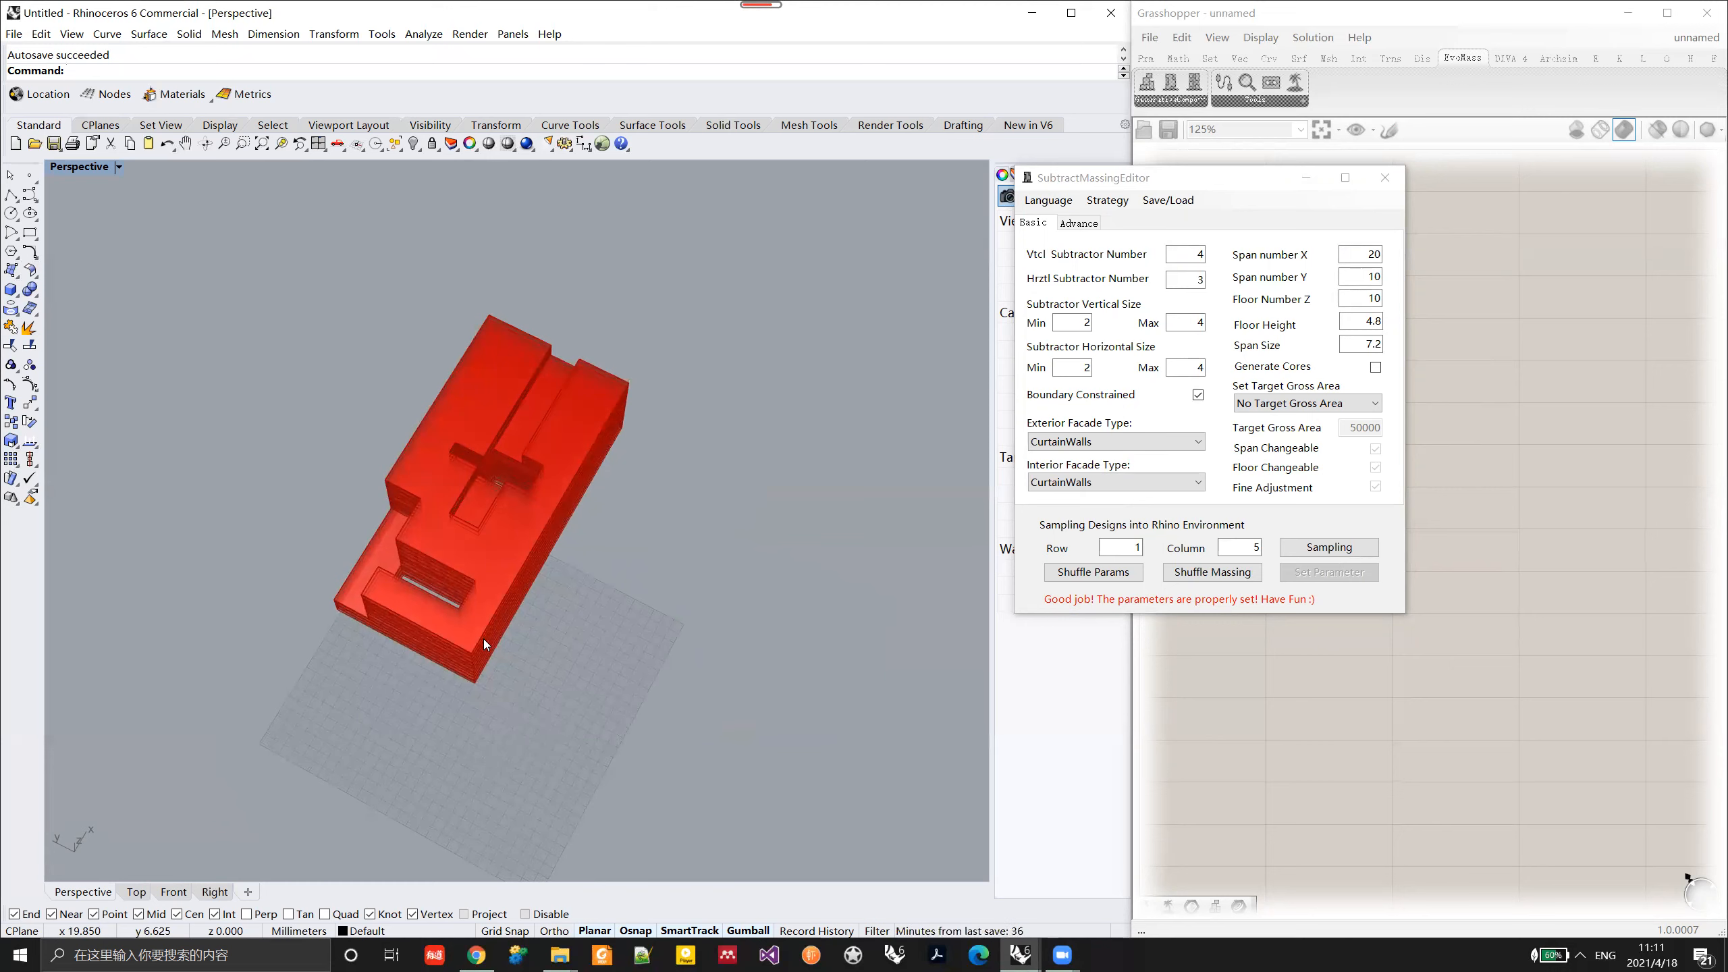
right_drag(484, 640, 458, 585)
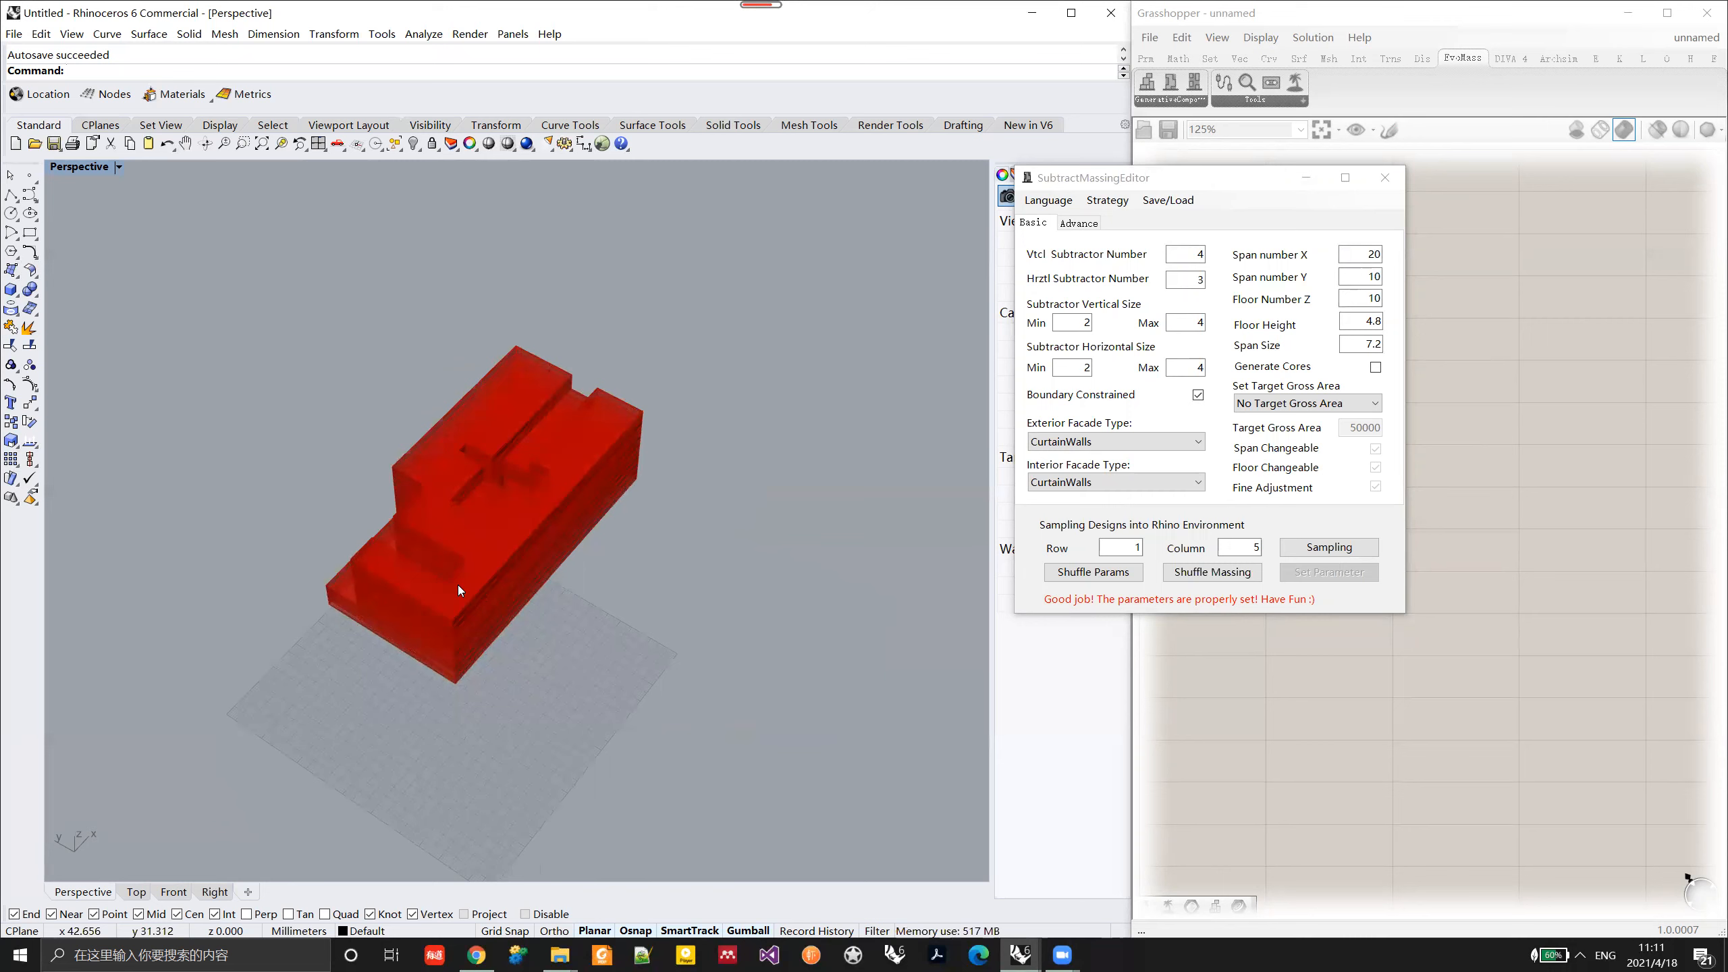
right_drag(408, 566, 612, 584)
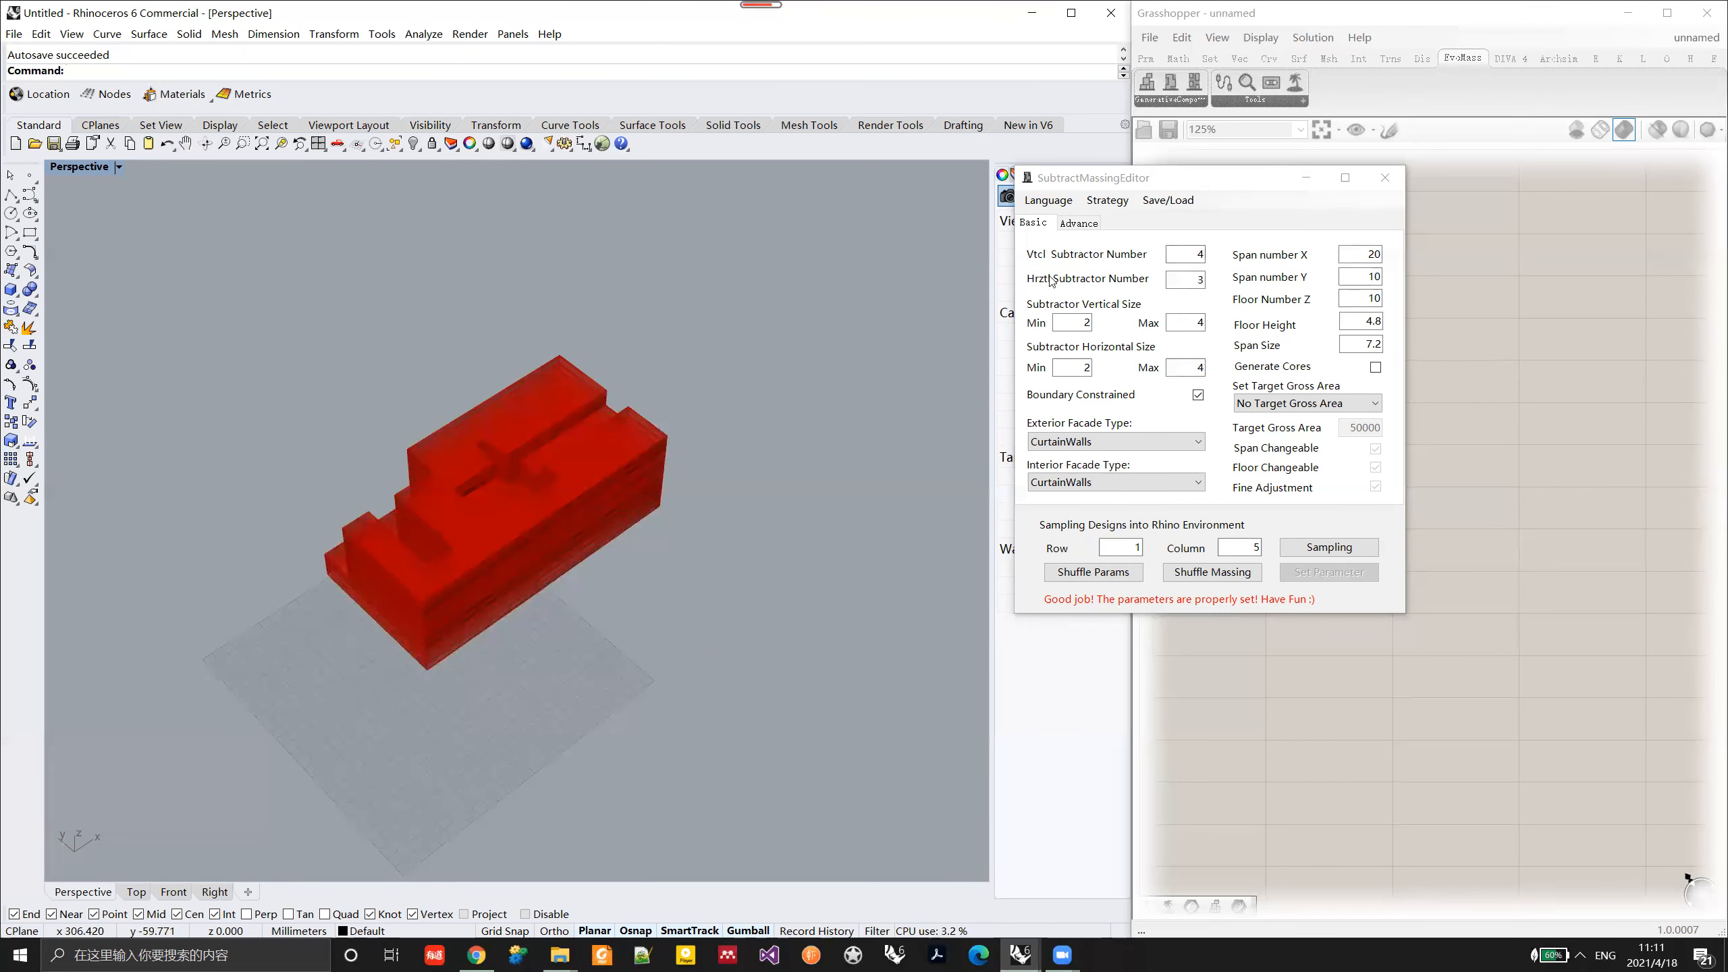
right_drag(418, 575, 616, 541)
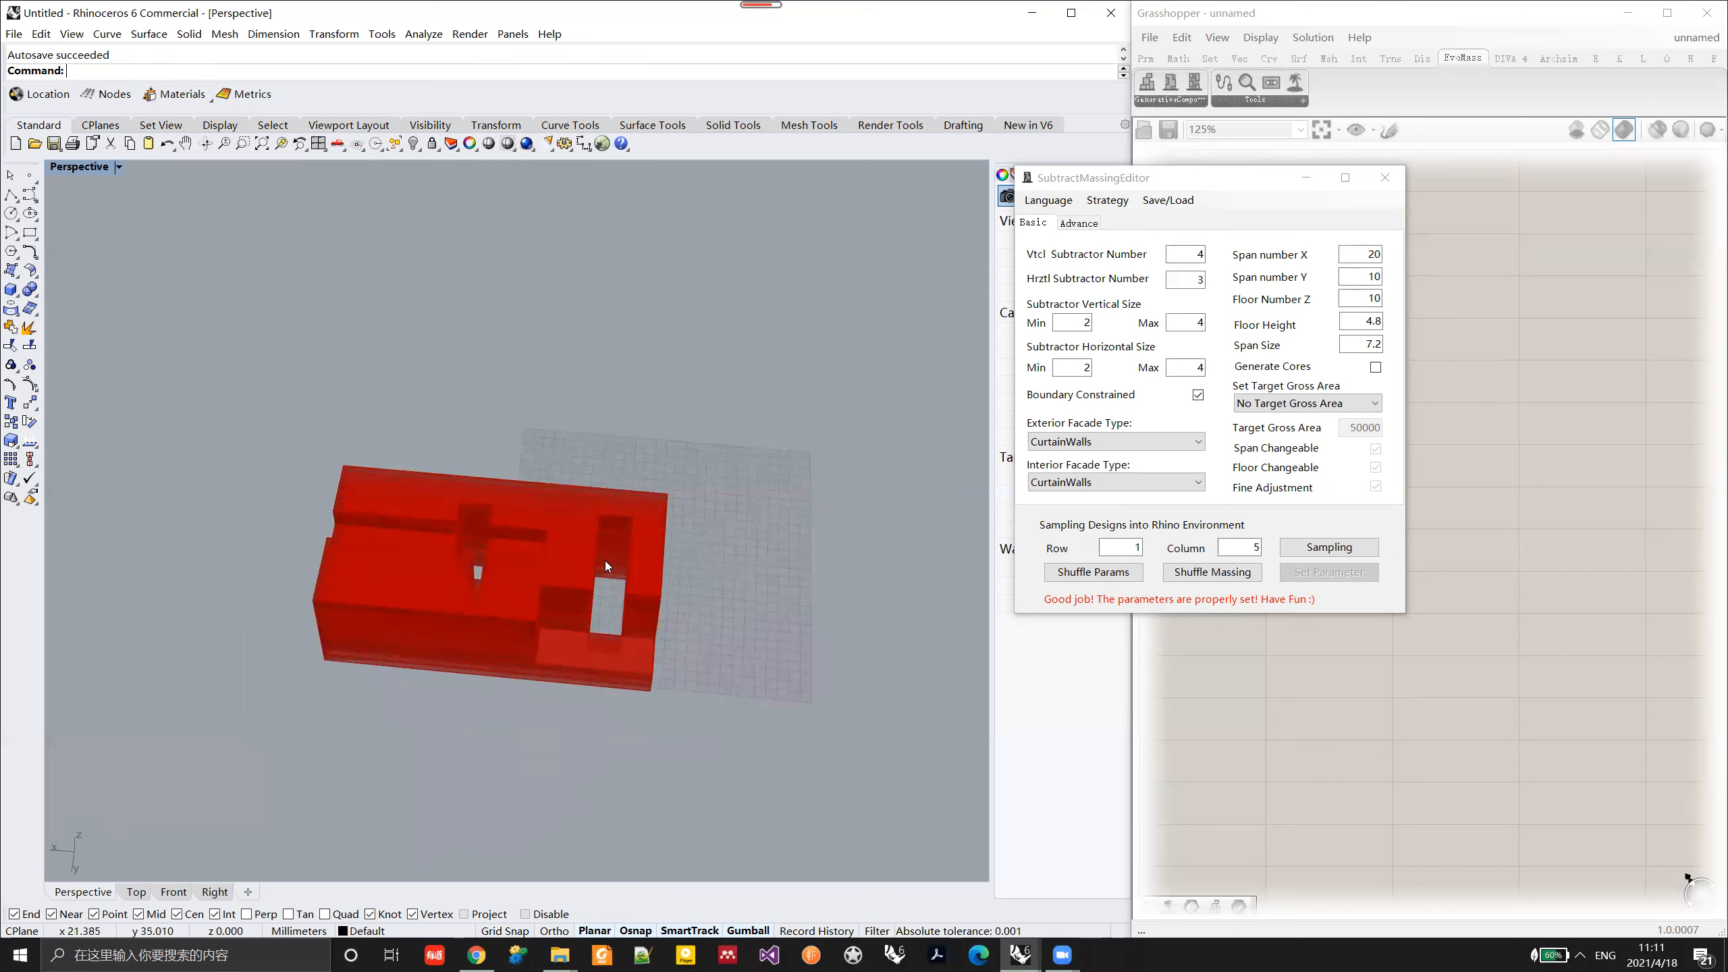
right_drag(603, 612, 542, 620)
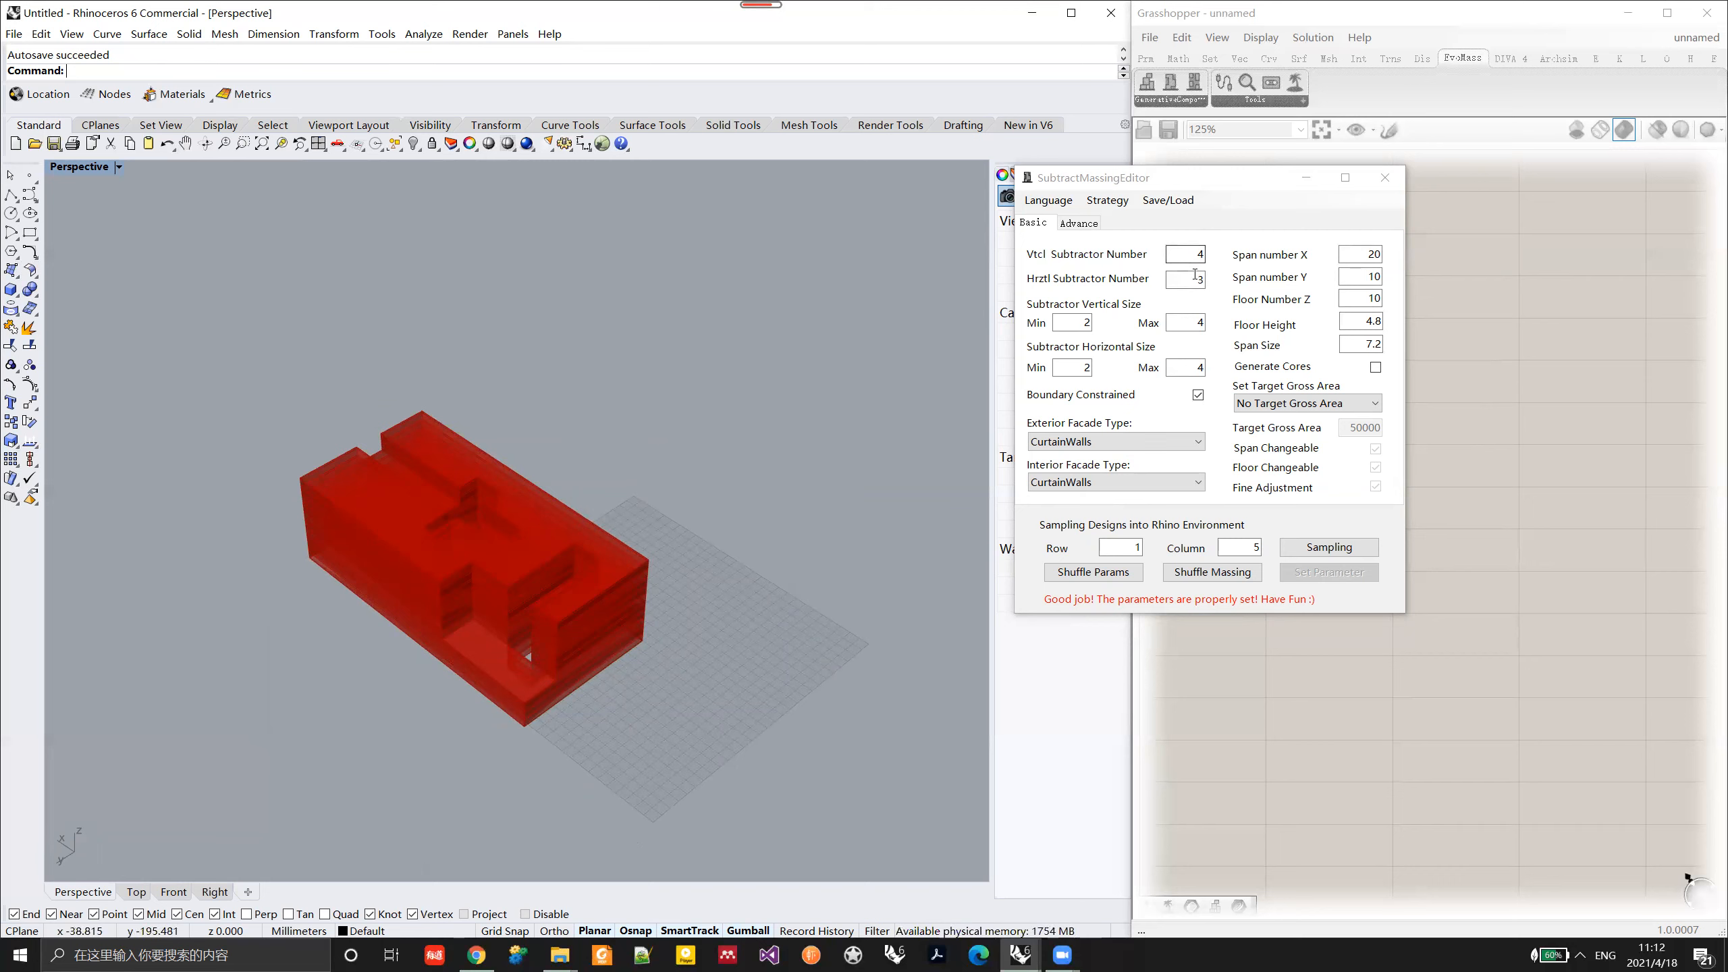
right_drag(681, 518, 512, 610)
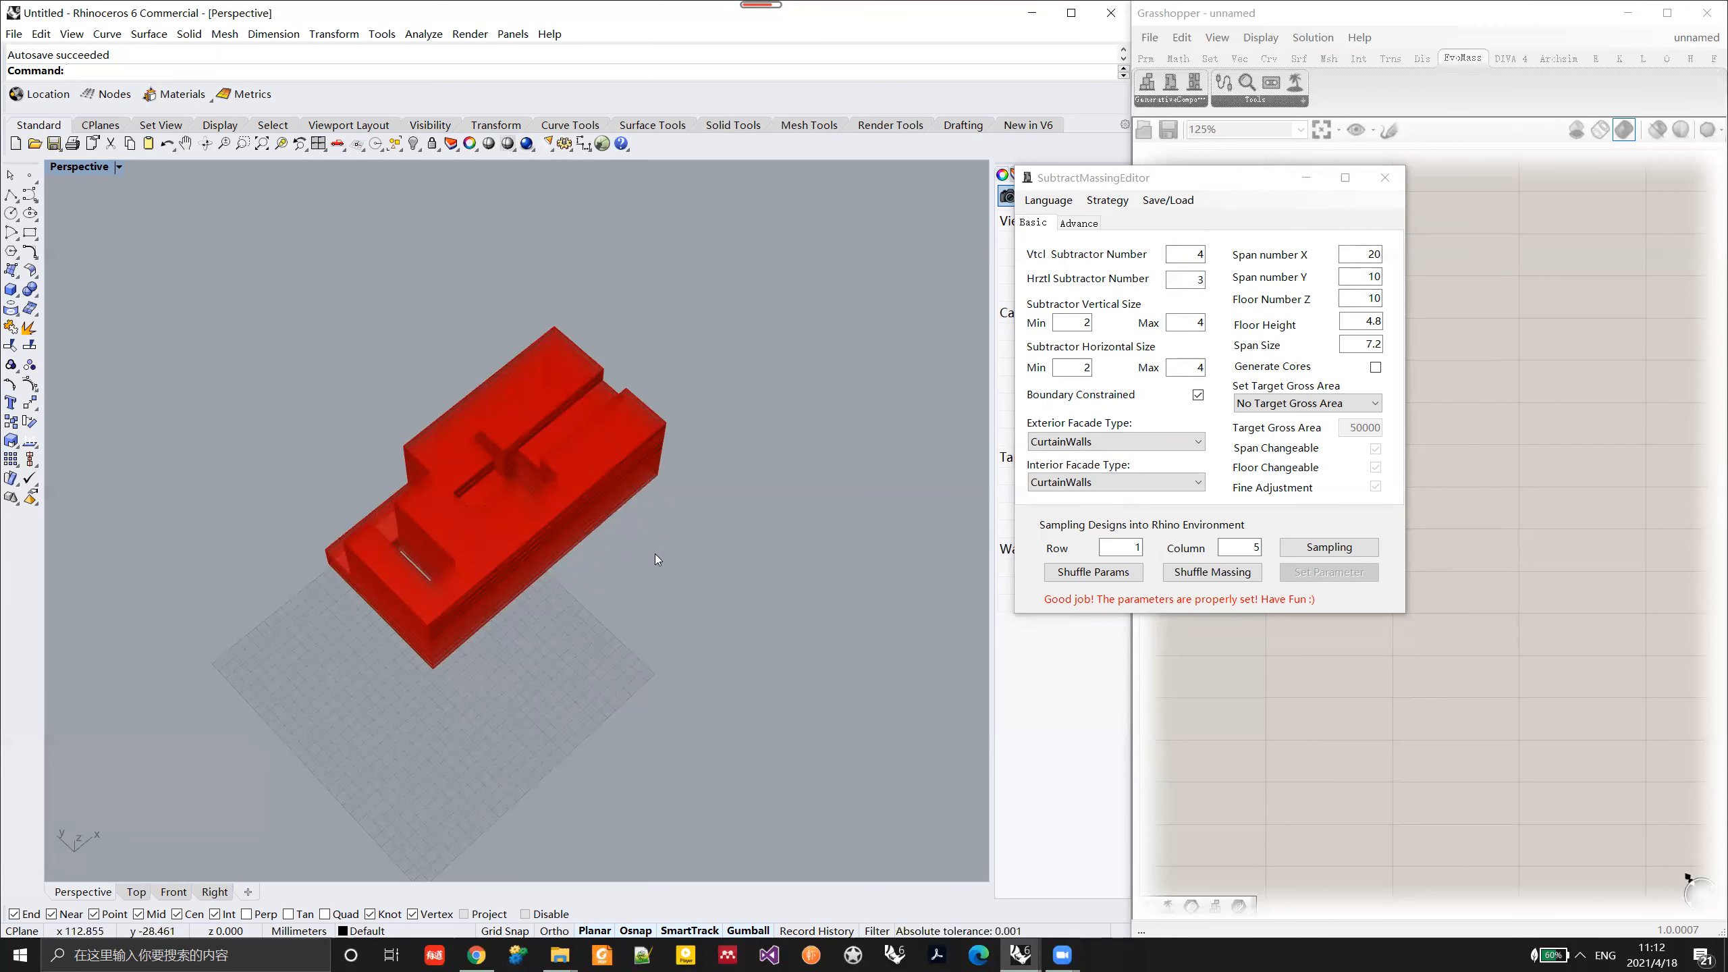
Step: Set the horizontal subtractor number to 0, apply the parameters and shuffle the massing twice
double_click(1199, 279)
text(0)
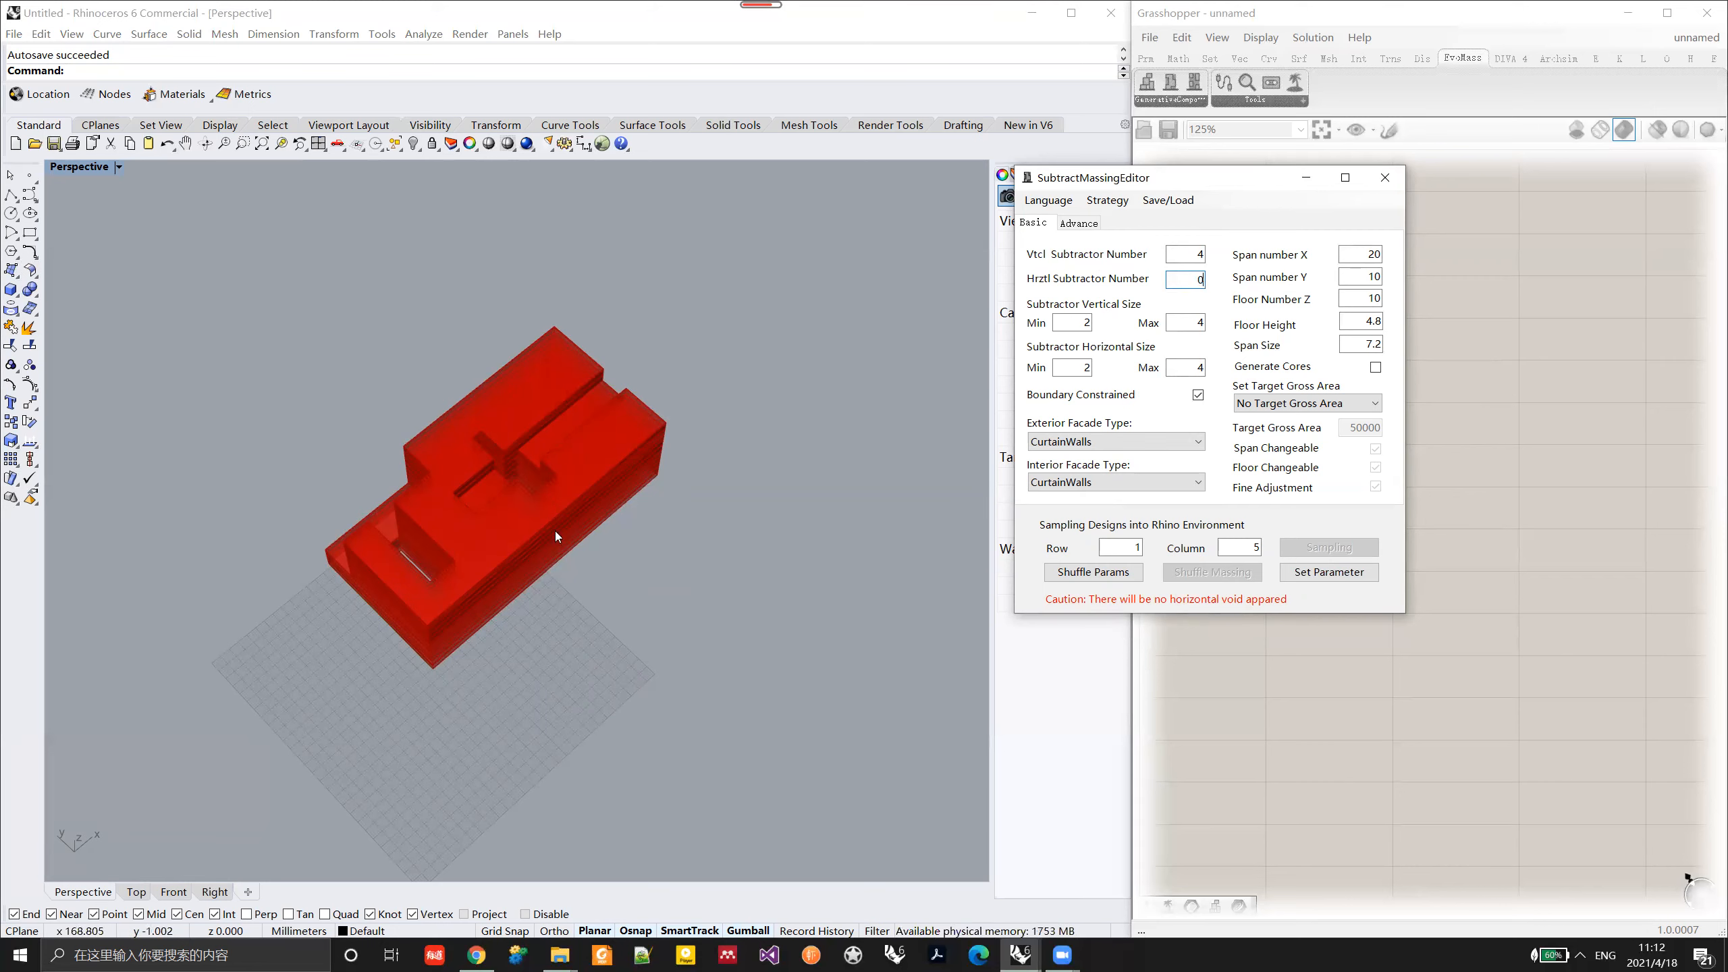
click(1339, 573)
right_drag(509, 567, 405, 501)
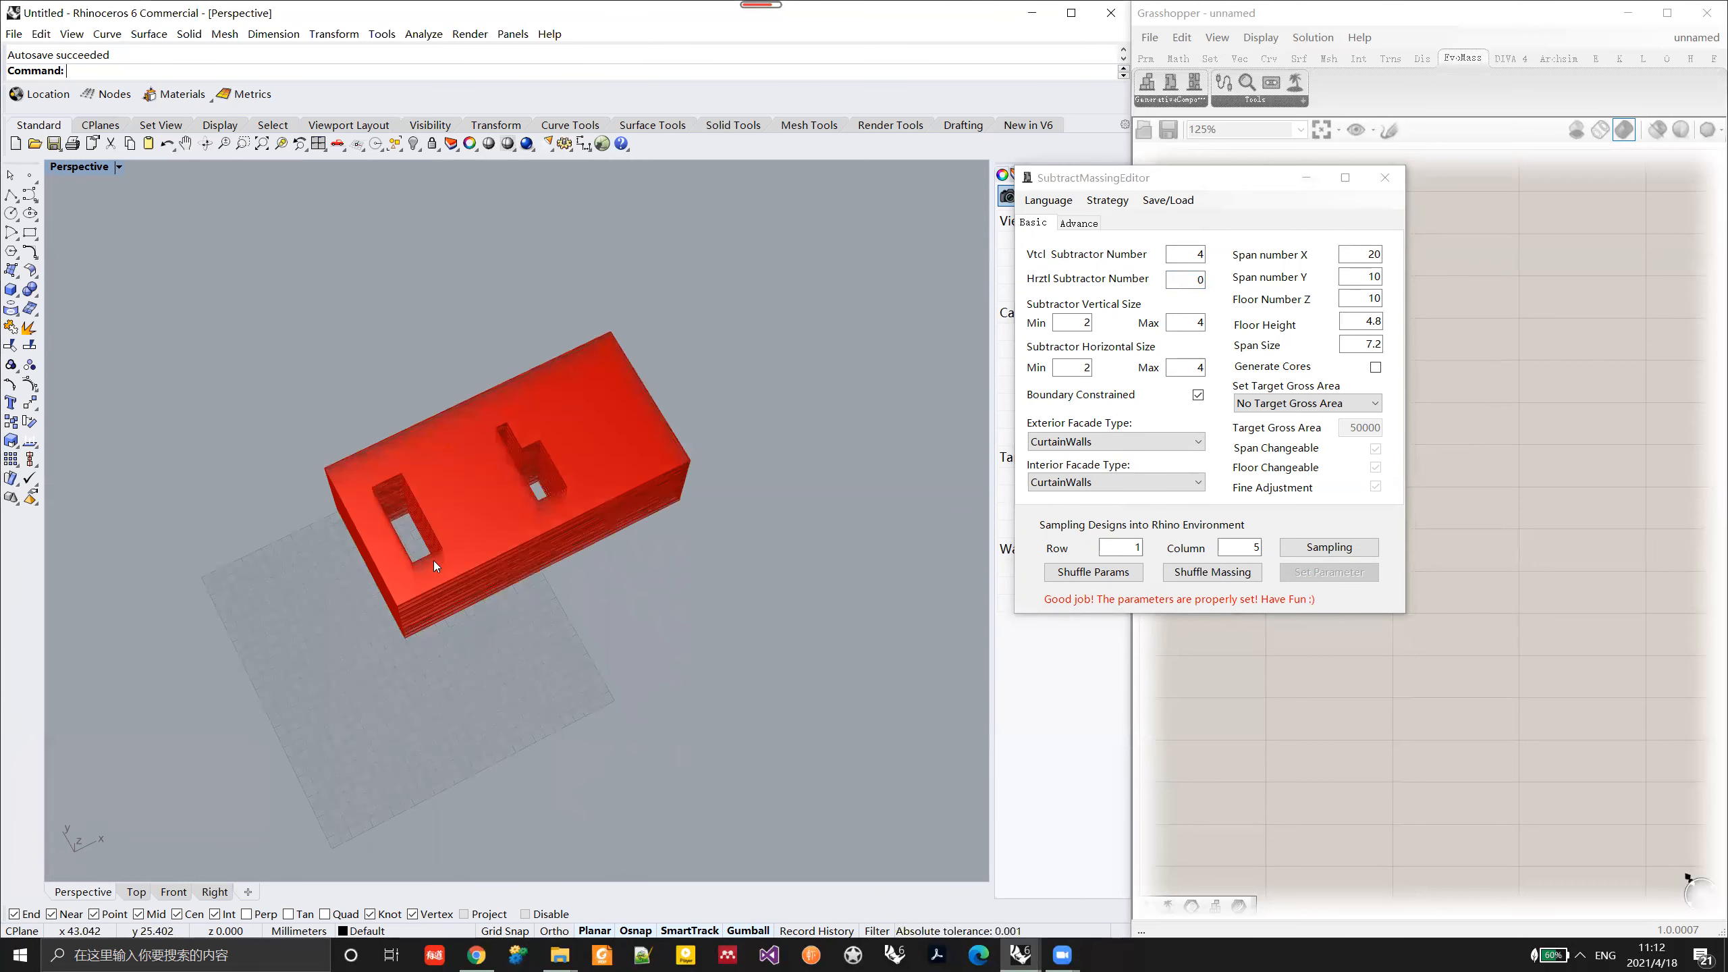
click(1220, 575)
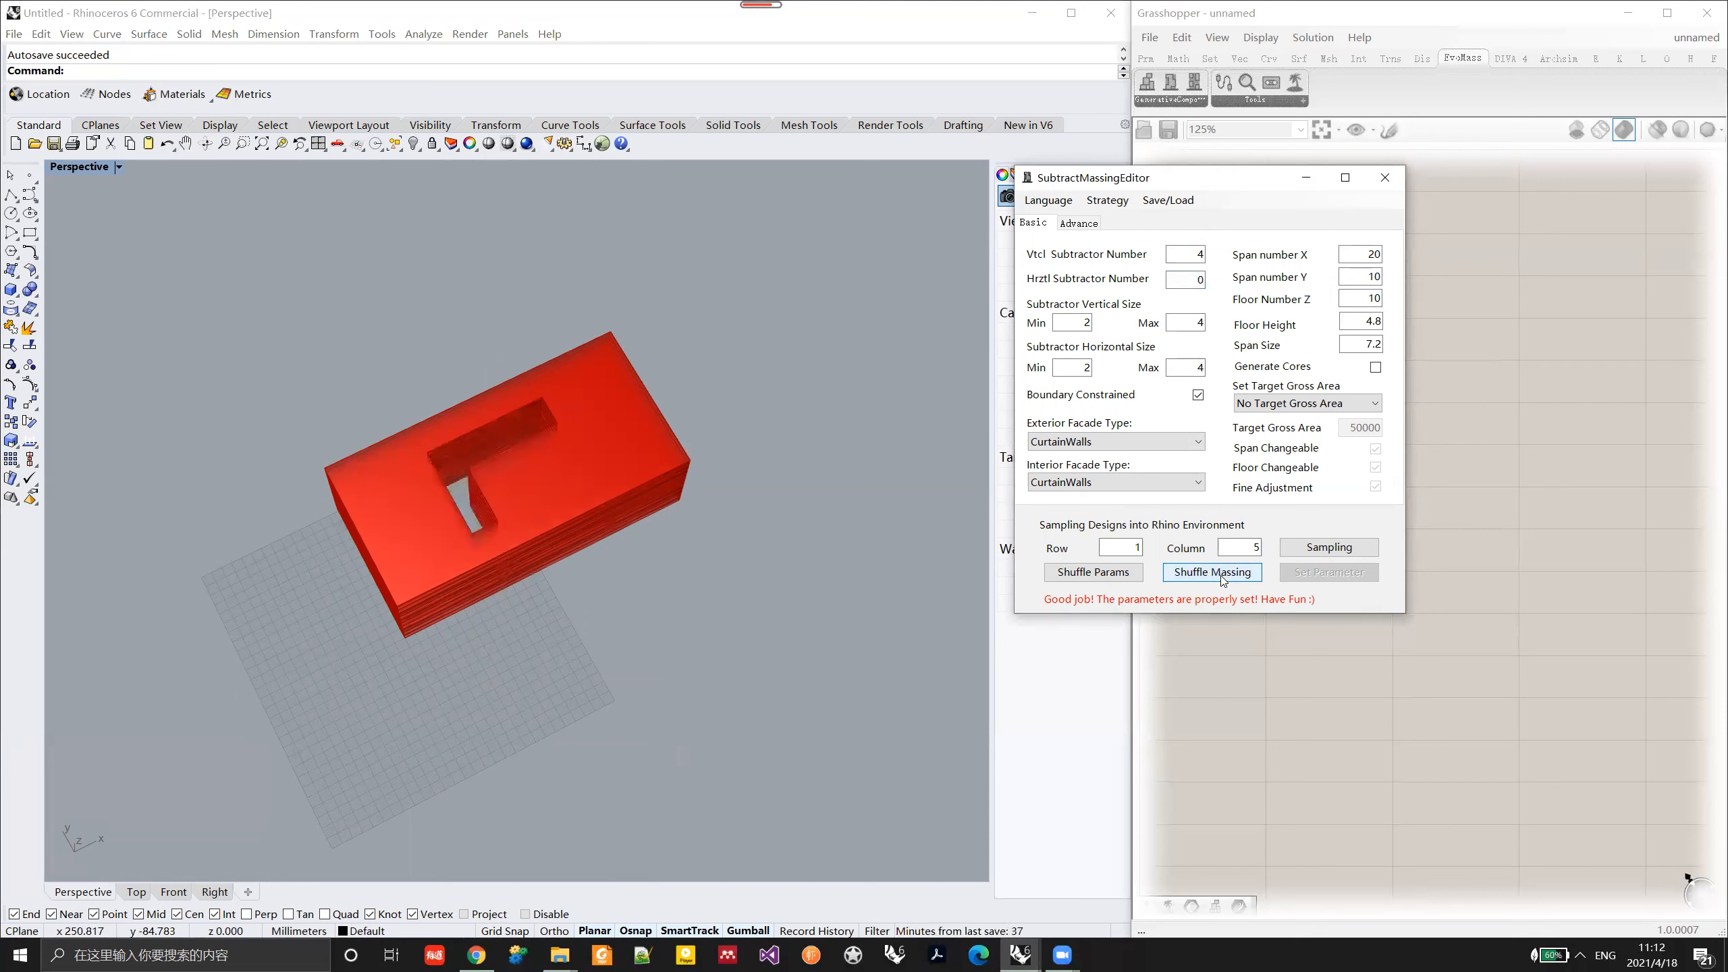
click(1220, 575)
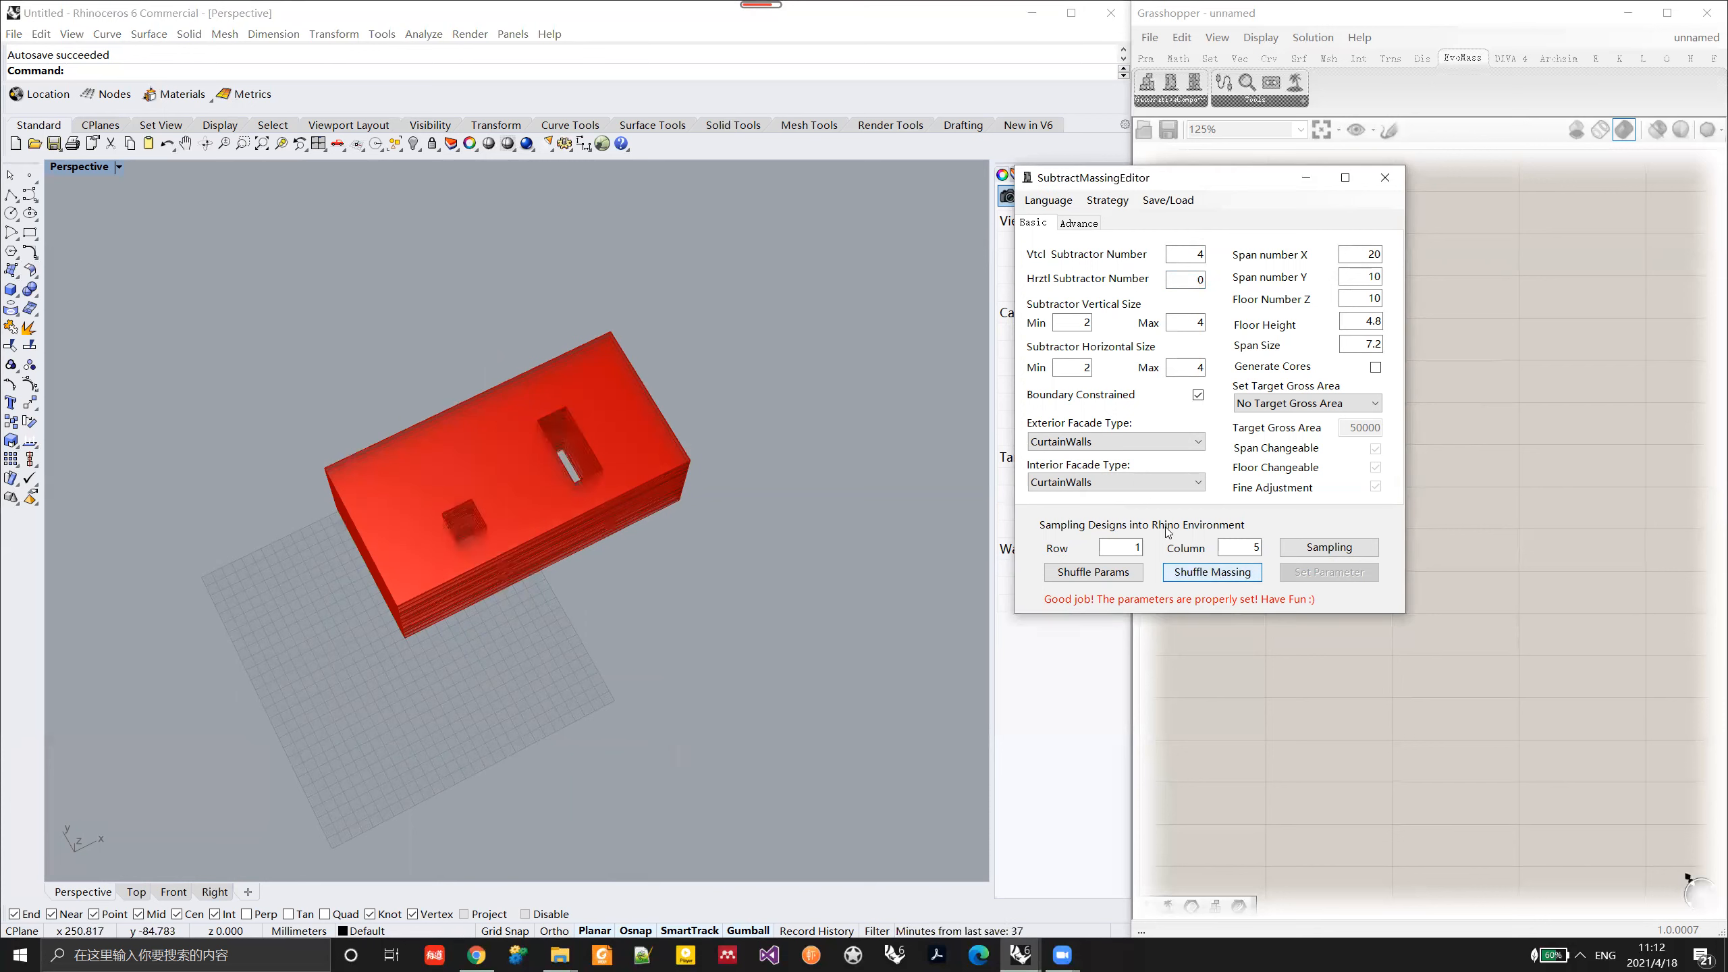
Step: Set the vertical subtractor number to 0 and the horizontal subtractor number to 4, and apply the parameters
double_click(1194, 256)
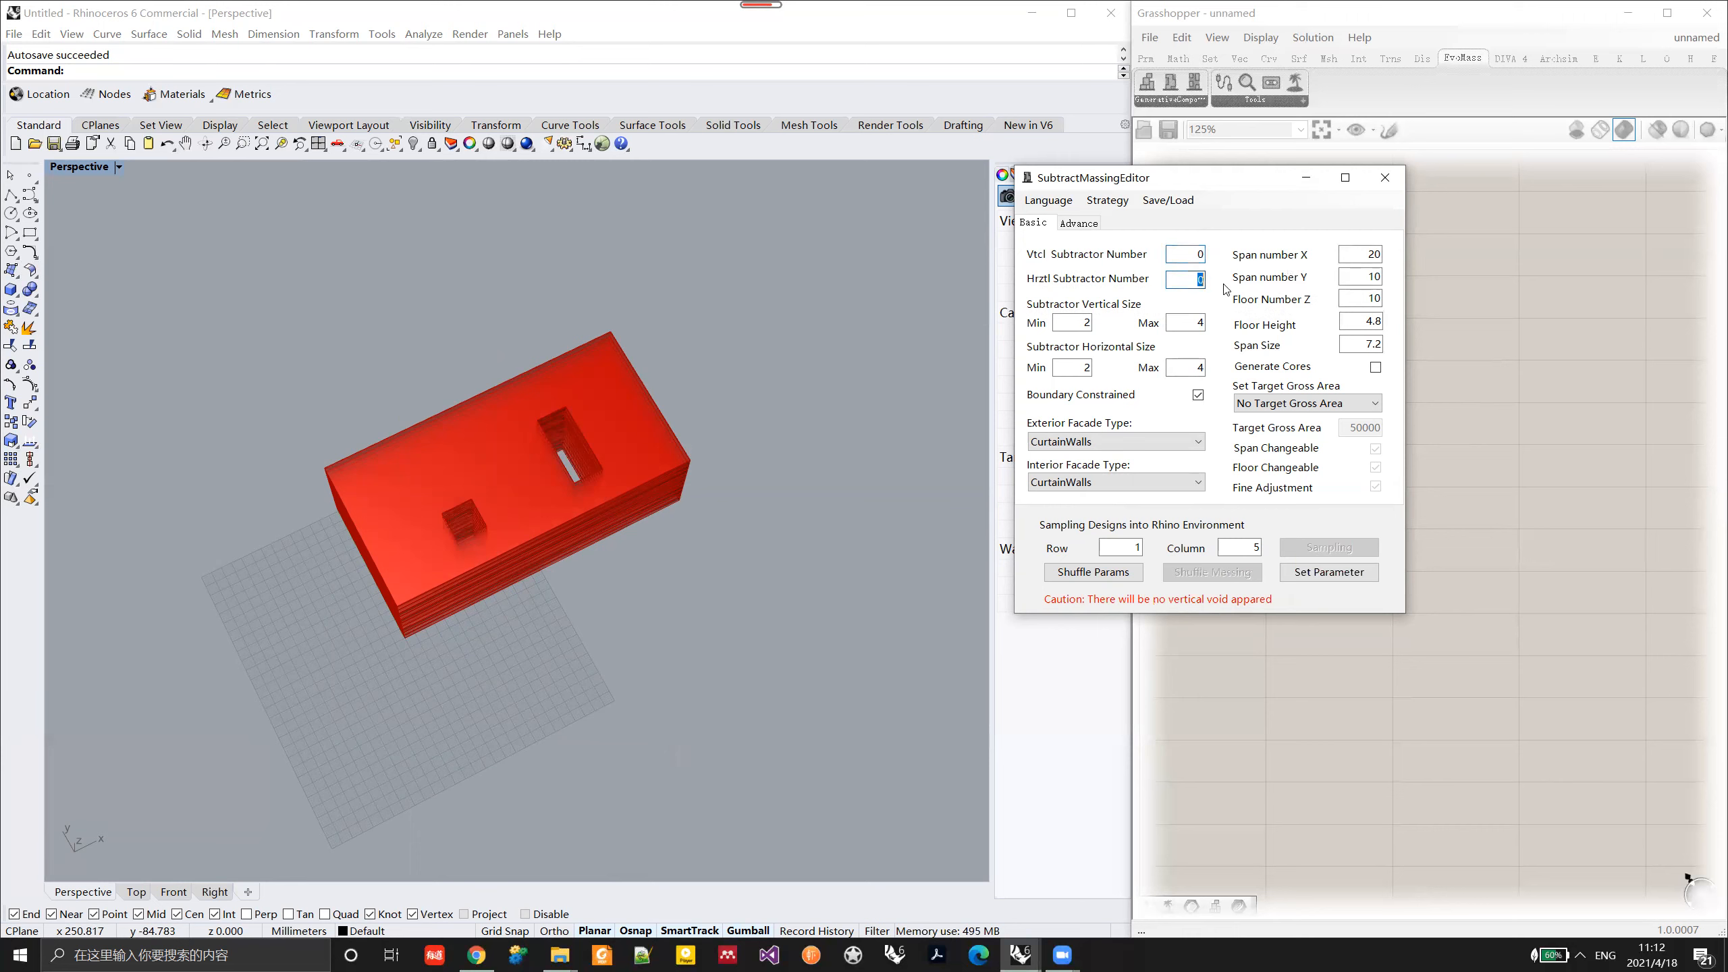
text(4)
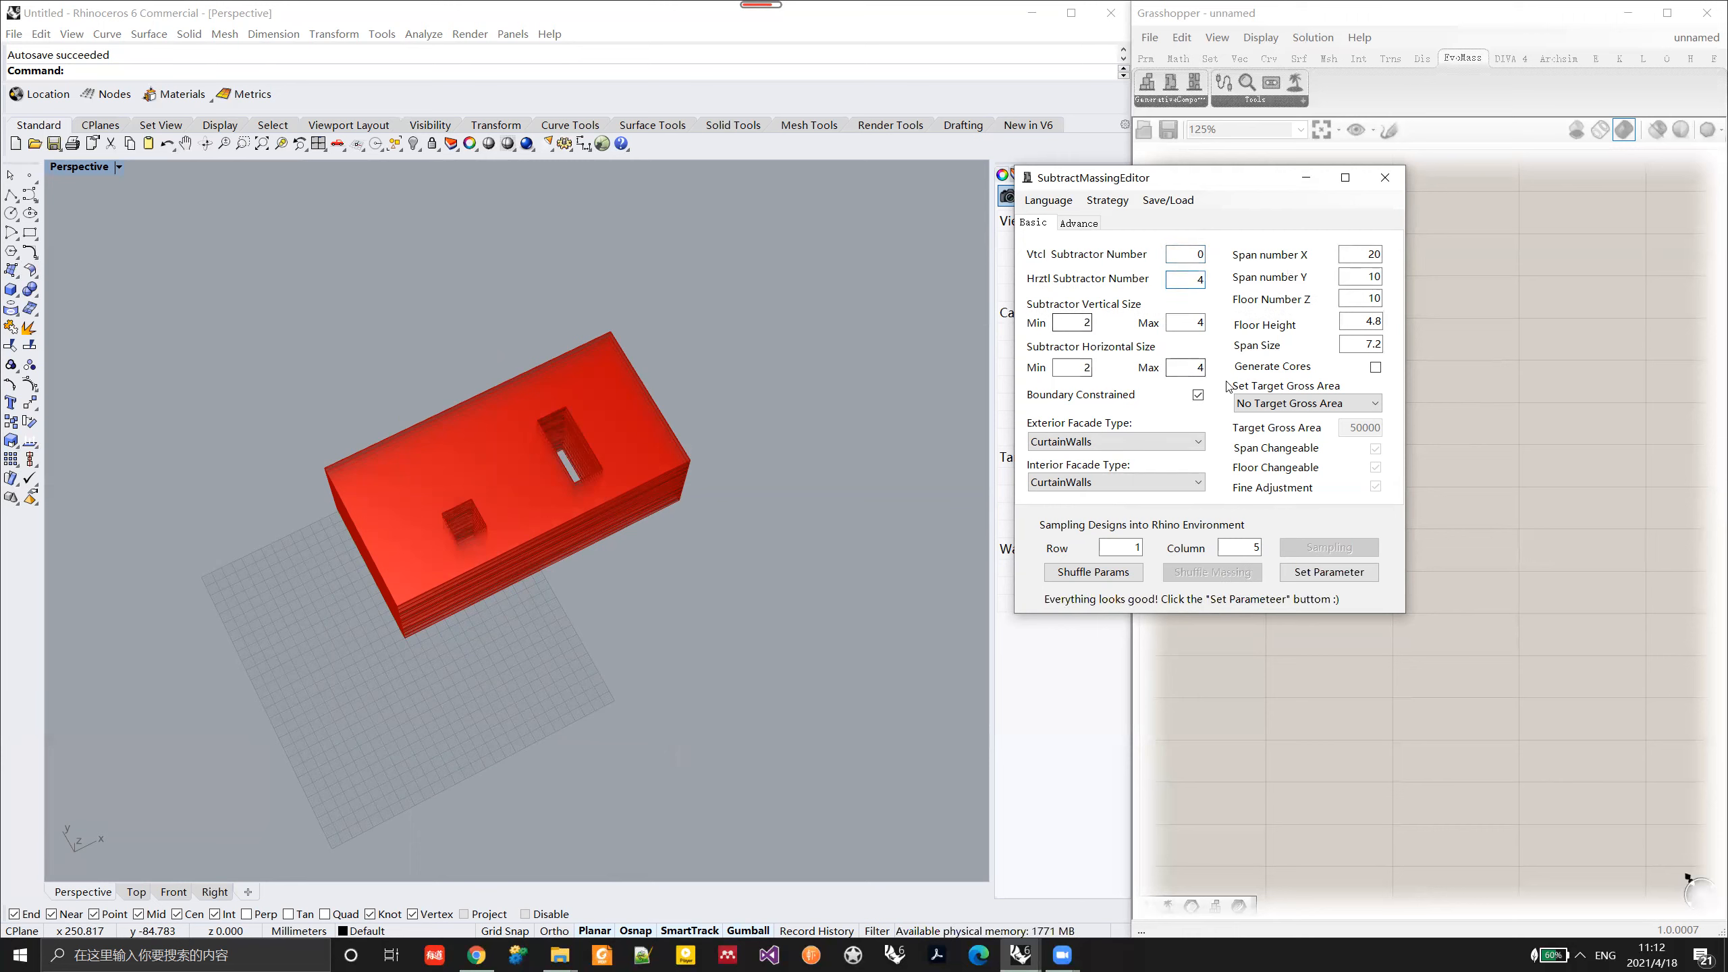
click(1328, 572)
right_drag(522, 557, 423, 382)
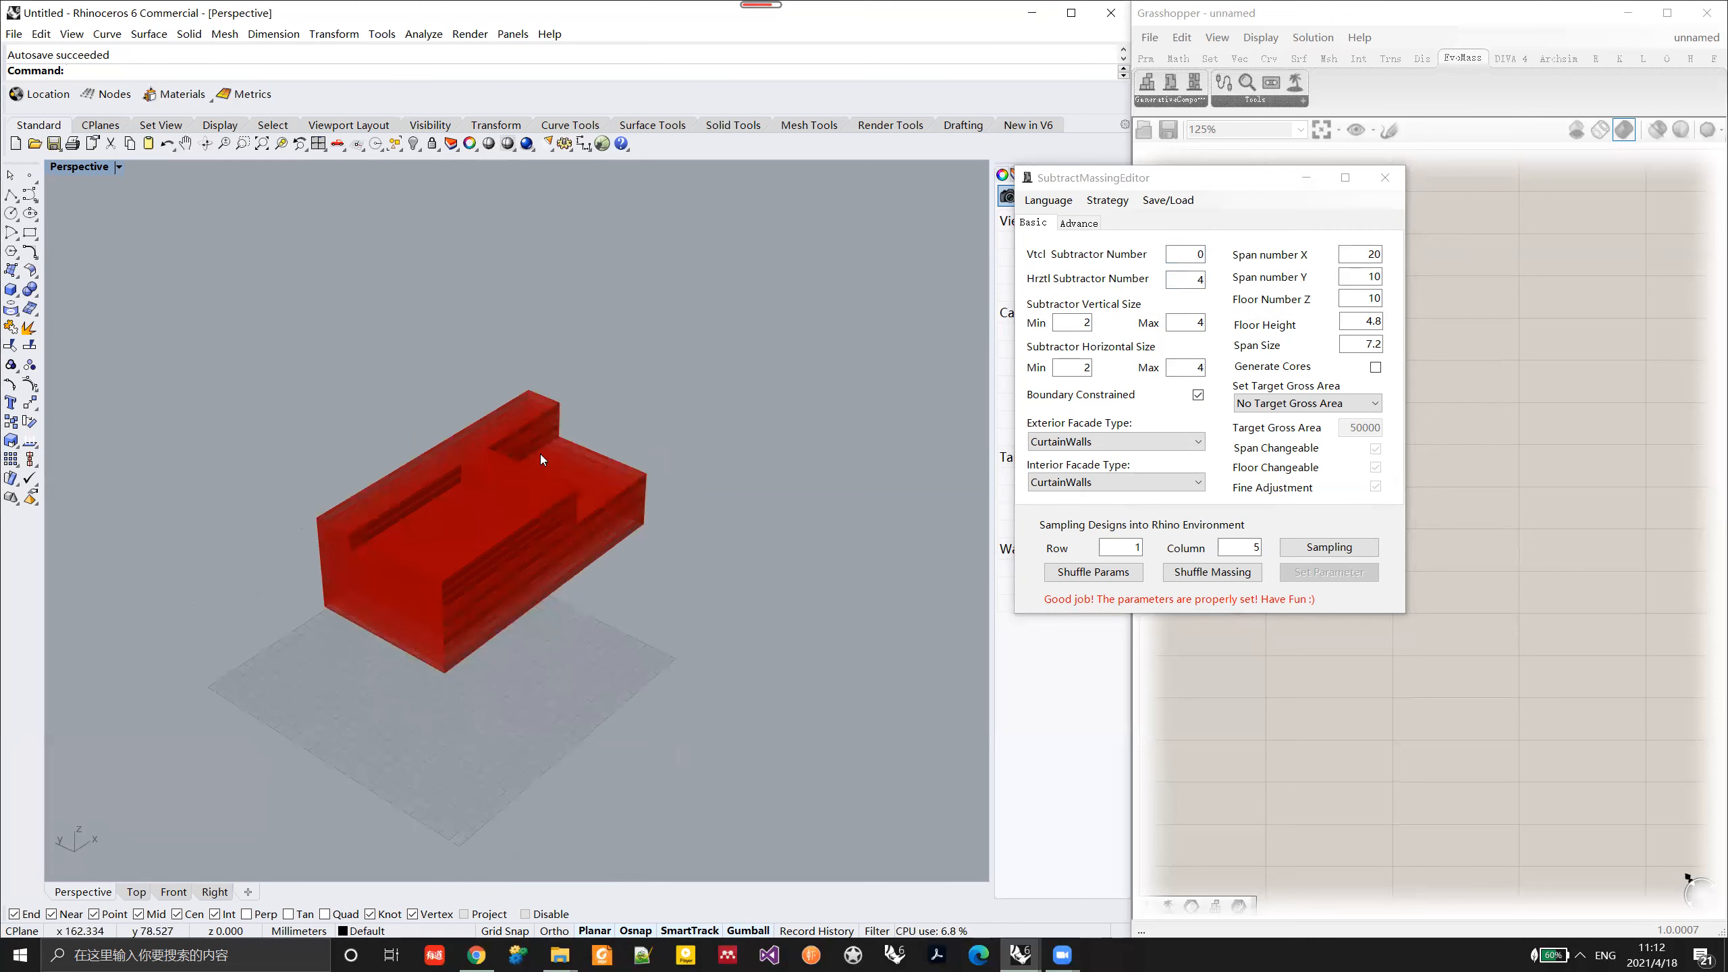
Step: Shuffle the massing several times to generate variants with only horizontal voids
click(1188, 575)
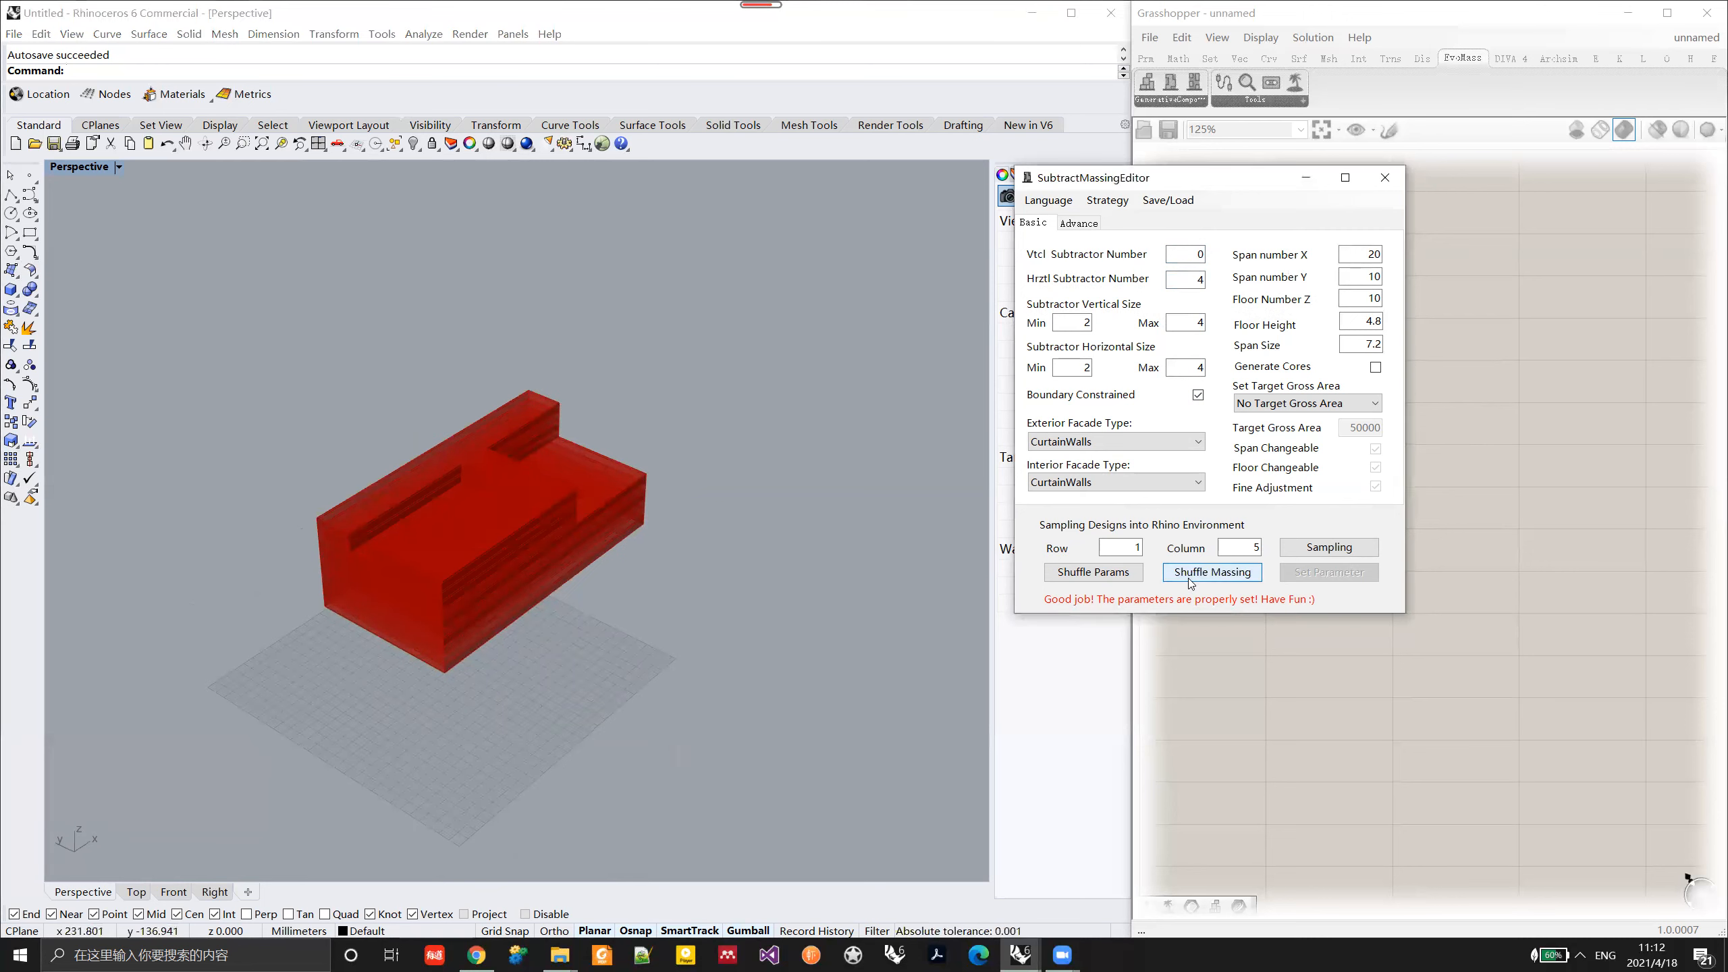
click(1188, 578)
right_drag(478, 565, 652, 611)
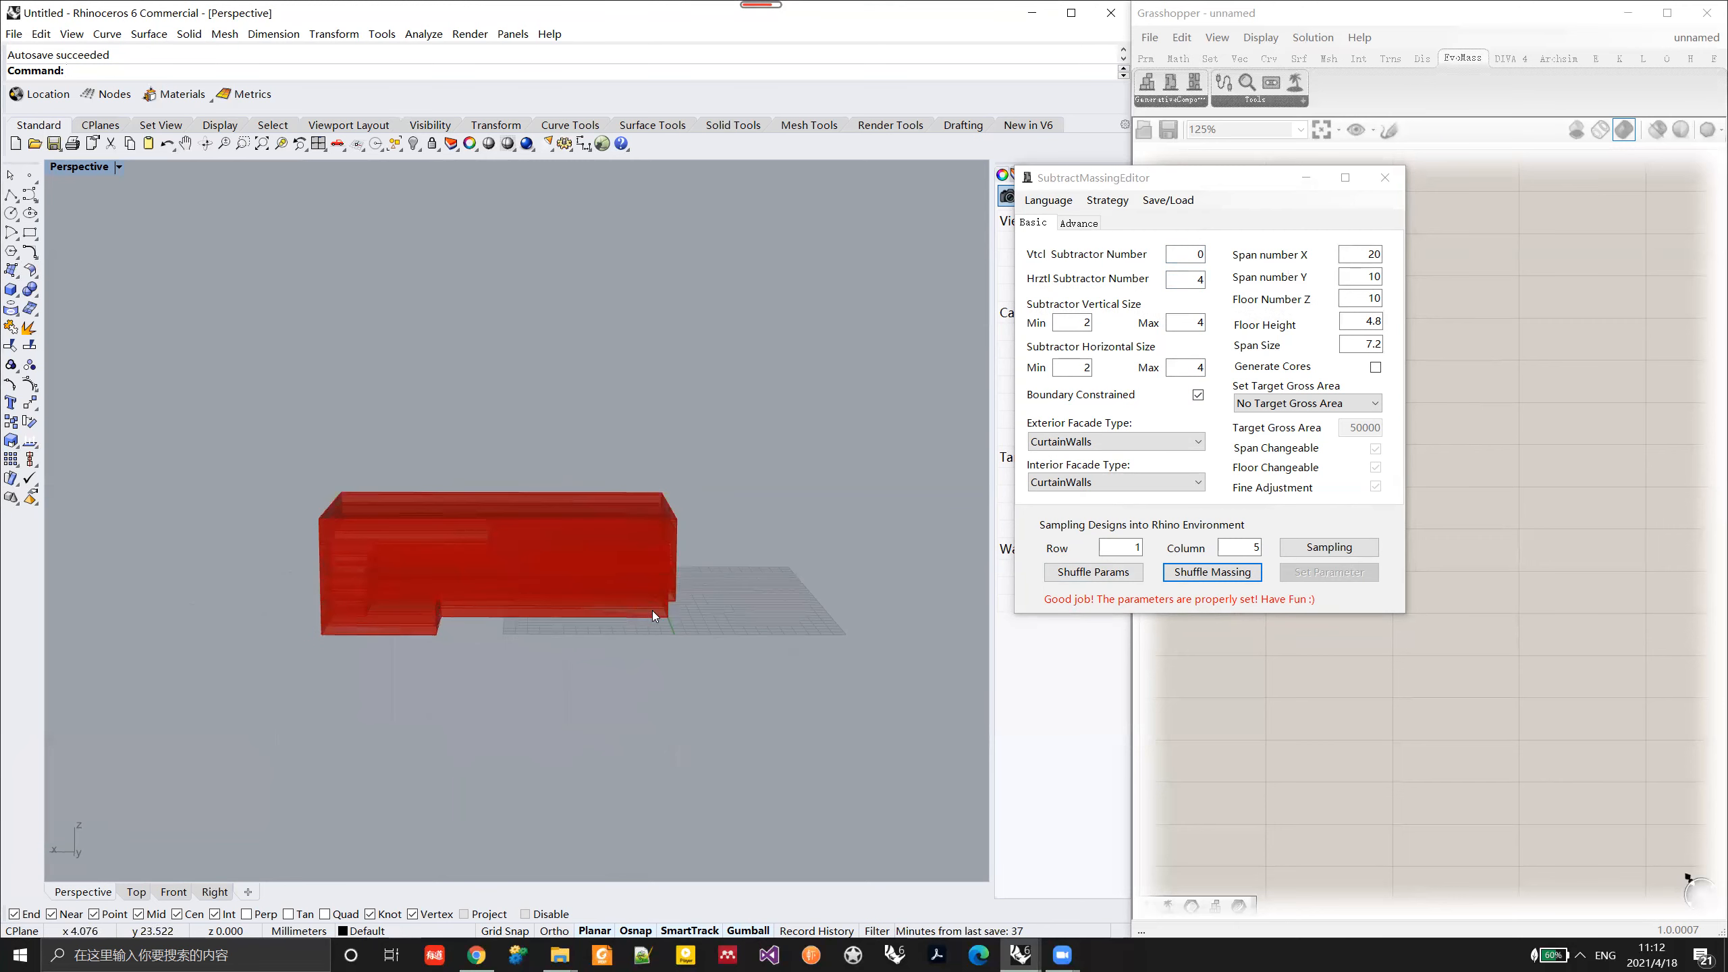
click(1191, 579)
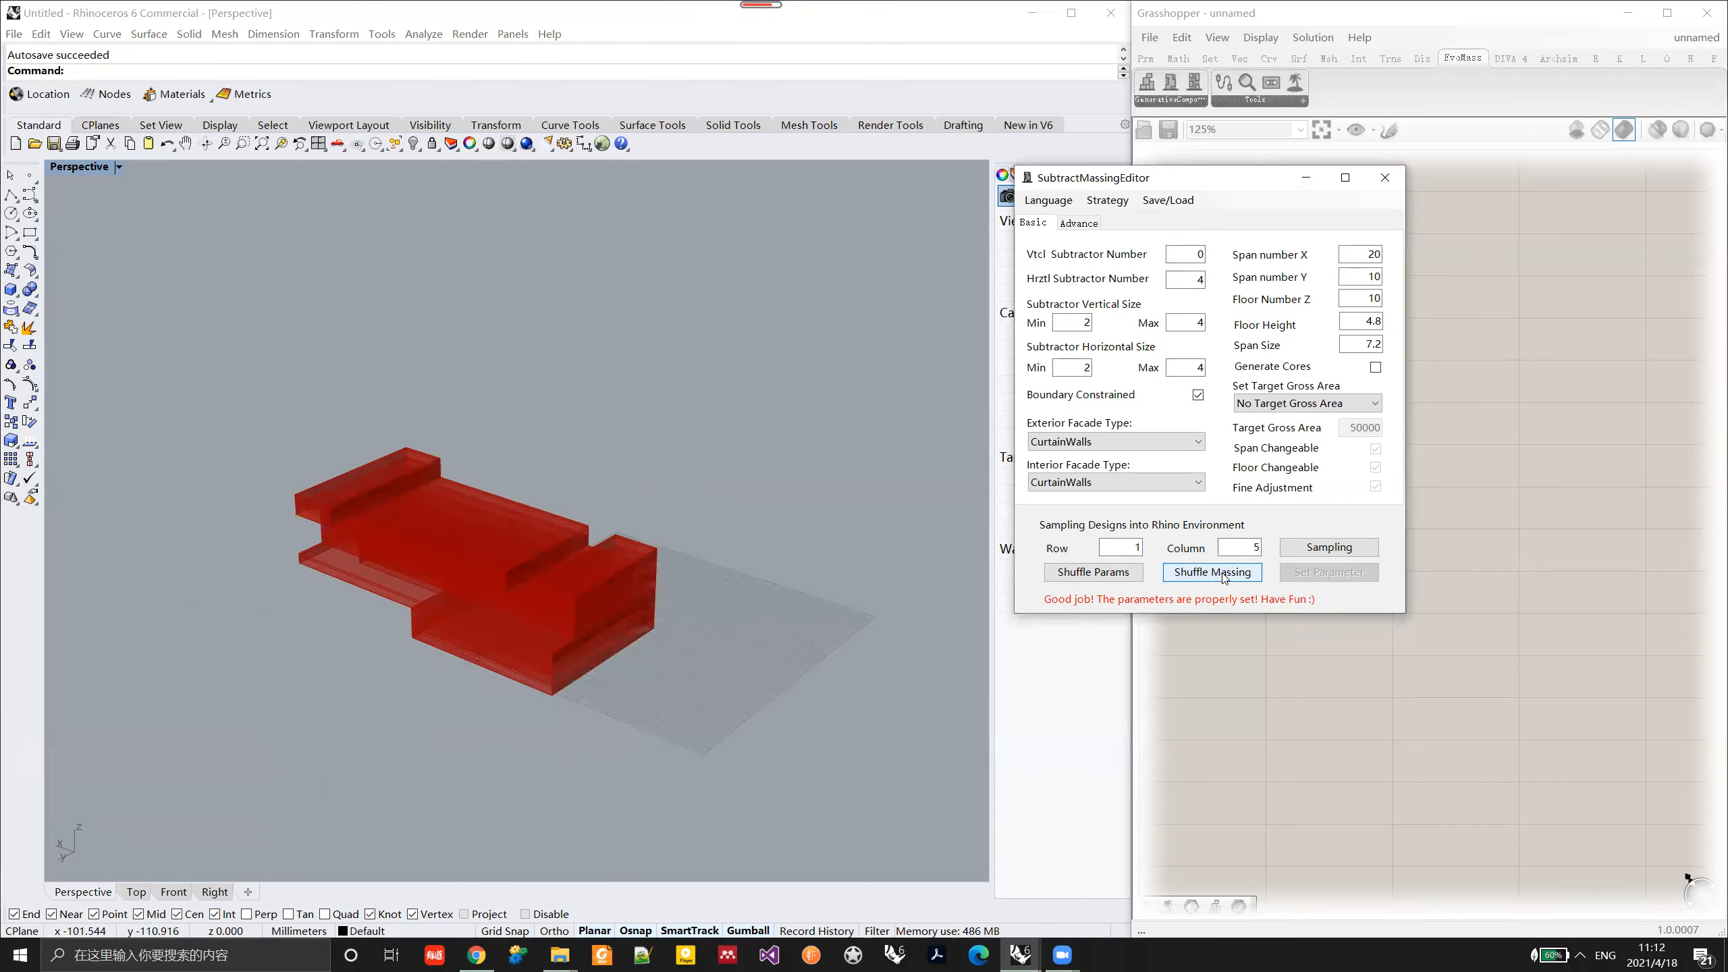
Step: Set the vertical subtractor number to 4 and the horizontal subtractor number to 3, and apply the parameters
right_drag(616, 614, 579, 586)
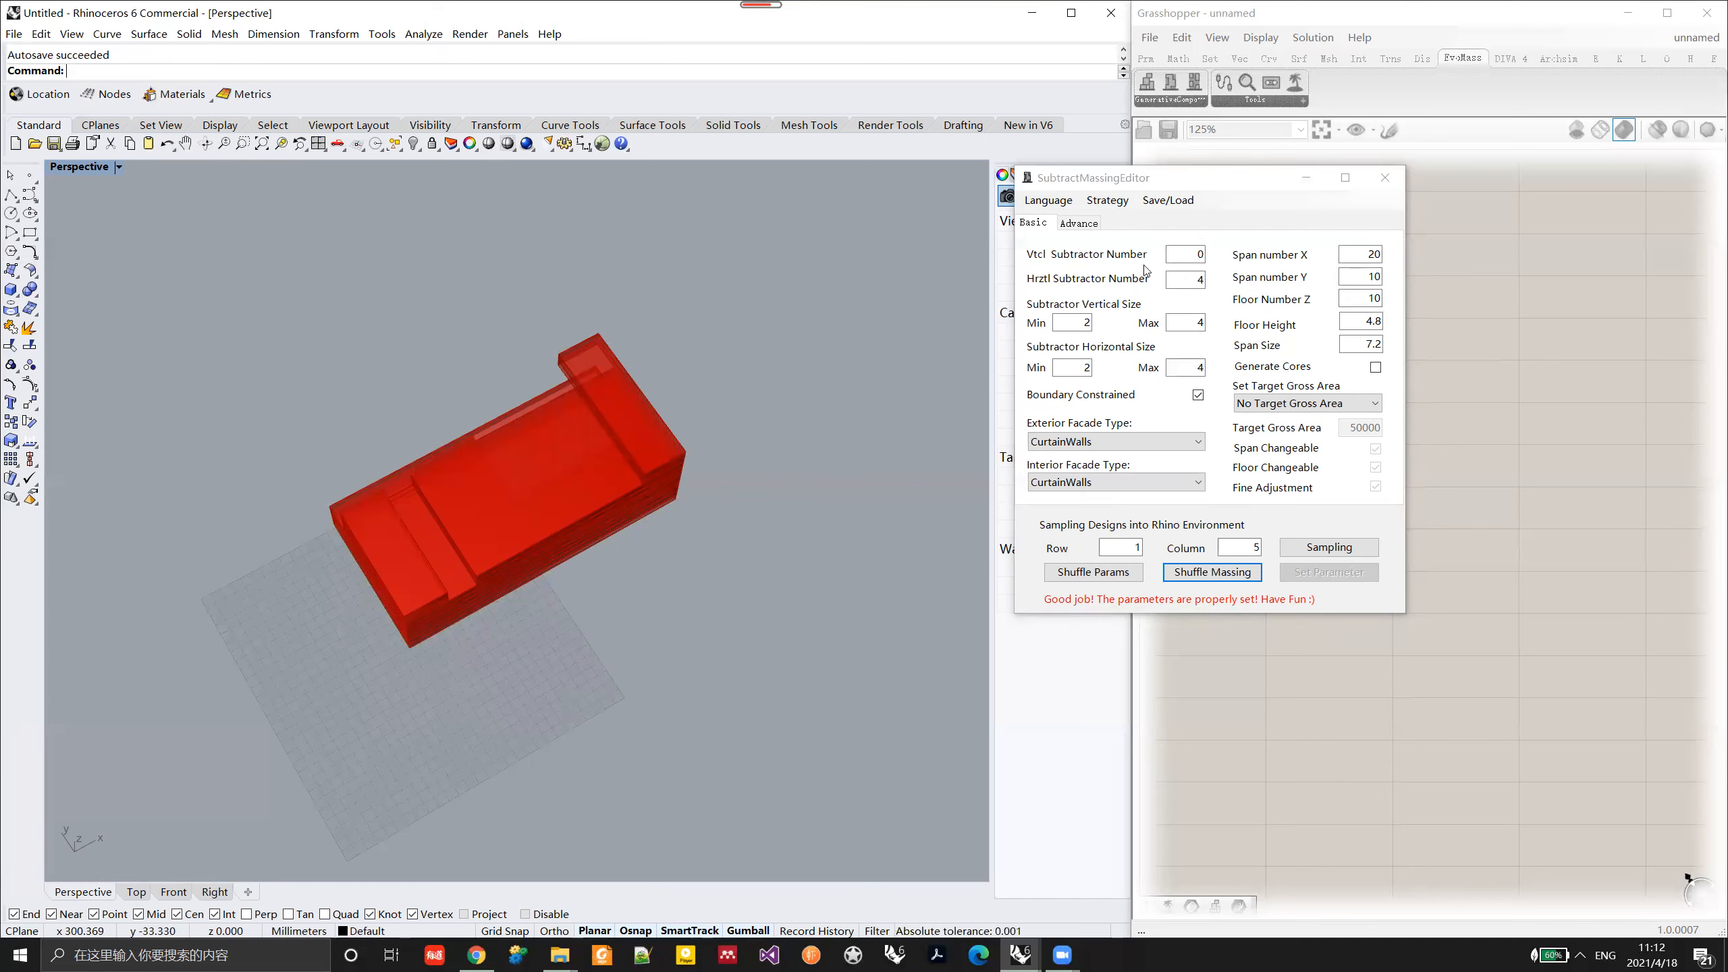
double_click(1187, 254)
text(4)
click(1330, 570)
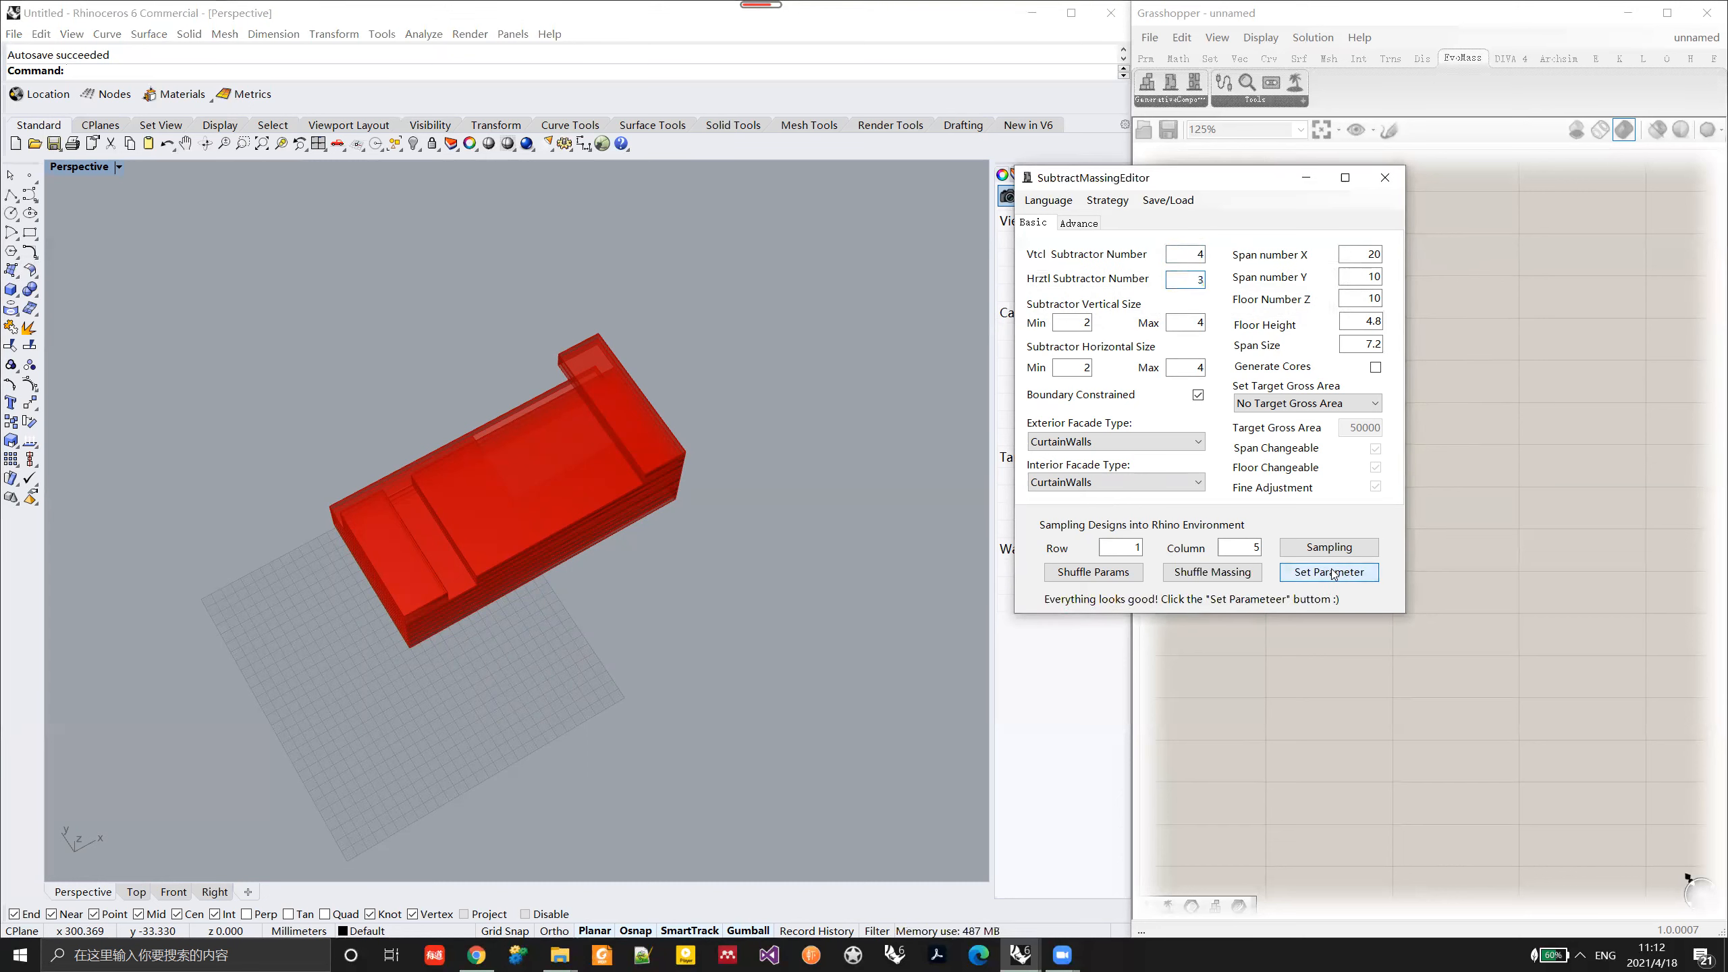
Step: Shuffle the massing several times to generate variants combining vertical and horizontal voids, and inspect them from different angles
click(1166, 611)
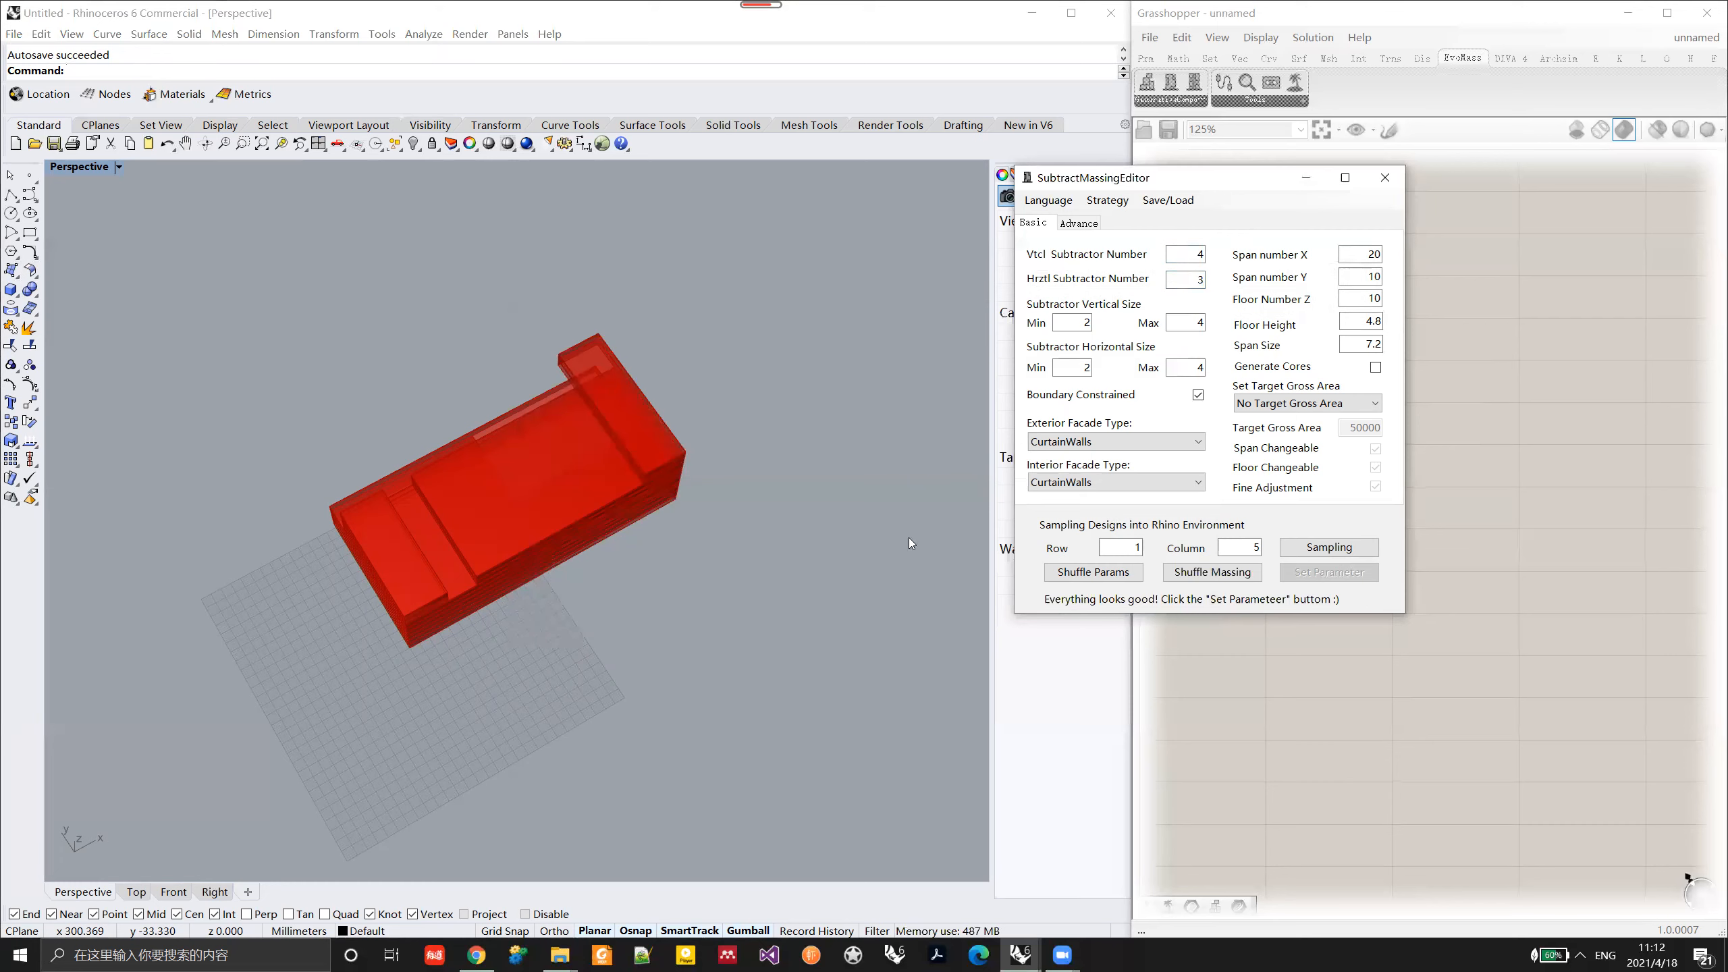
click(1203, 578)
right_drag(589, 574, 634, 552)
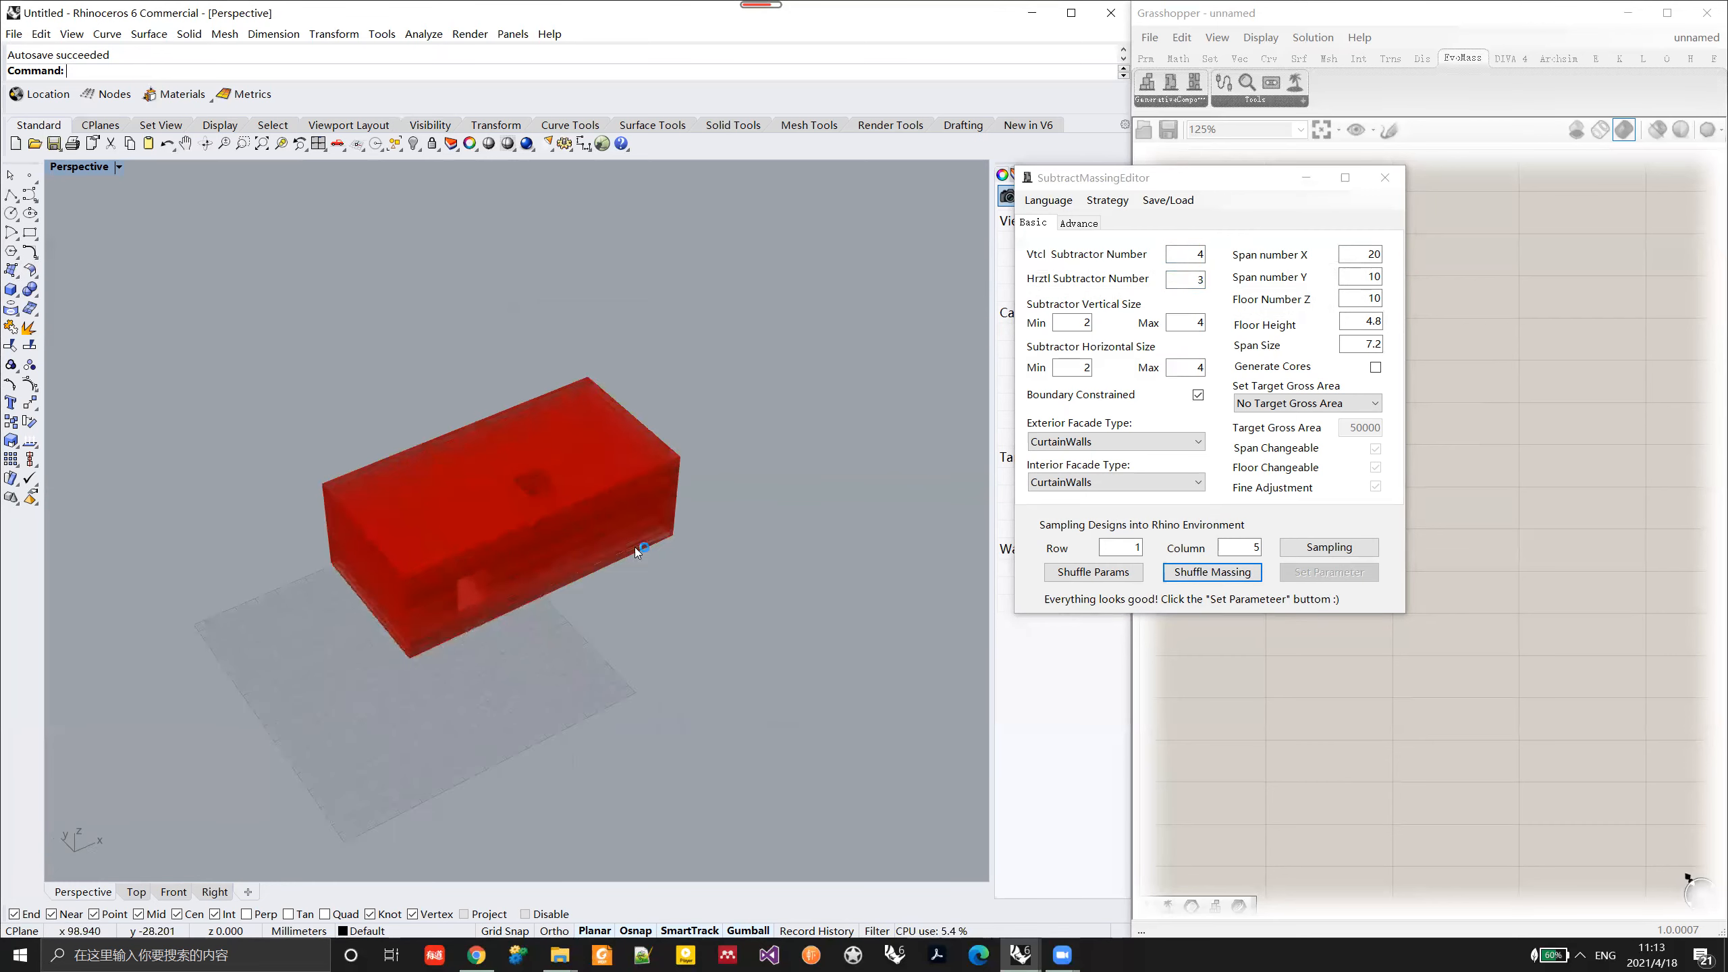
click(1232, 575)
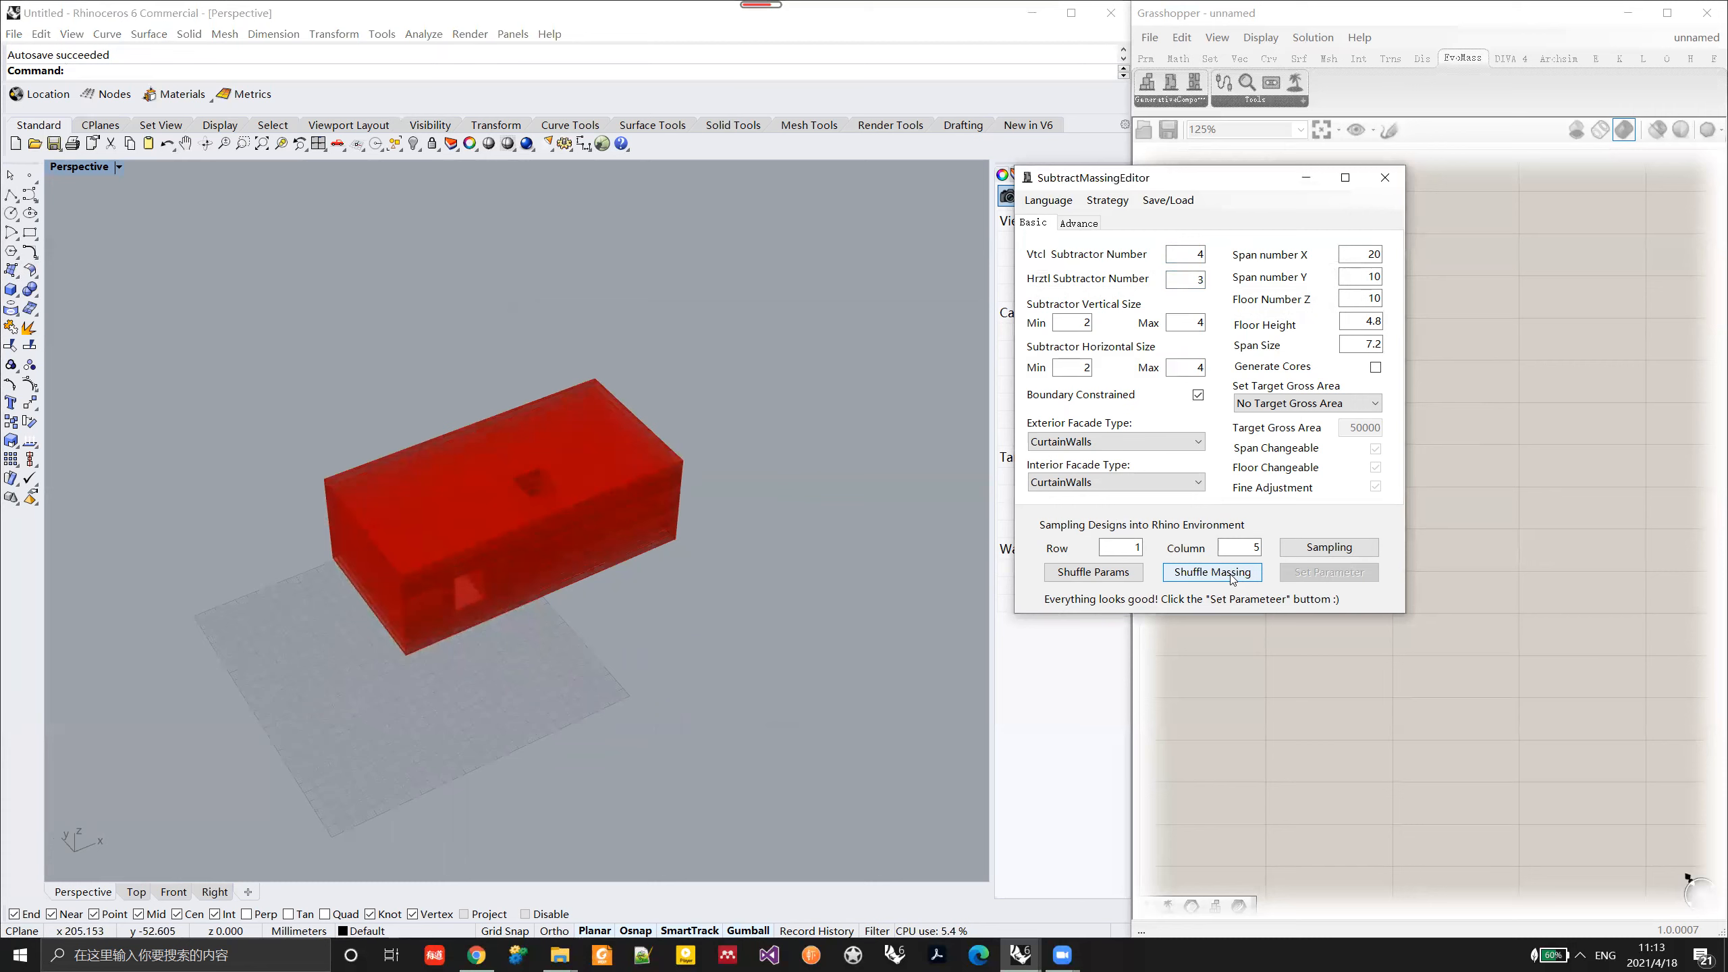
right_drag(596, 515, 655, 556)
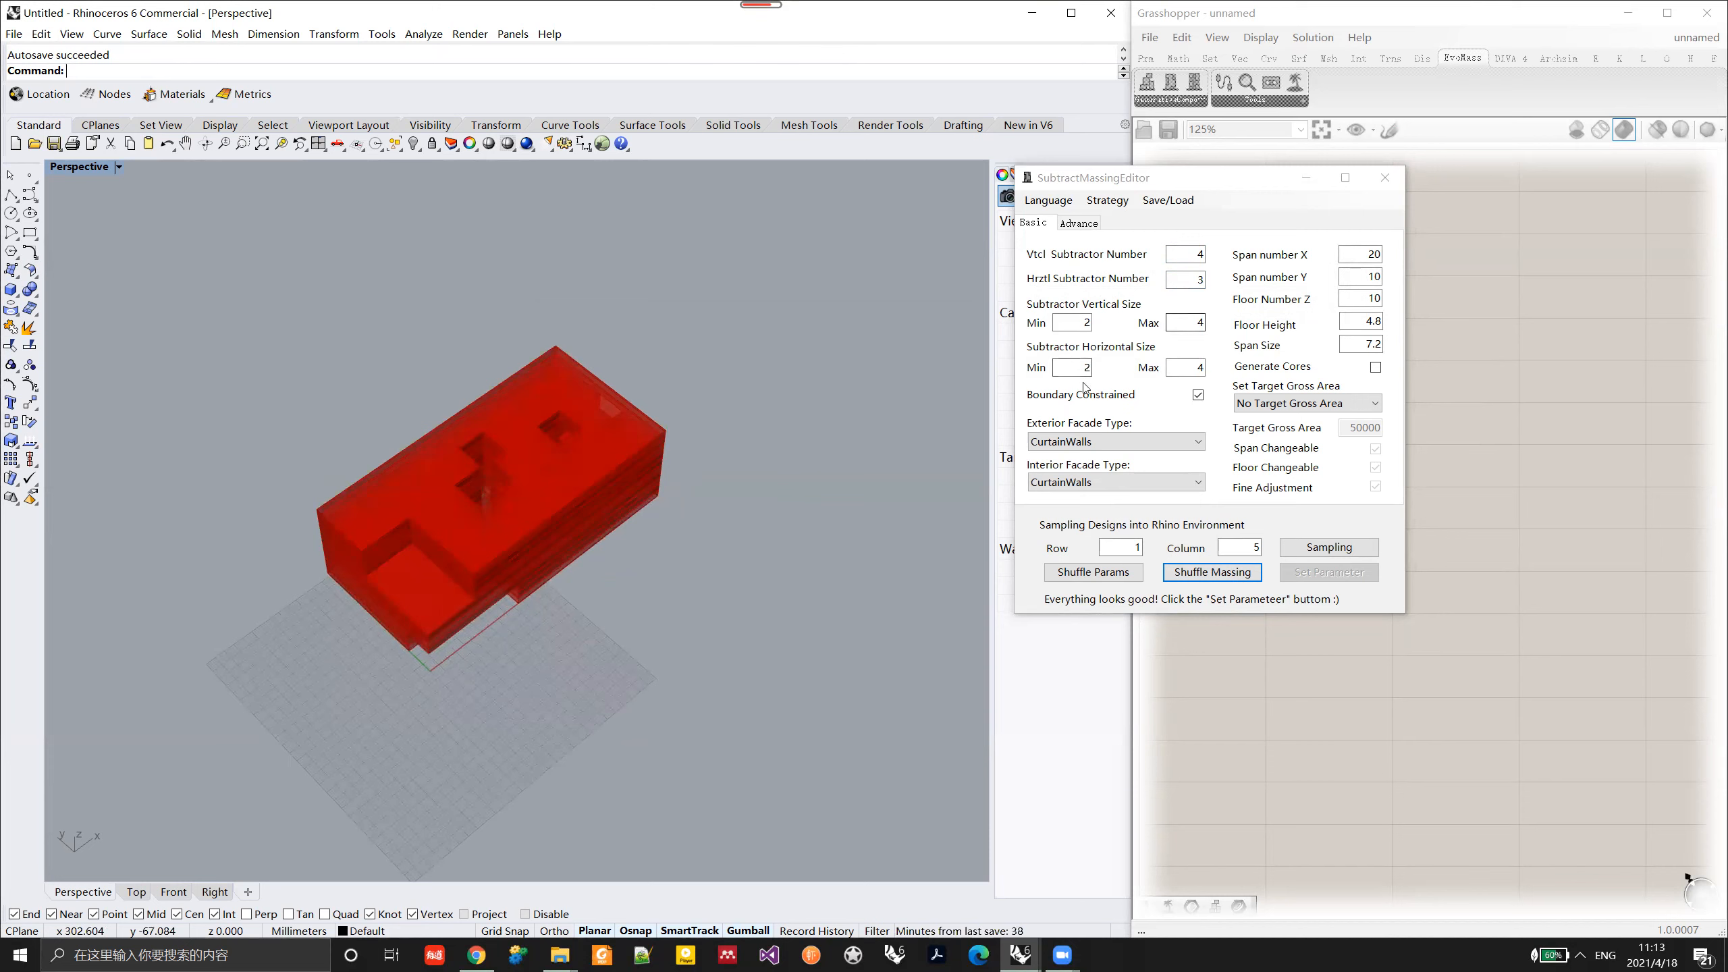
Step: Set the subtractor vertical size to a minimum of 3 and a maximum of 5, and apply the parameters
mouse_move(1060, 370)
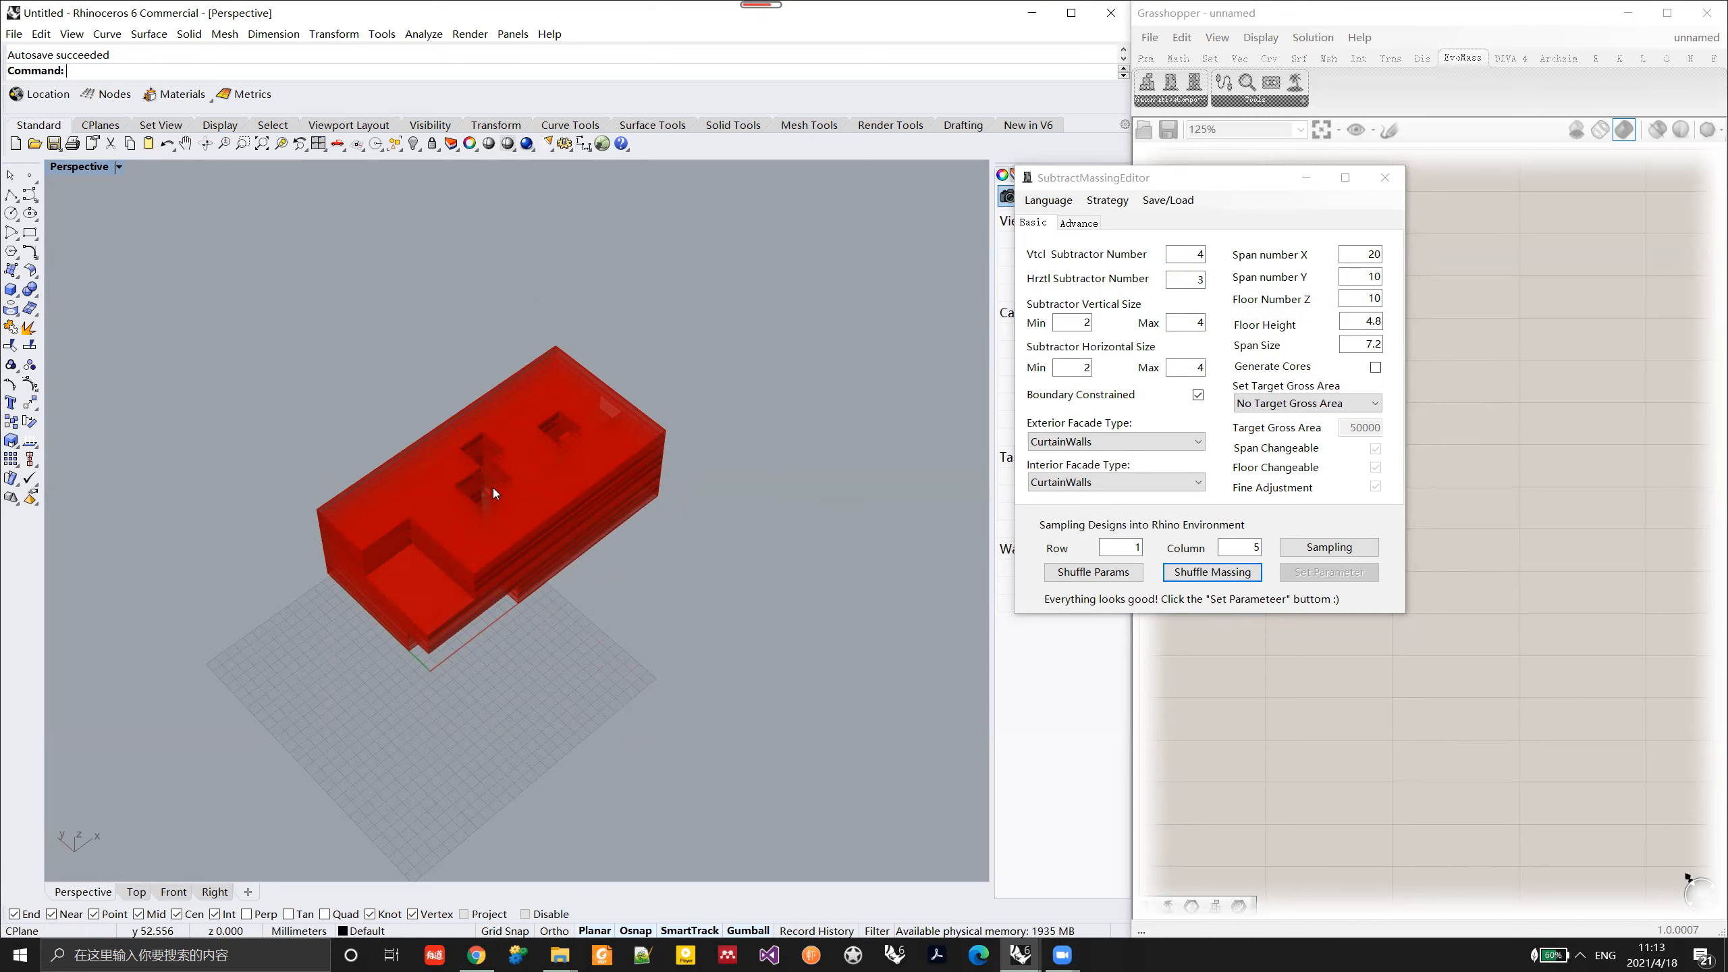
drag(1188, 323, 1259, 324)
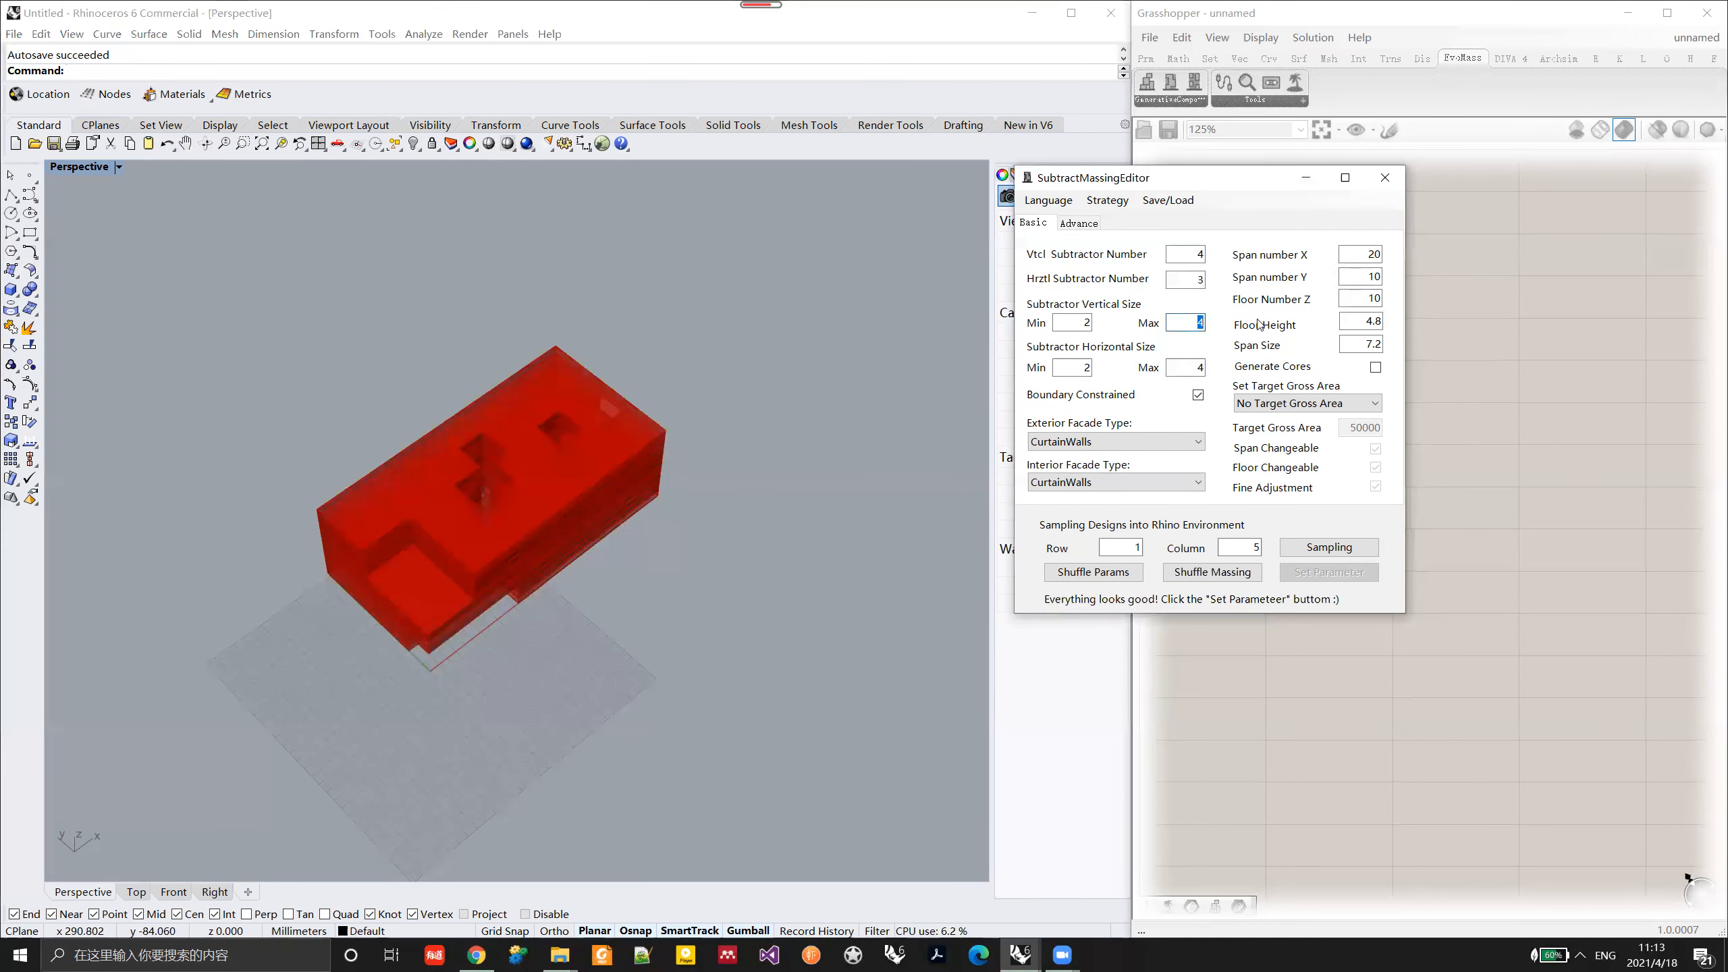
text(6)
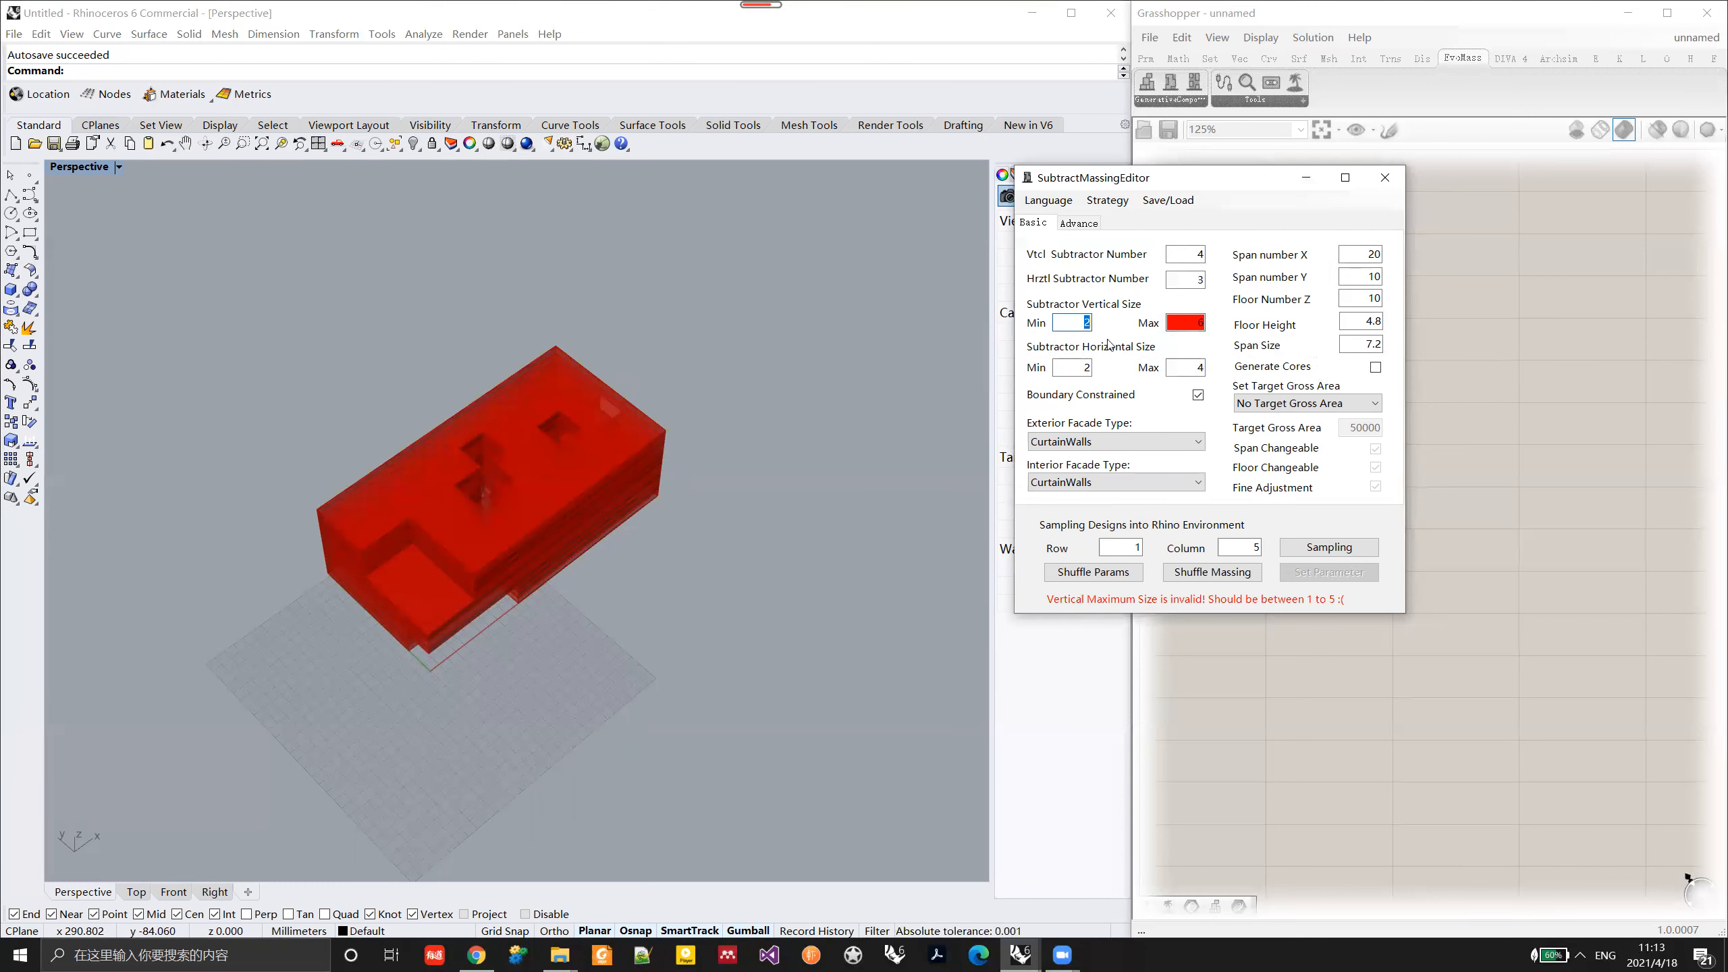
double_click(1199, 324)
text(5)
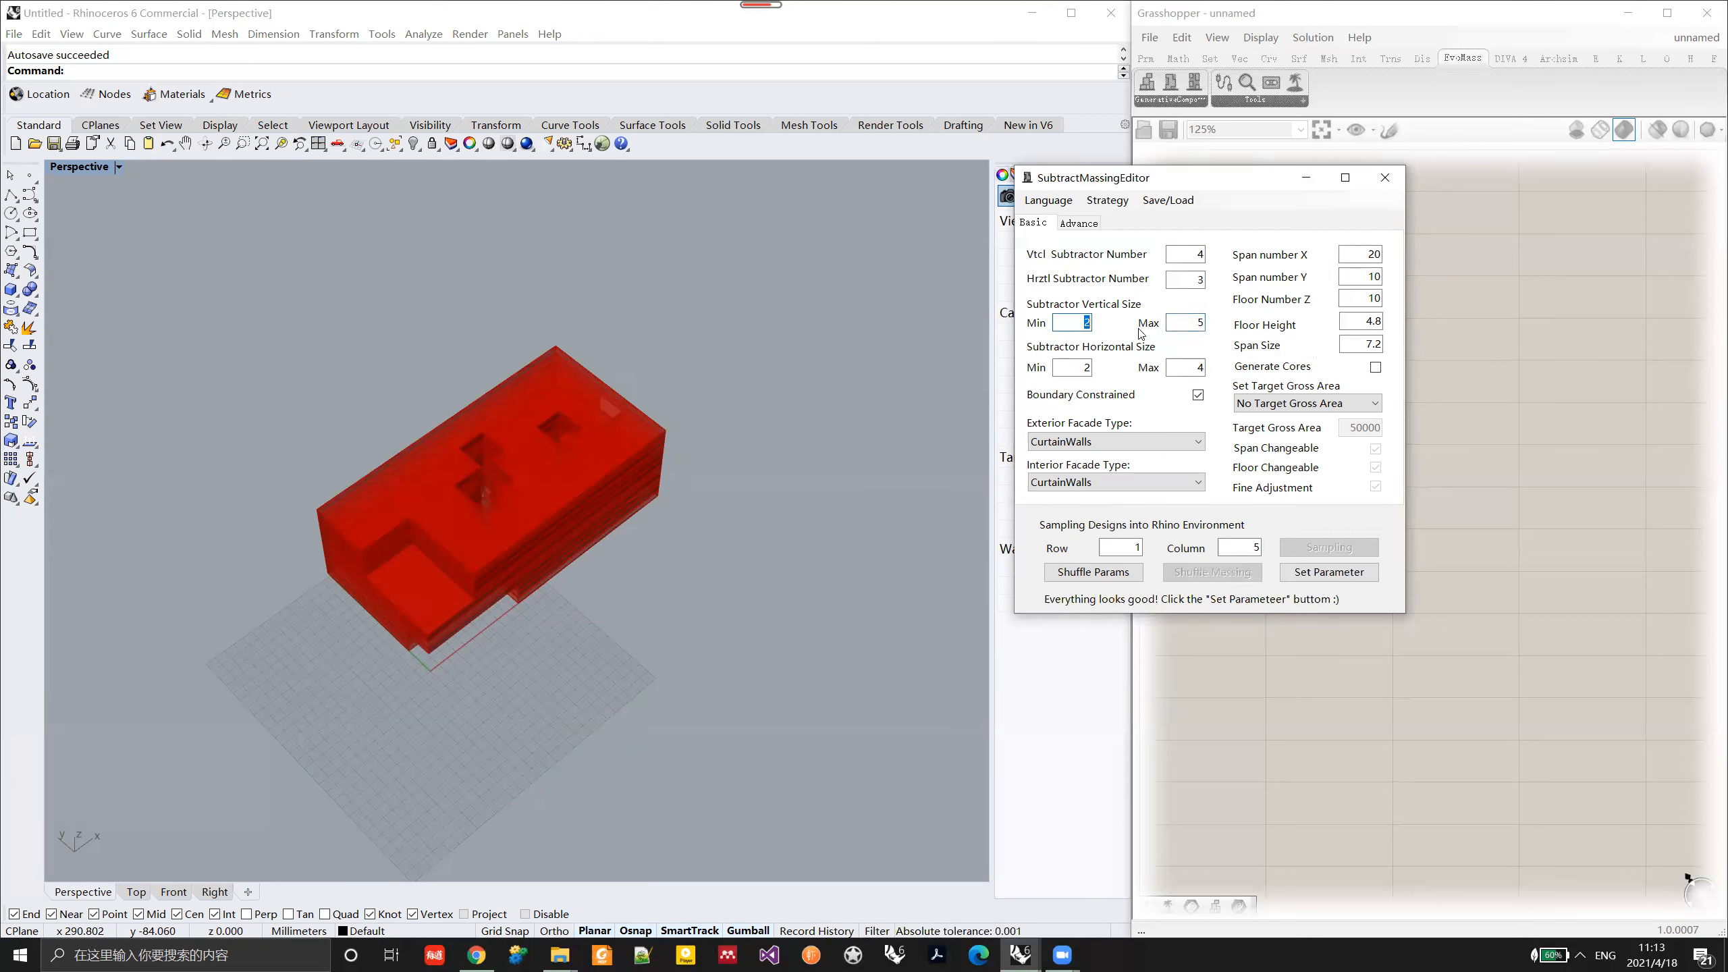
text(3)
click(1330, 571)
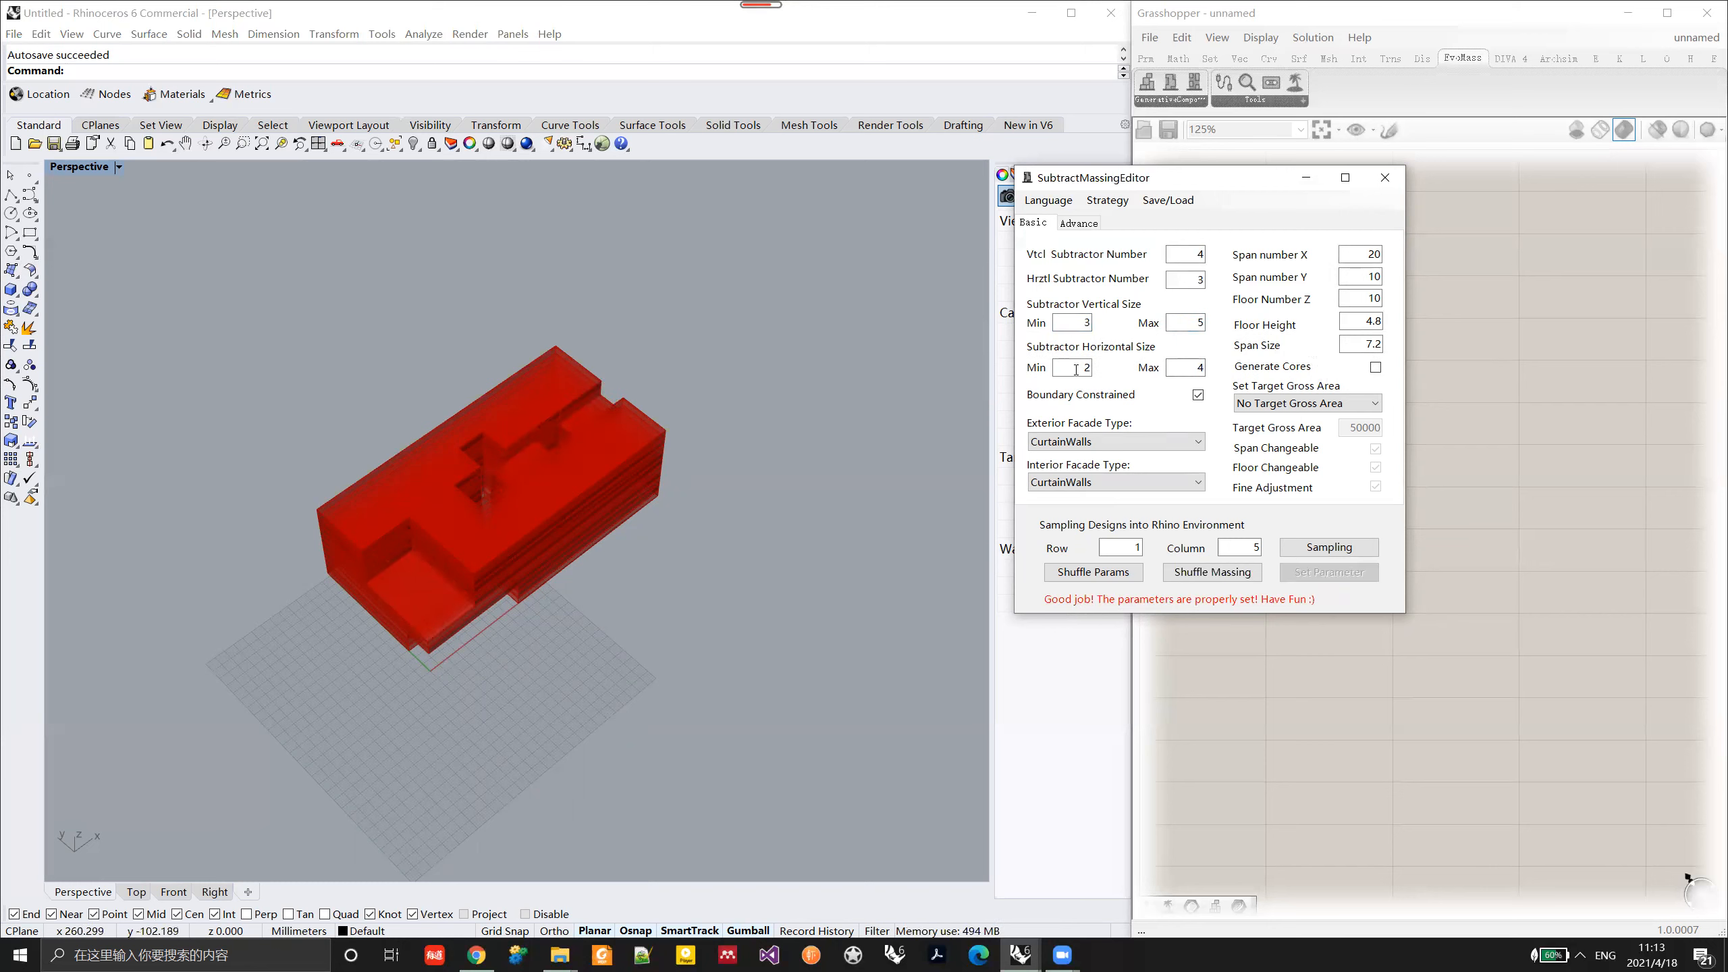
text(3)
Step: Set the subtractor horizontal size to a minimum of 3 and a maximum of 5, and apply the parameters
key(Tab)
text(5)
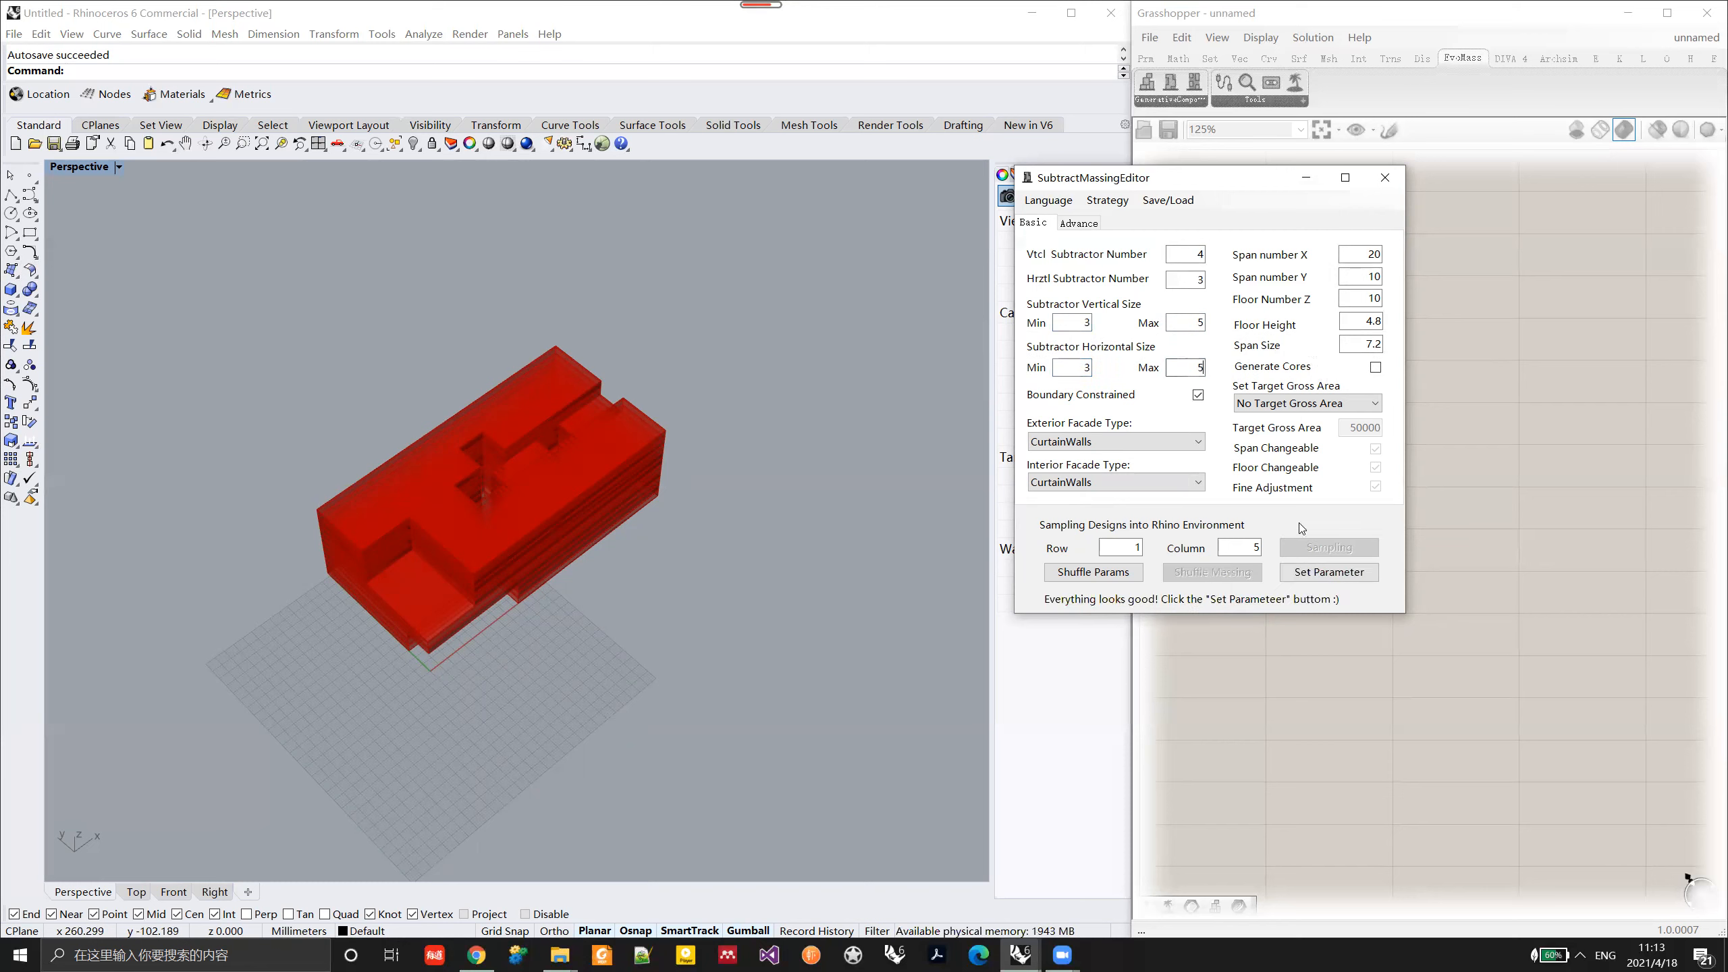
click(1307, 571)
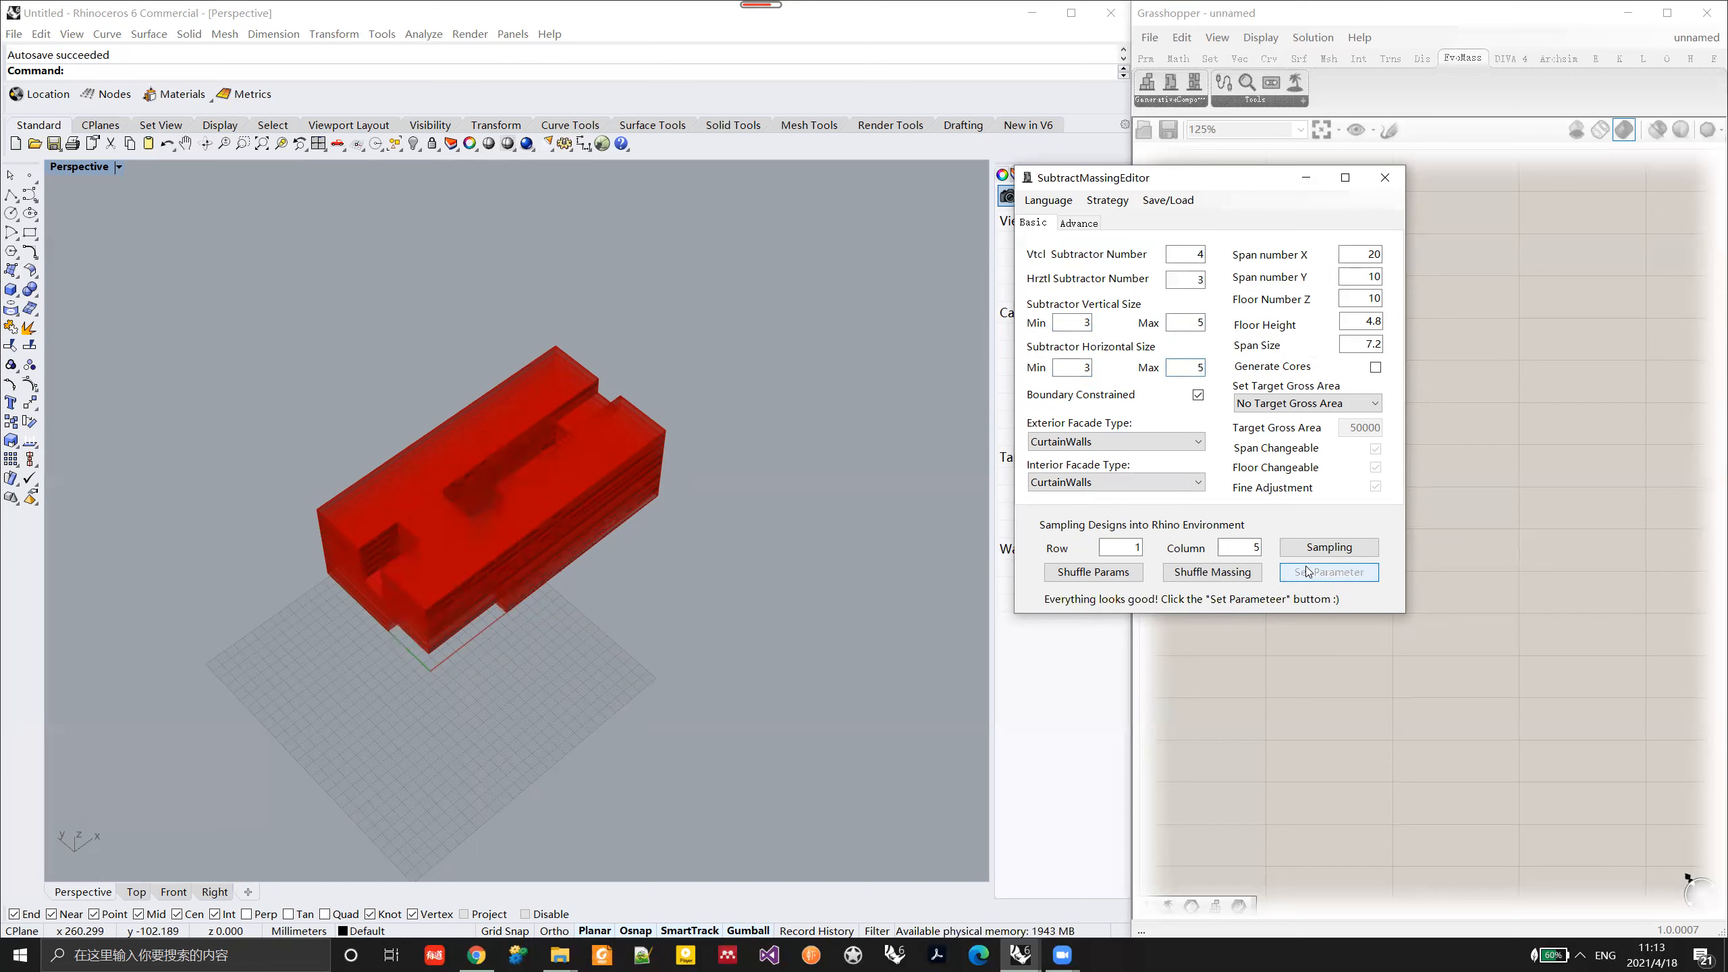
Step: Set both the vertical and horizontal subtractor sizes to a minimum of 1 and a maximum of 3, and apply the parameters
drag(1076, 324, 1169, 325)
text(1)
key(Tab)
text(3)
click(1082, 369)
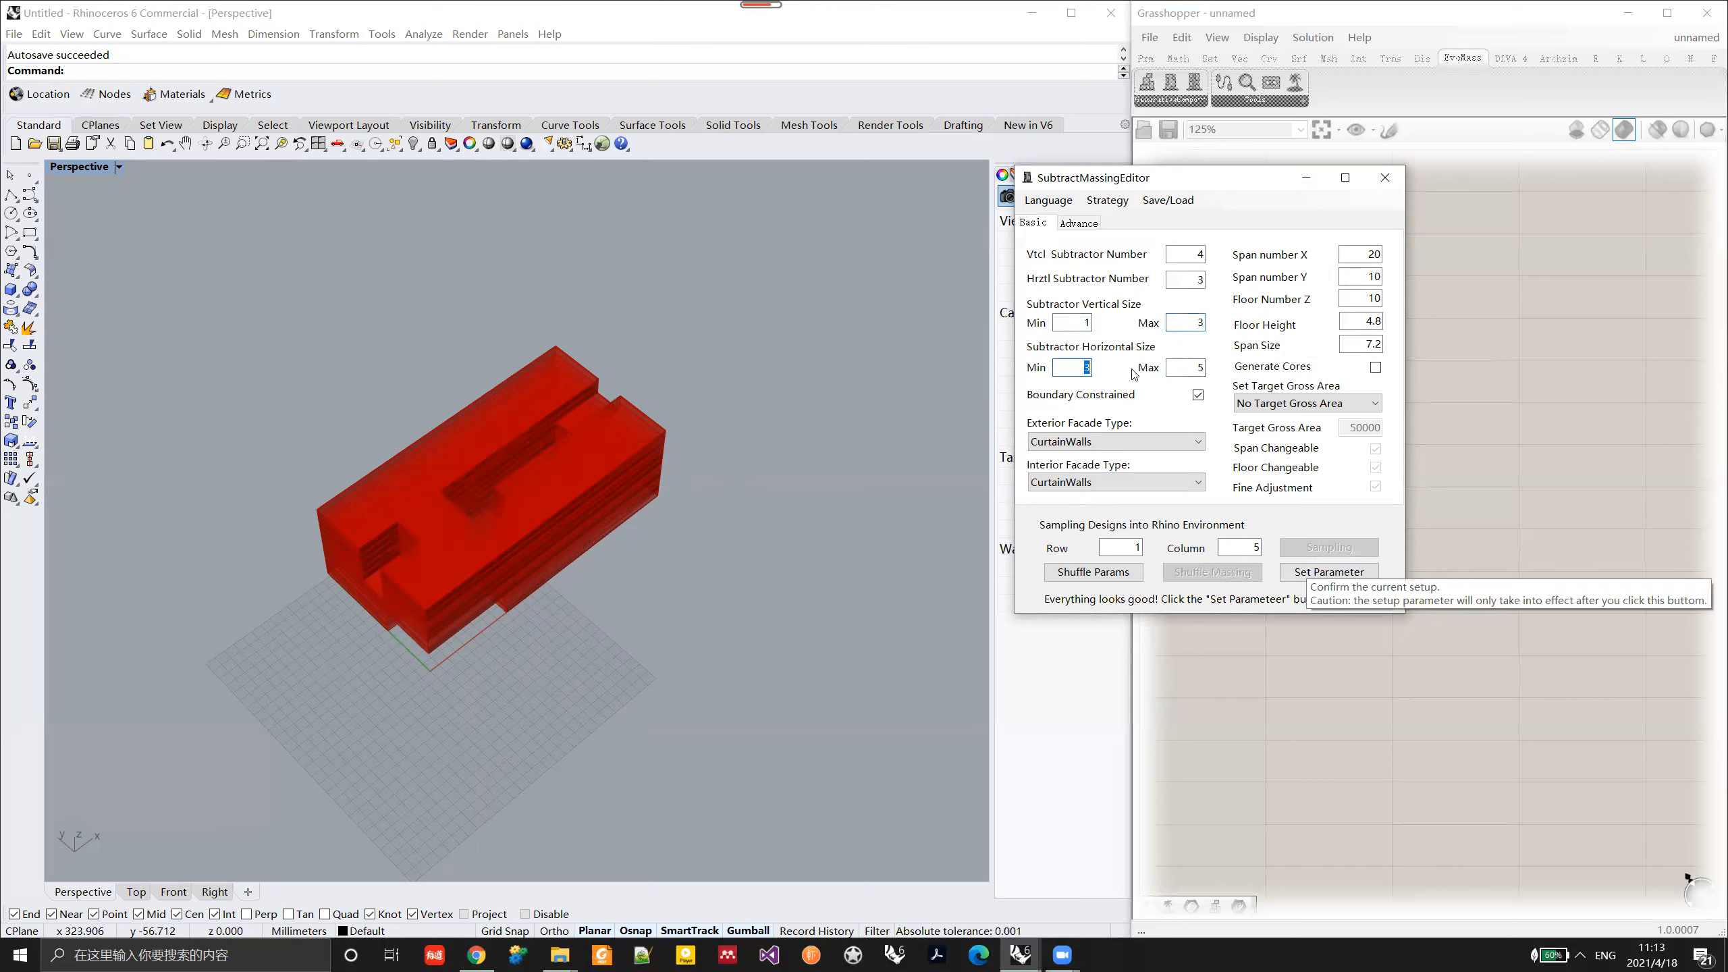
key(Tab)
text(3)
click(1348, 578)
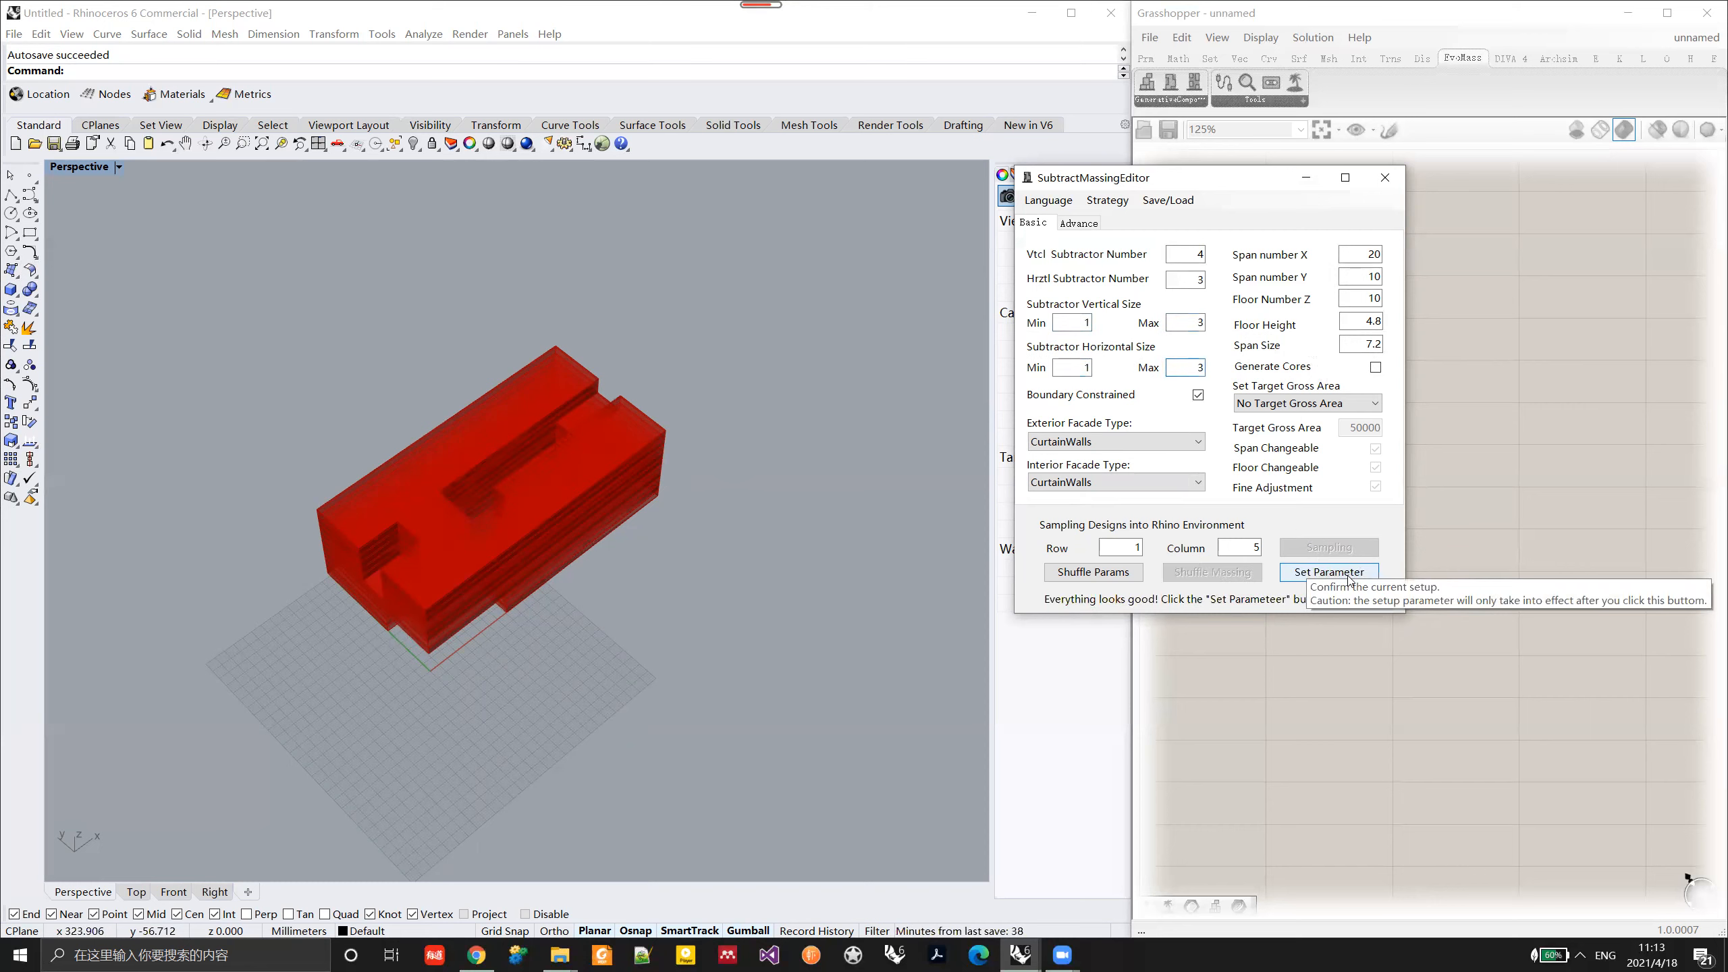
Step: Shuffle the massing several times with the small subtractor sizes and inspect the resulting voids from above and the side
right_drag(532, 599, 589, 565)
click(1215, 579)
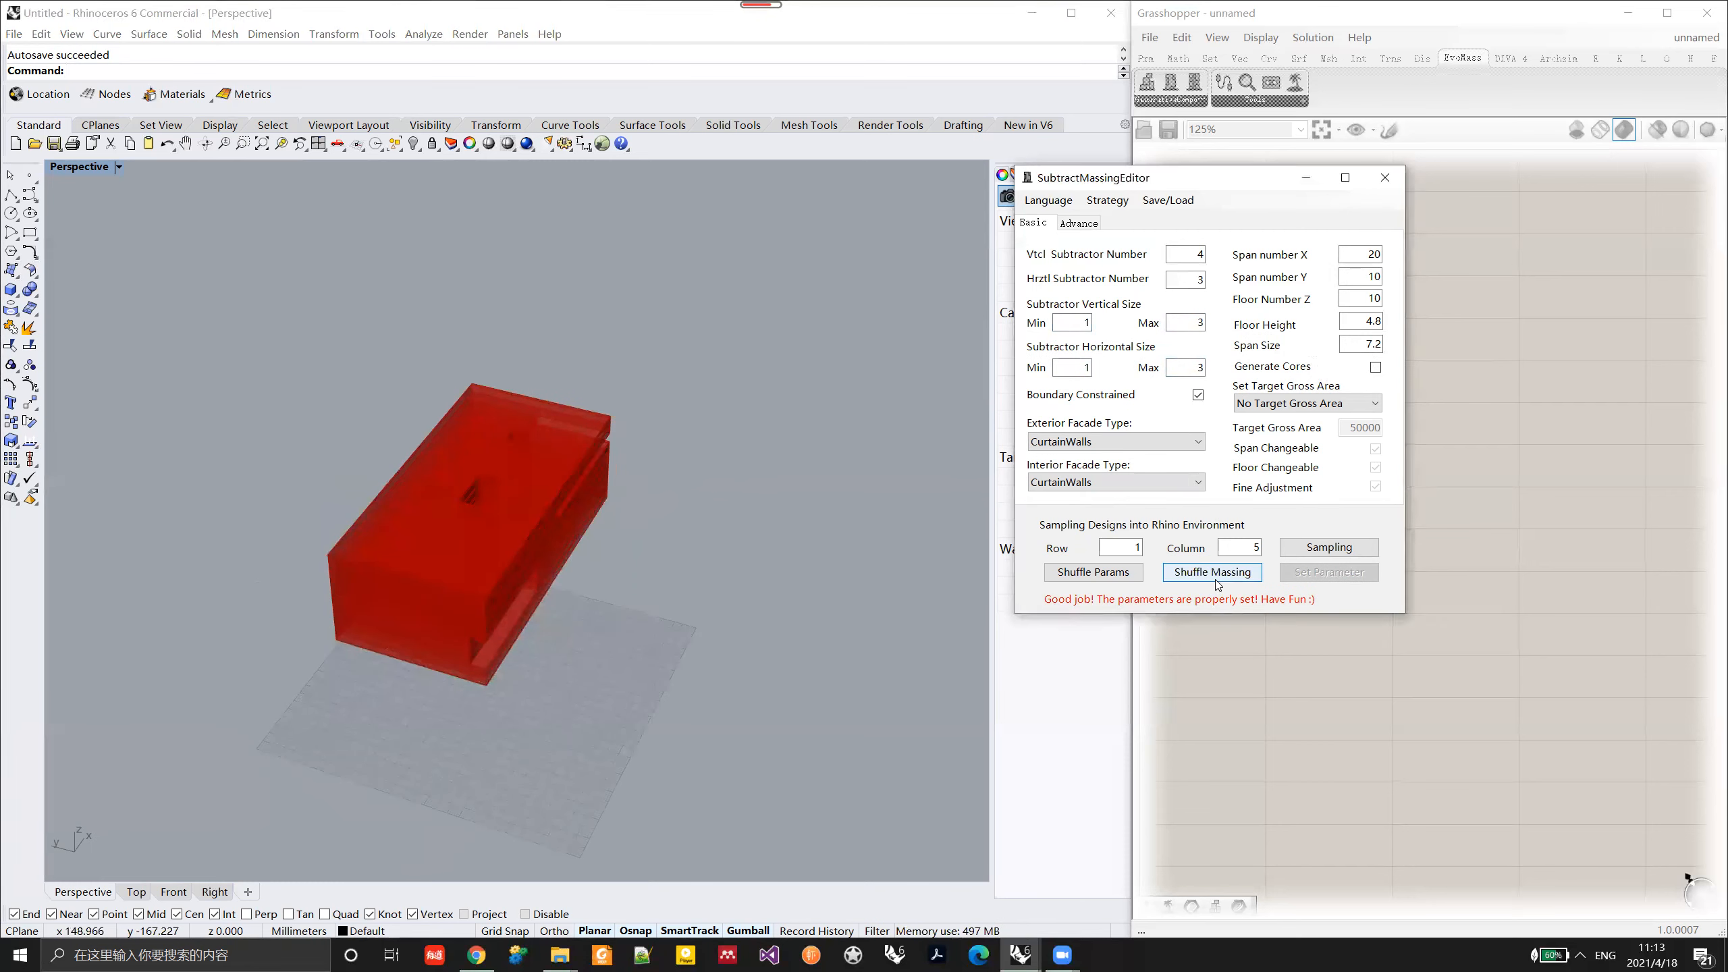
click(1216, 579)
click(1216, 579)
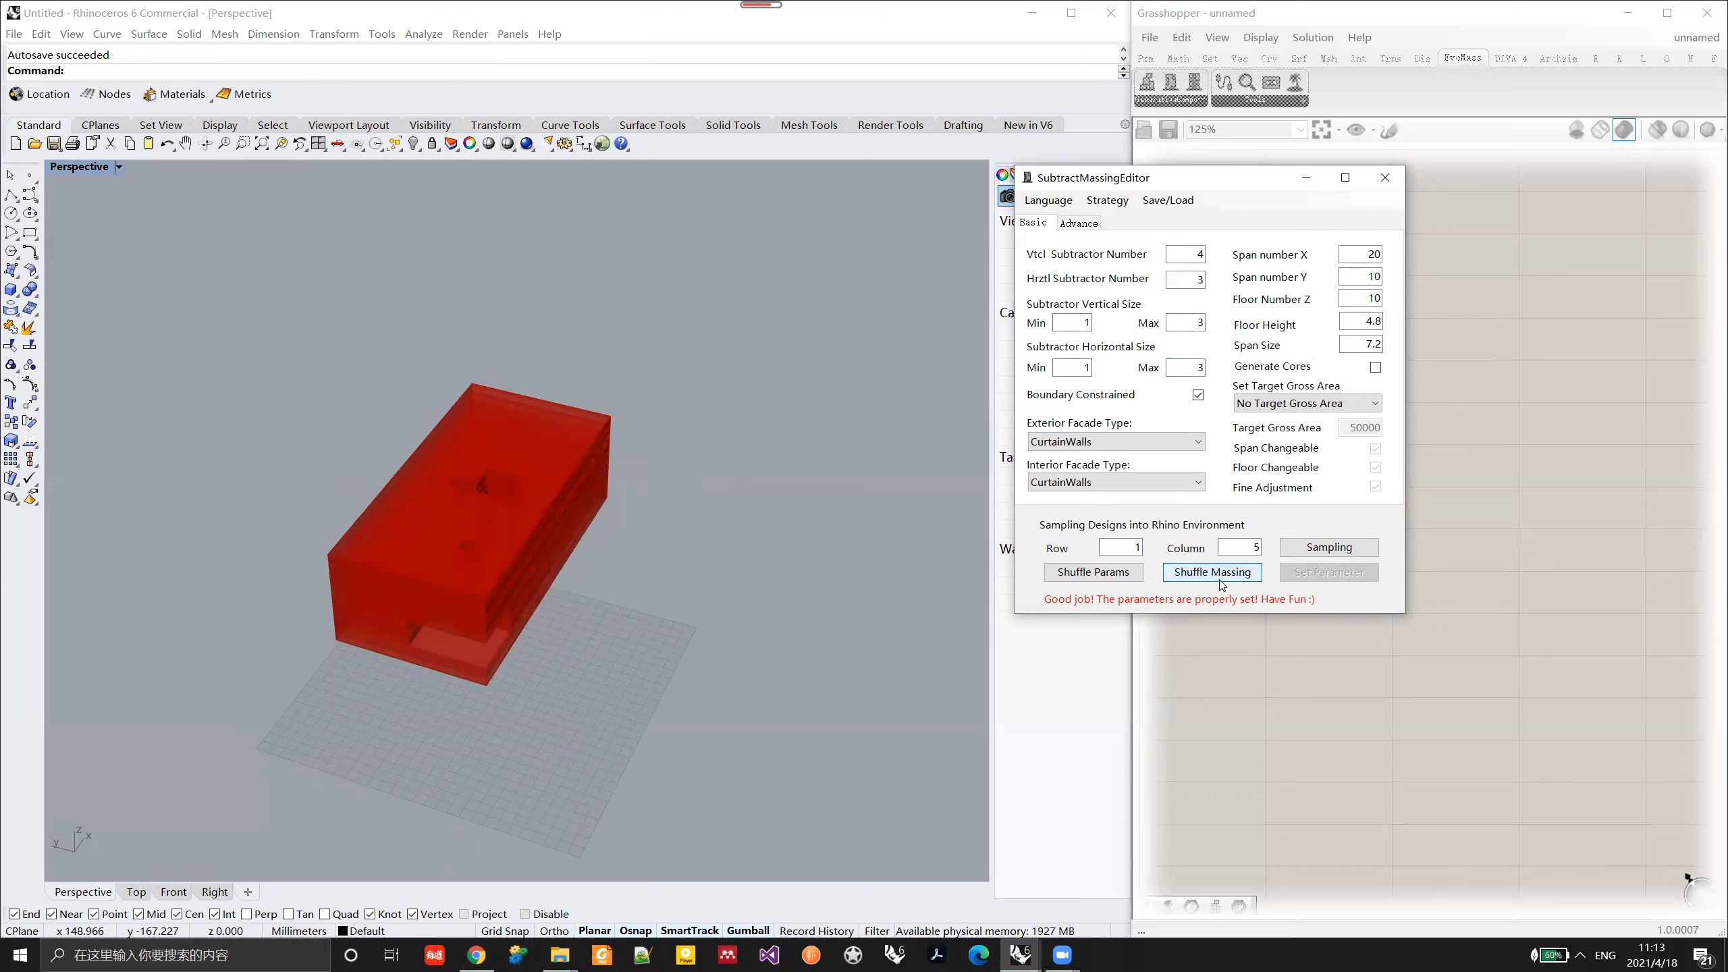
mouse_move(610, 579)
right_down()
mouse_move(581, 569)
mouse_move(577, 587)
right_up()
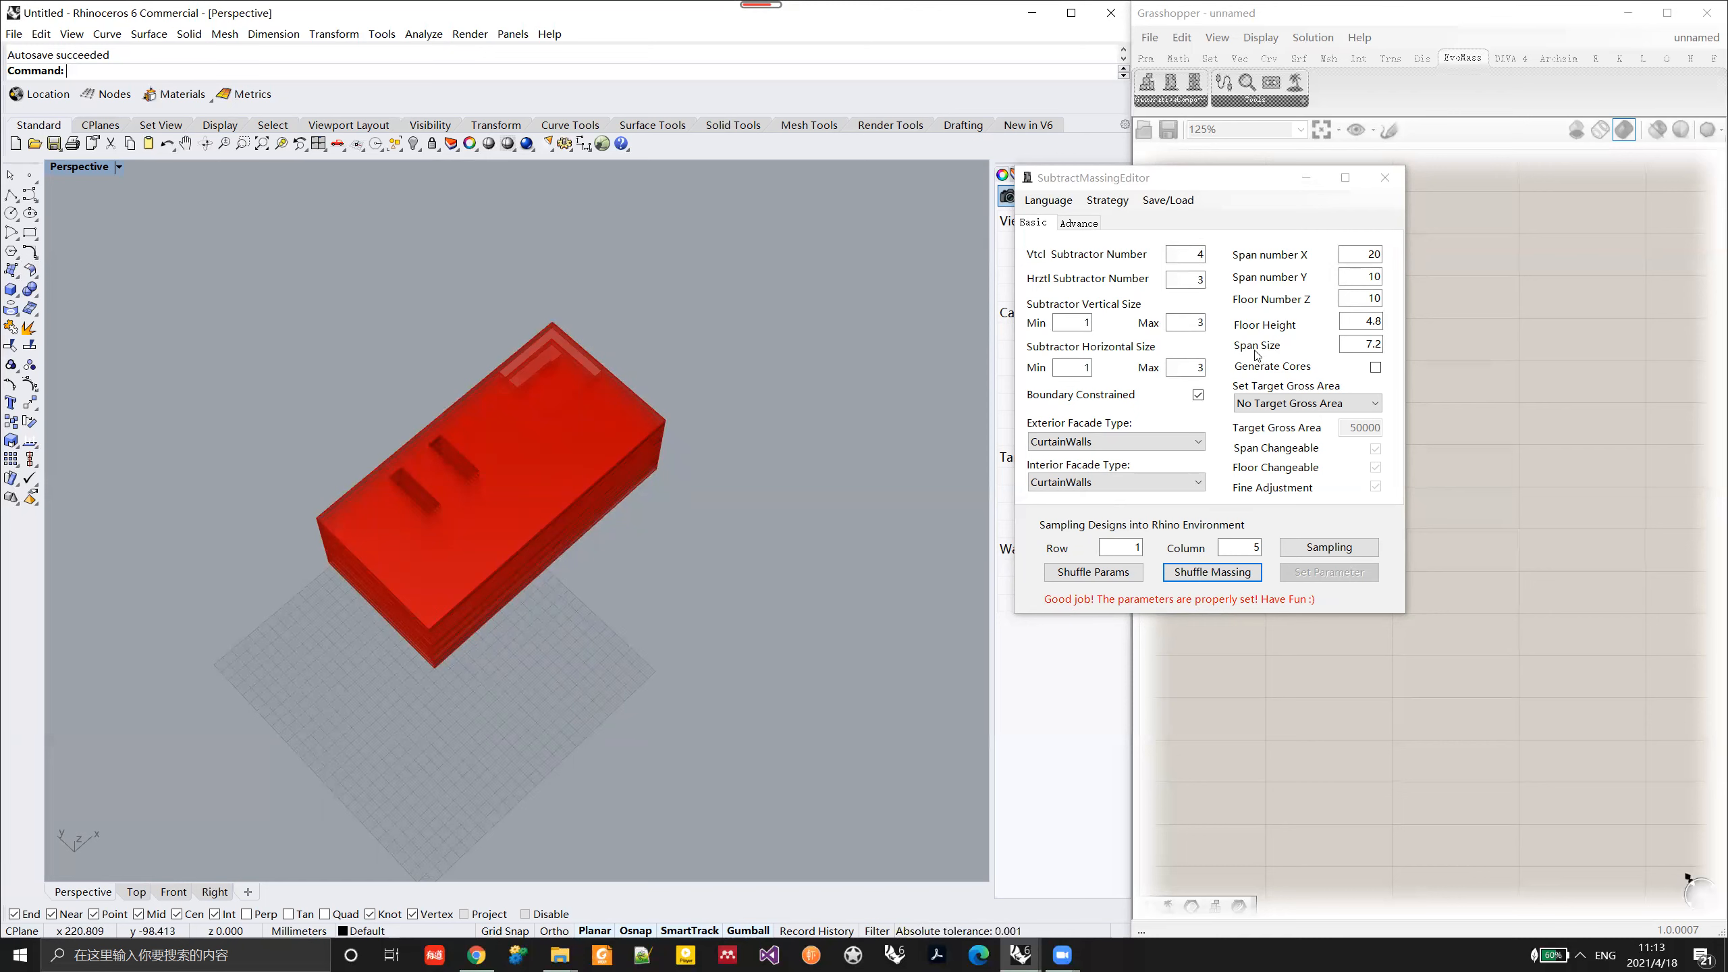
right_drag(708, 422, 664, 293)
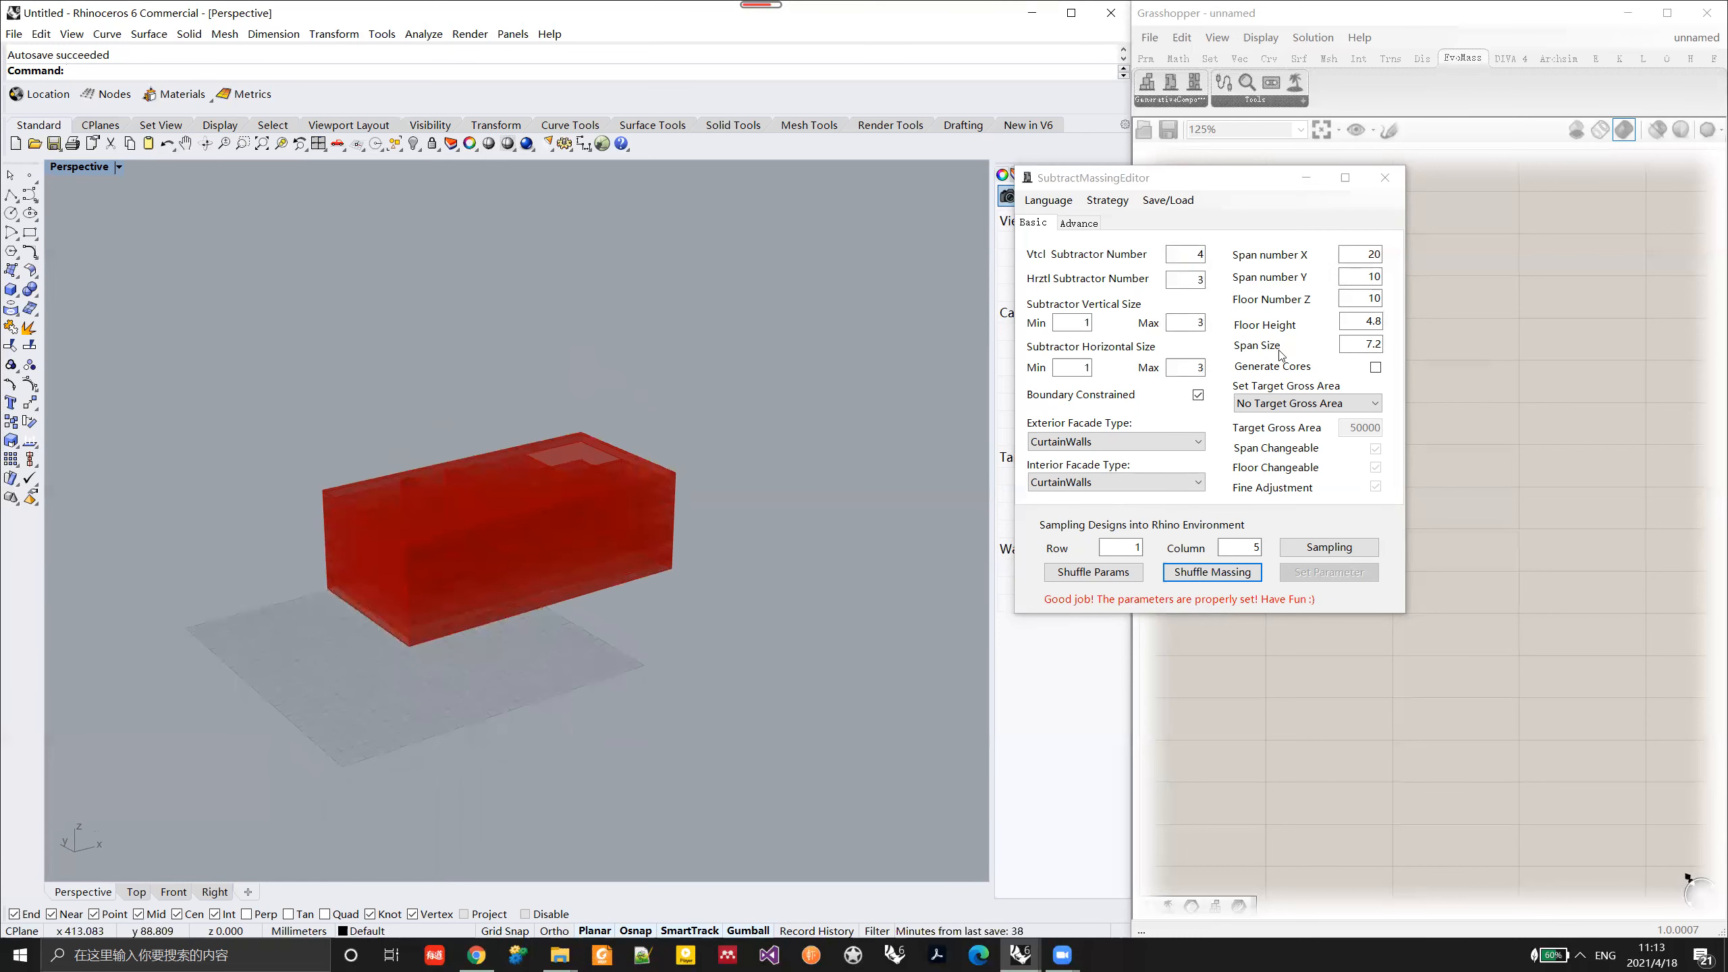
Step: Set the span size to 6 and apply the parameters
mouse_move(1262, 357)
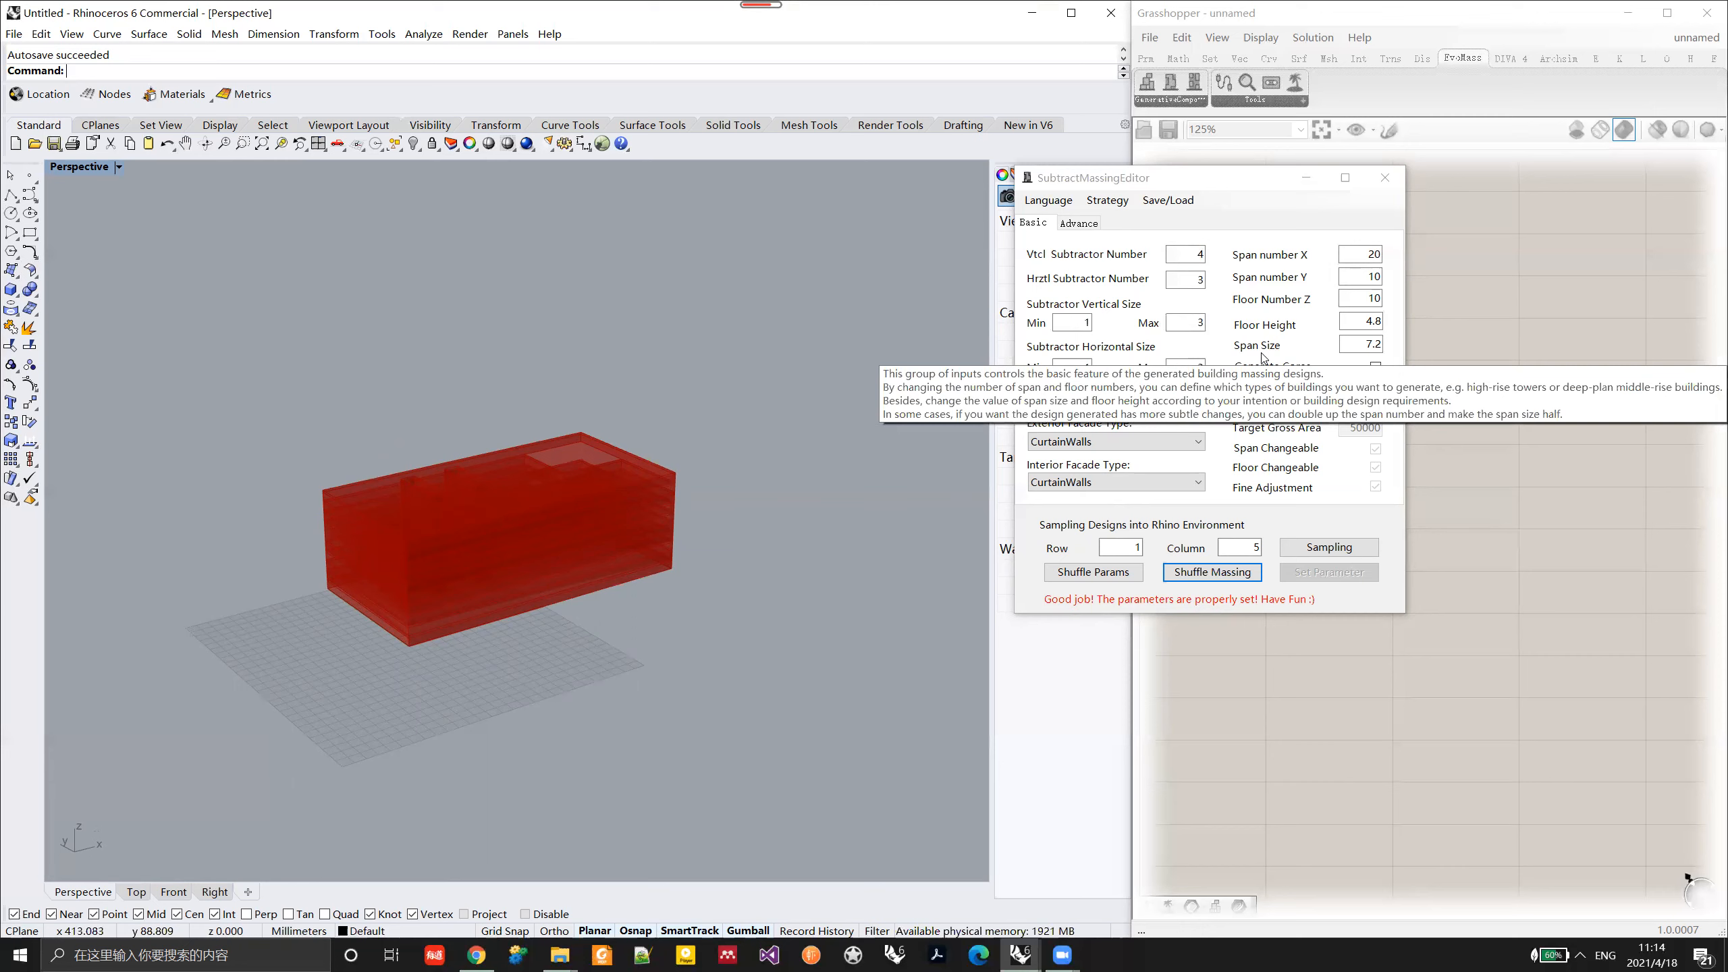
double_click(1361, 344)
text(6)
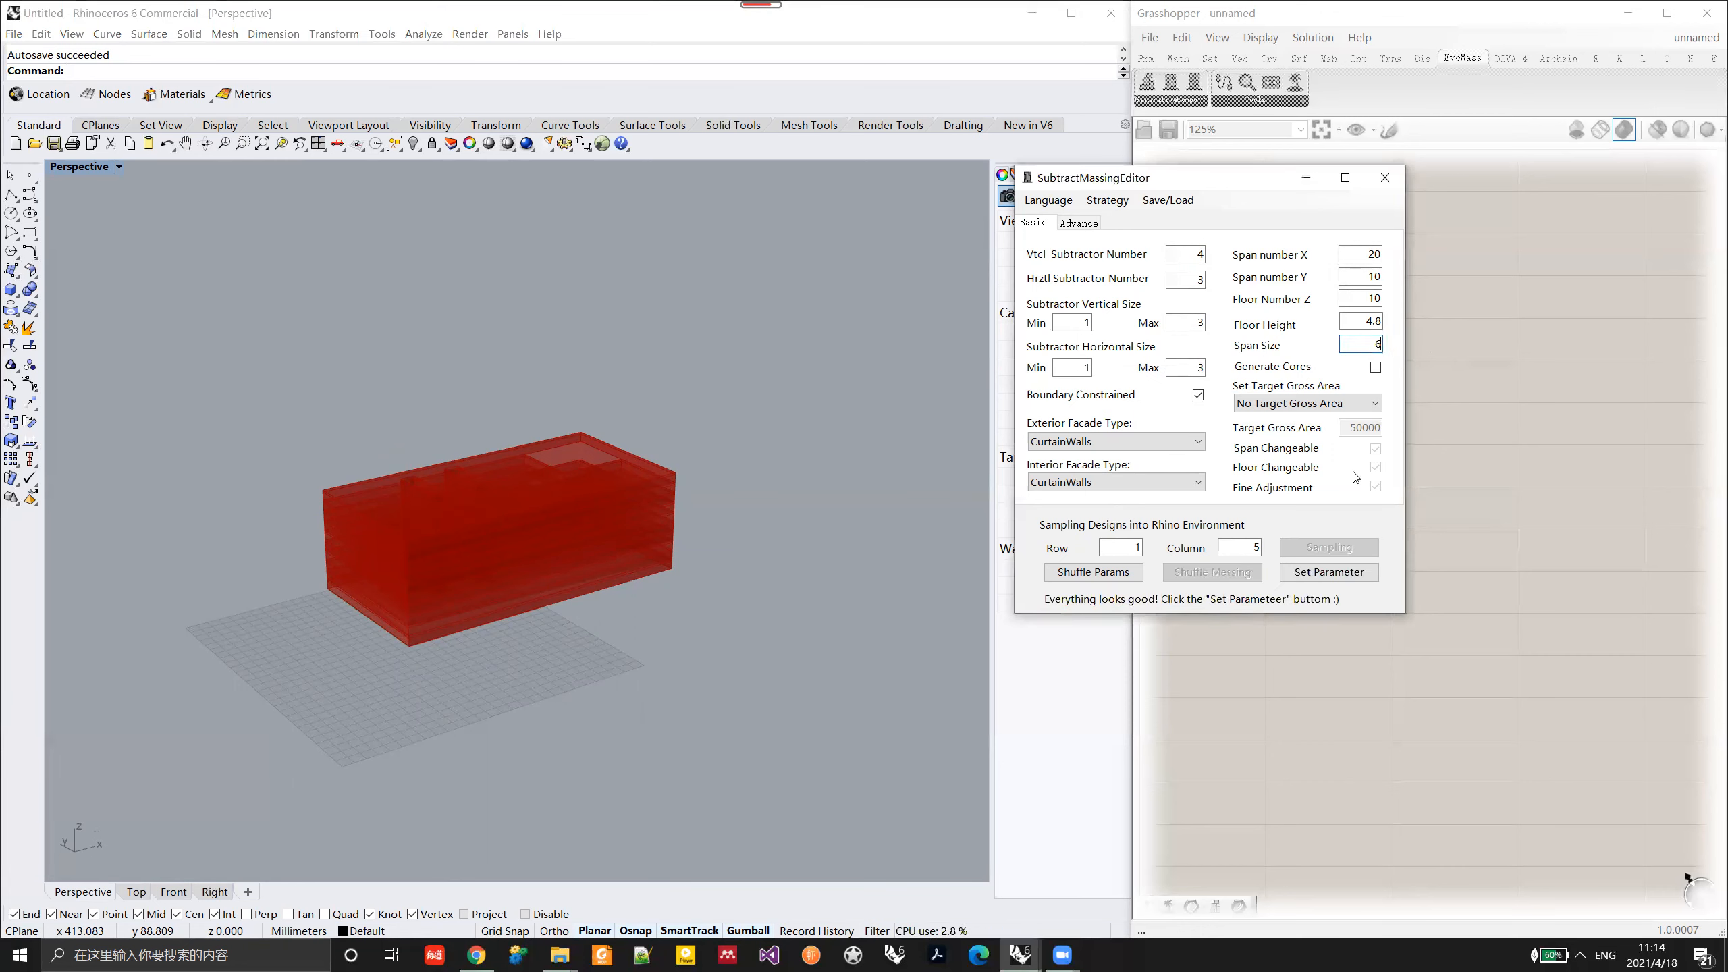
click(1349, 576)
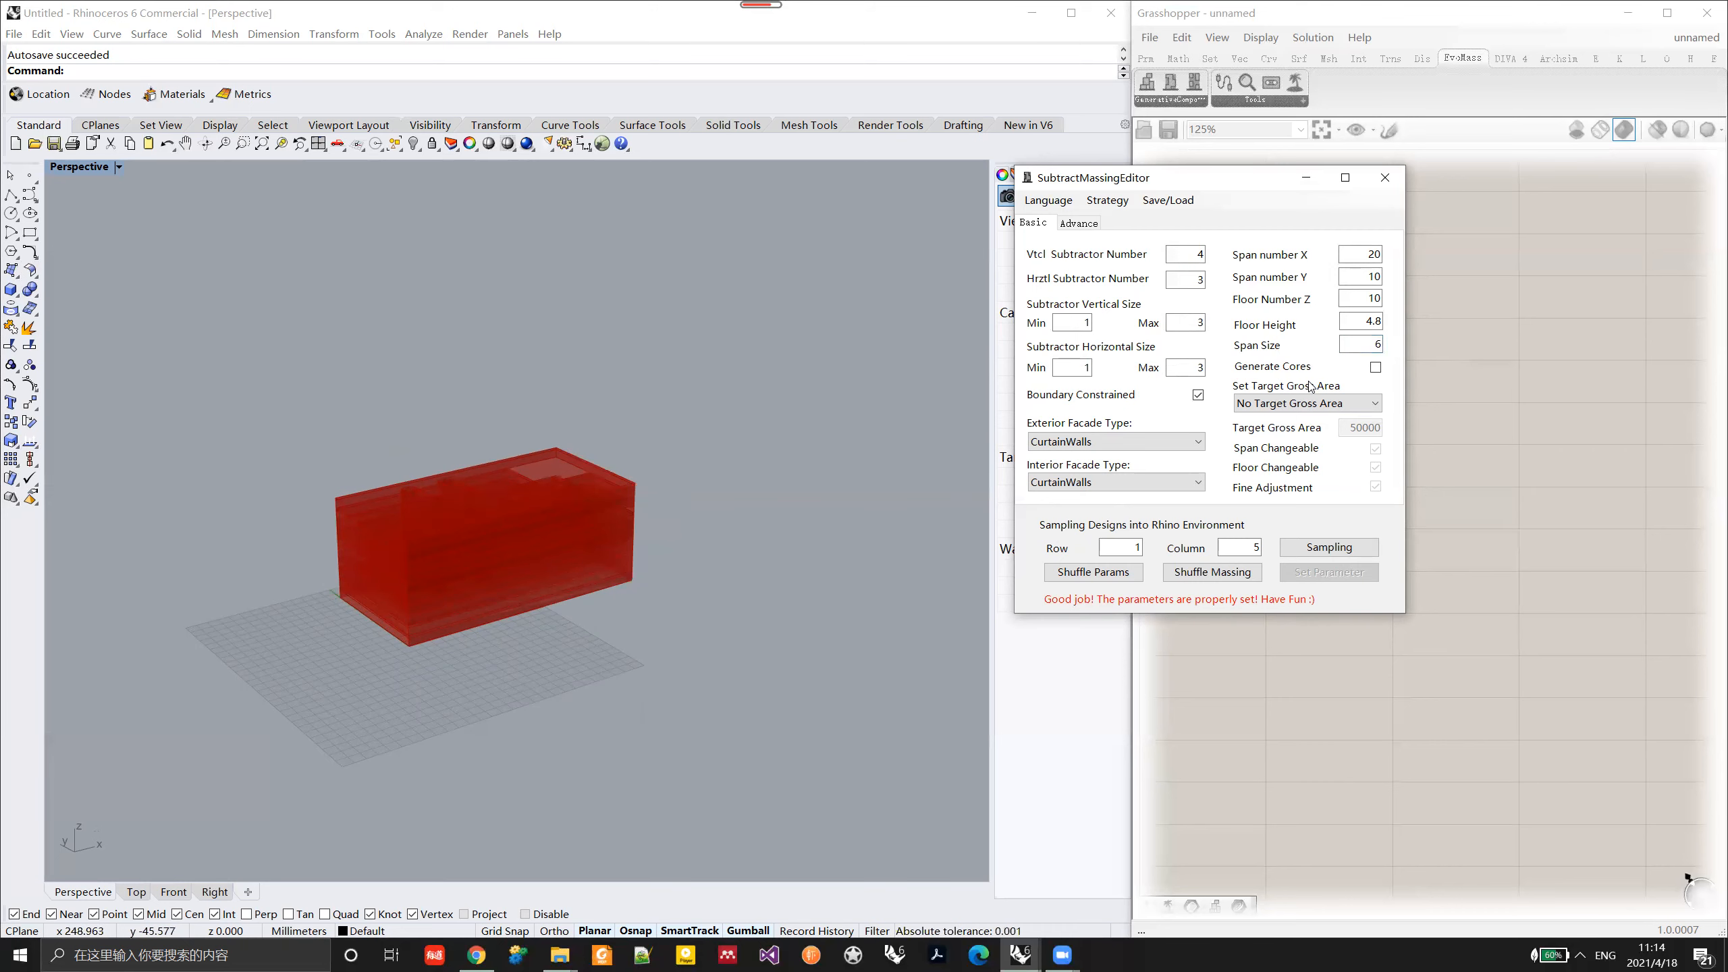
Step: Set the floor height to 3, apply the parameters and view the massing from above
double_click(1372, 322)
text(3)
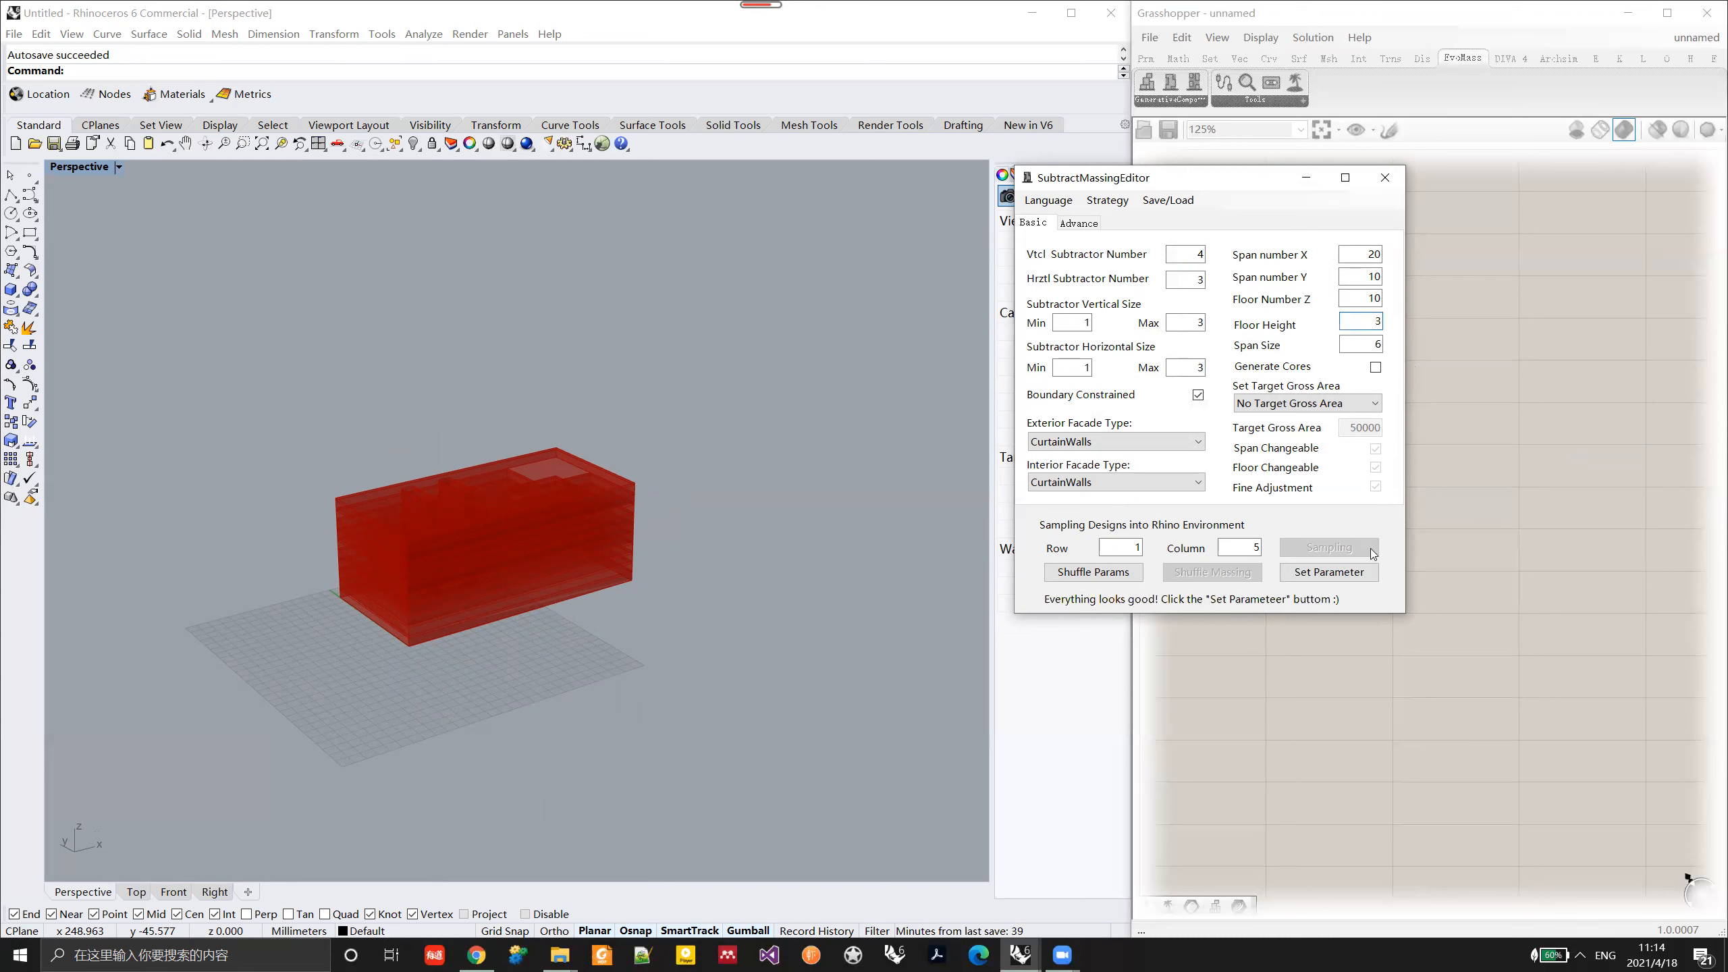
click(1356, 574)
right_drag(515, 543, 572, 656)
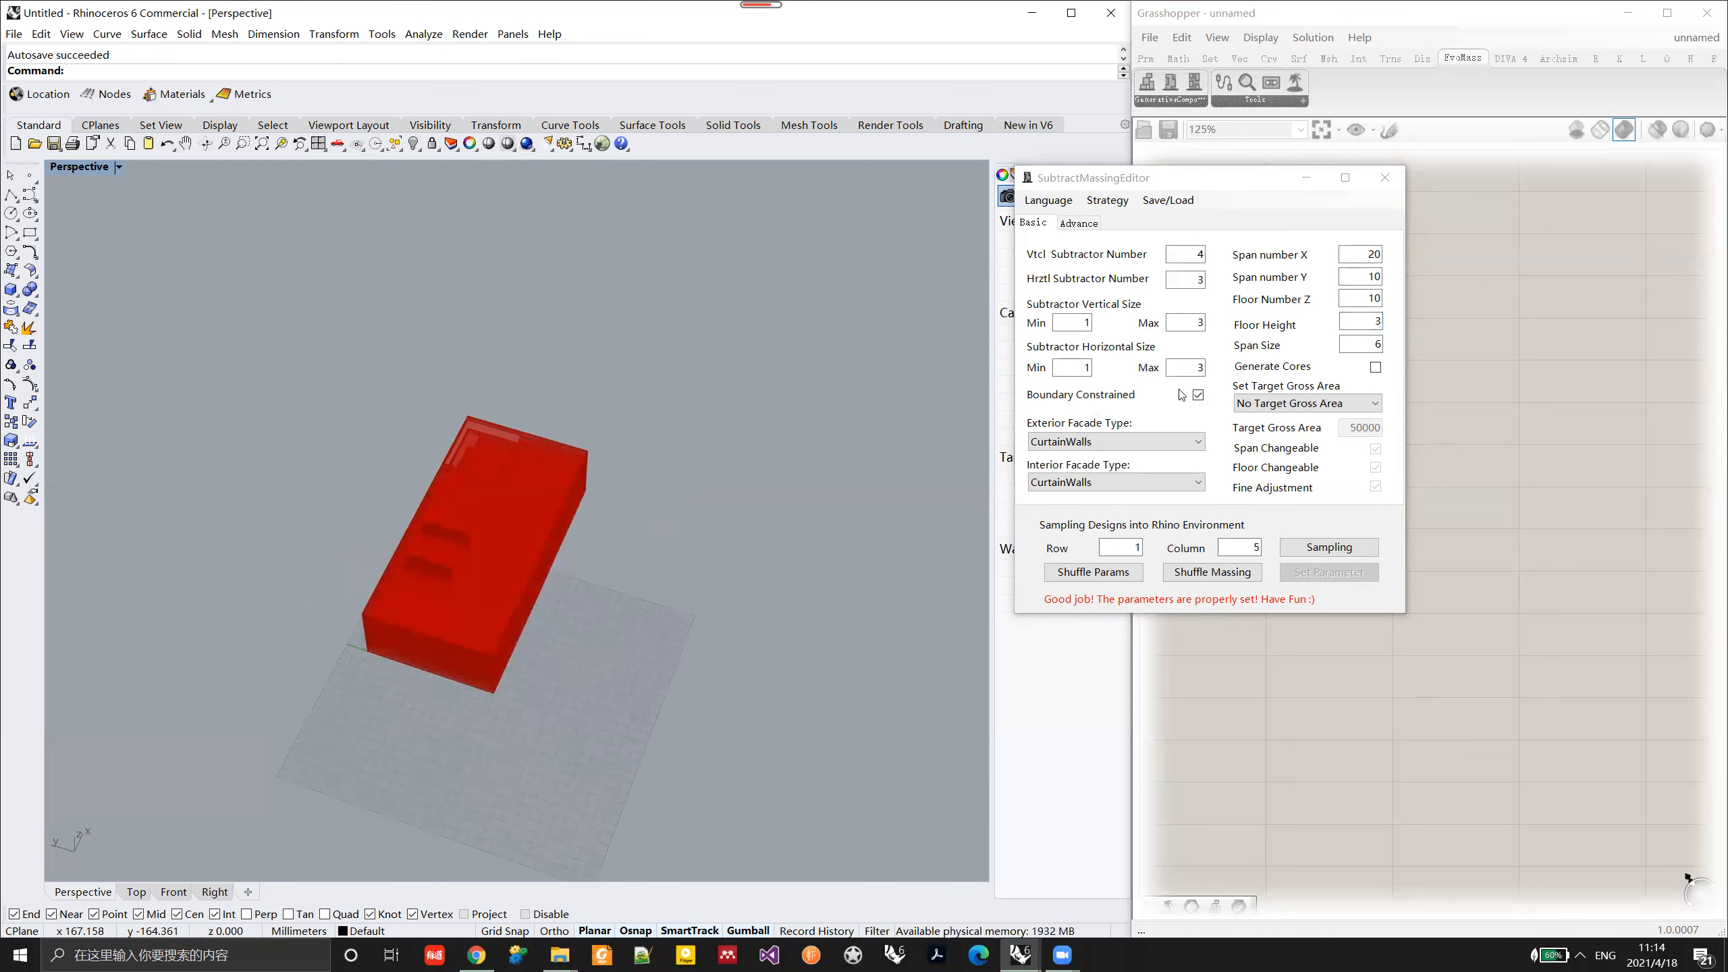
Step: Set both the vertical and horizontal subtractor sizes to a minimum of 2 and a maximum of 4
click(1102, 401)
drag(1091, 324, 1073, 324)
text(2)
drag(1204, 324, 1191, 325)
text(4)
drag(1073, 369, 1092, 368)
text(2)
drag(1204, 369, 1192, 368)
text(4)
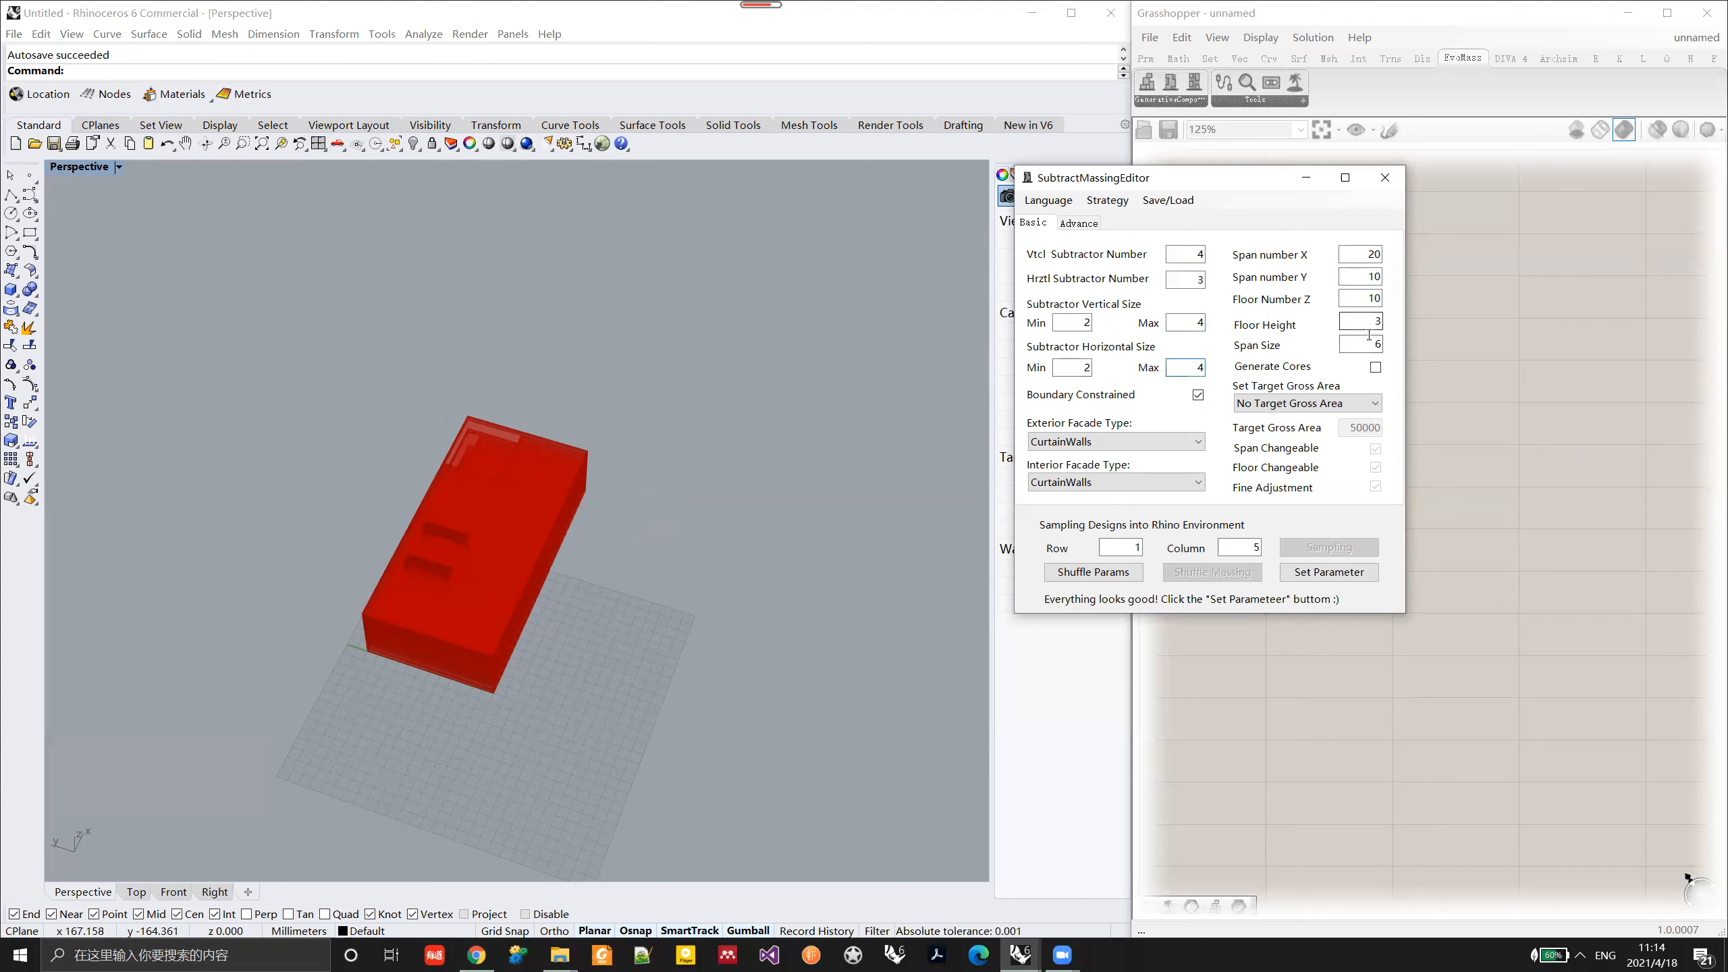
text(.5)
Step: Set the floor height to 4.5, enable core generation and apply the parameters
right_drag(599, 559, 721, 553)
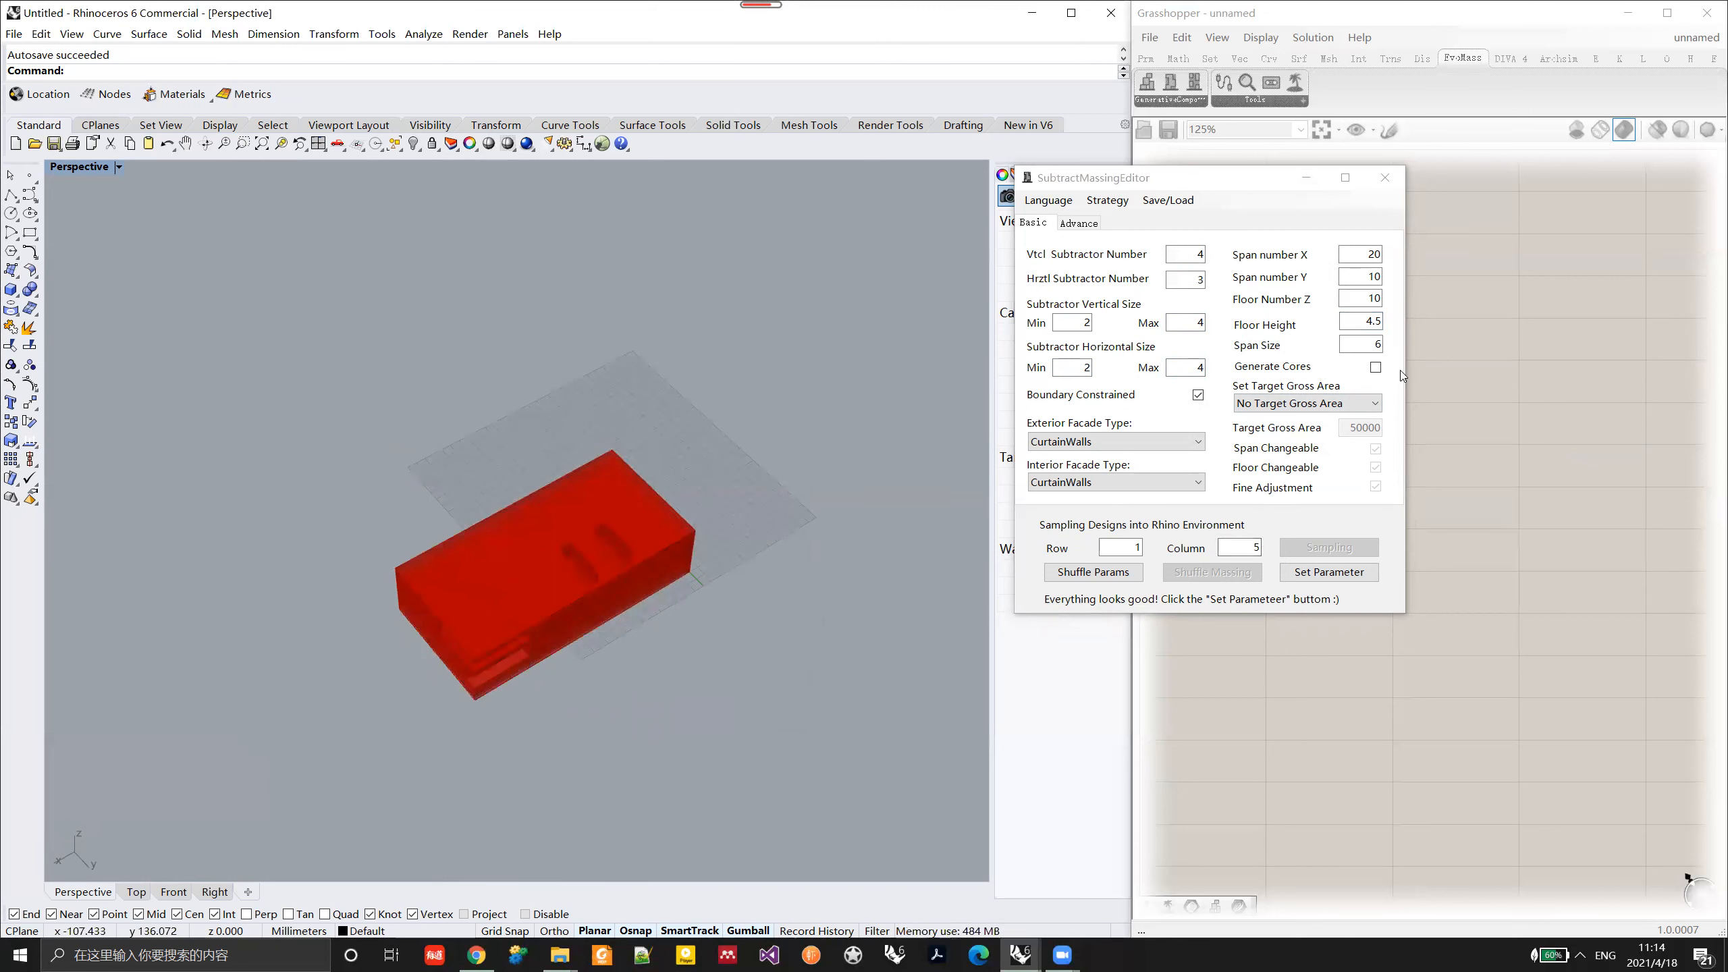
right_drag(550, 603, 512, 620)
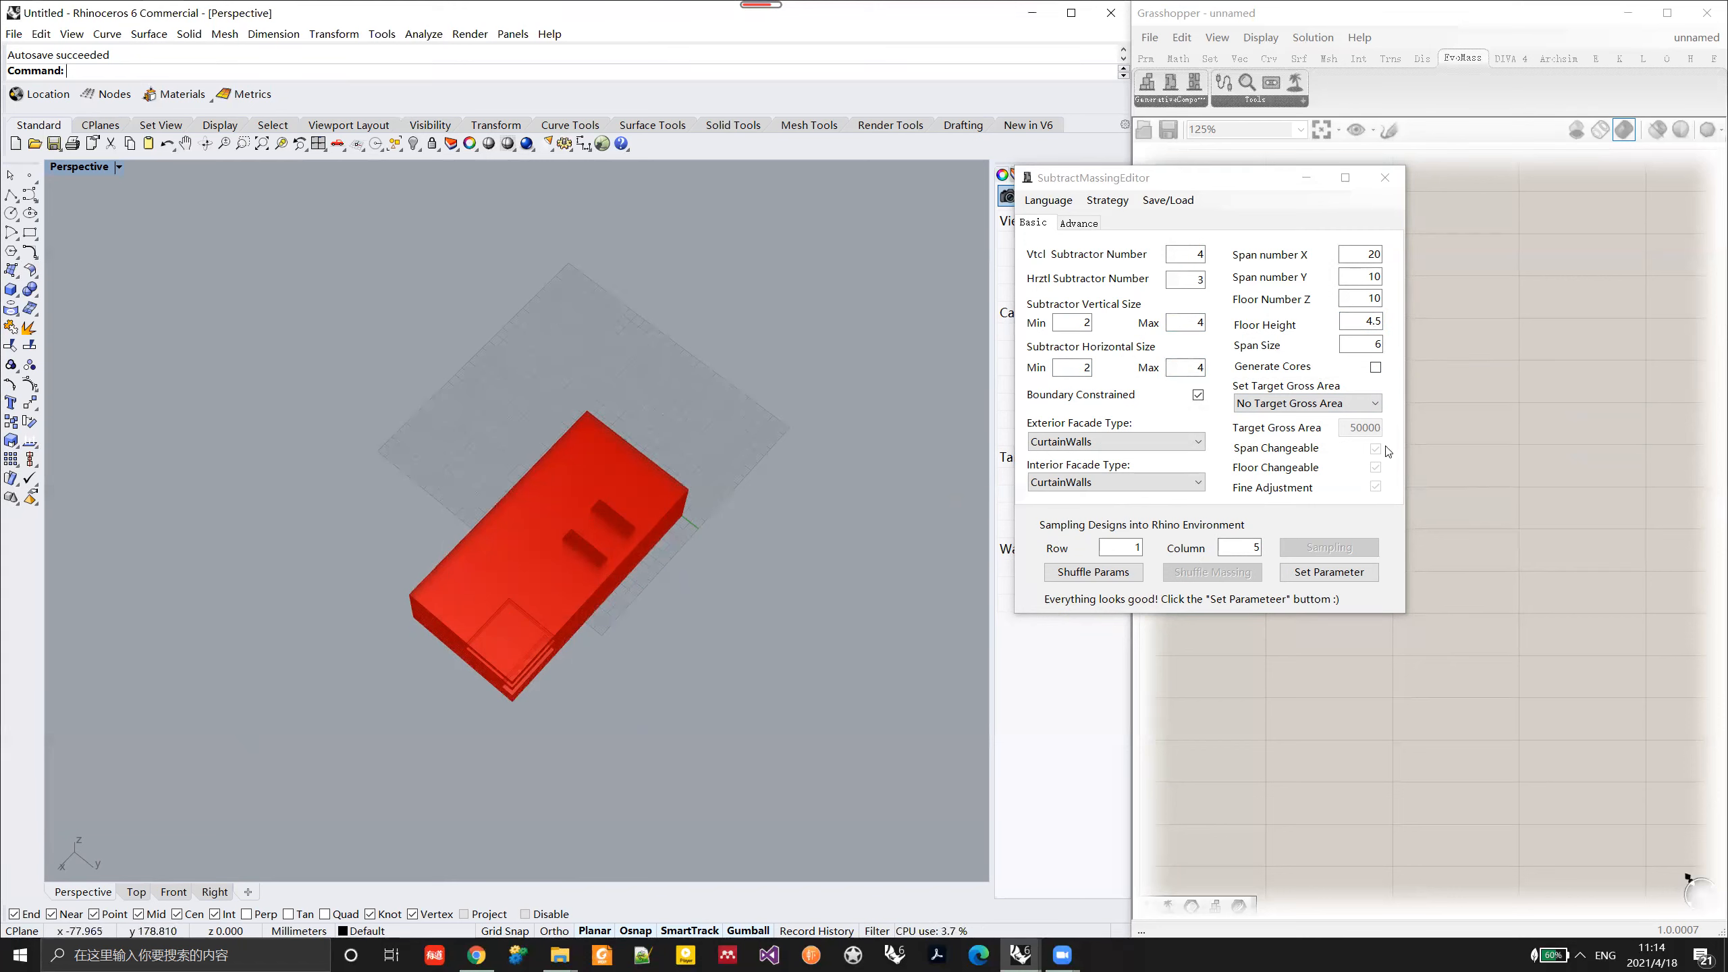
click(1375, 368)
click(1329, 572)
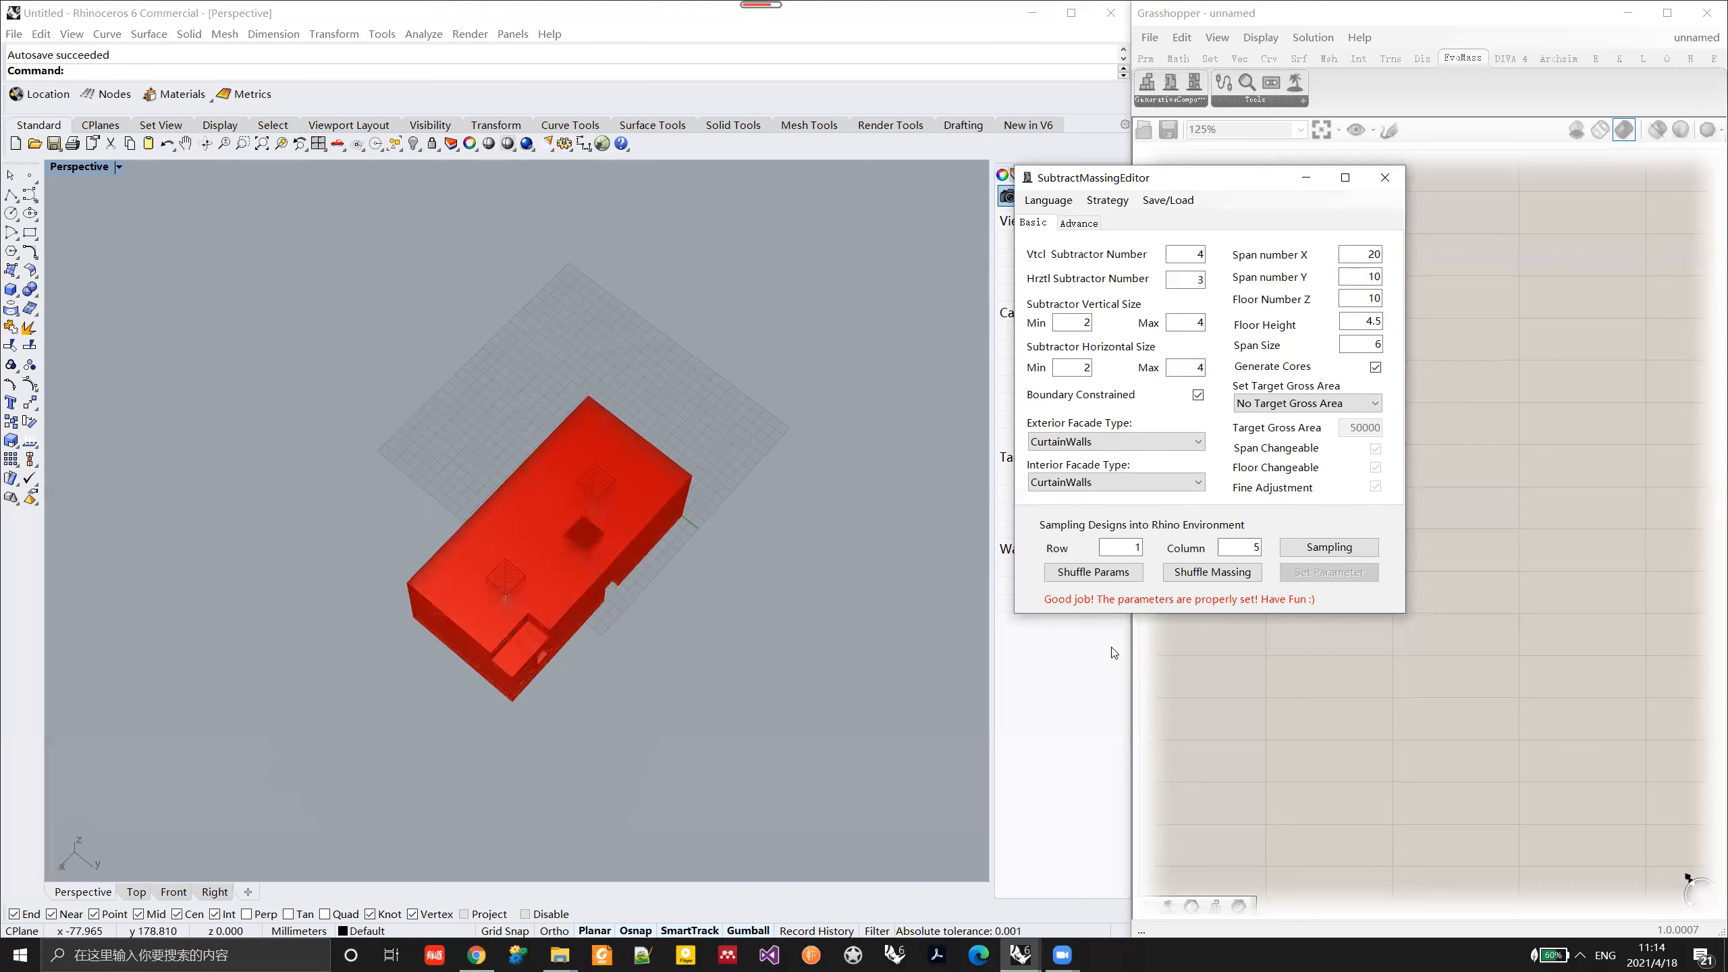
Step: Inspect the massing with generated cores and shuffle it to produce further variants
right_drag(630, 620, 600, 601)
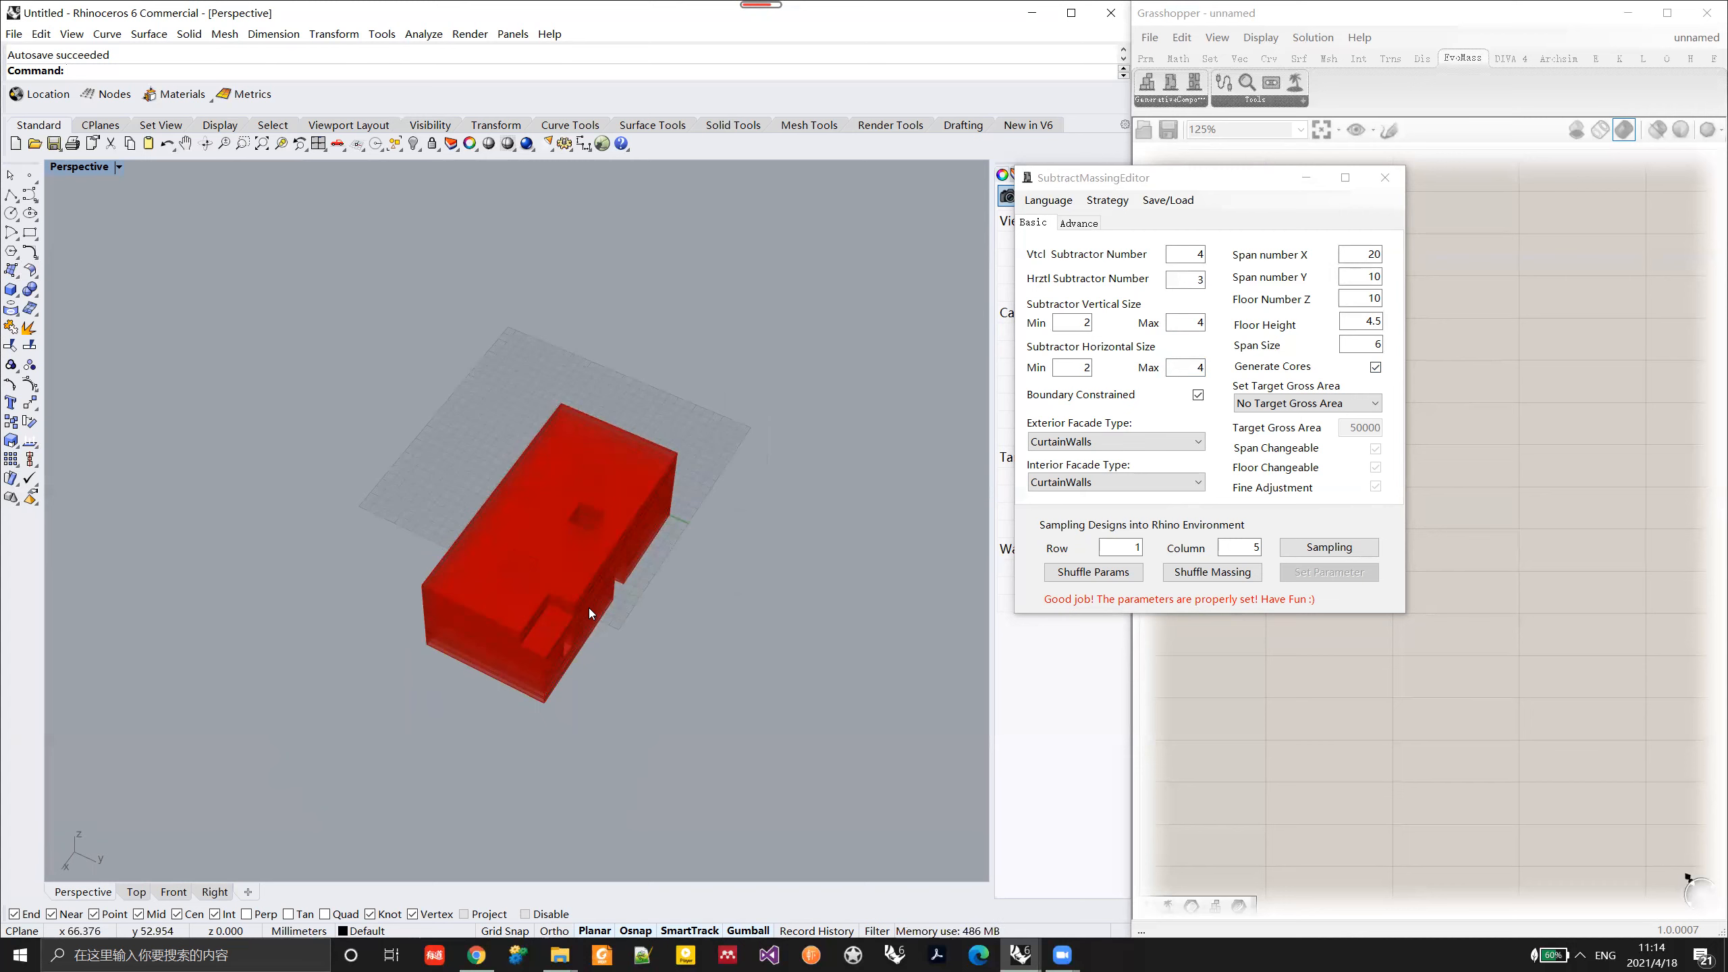
click(1239, 575)
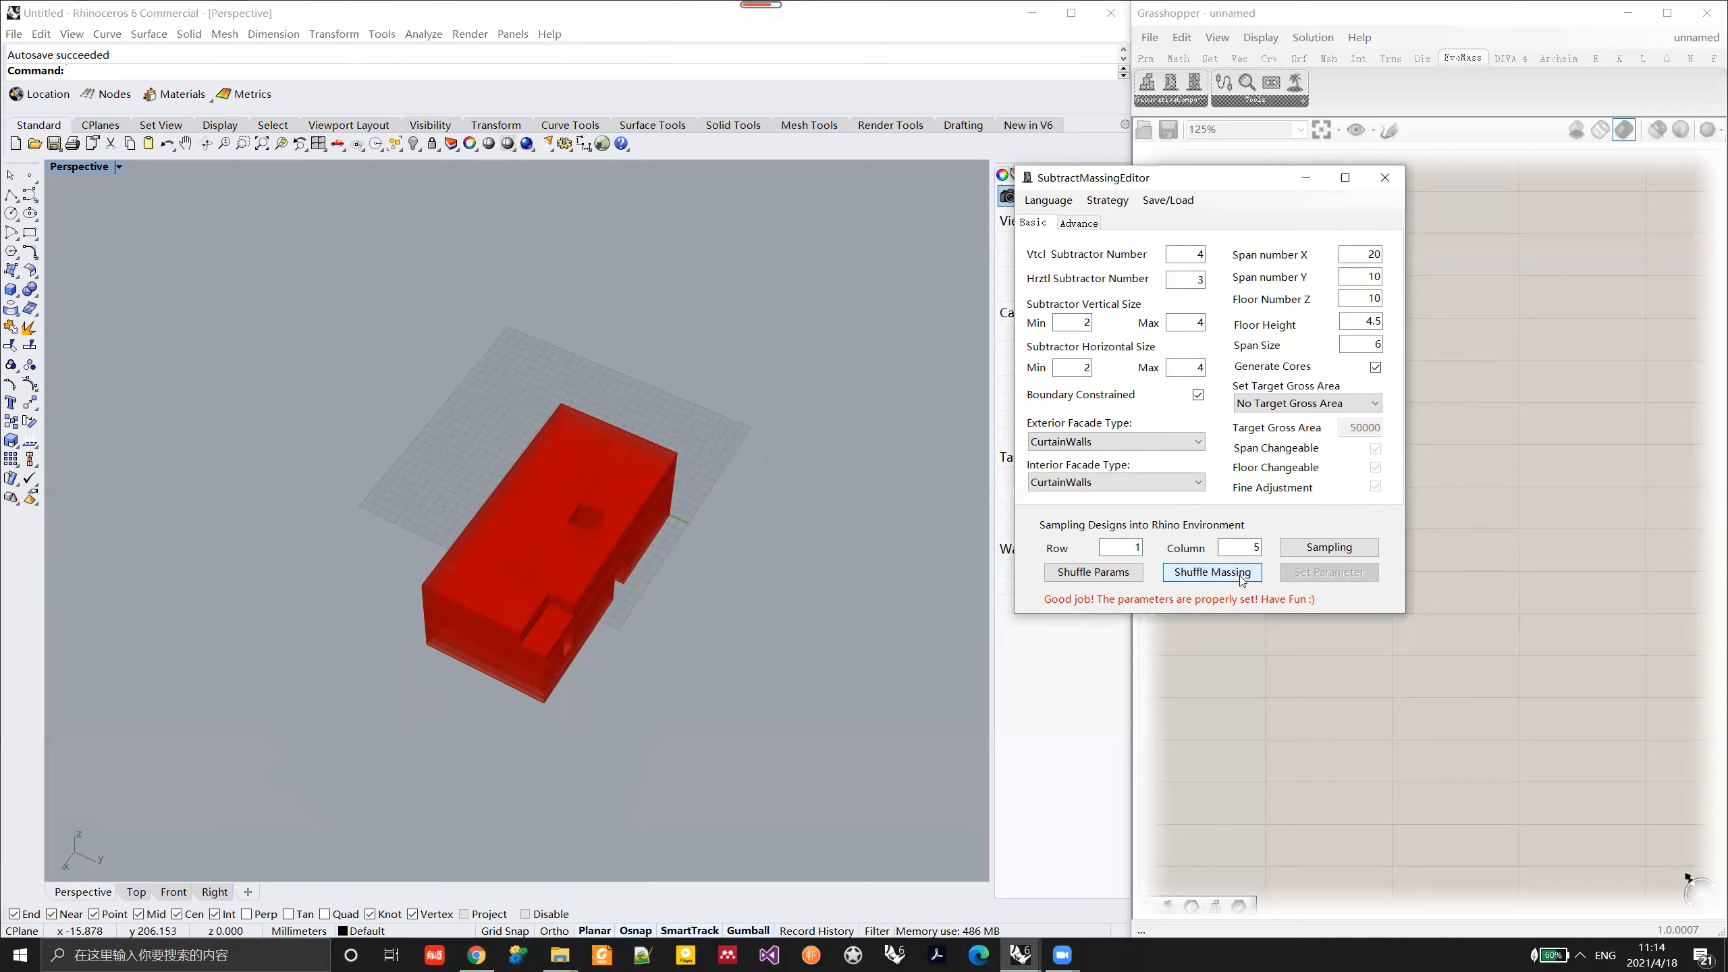
click(1240, 576)
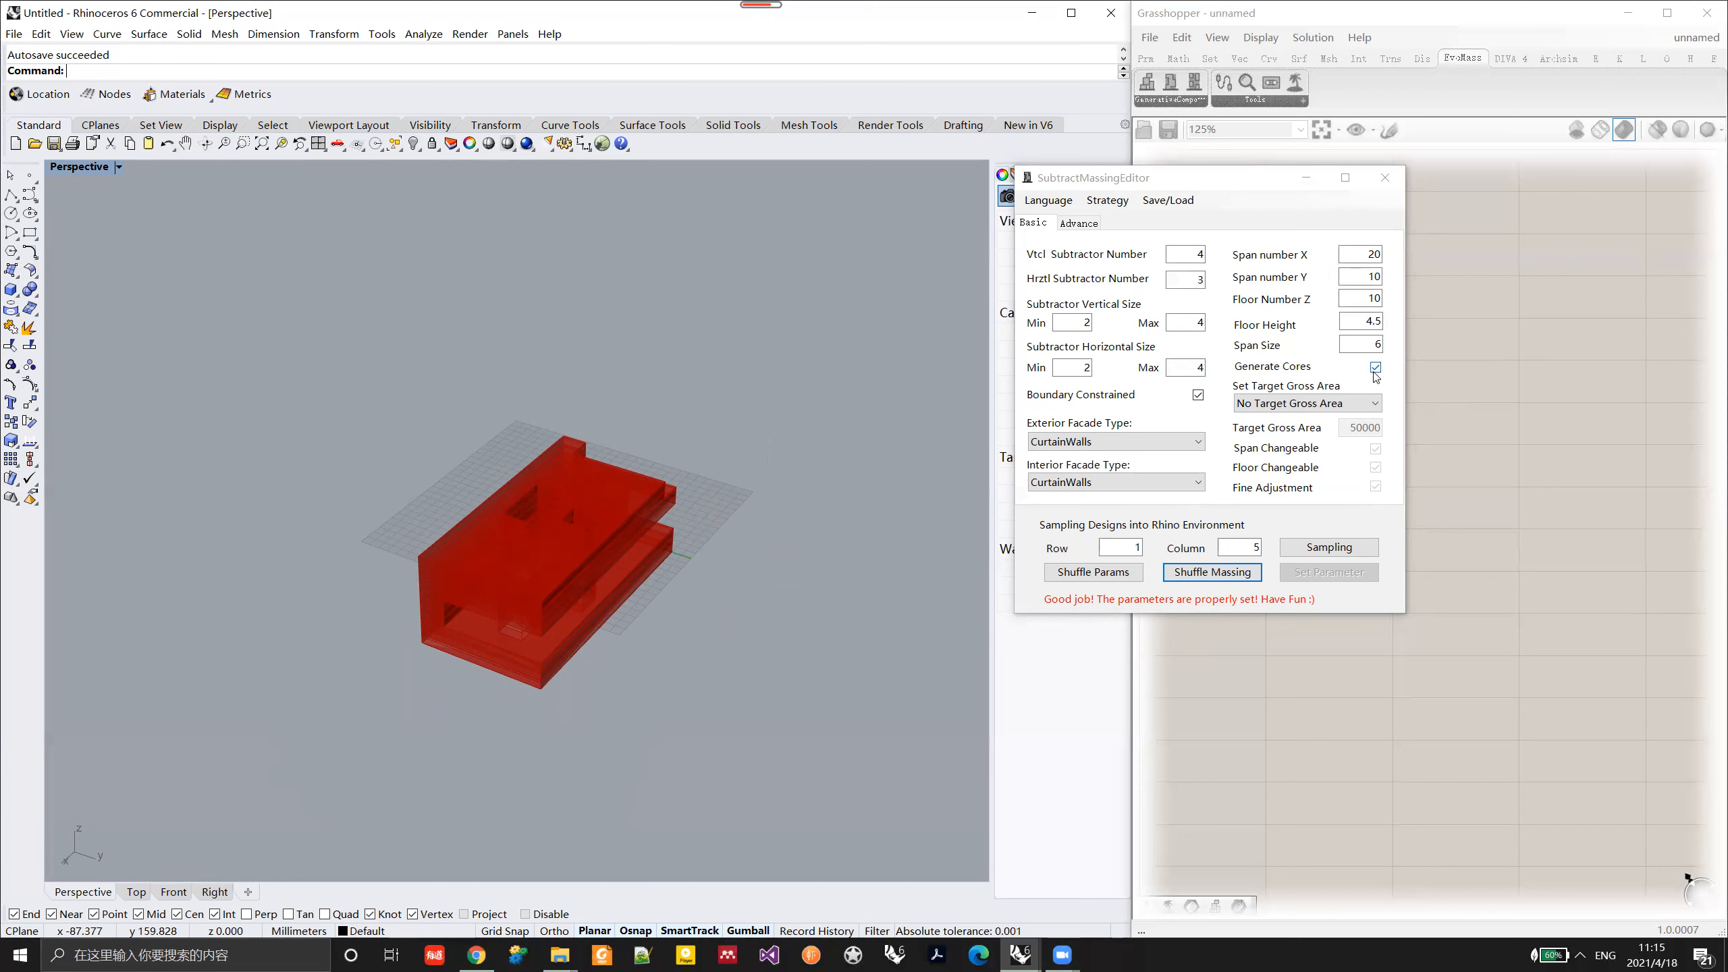
Step: Disable core generation, apply the parameters and compare the regenerated massing from different angles
mouse_move(1375, 377)
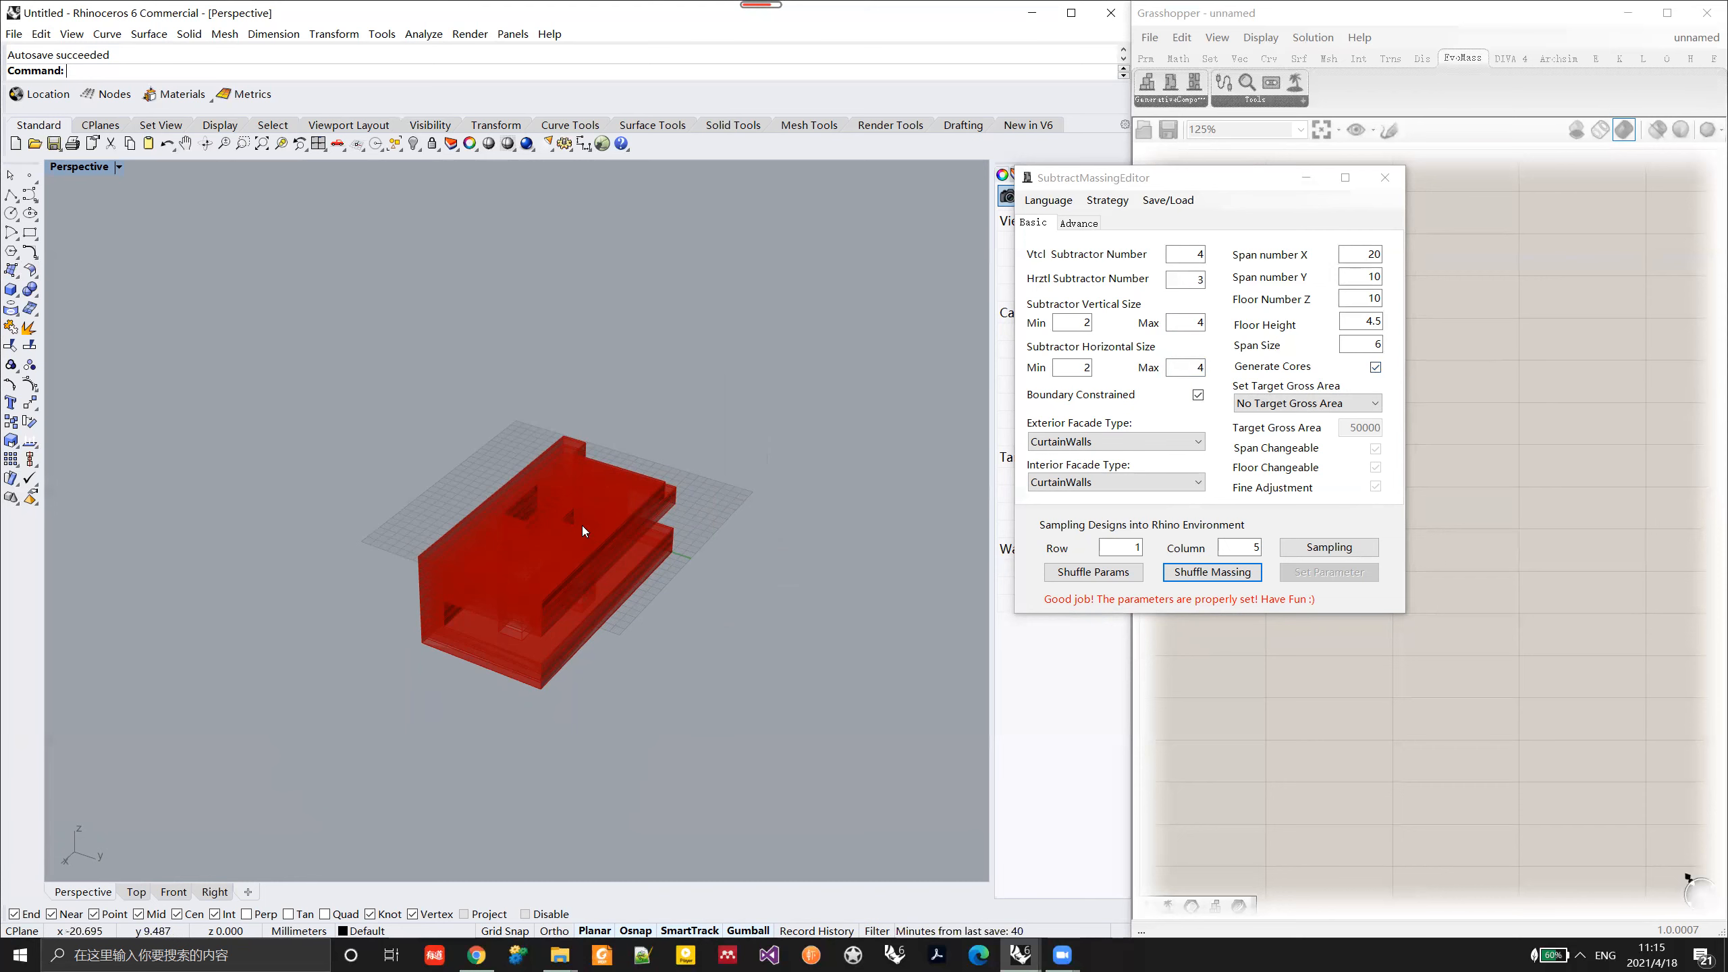
right_drag(580, 523, 540, 578)
click(1375, 367)
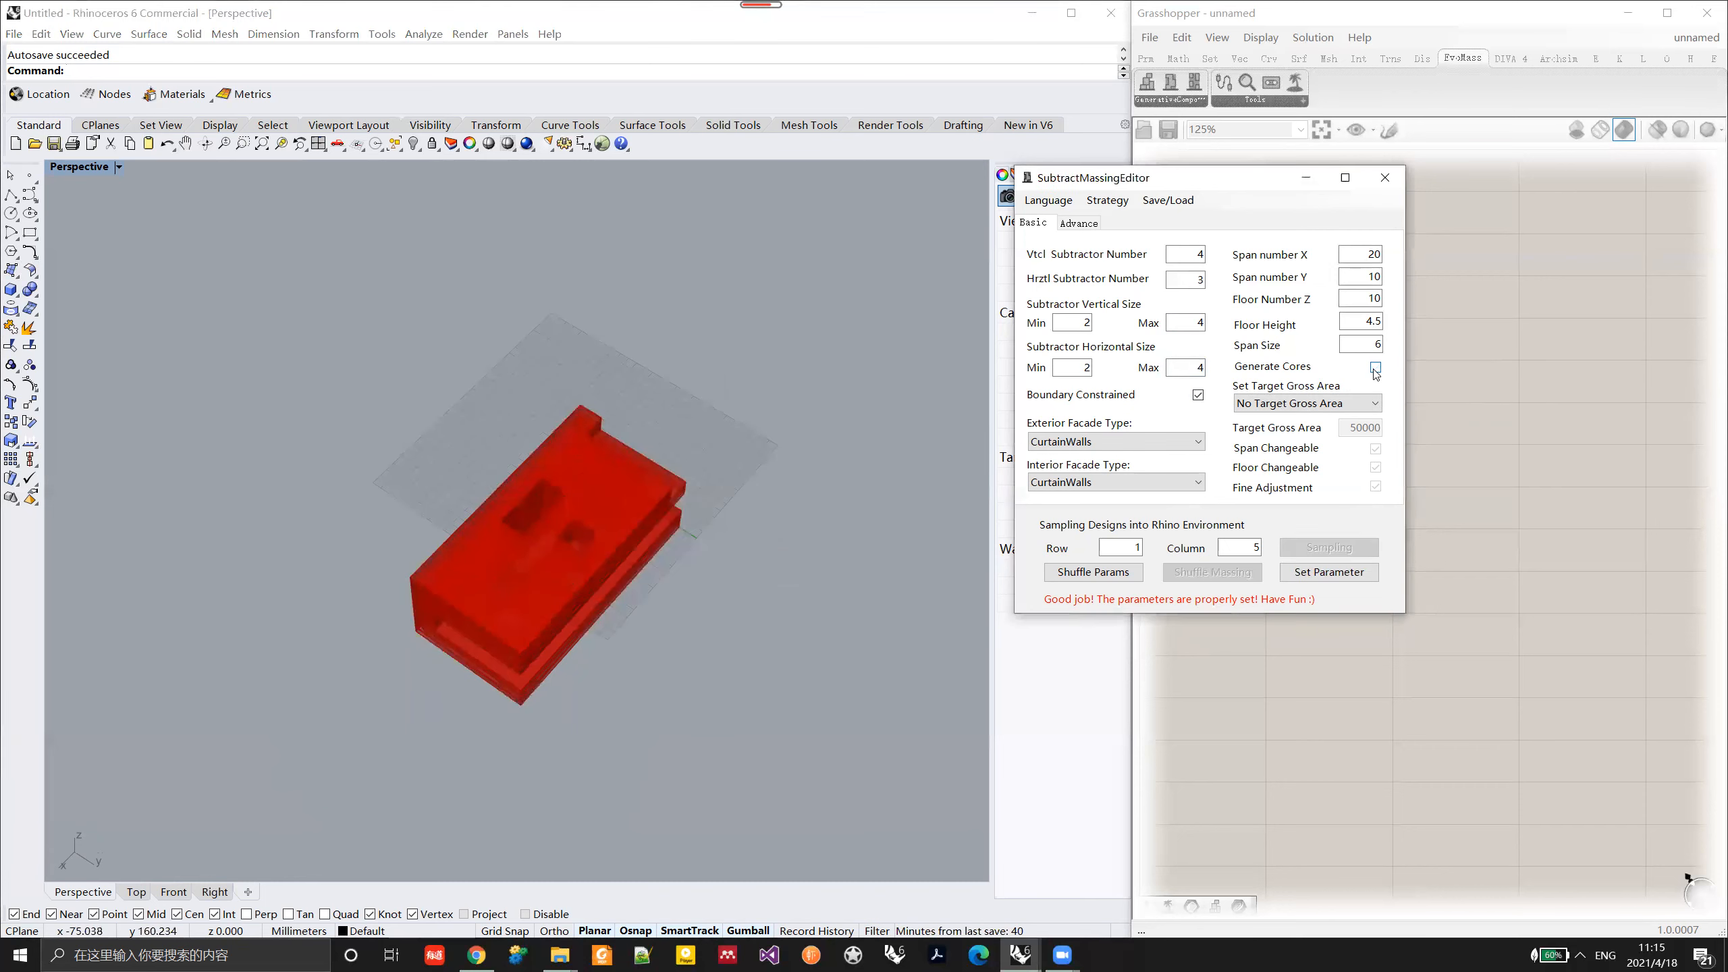
click(1318, 575)
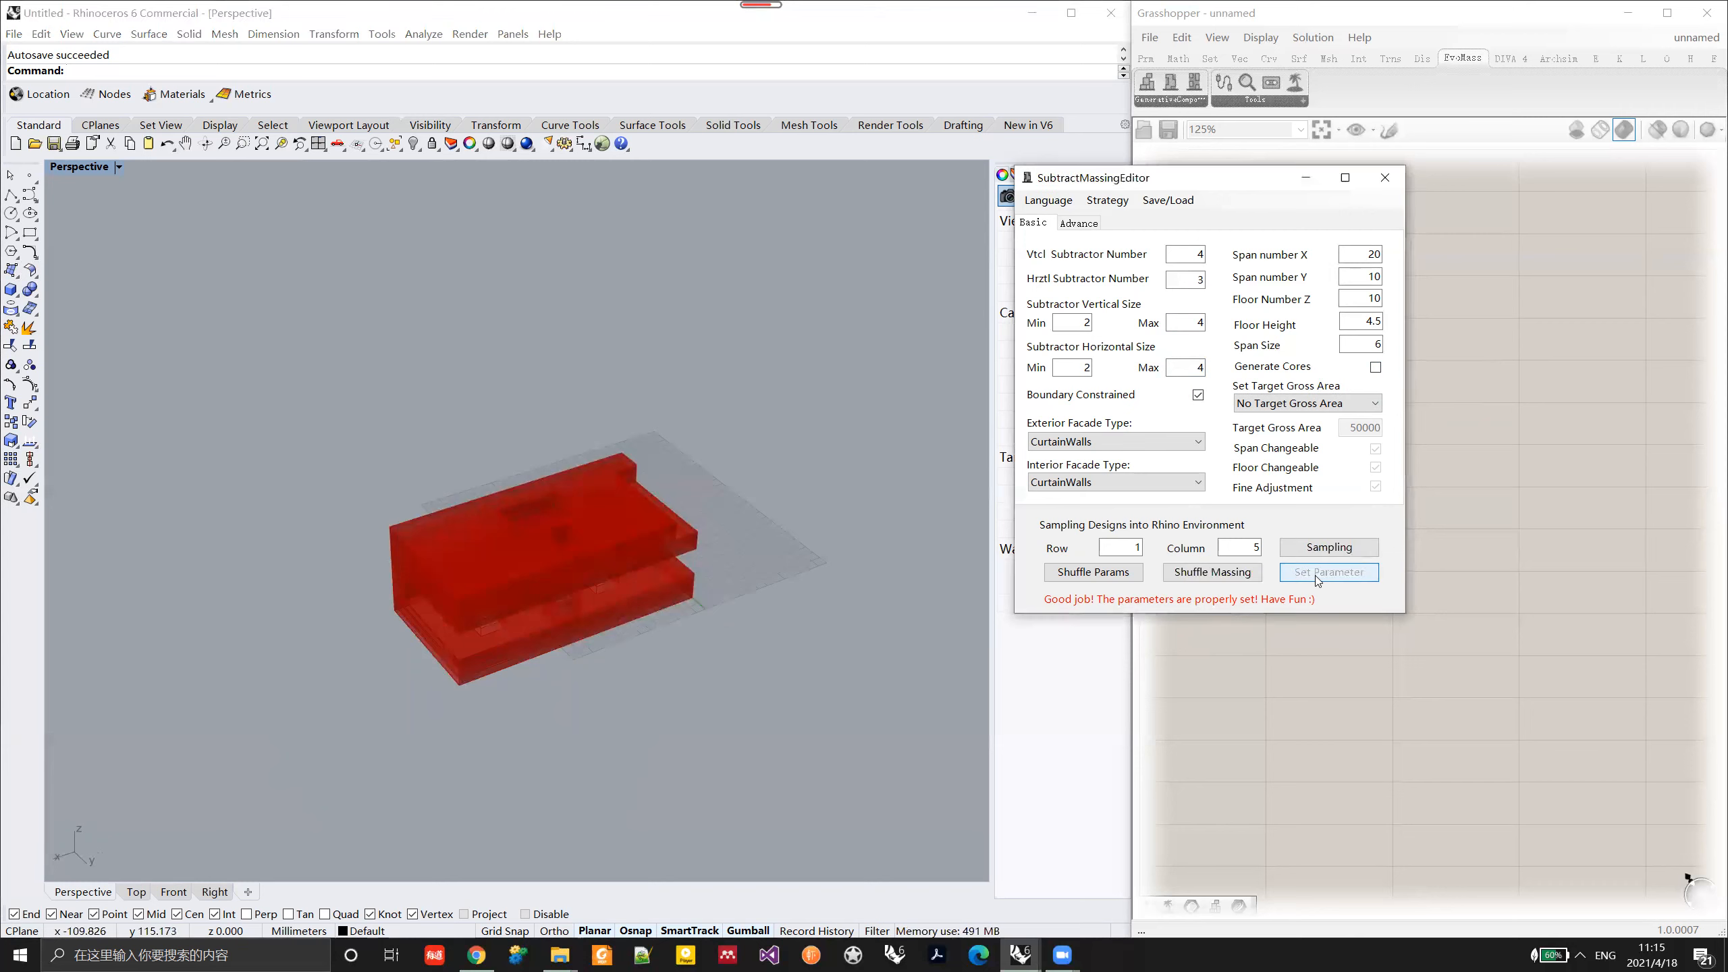
right_drag(484, 595, 513, 617)
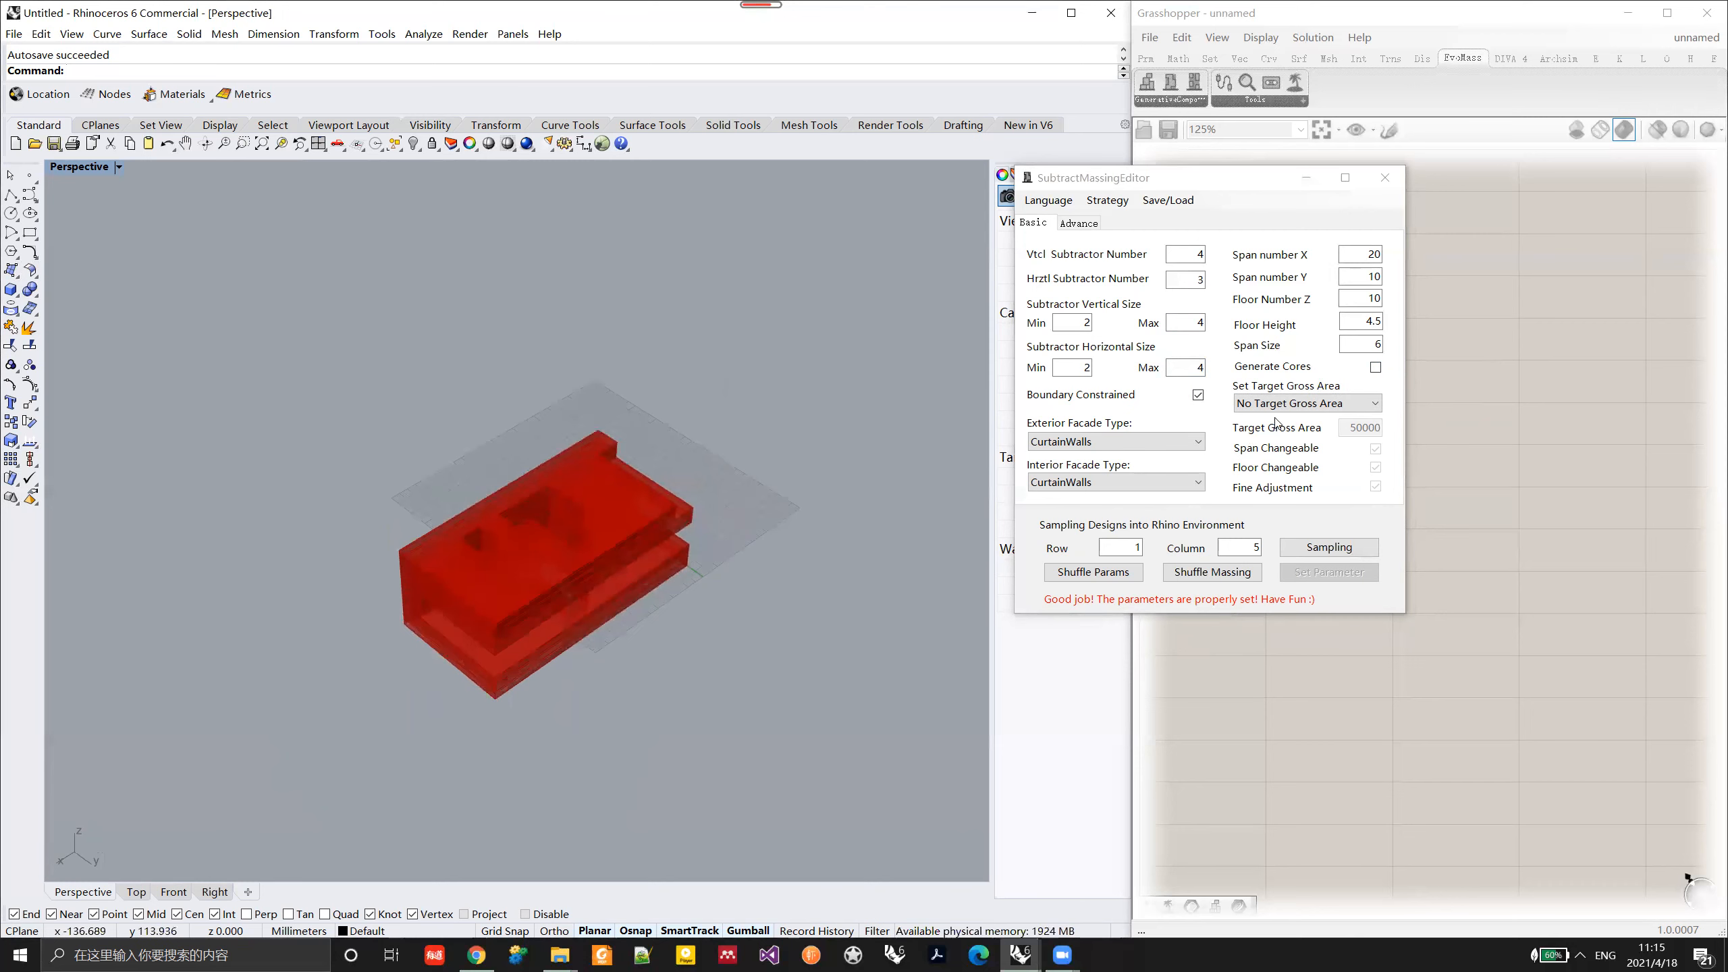
Step: Move the parameter editor off the SubtractingMass component and inspect the massing and its gross area output
mouse_move(1311, 407)
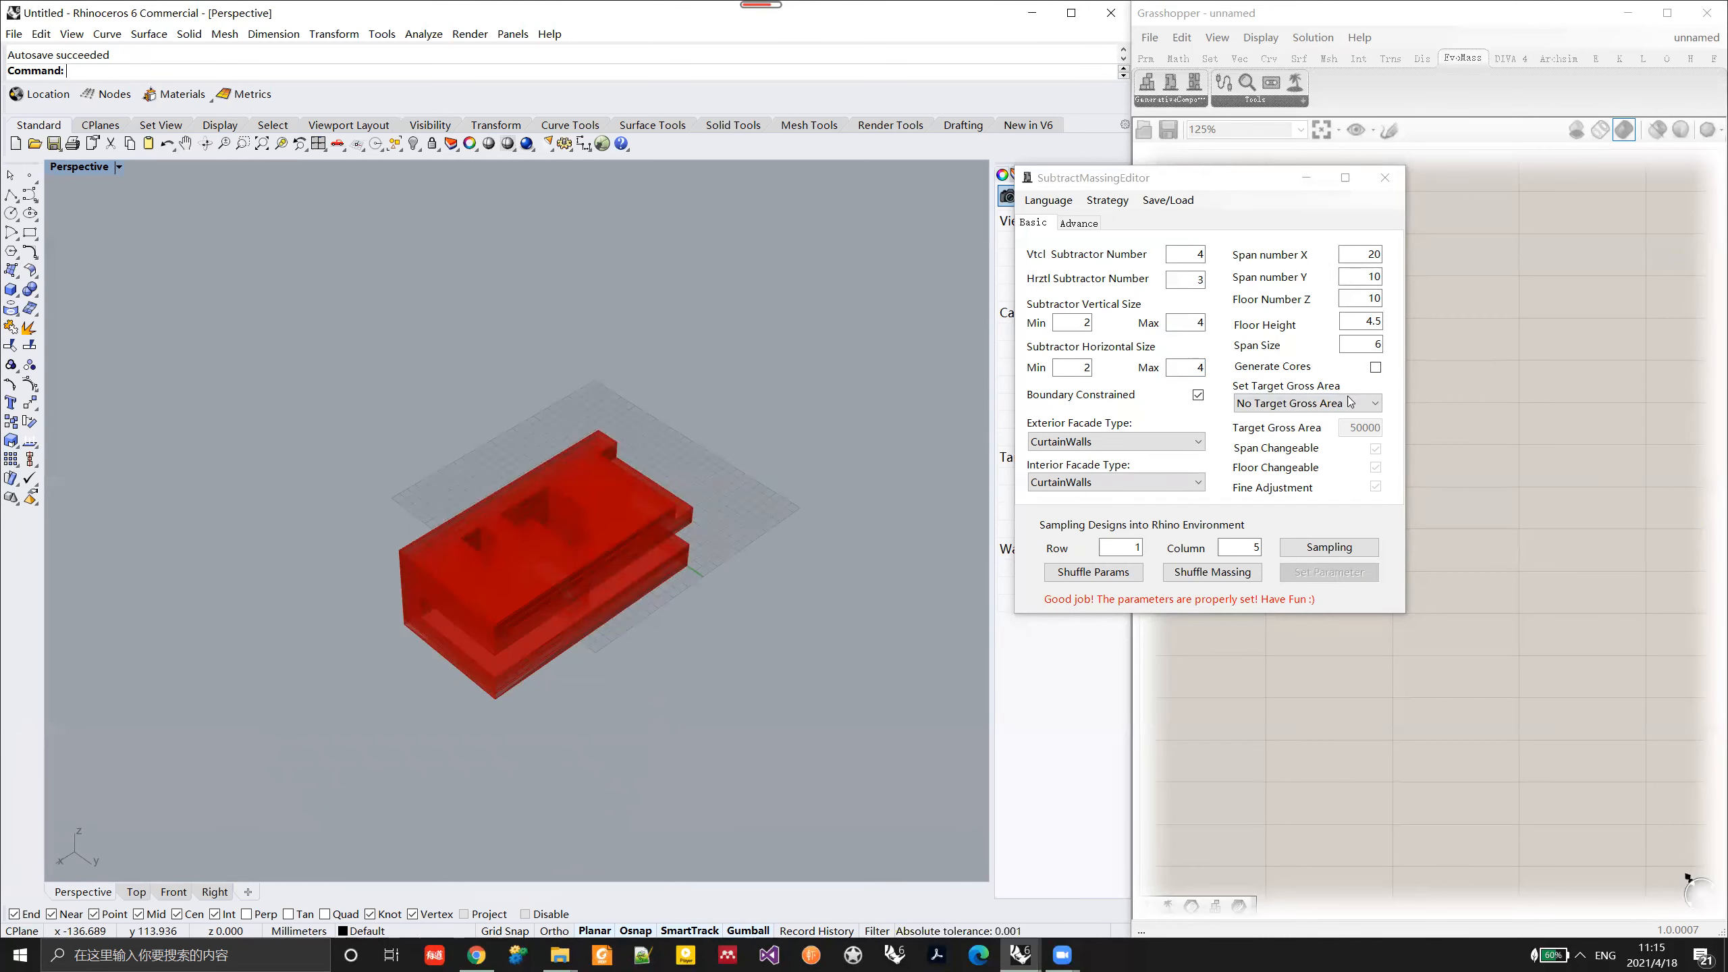
drag(1242, 176, 1107, 184)
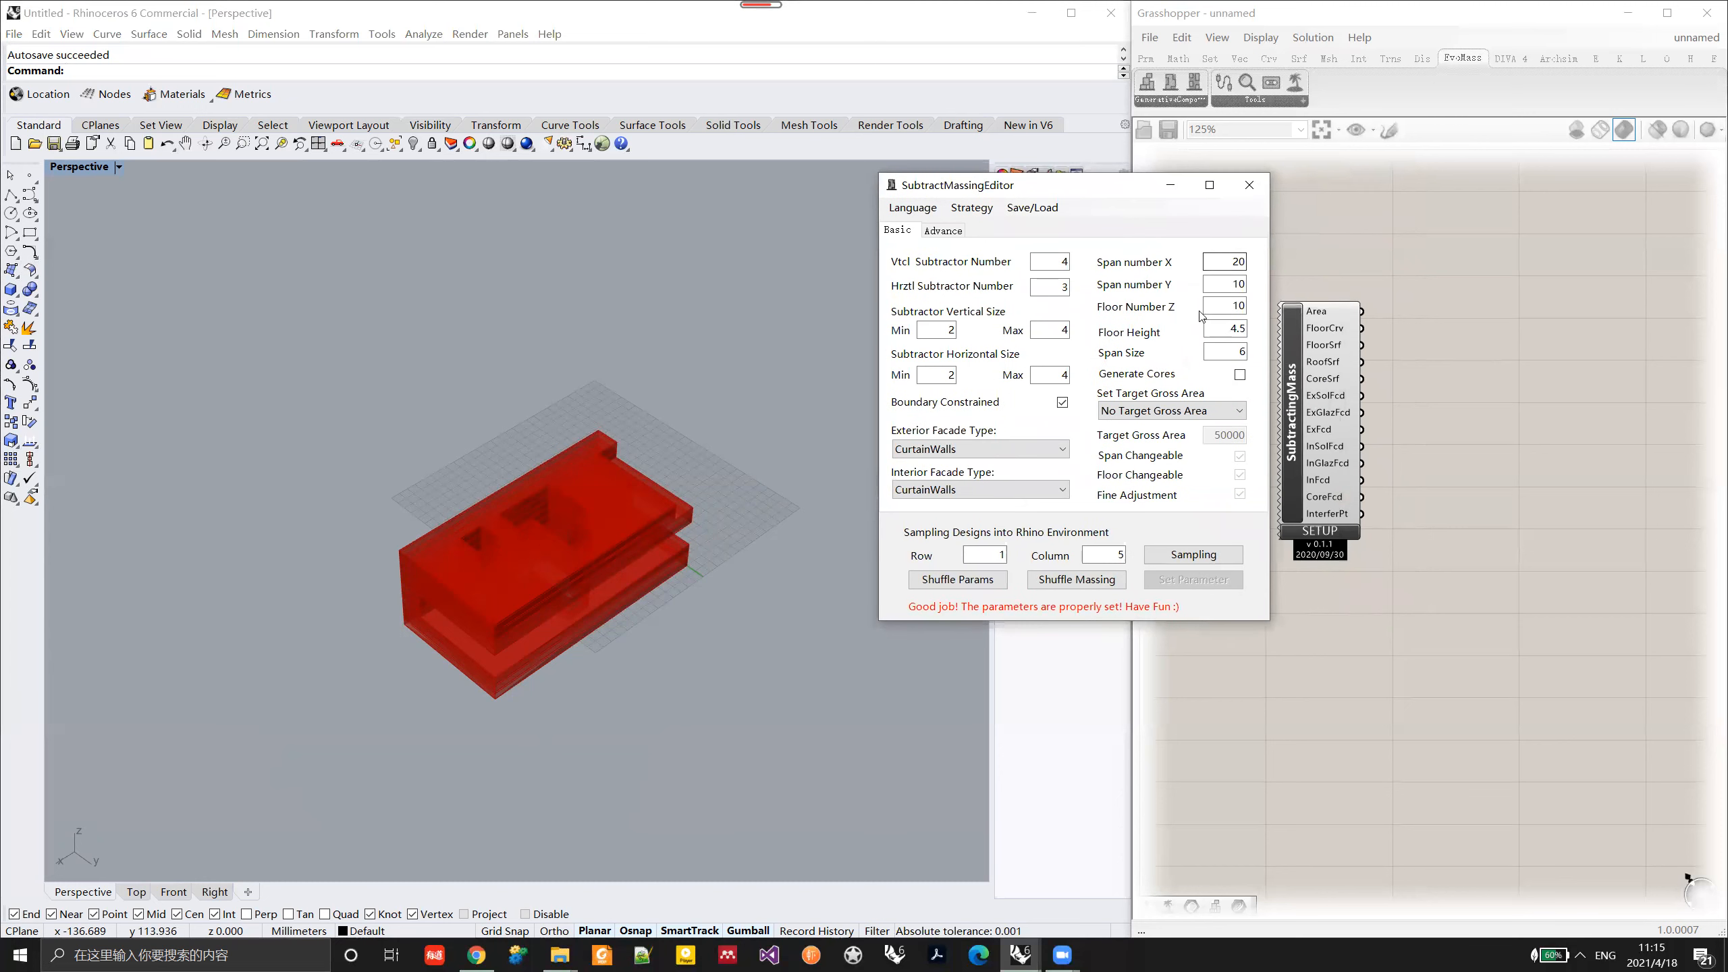
mouse_move(1308, 345)
click(666, 582)
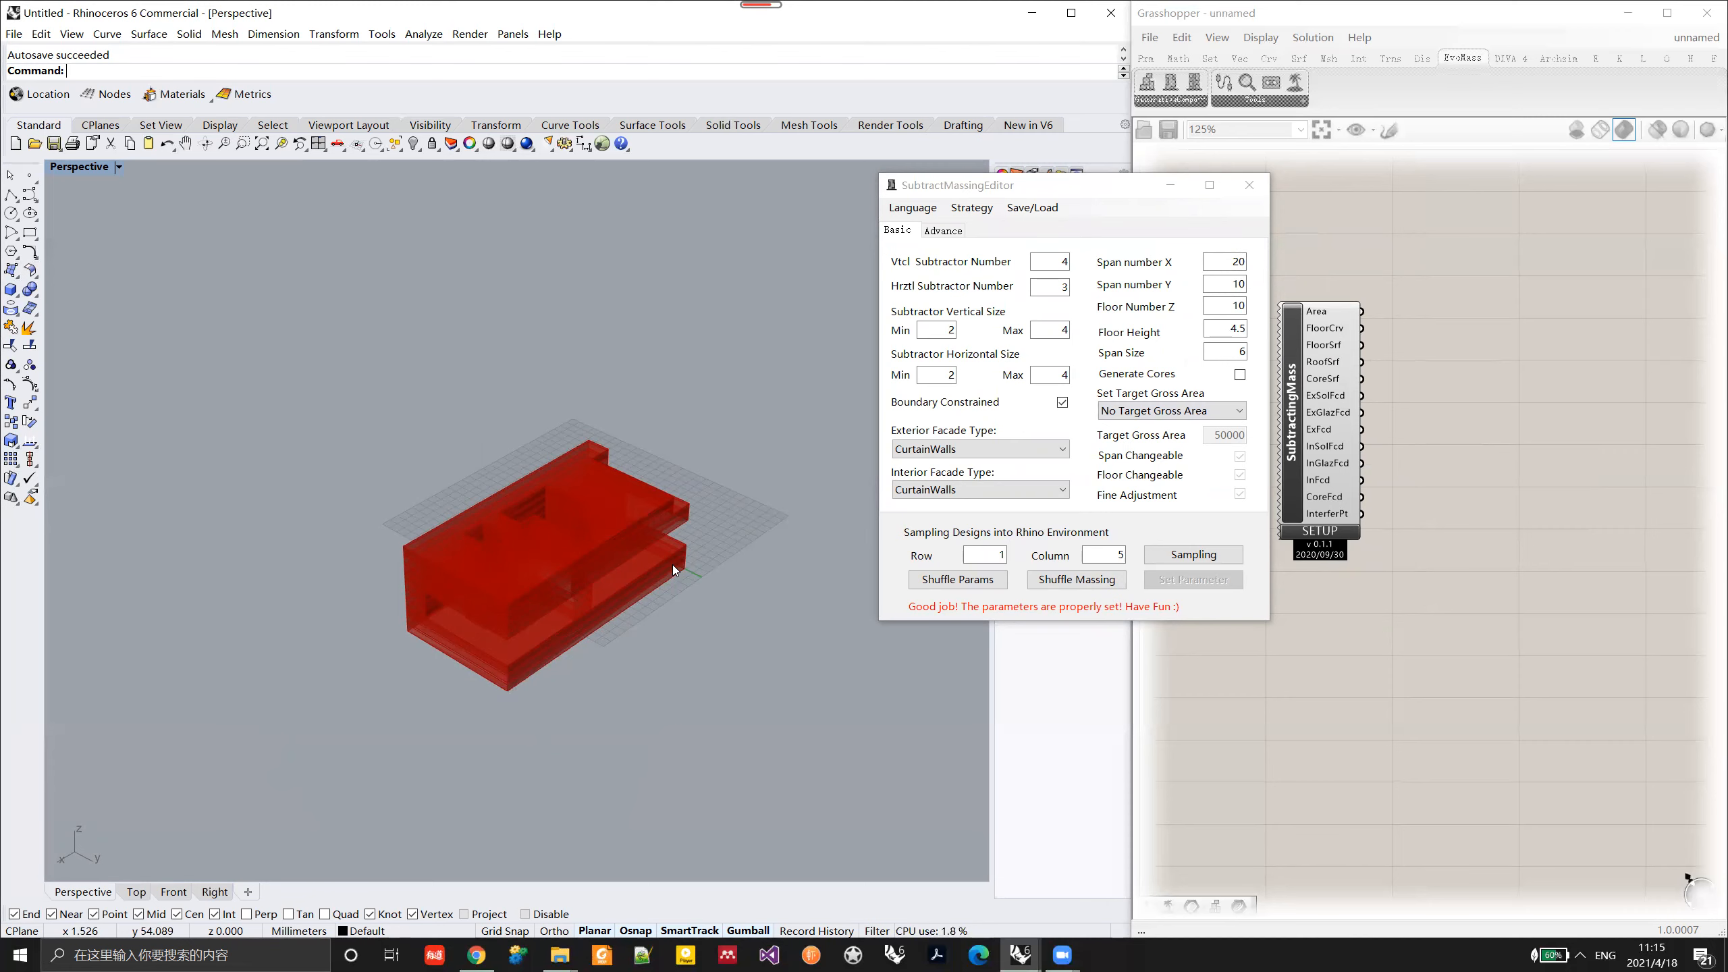
right_drag(611, 583, 503, 599)
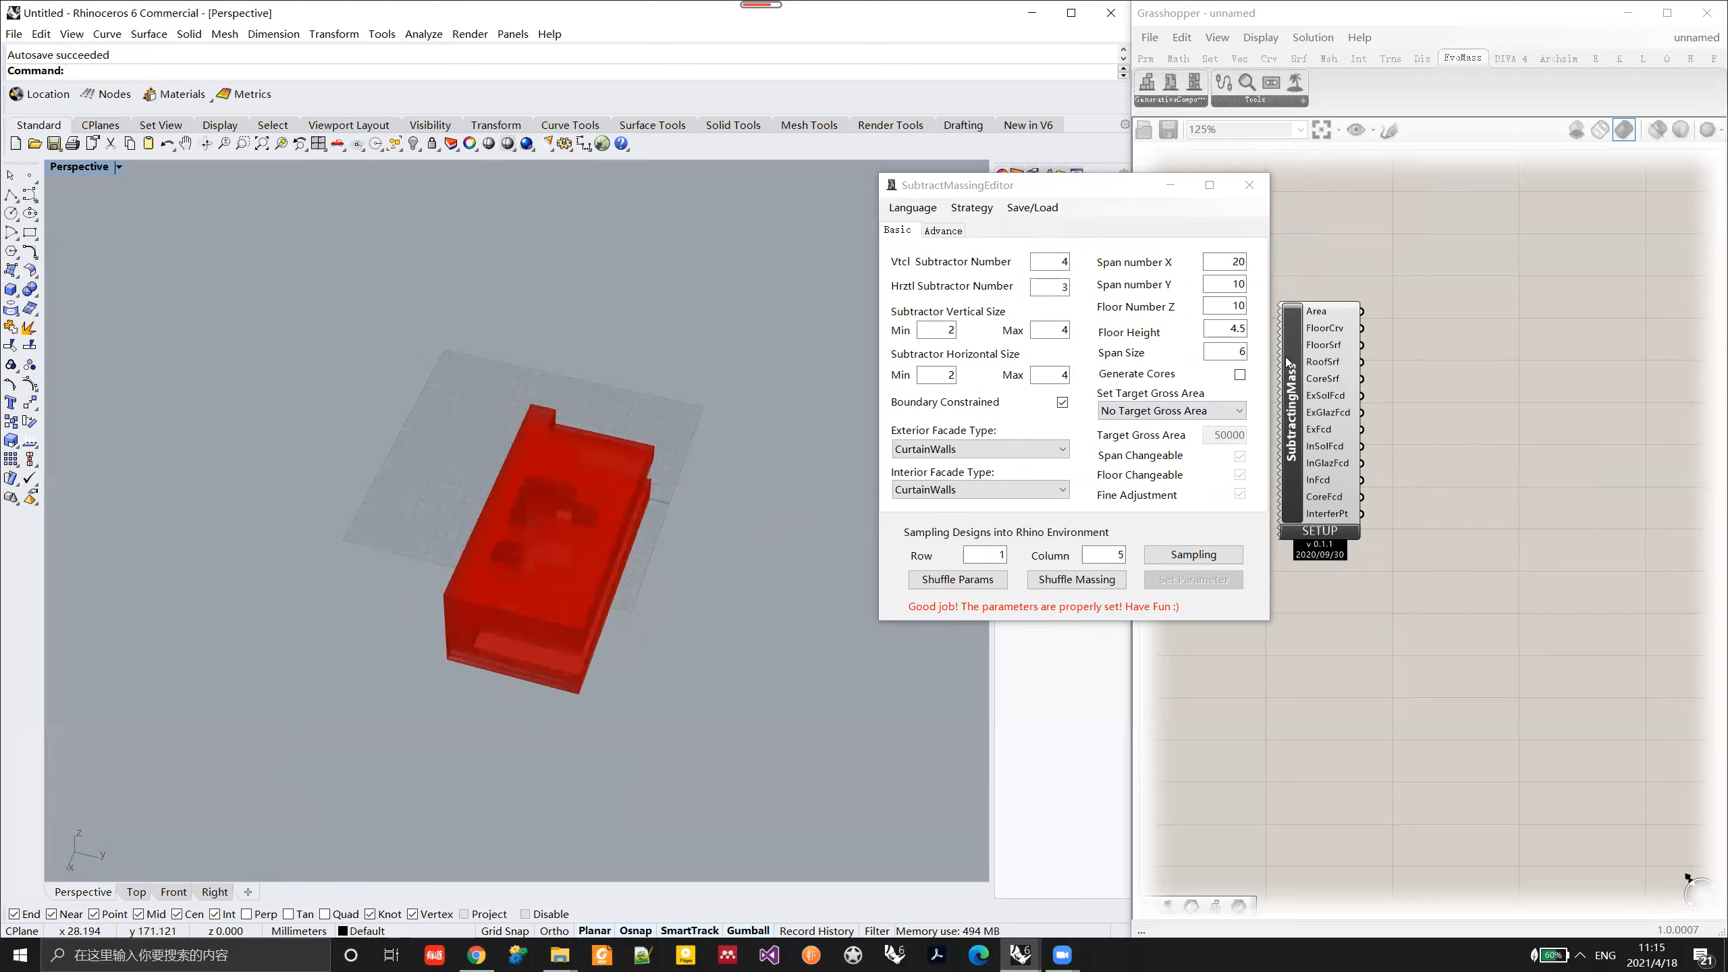
right_drag(653, 477, 570, 489)
right_drag(466, 542, 591, 700)
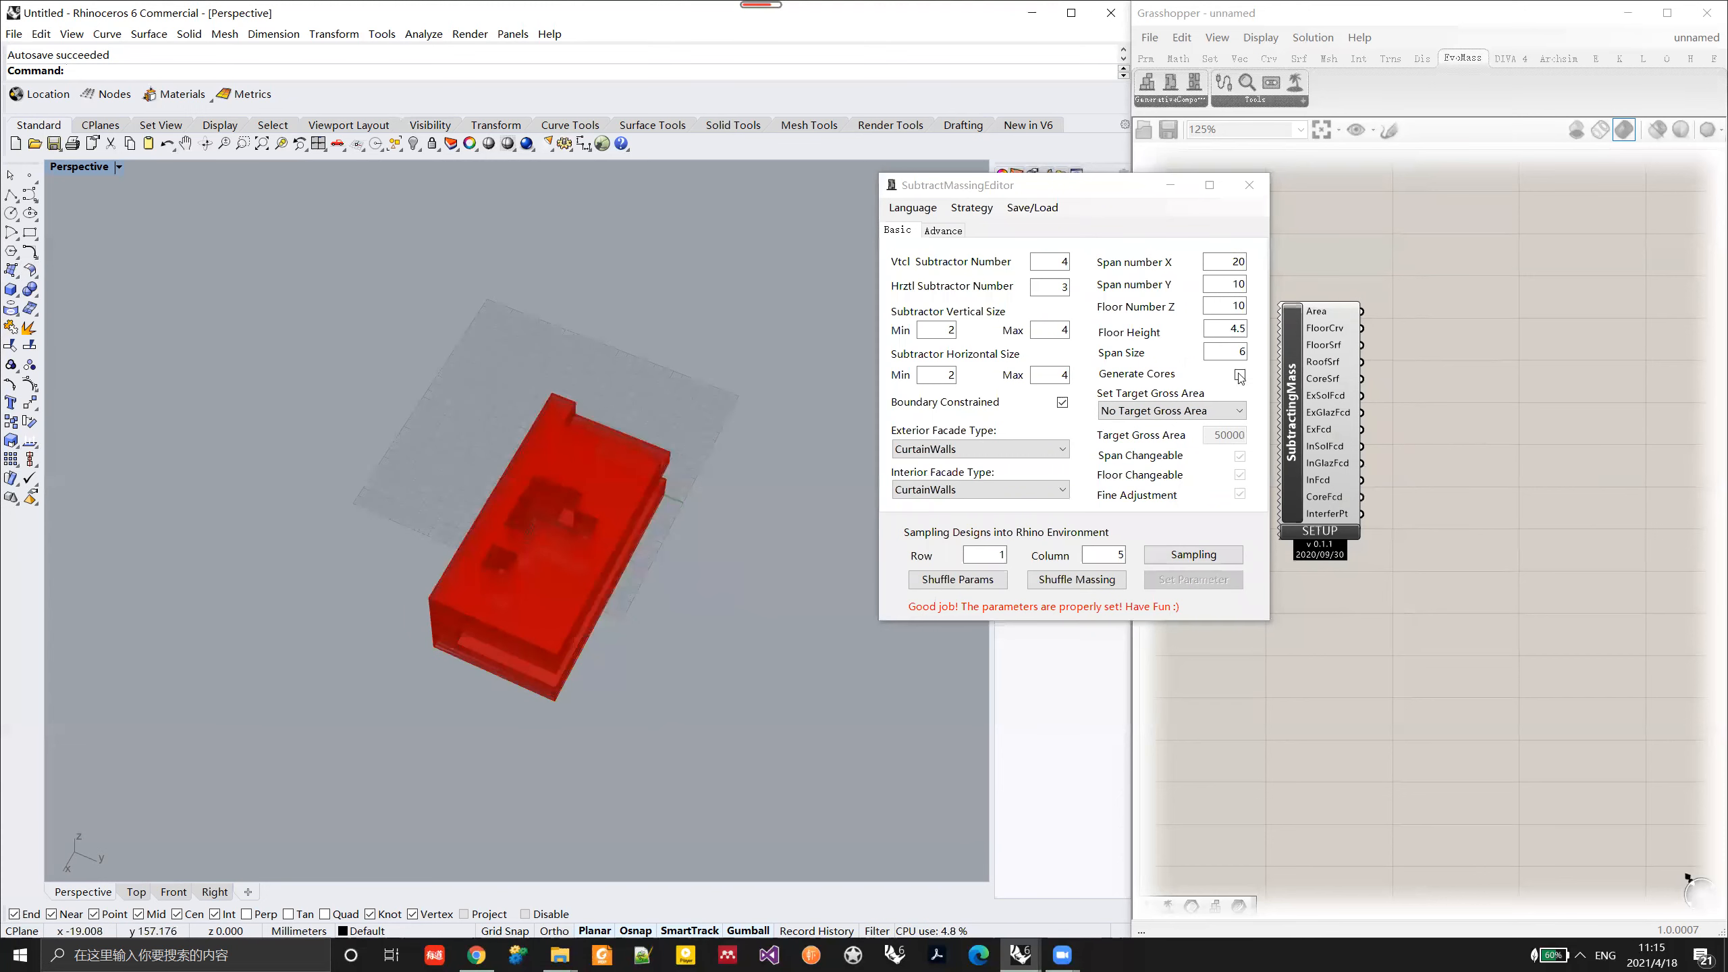
mouse_move(1325, 311)
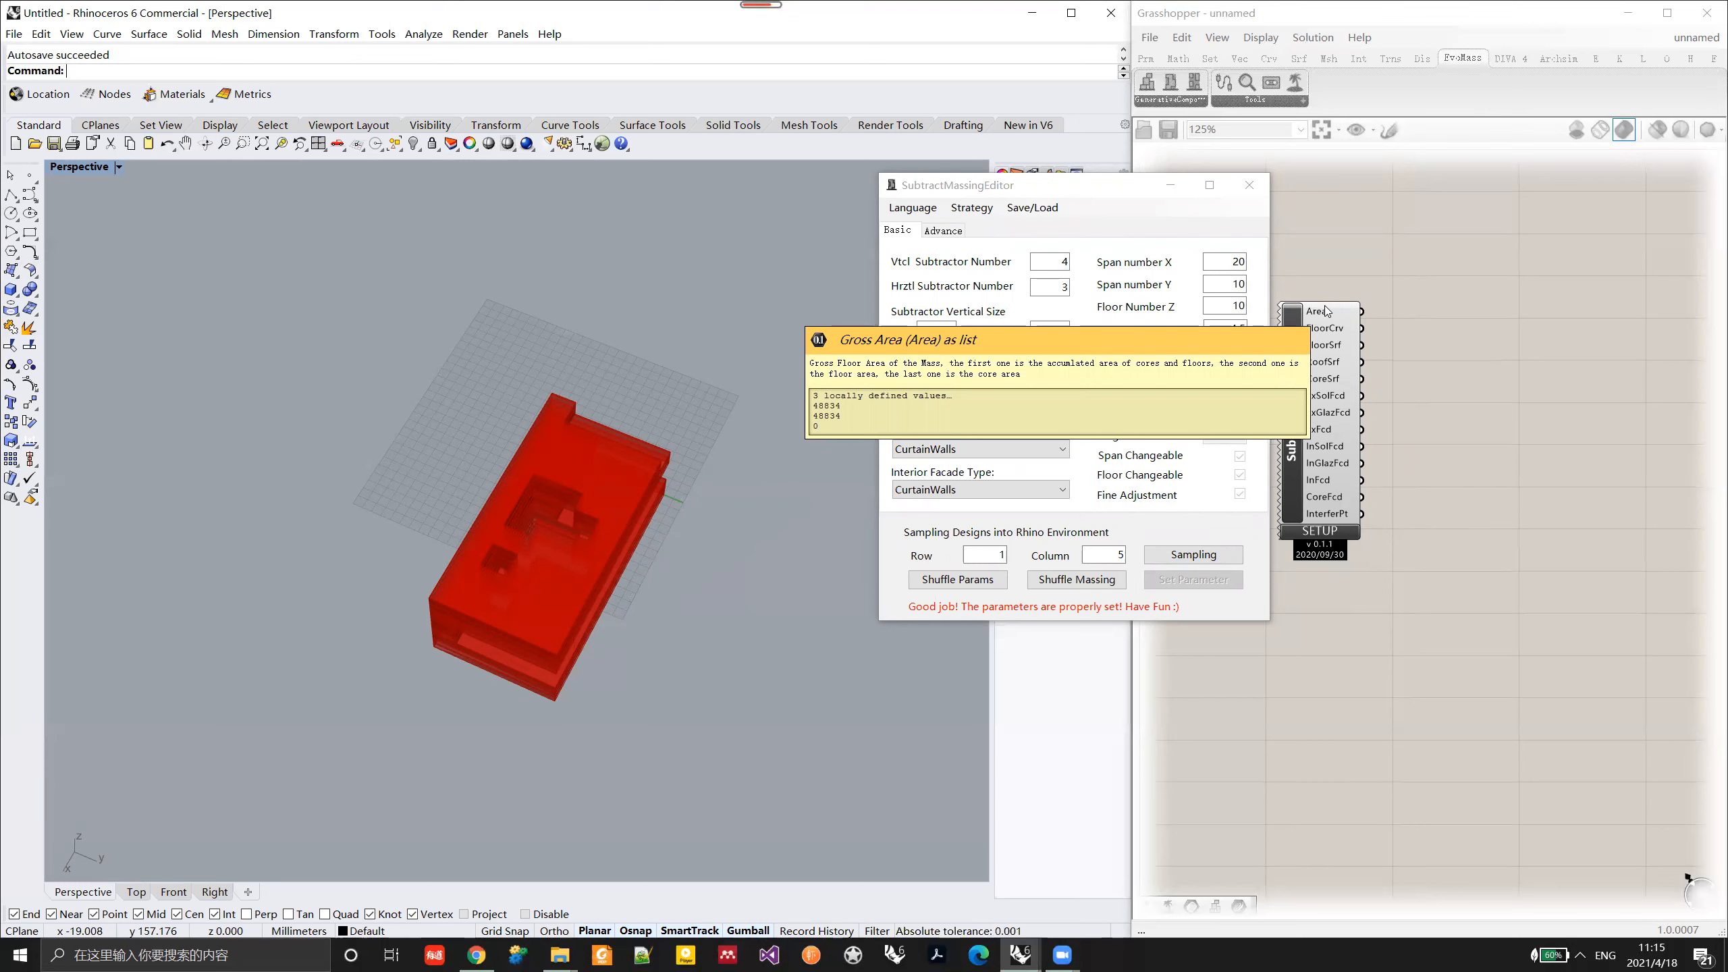
right_drag(782, 544, 755, 442)
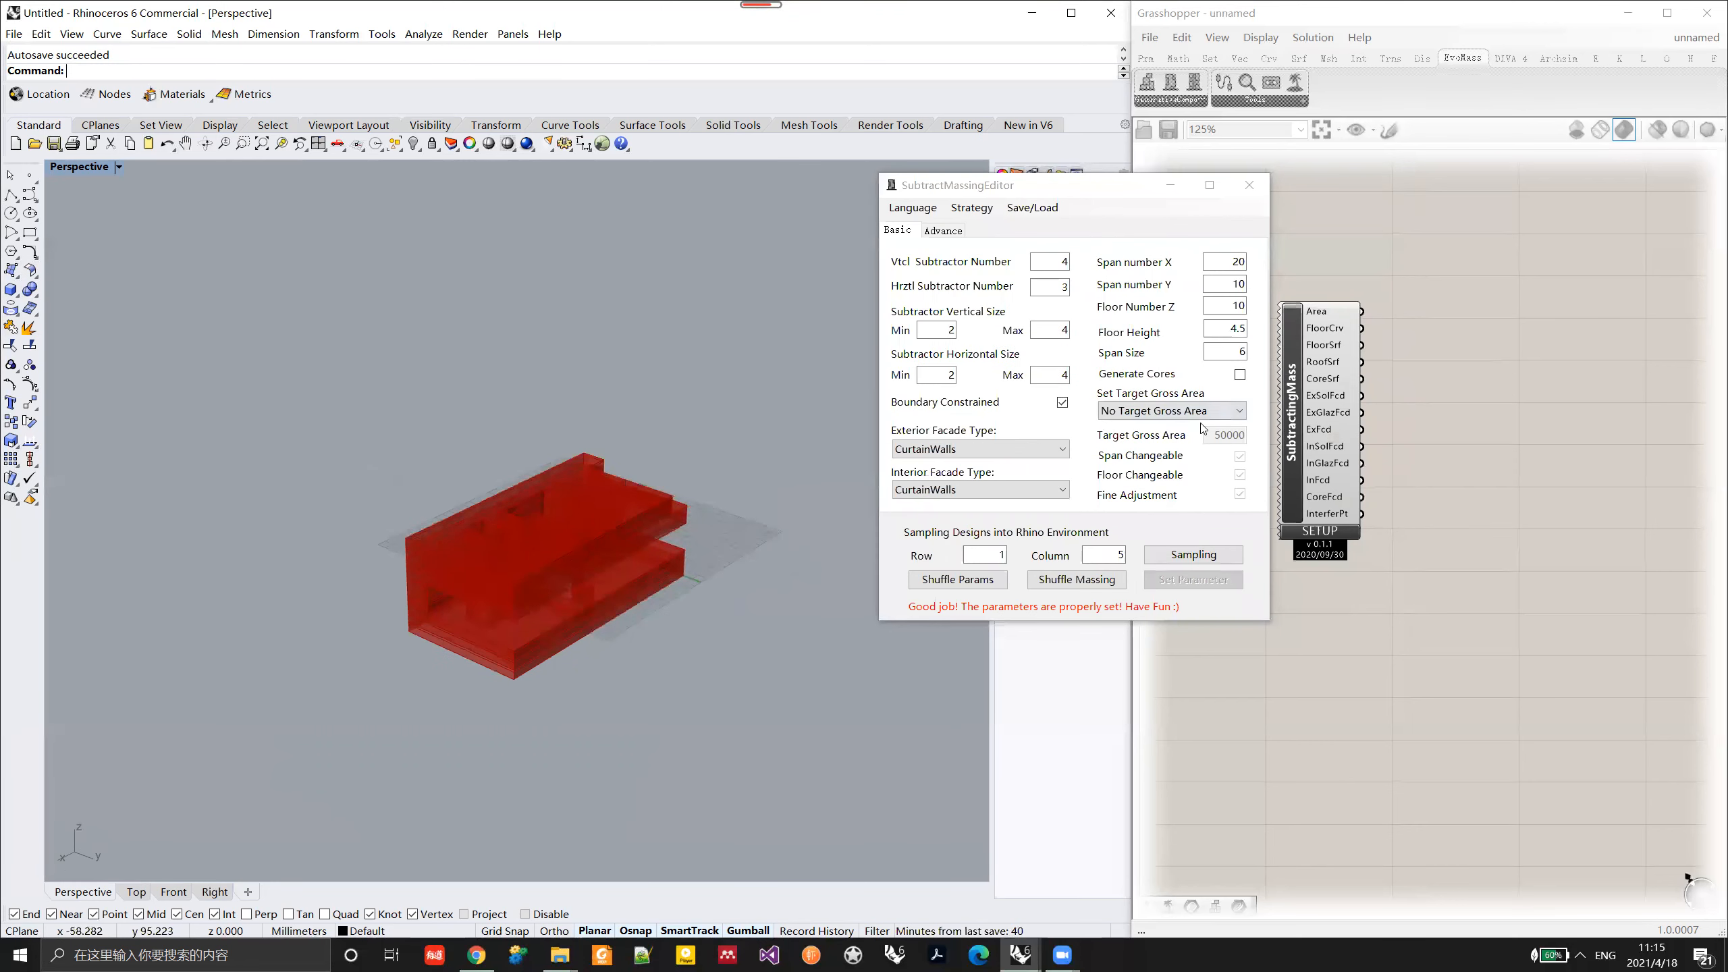
Step: Choose changing the area by scaling subtractors, keep 50000 as the target gross area and apply the parameters
click(1221, 413)
click(1202, 446)
click(1230, 436)
key(shift+Home)
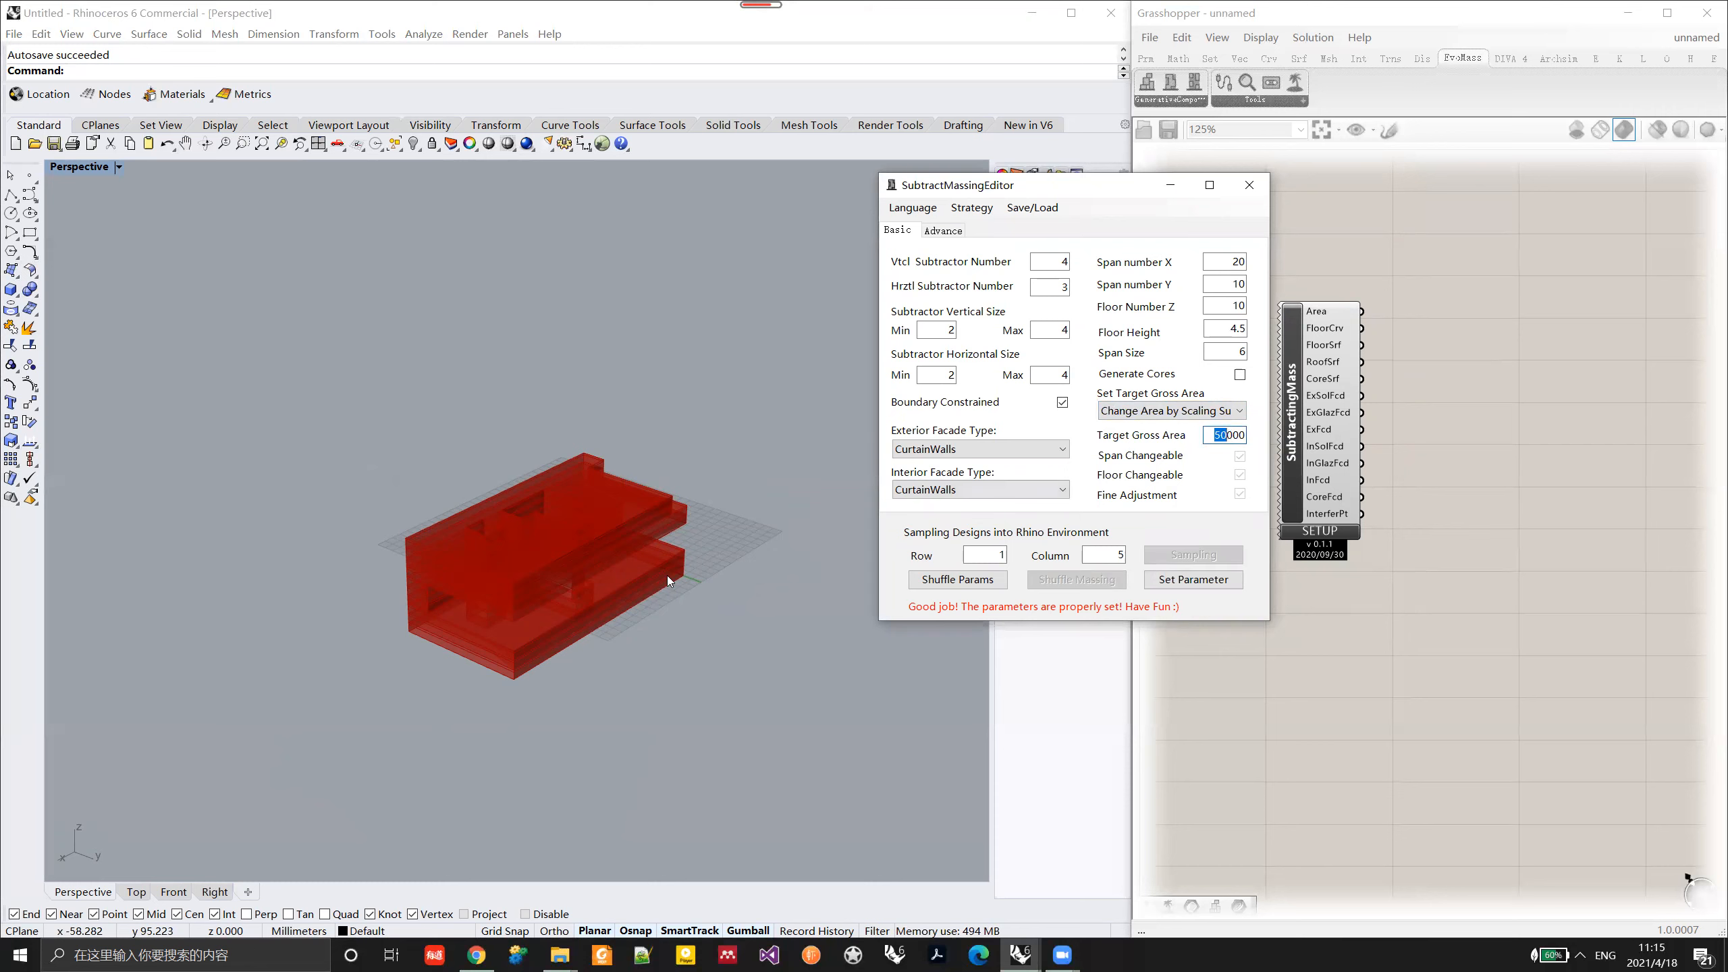
mouse_move(564, 619)
right_down()
mouse_move(552, 596)
mouse_move(565, 607)
right_up()
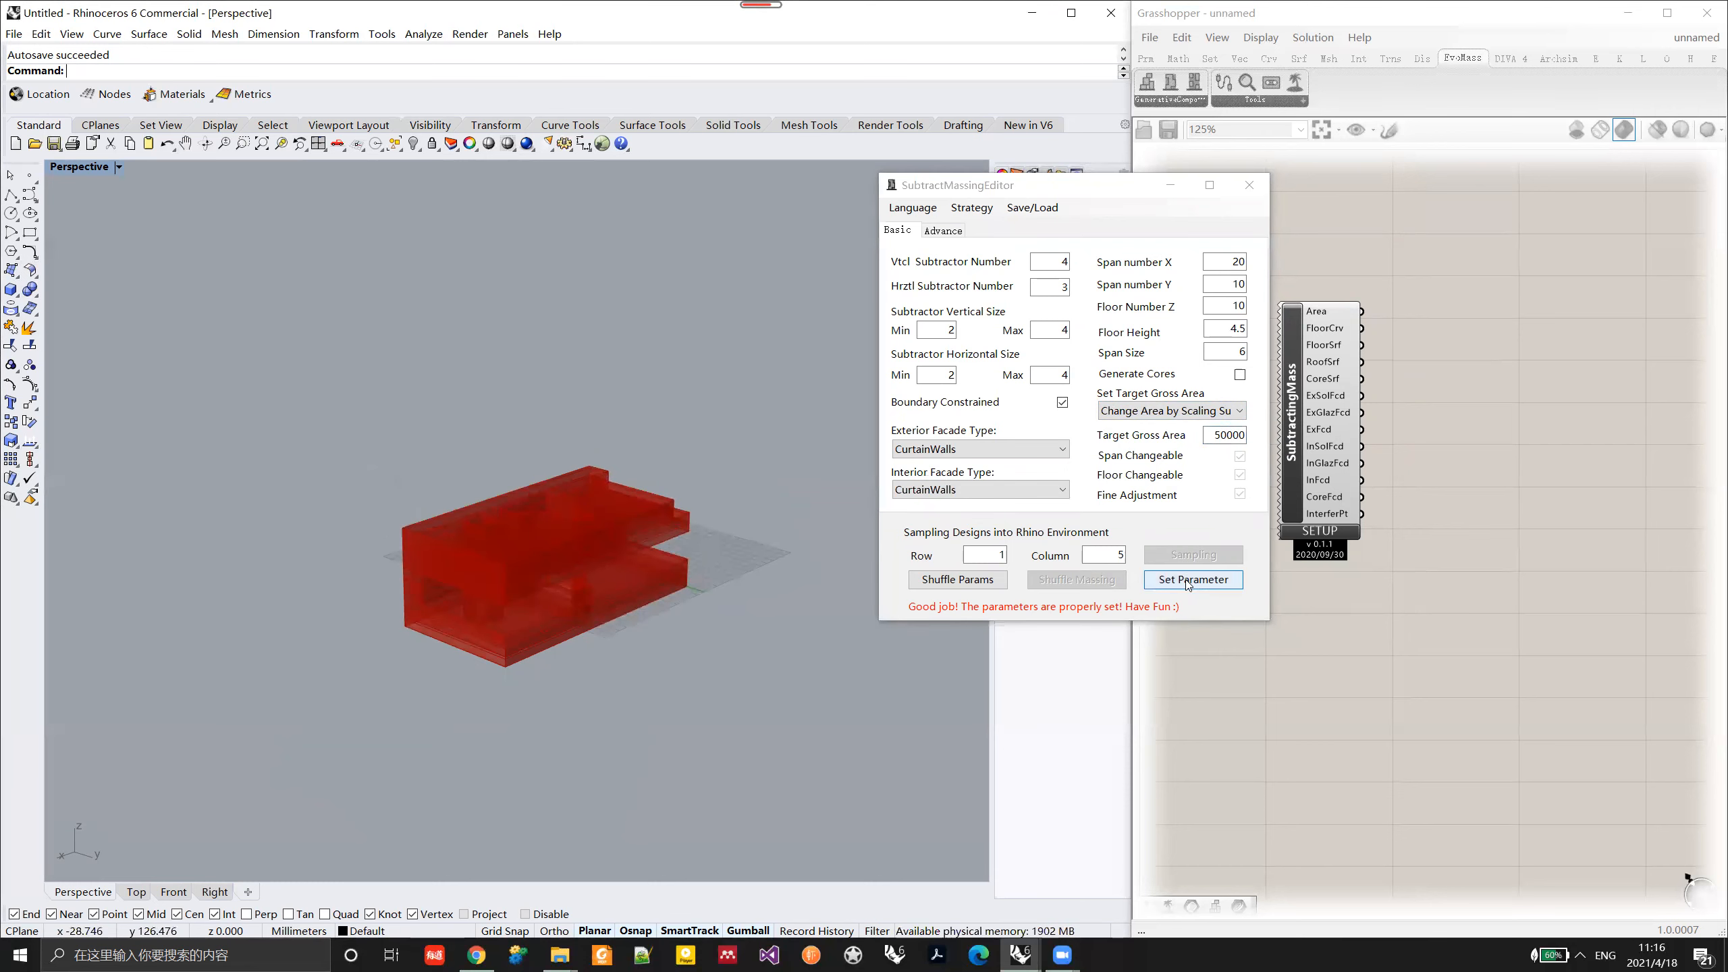
click(1188, 580)
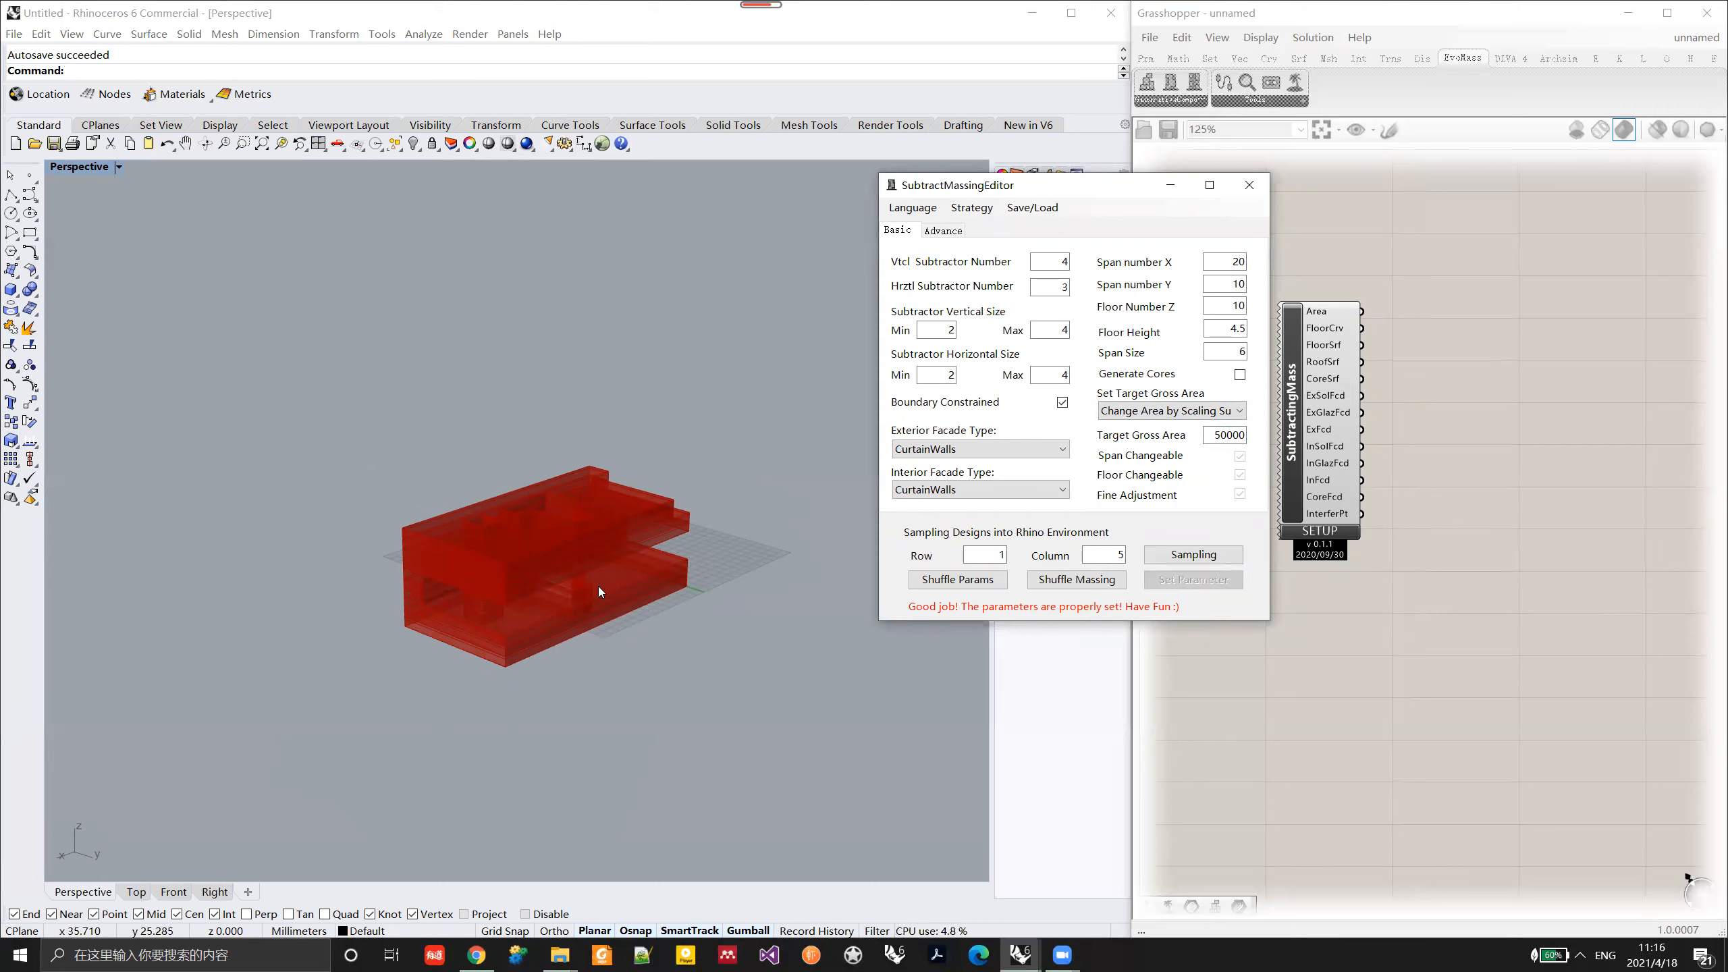
Step: Check the gross area output, shuffle the massing and compare the new variant's area and shape
right_drag(581, 585, 654, 544)
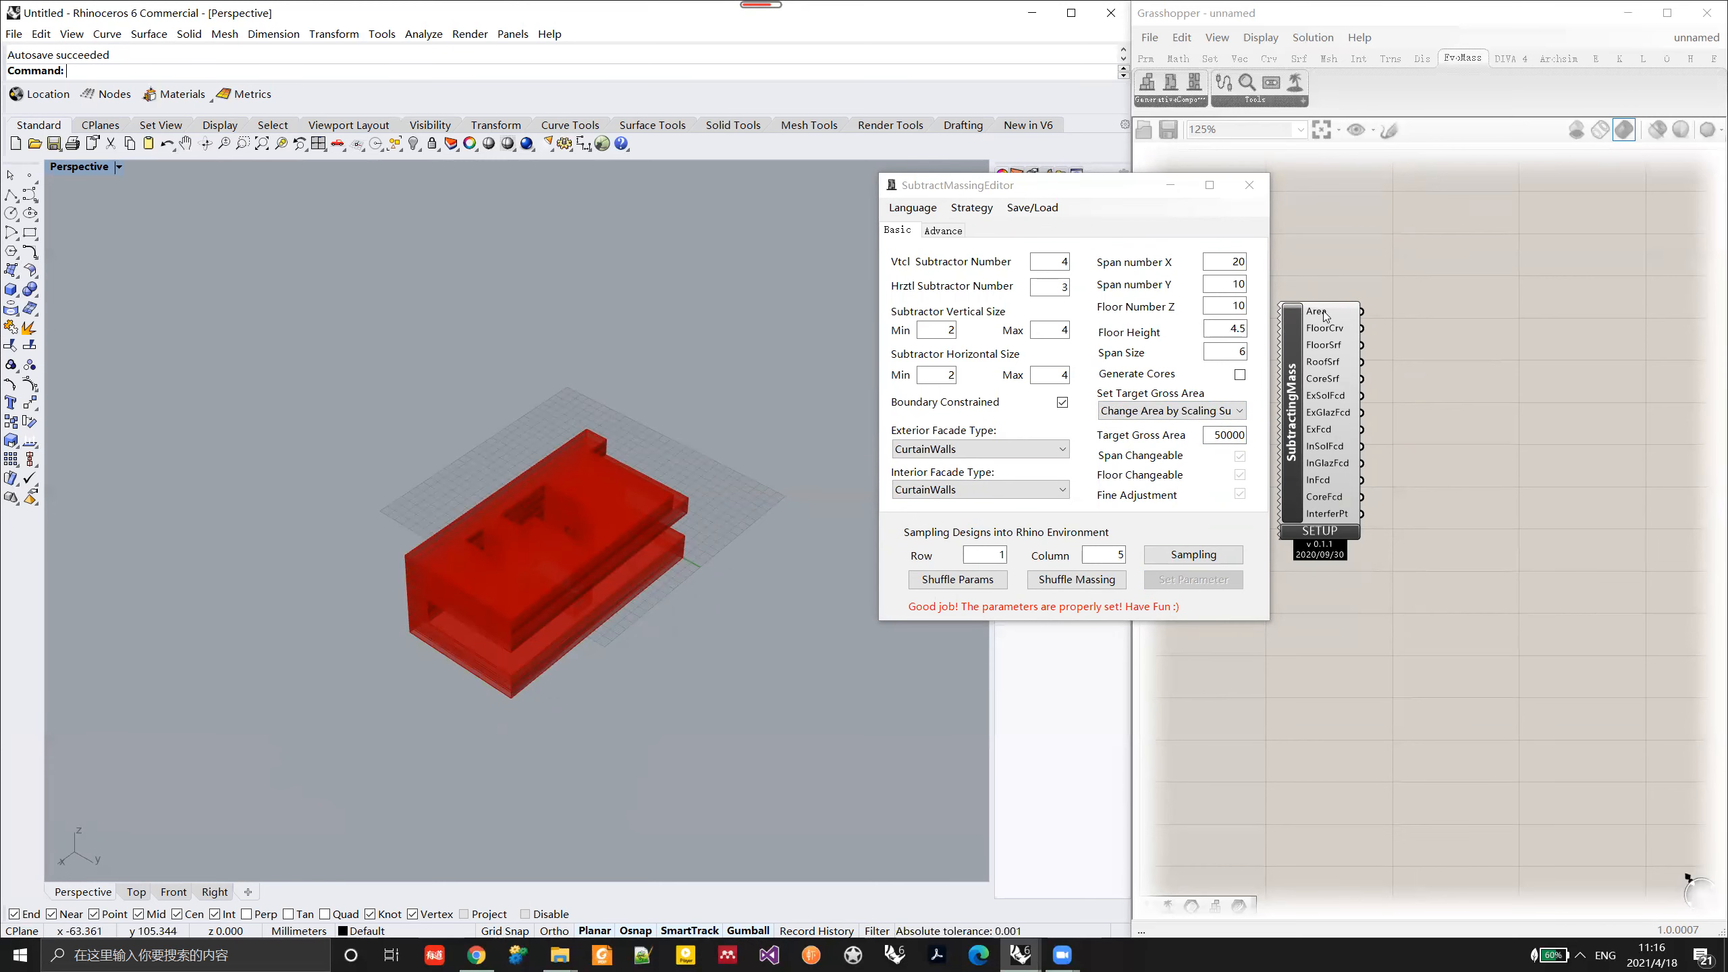
mouse_move(1325, 315)
click(1226, 414)
click(1226, 415)
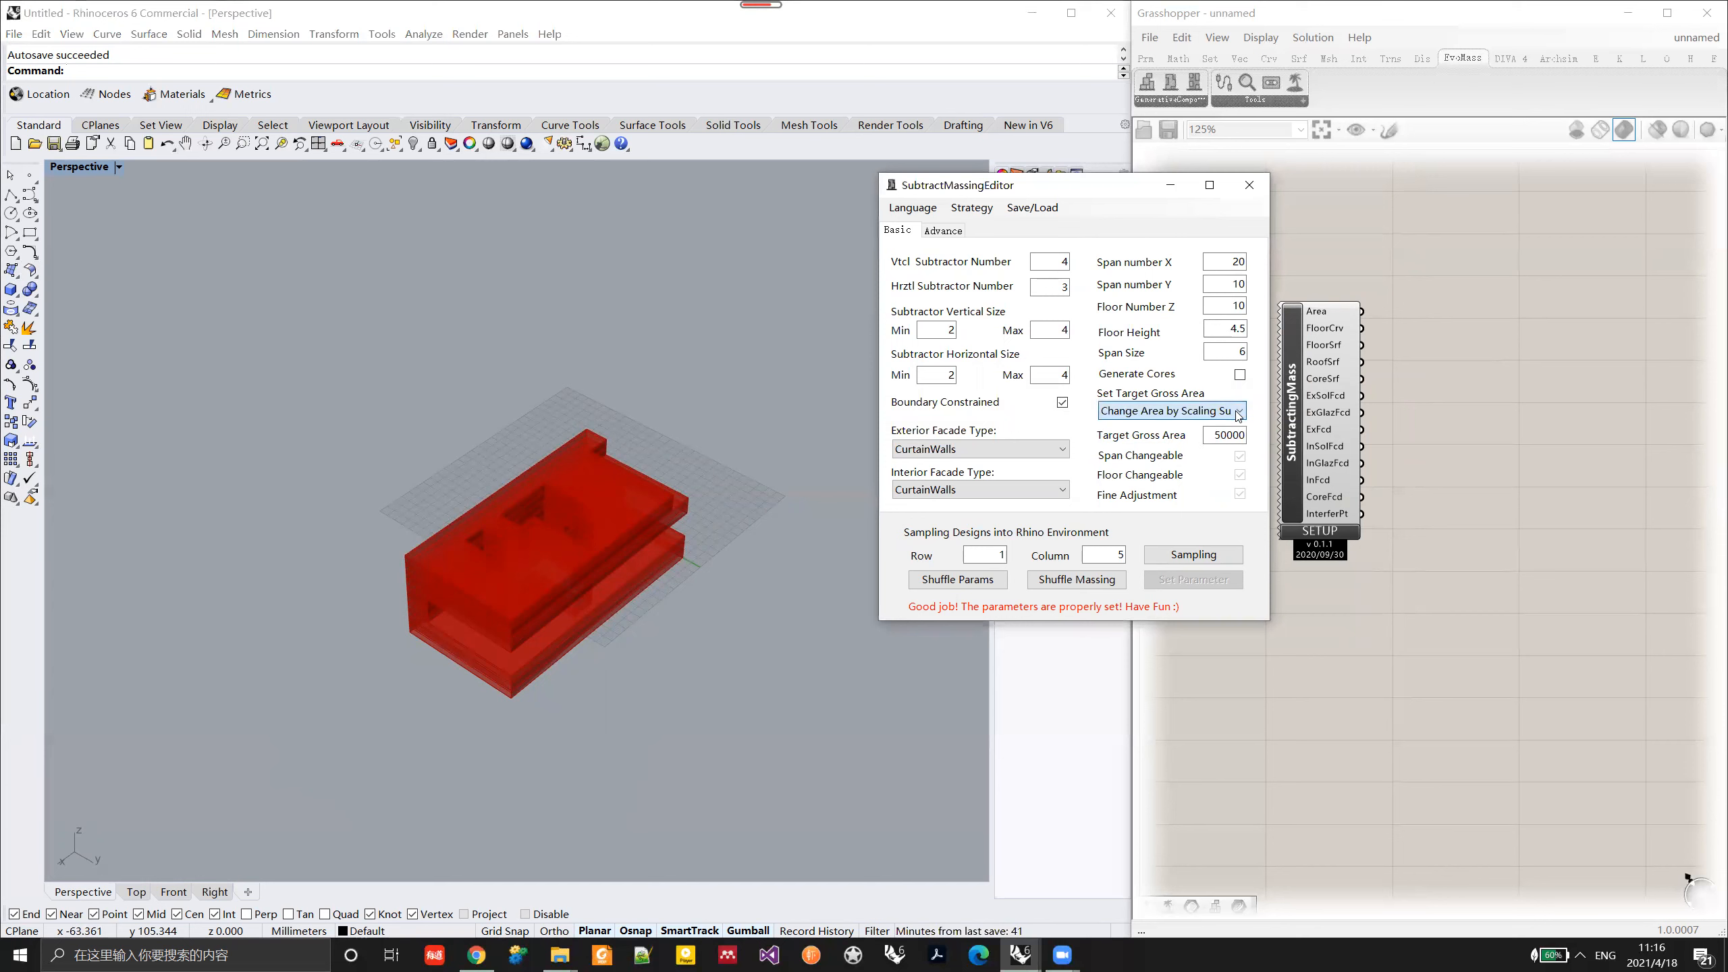
click(1082, 581)
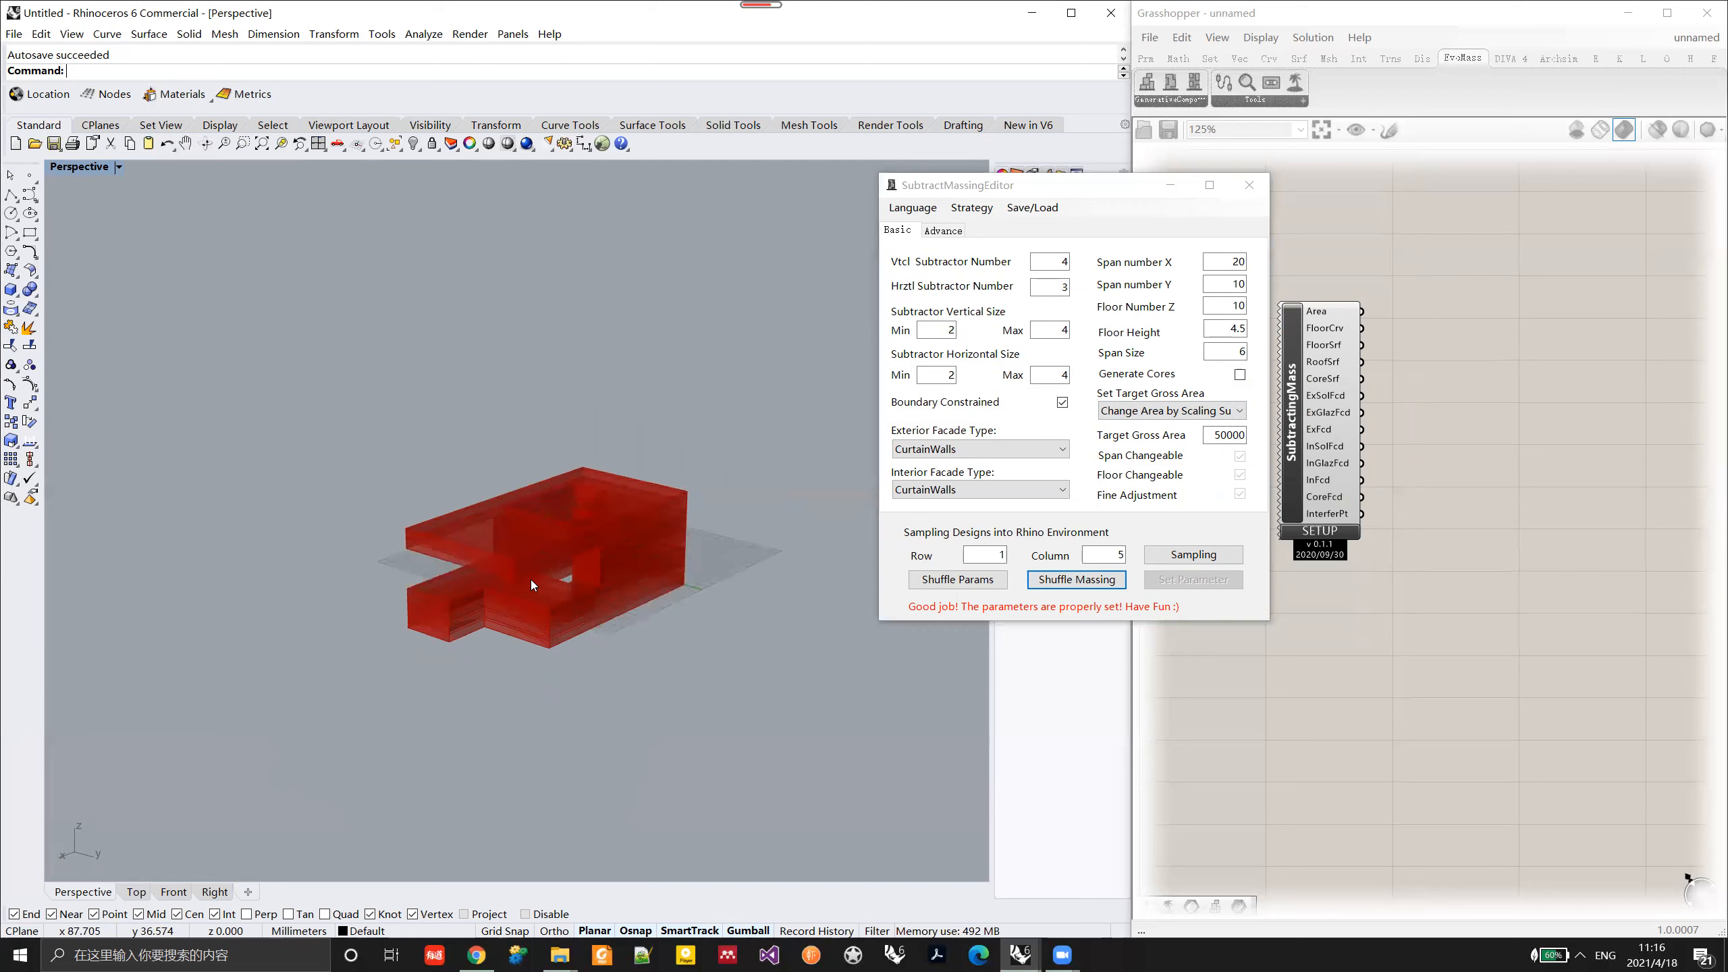
mouse_move(1319, 314)
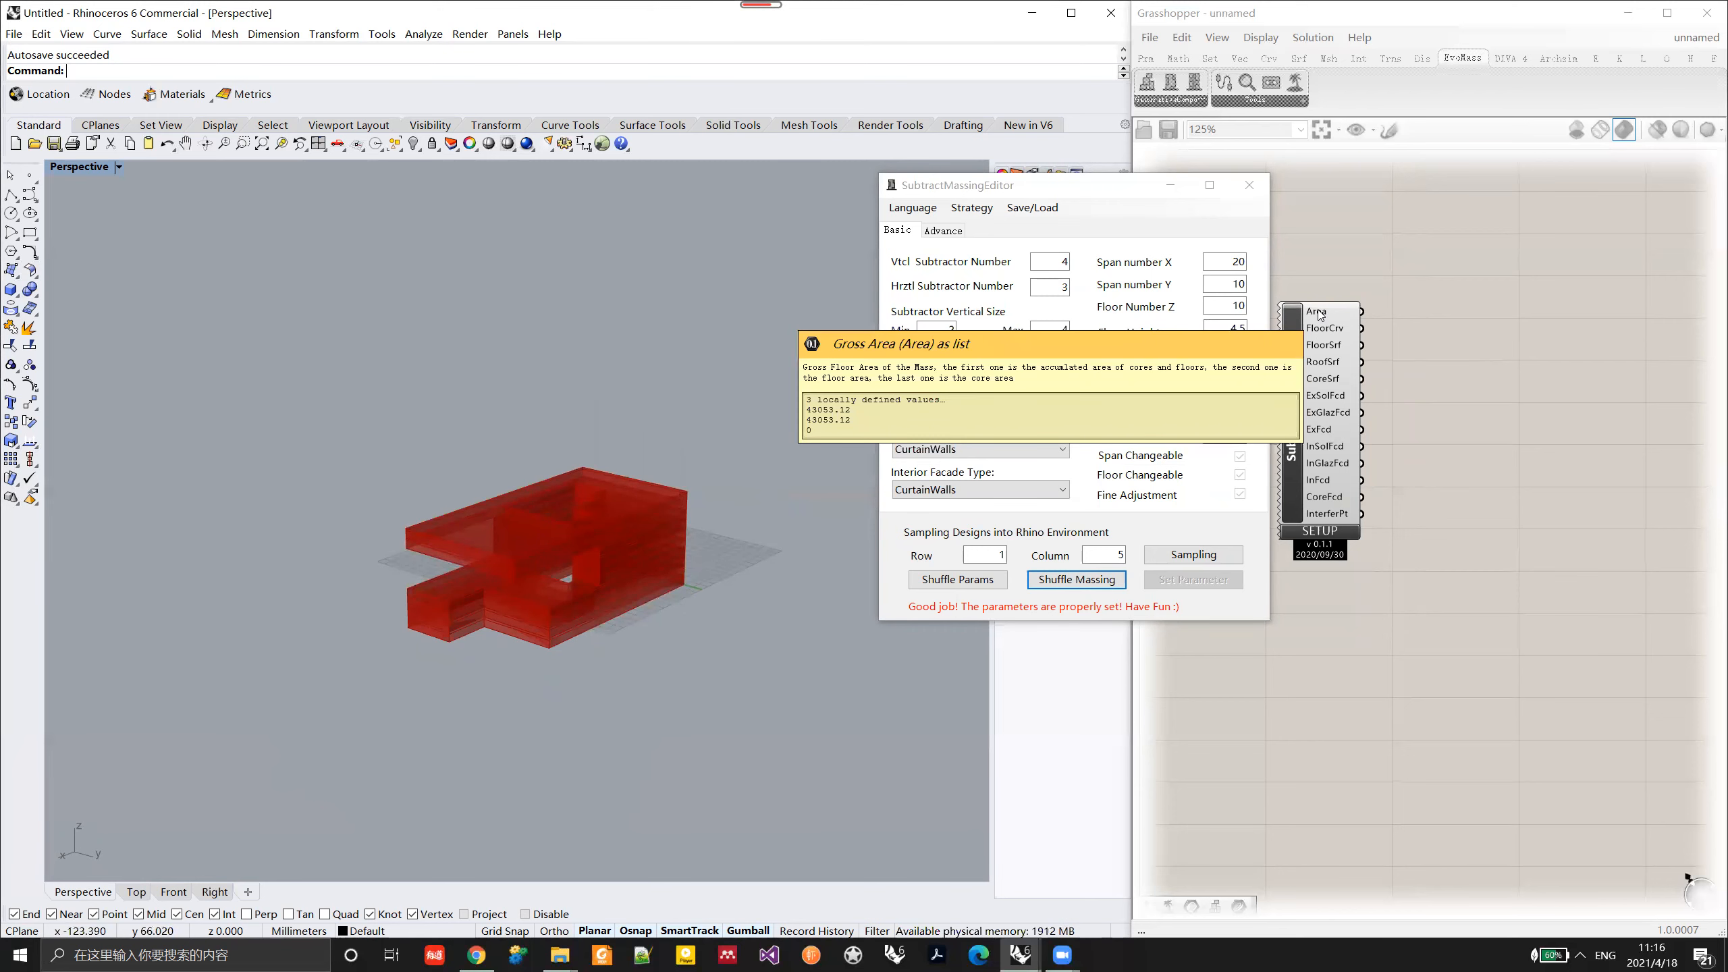
click(1224, 411)
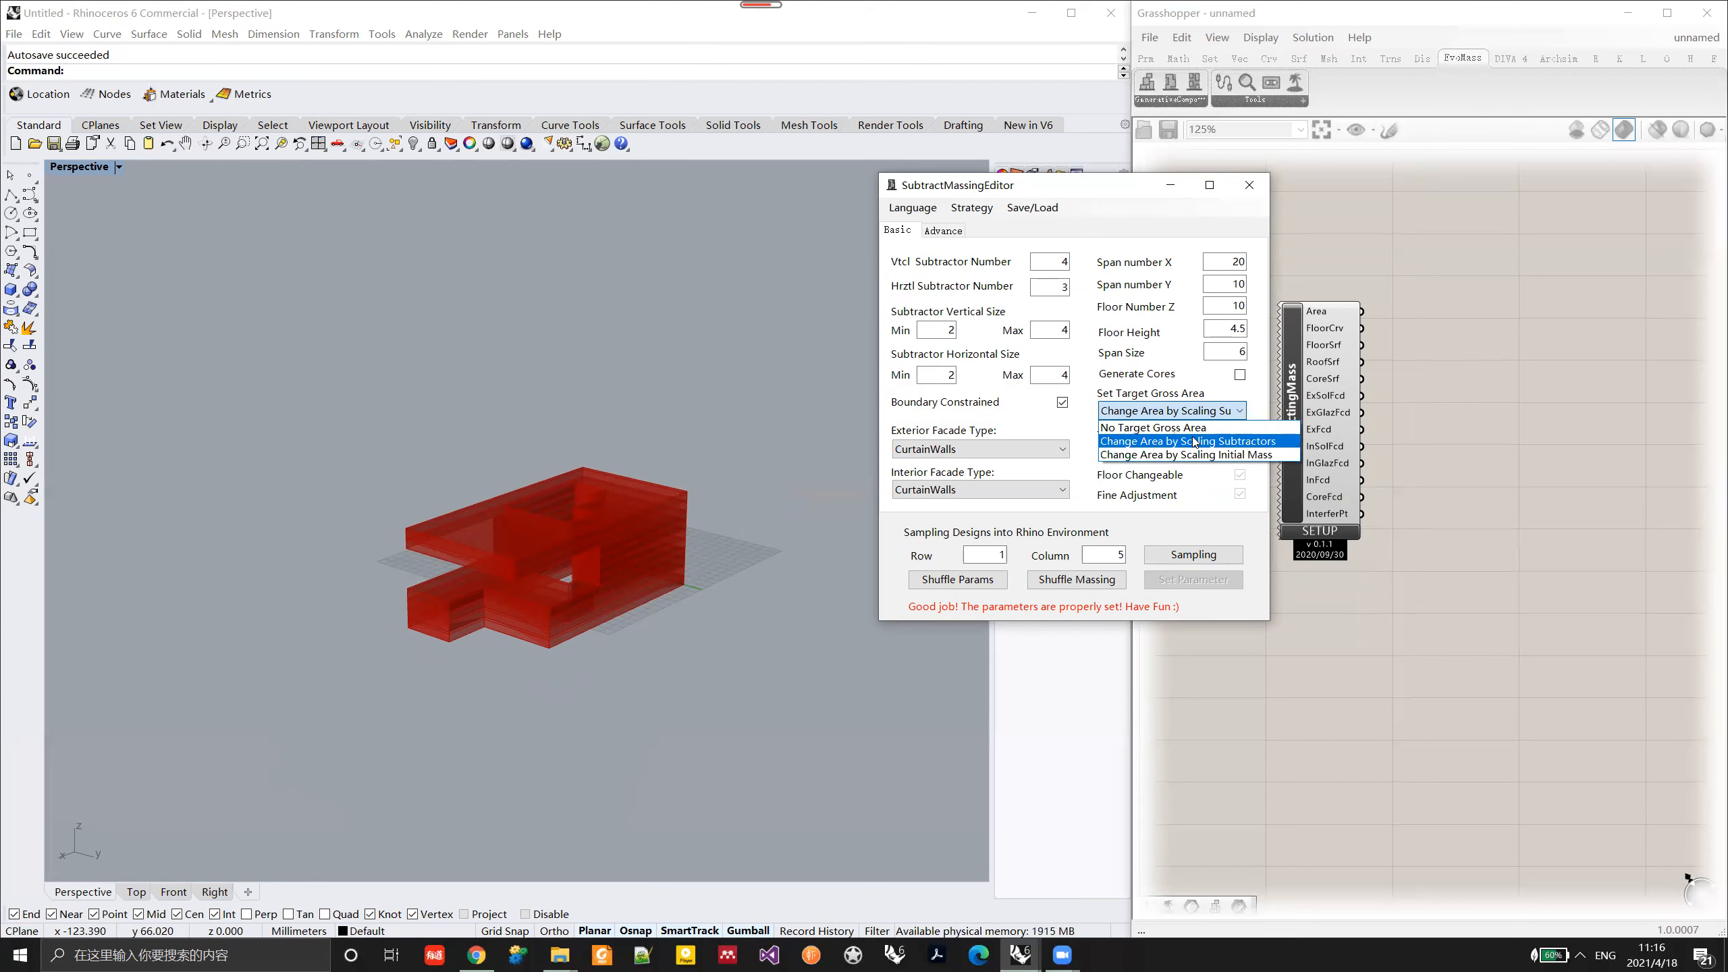
click(1053, 431)
right_drag(462, 584, 512, 494)
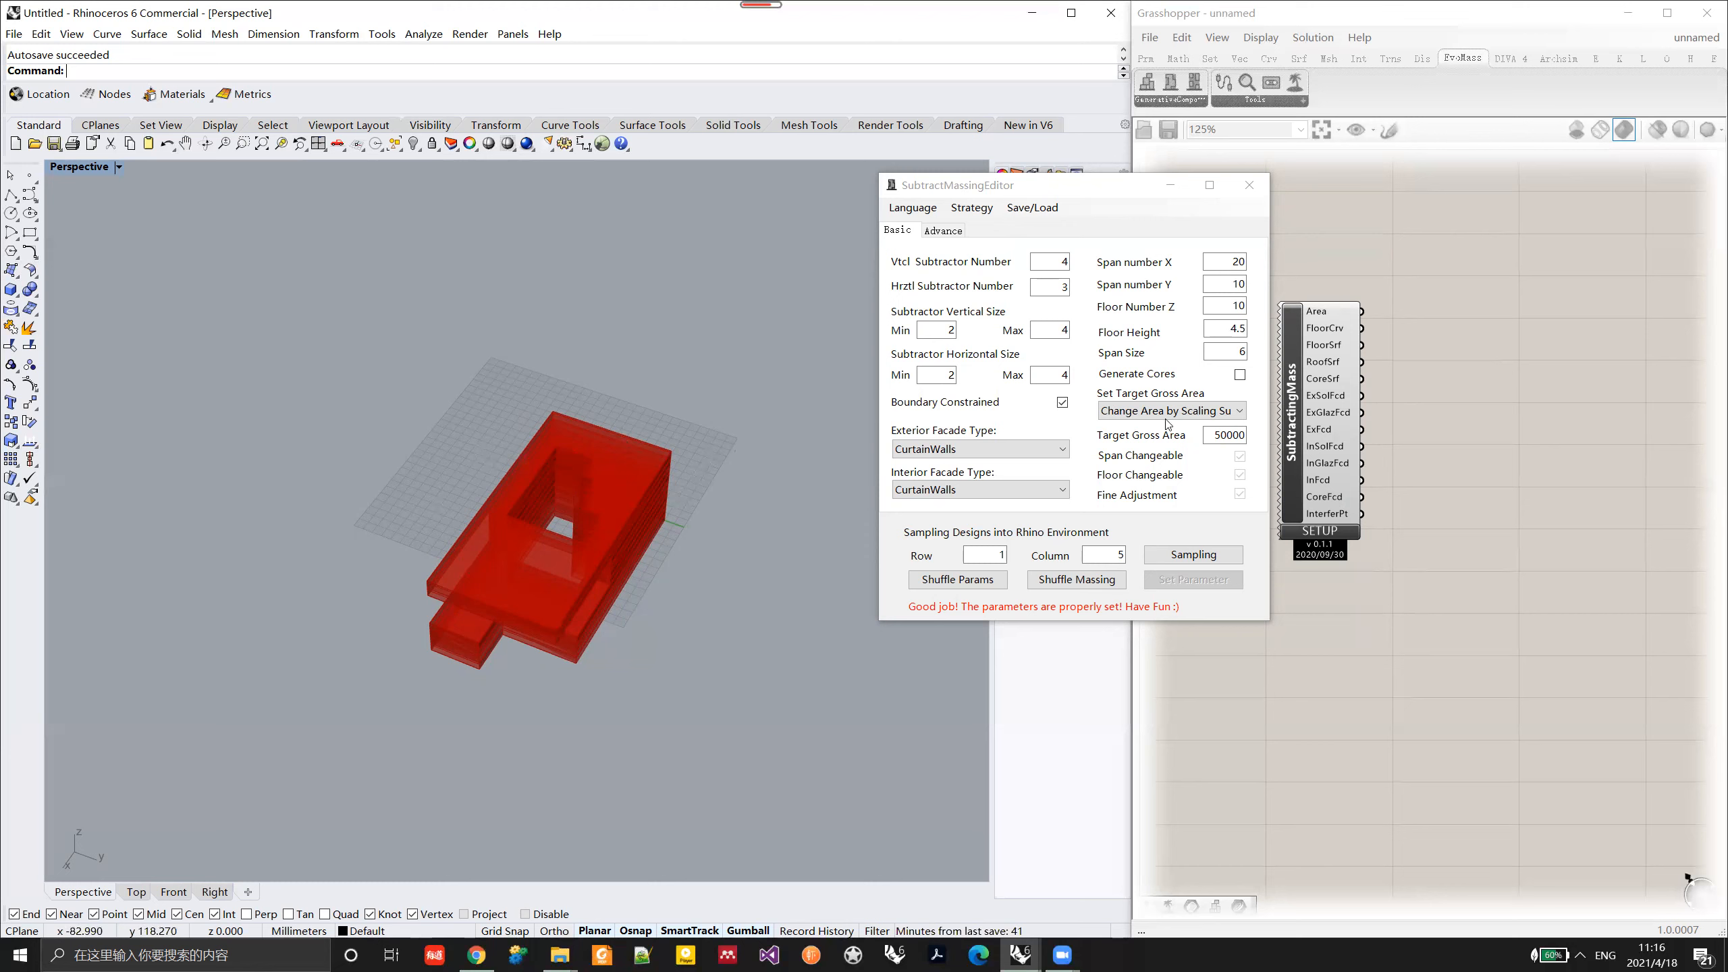
right_drag(611, 558, 587, 541)
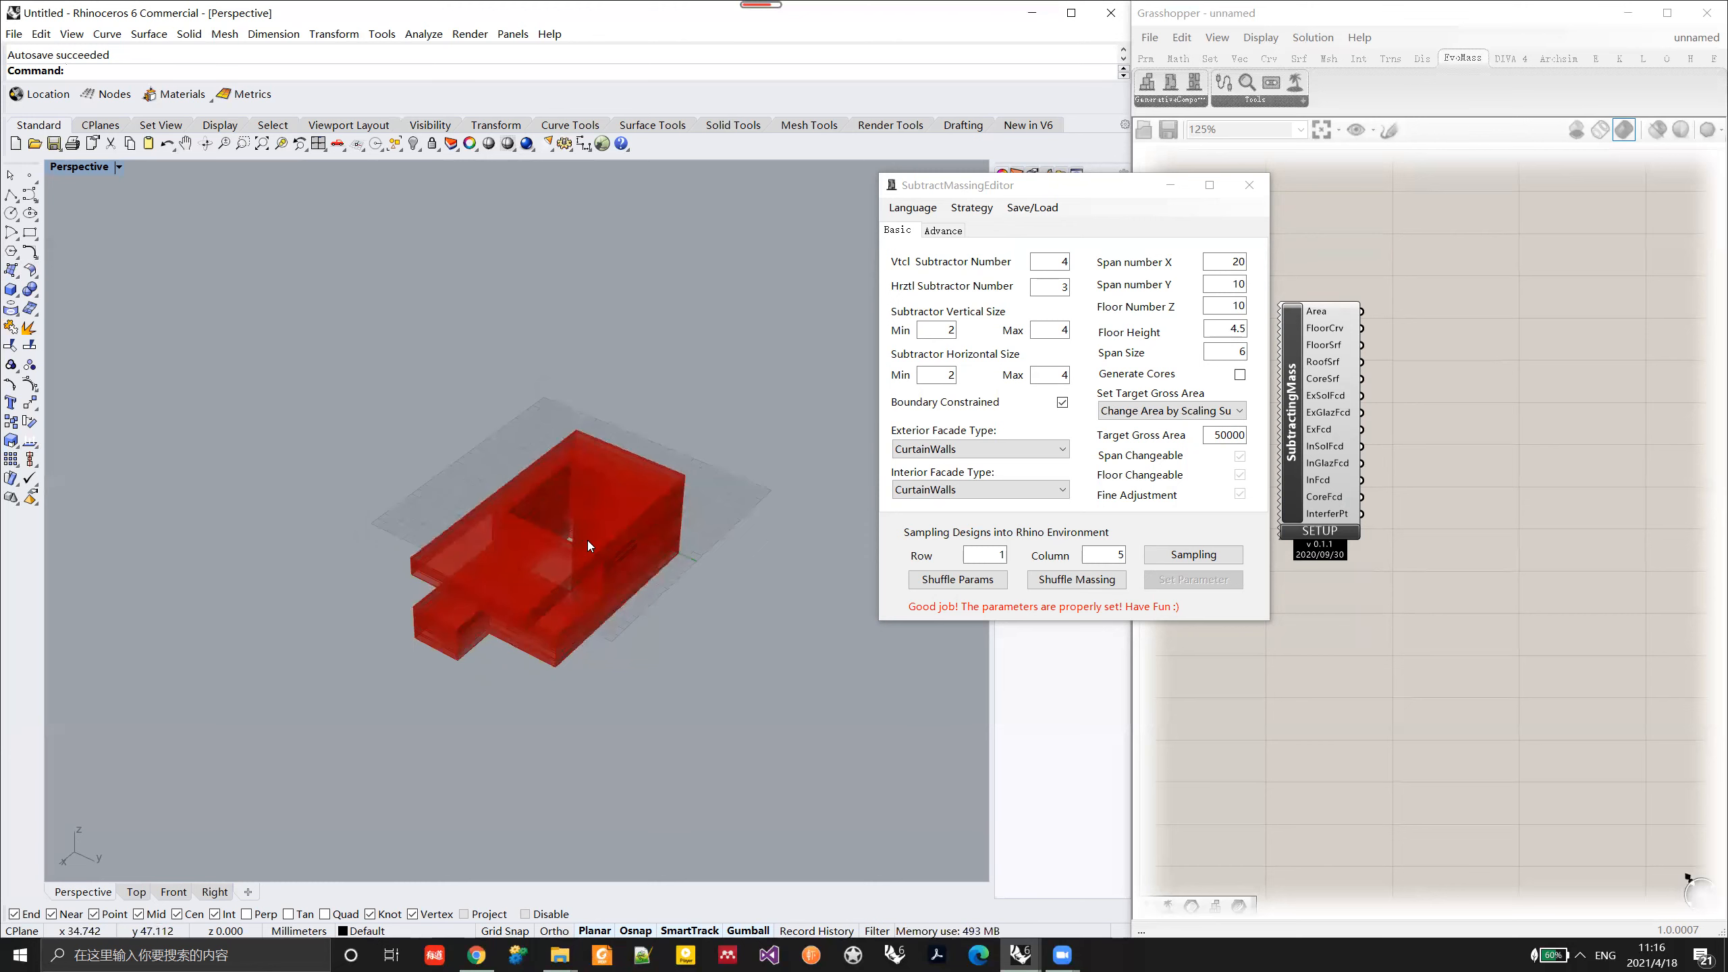
Step: Switch the target area mode to scaling the initial mass, apply it, check the gross area and shuffle the massing
click(1140, 411)
click(1156, 440)
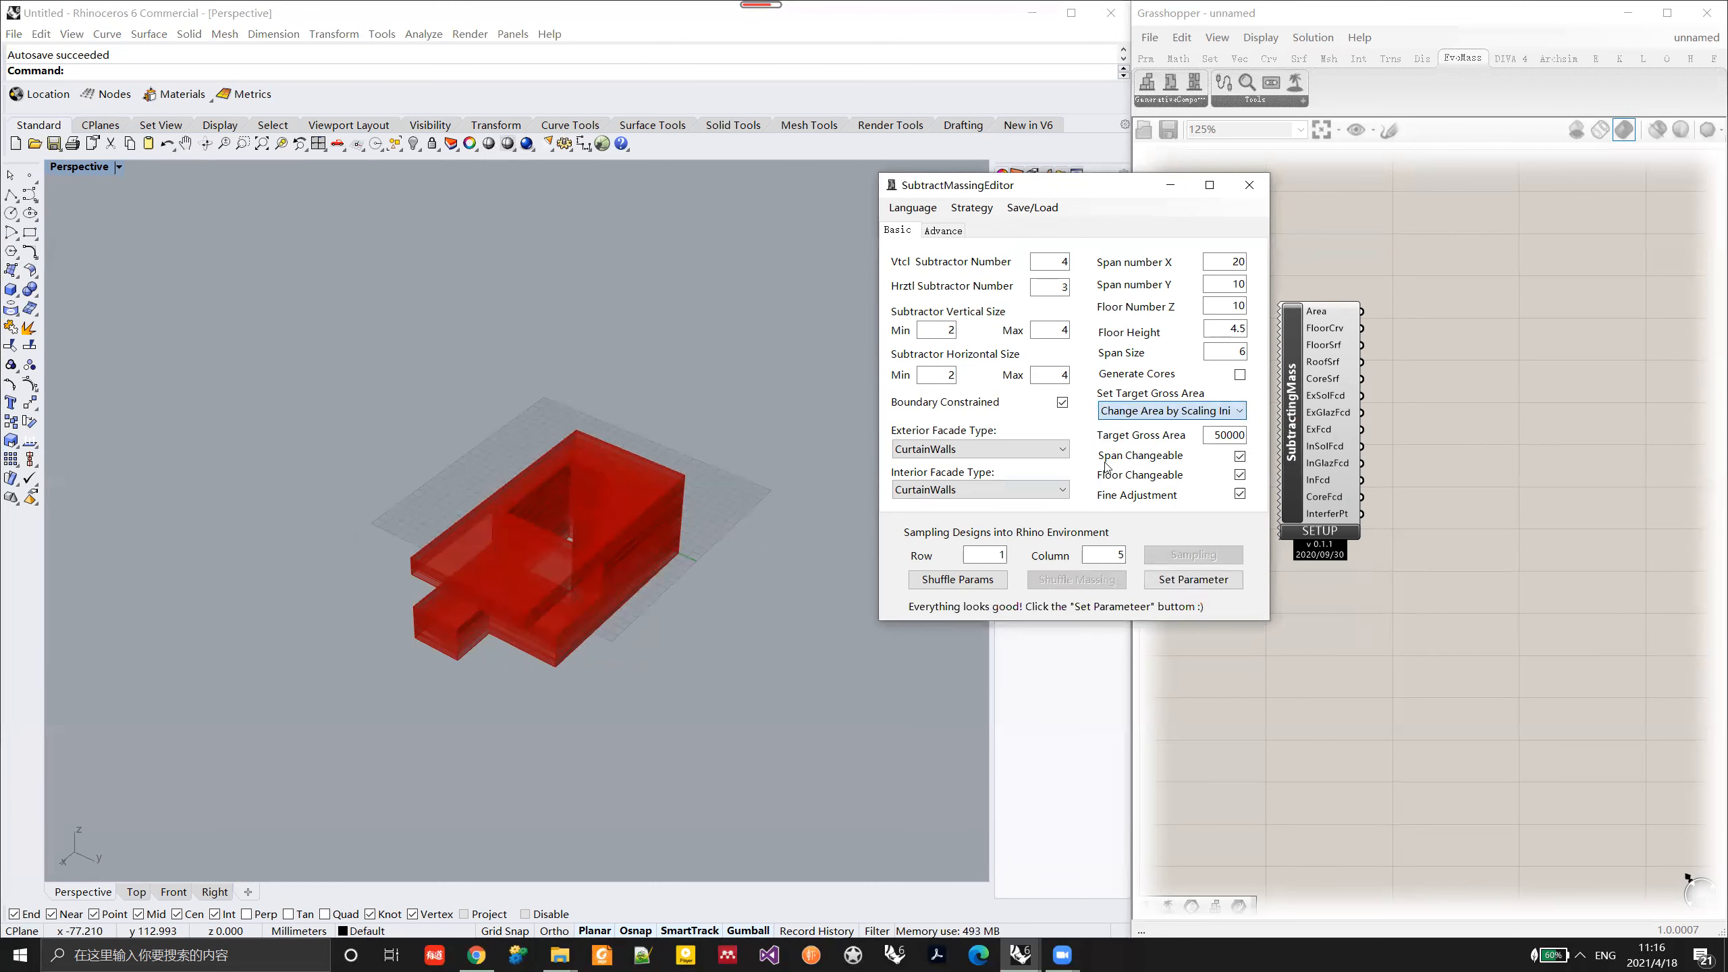
click(1193, 579)
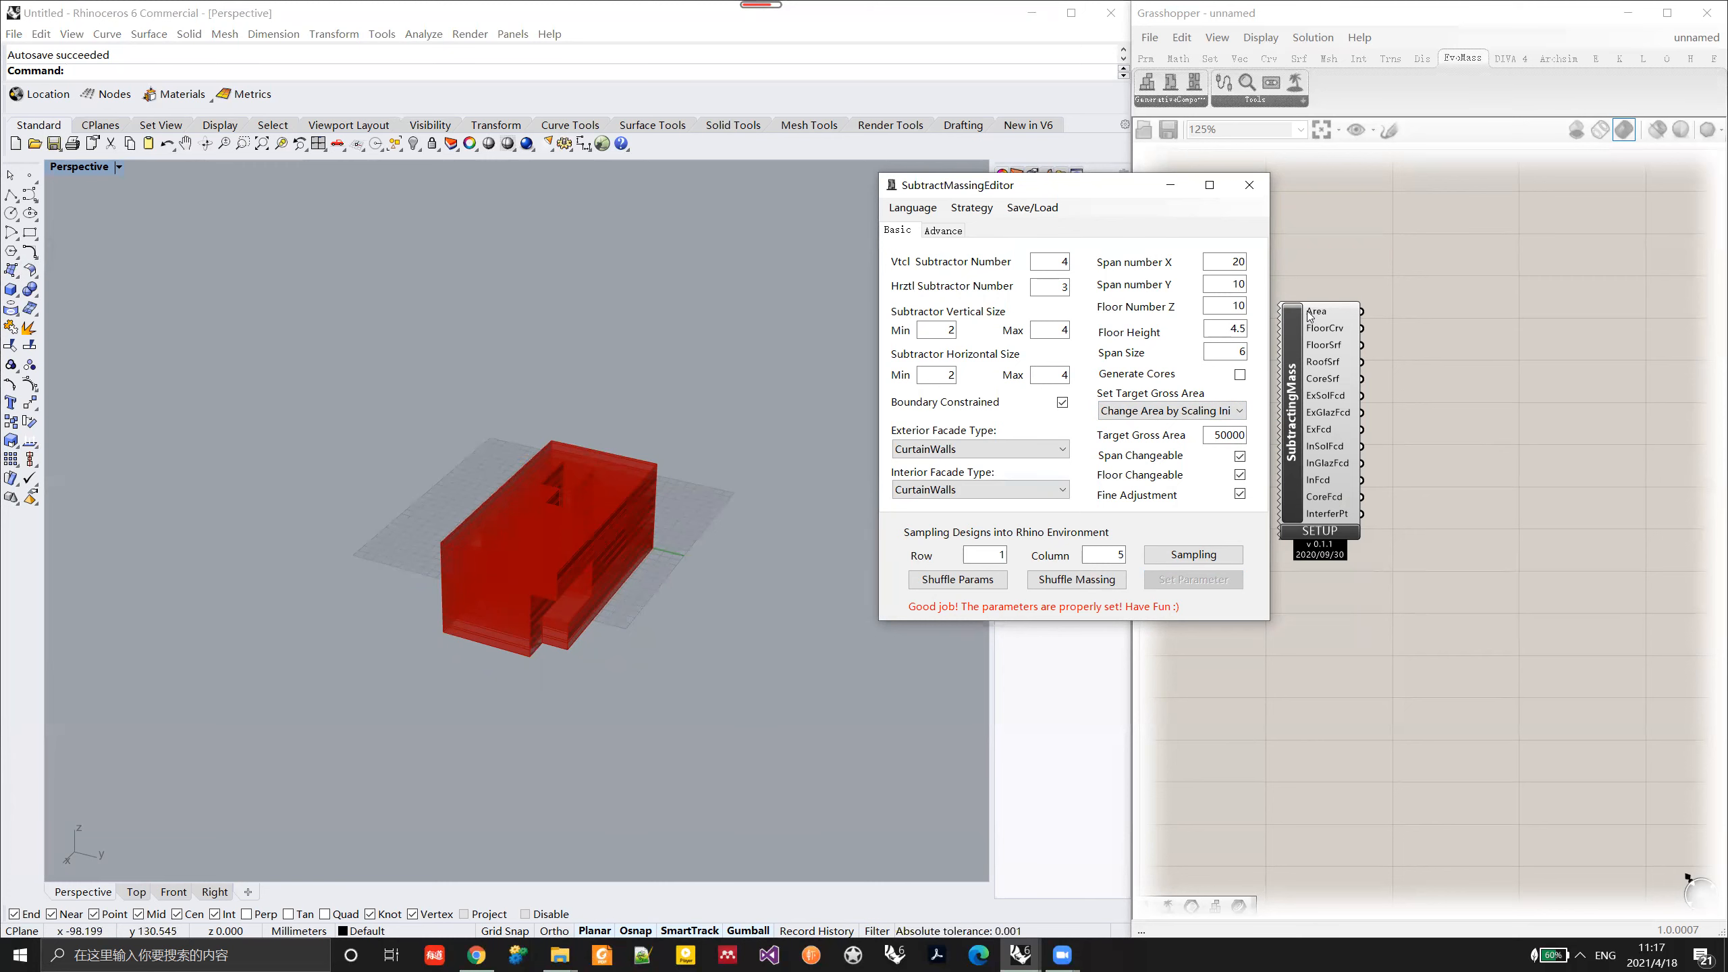
mouse_move(1309, 315)
click(1103, 585)
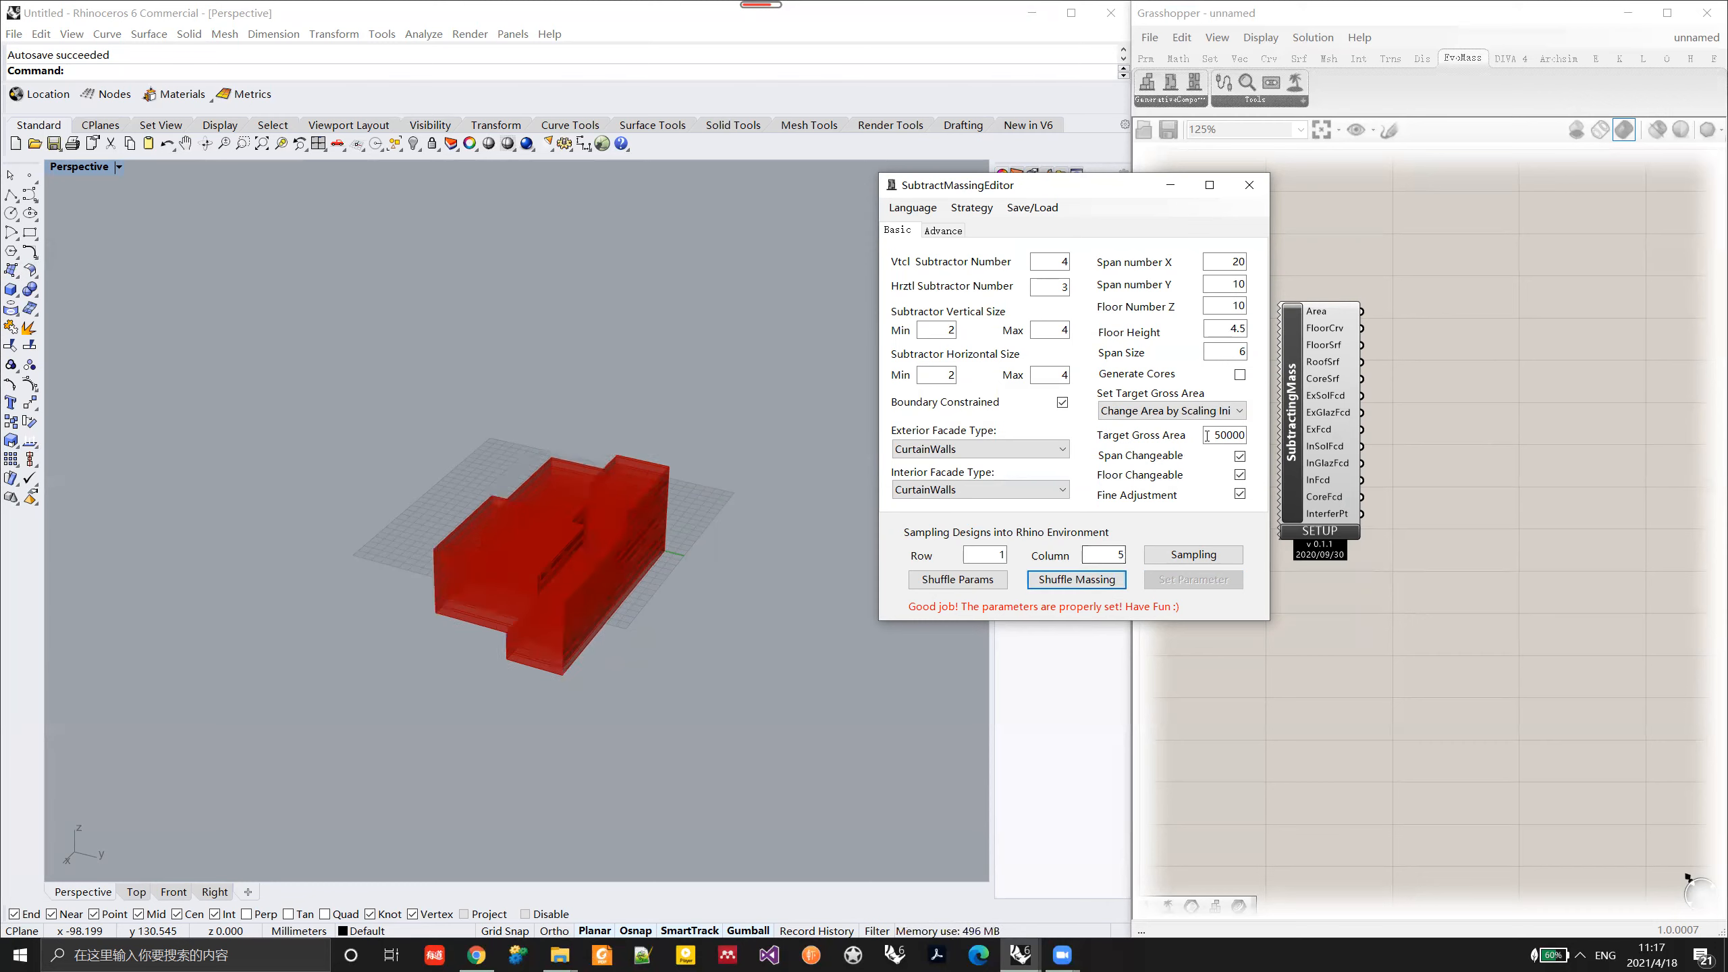
Step: Set the target area mode to No Target Gross Area and examine the massing's facades from different angles
click(1187, 411)
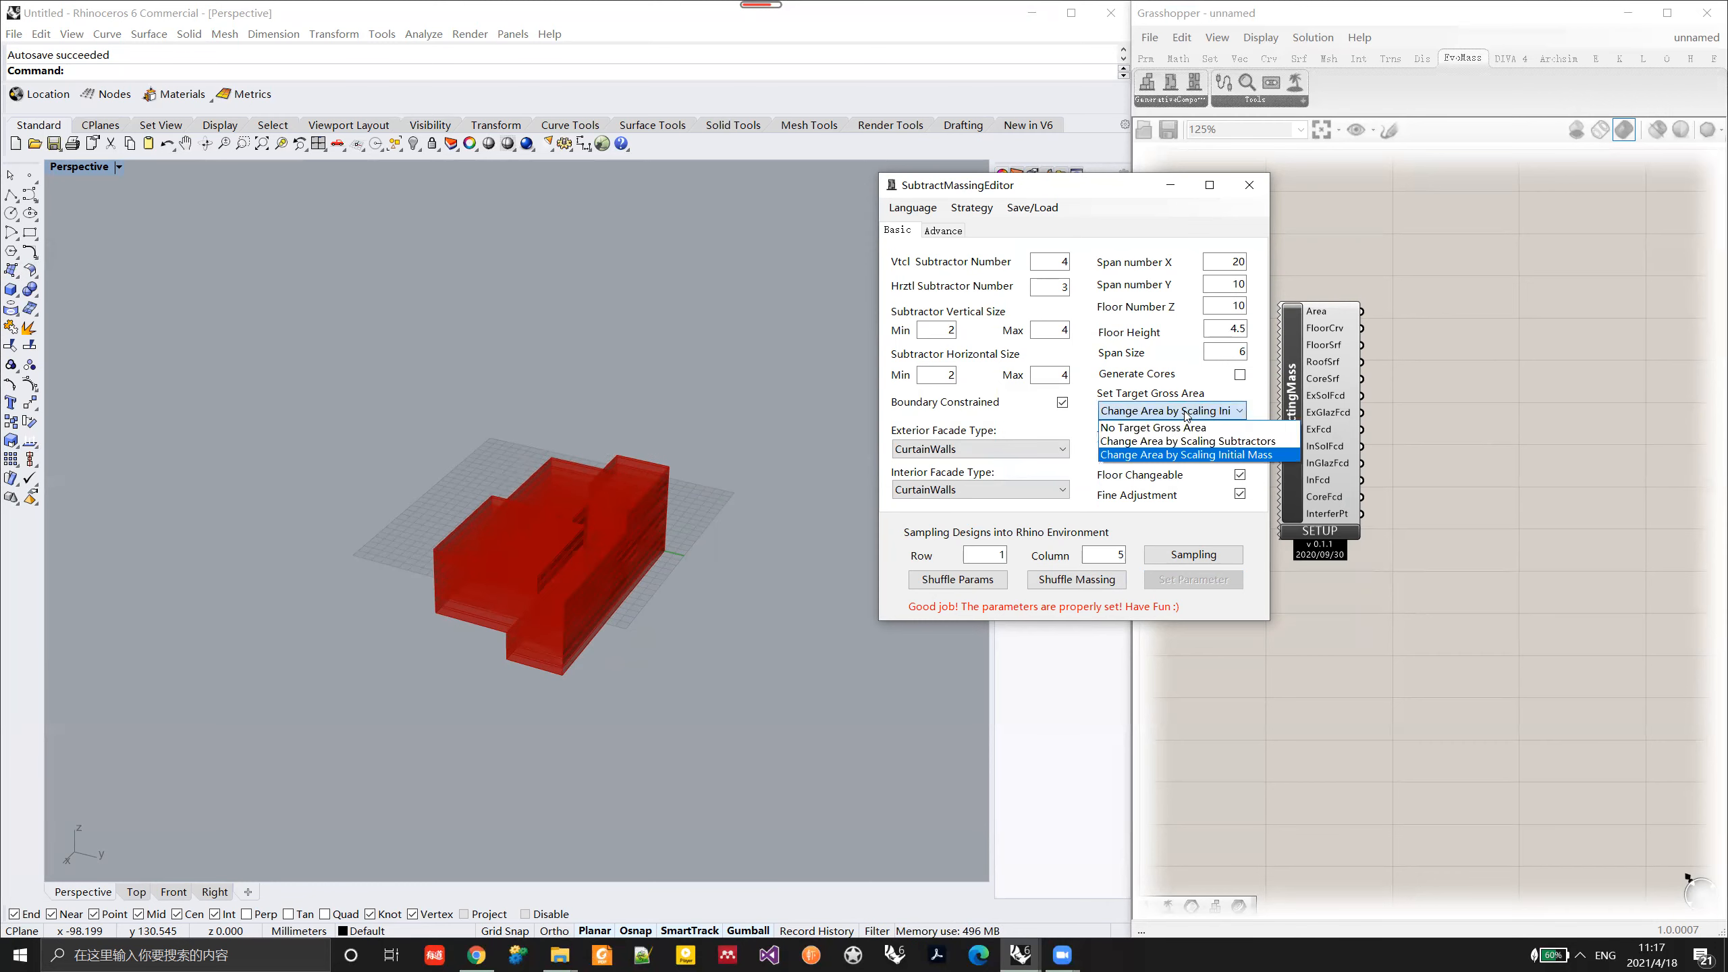
click(1157, 427)
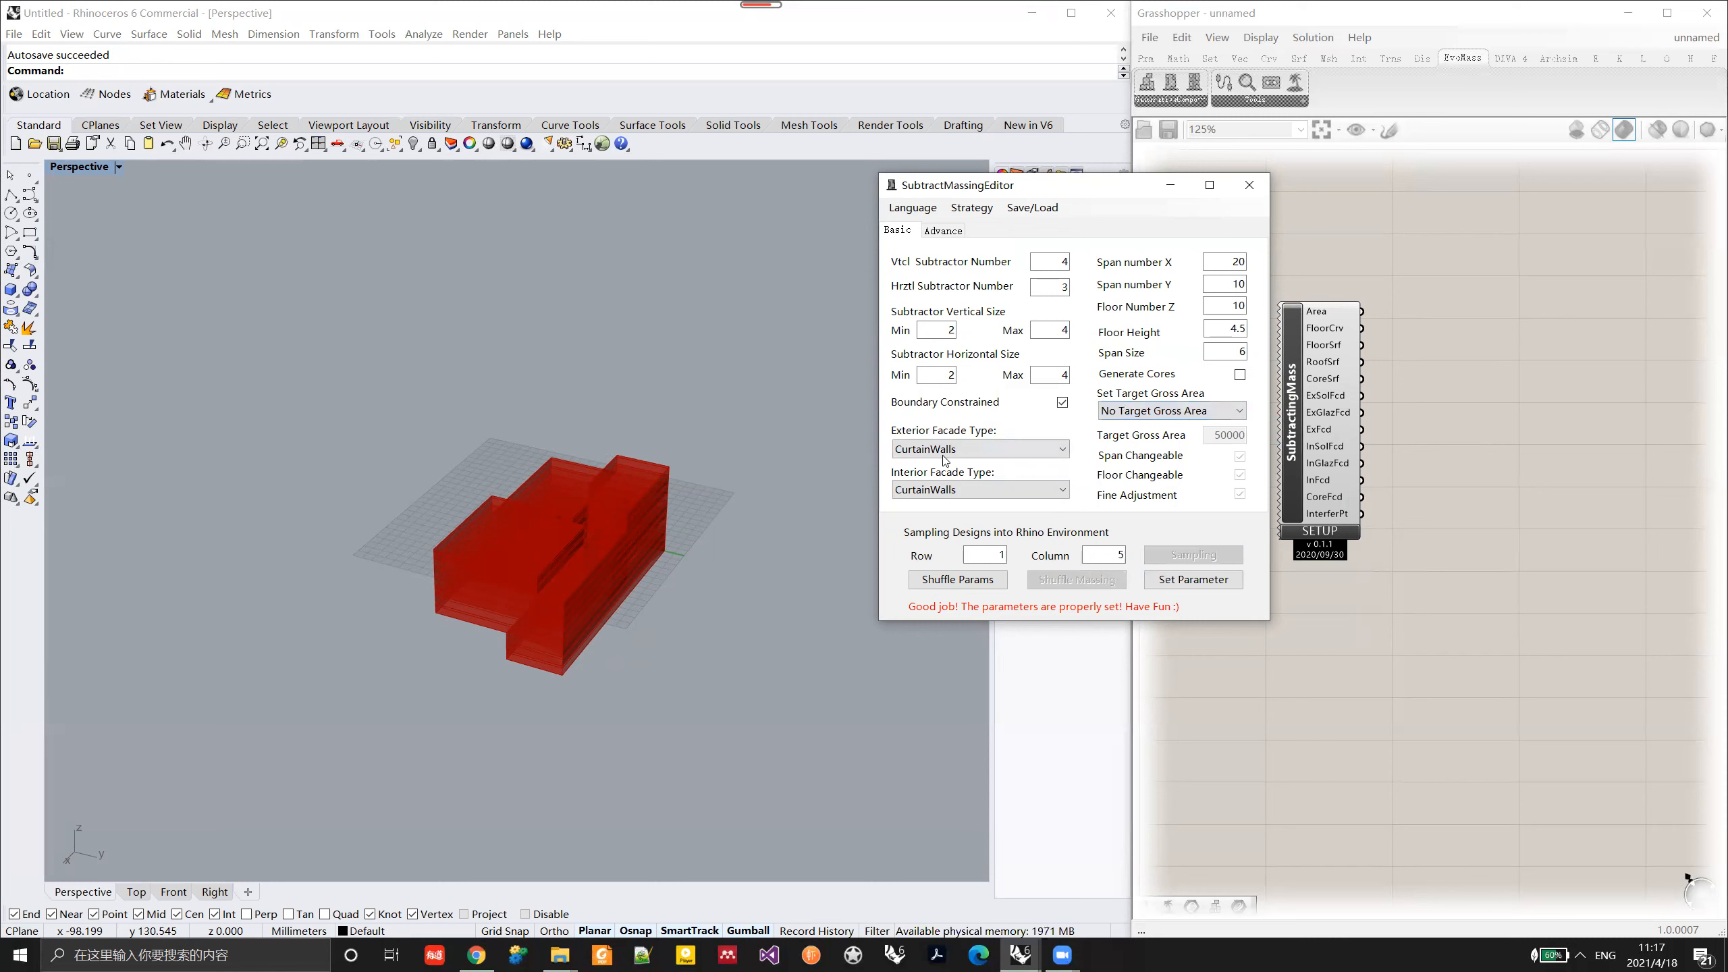
mouse_move(596, 601)
right_down()
mouse_move(598, 571)
mouse_move(555, 575)
mouse_move(602, 579)
right_up()
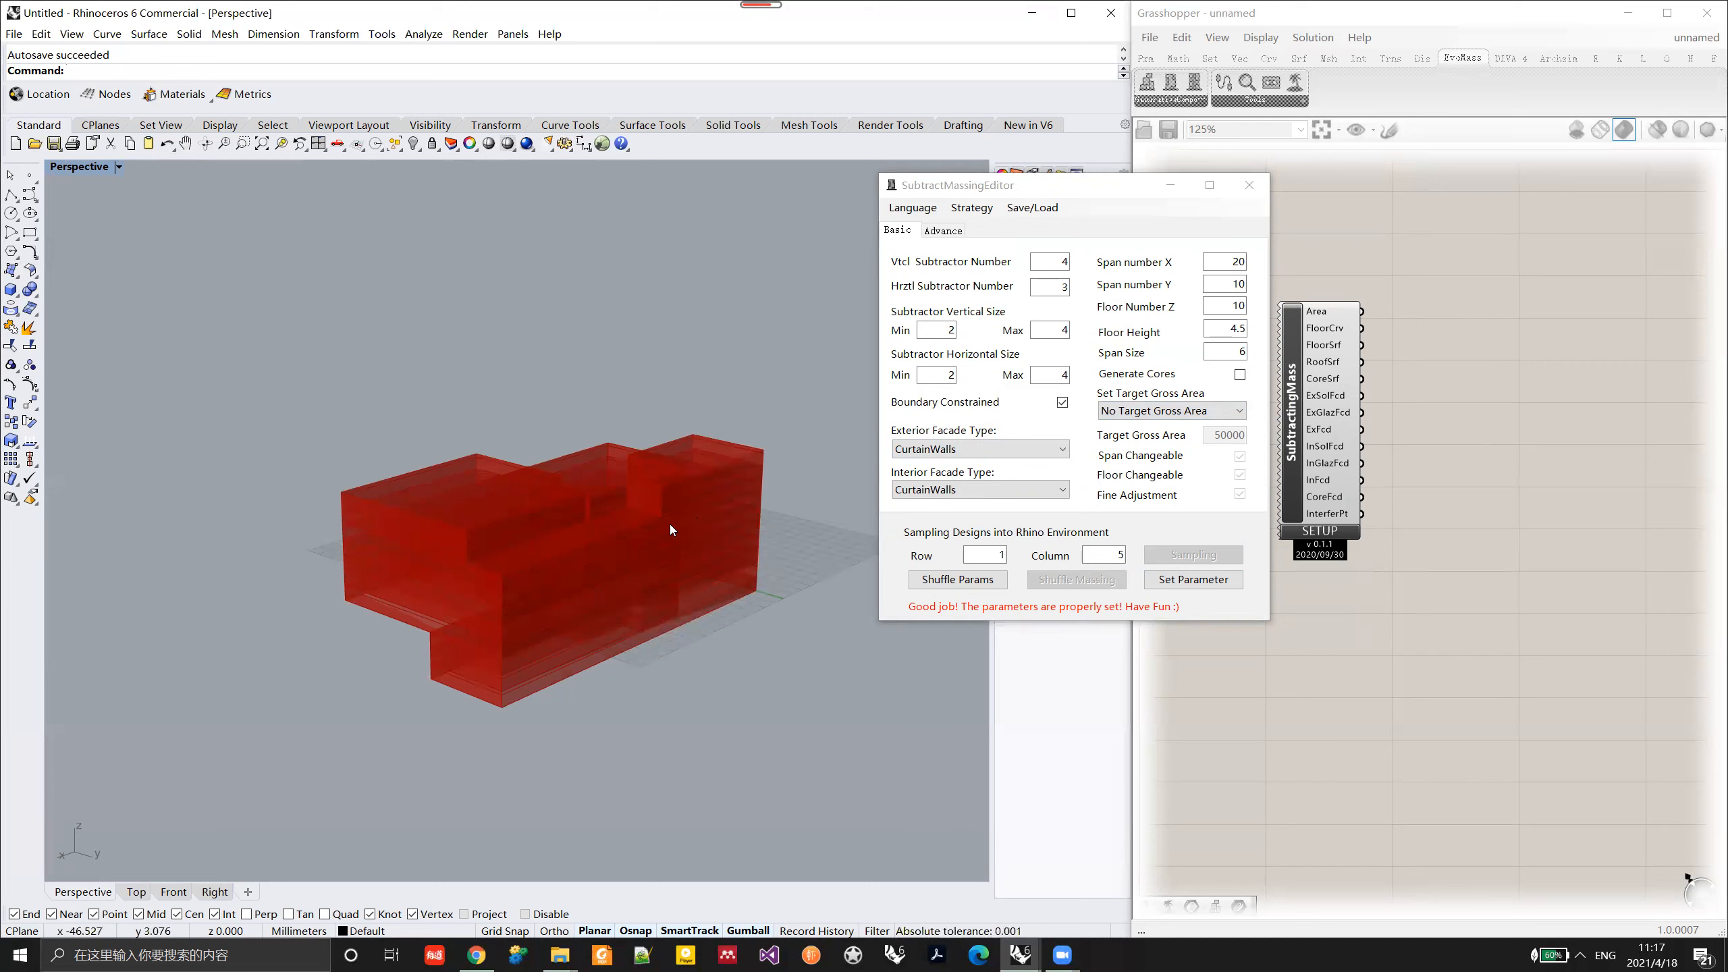
right_drag(670, 523, 682, 553)
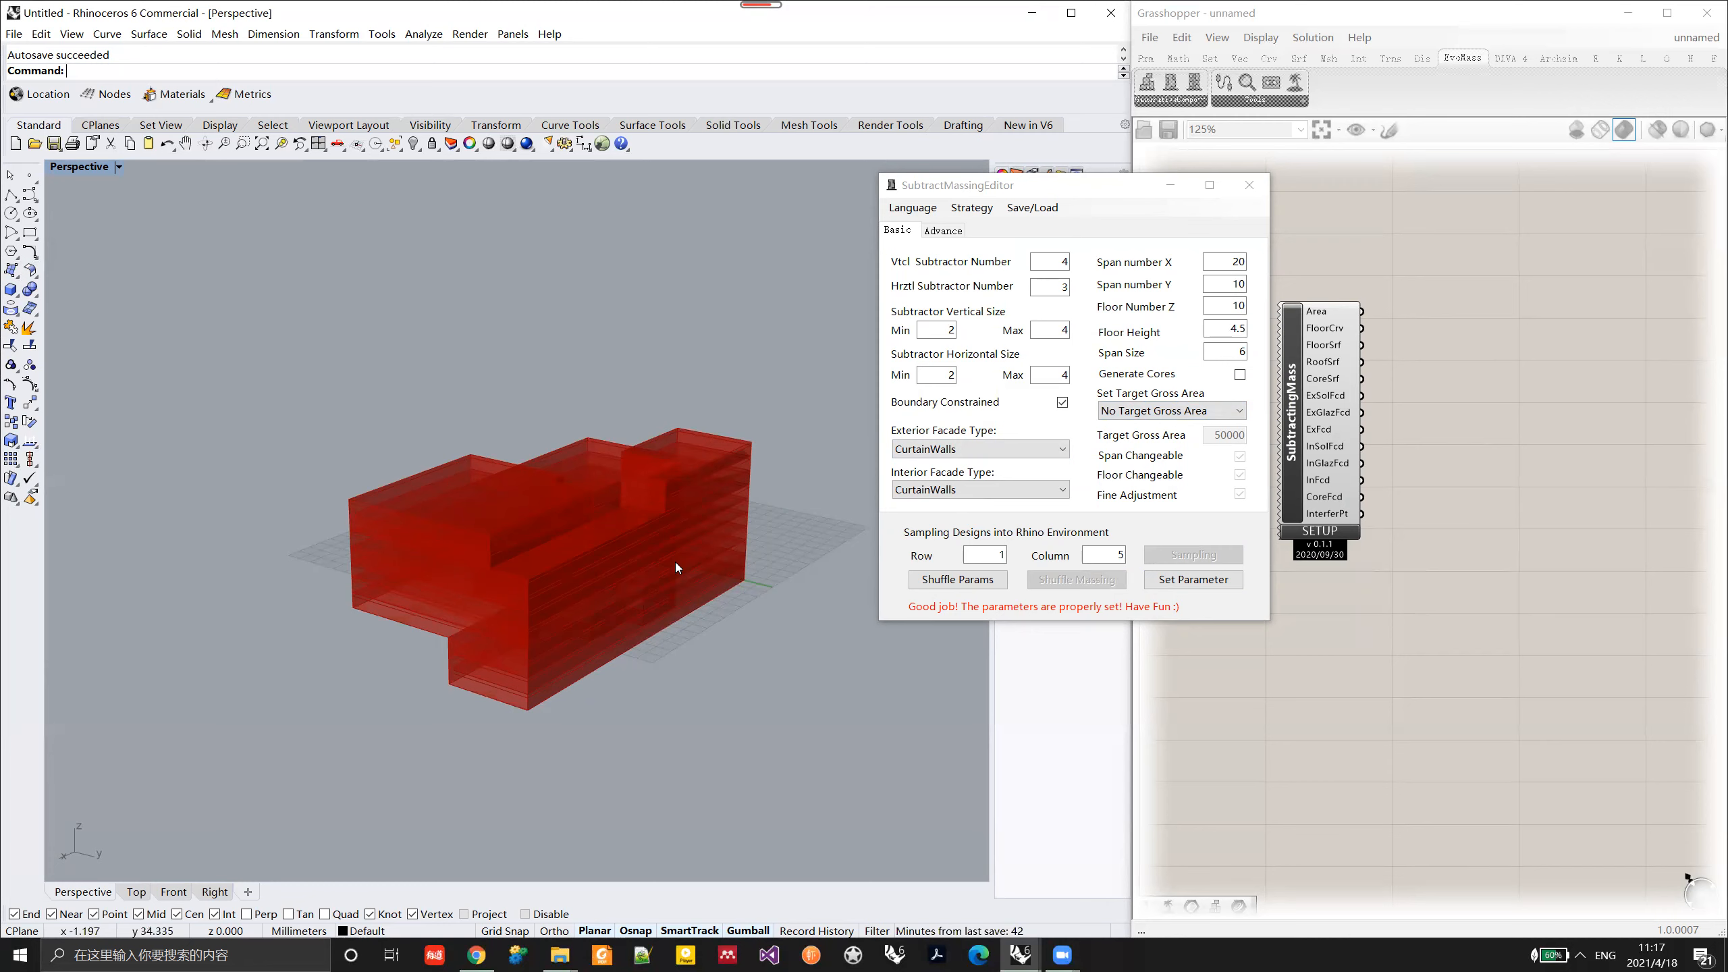
right_drag(675, 563, 589, 610)
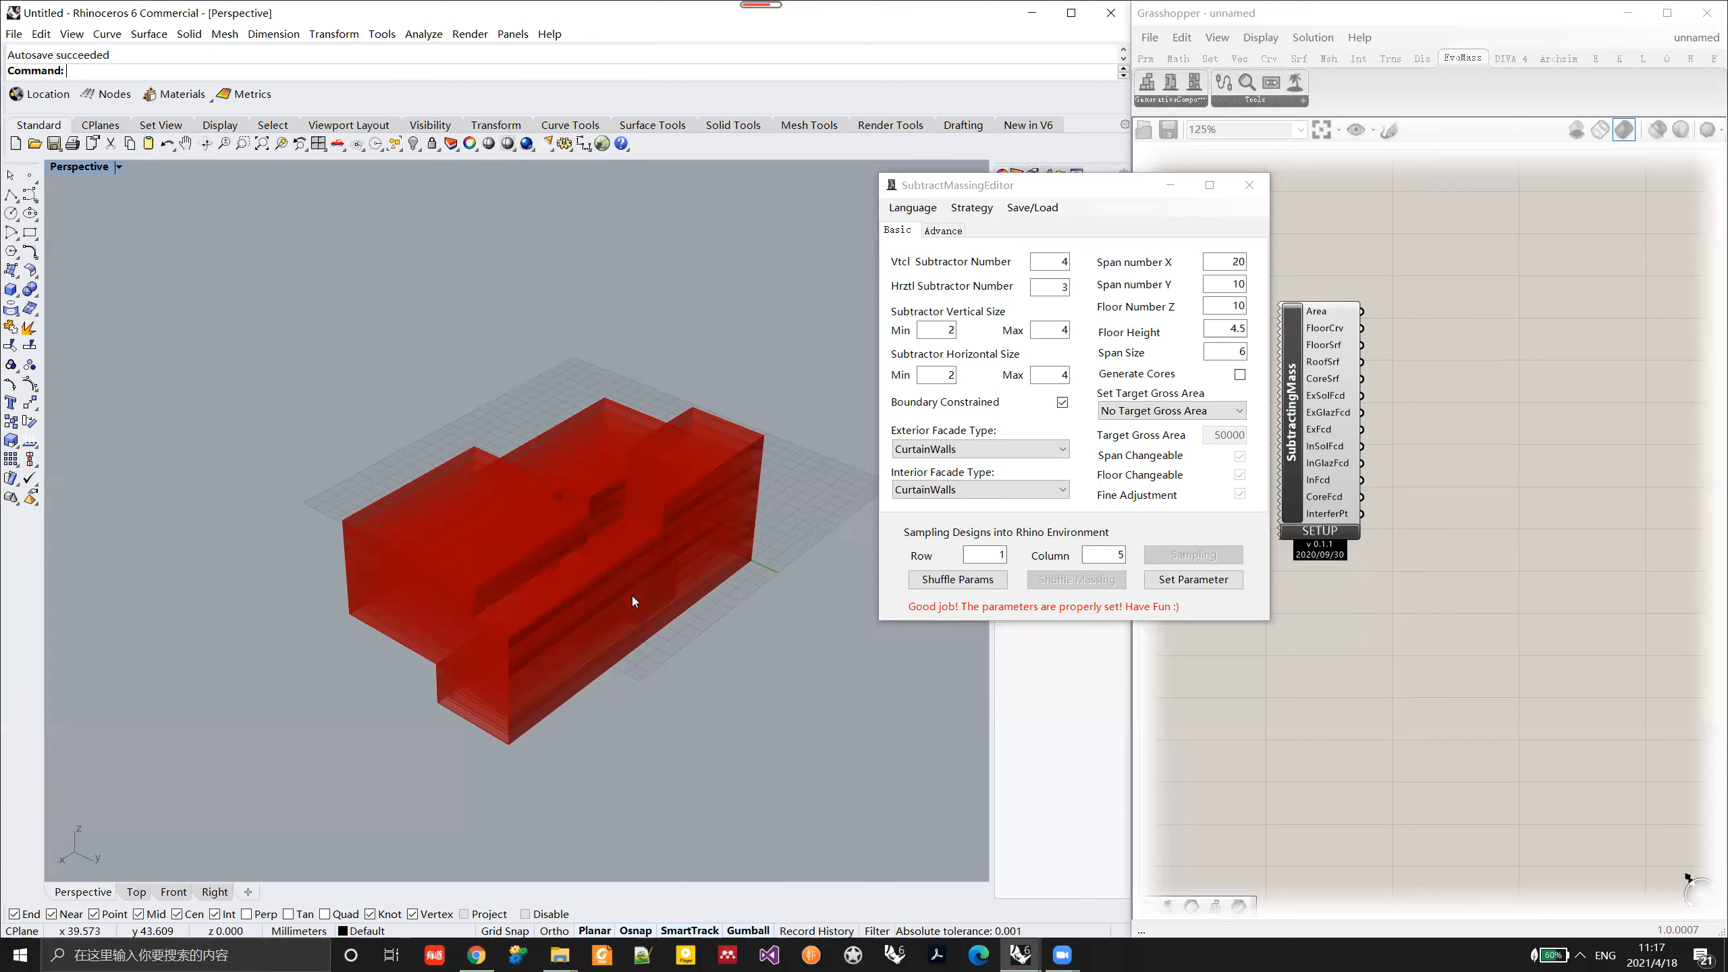
right_drag(631, 596, 643, 571)
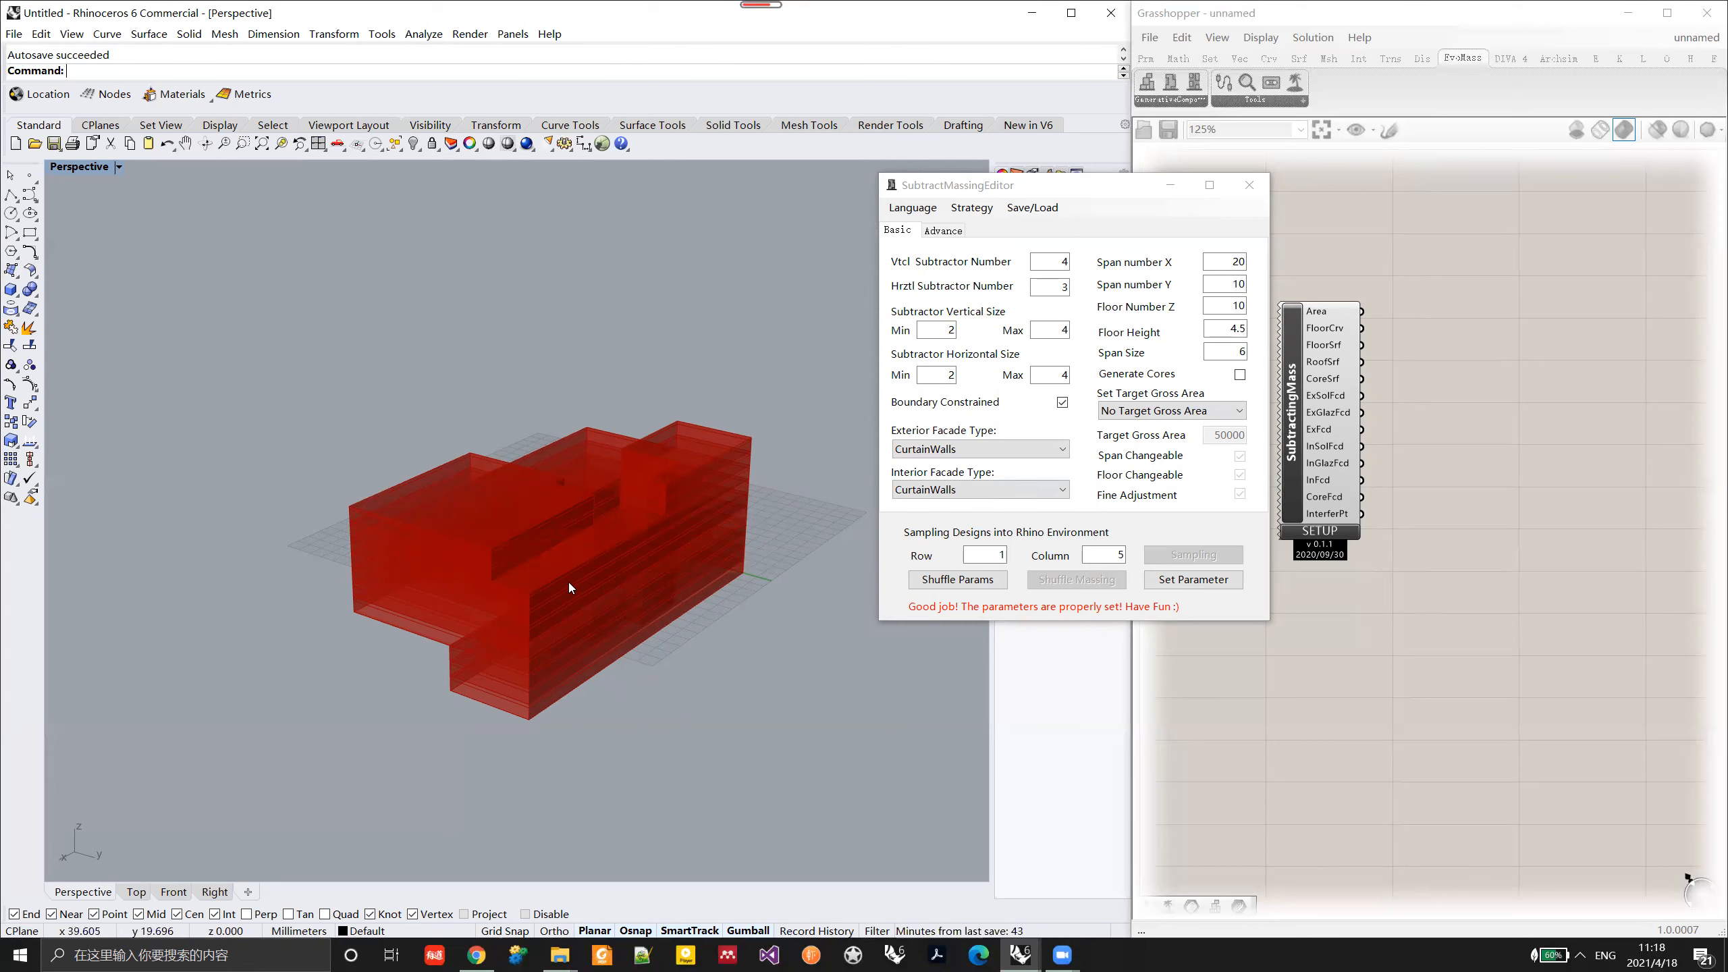
Step: Set both the exterior and interior facade types to Windows and apply the parameters
click(910, 451)
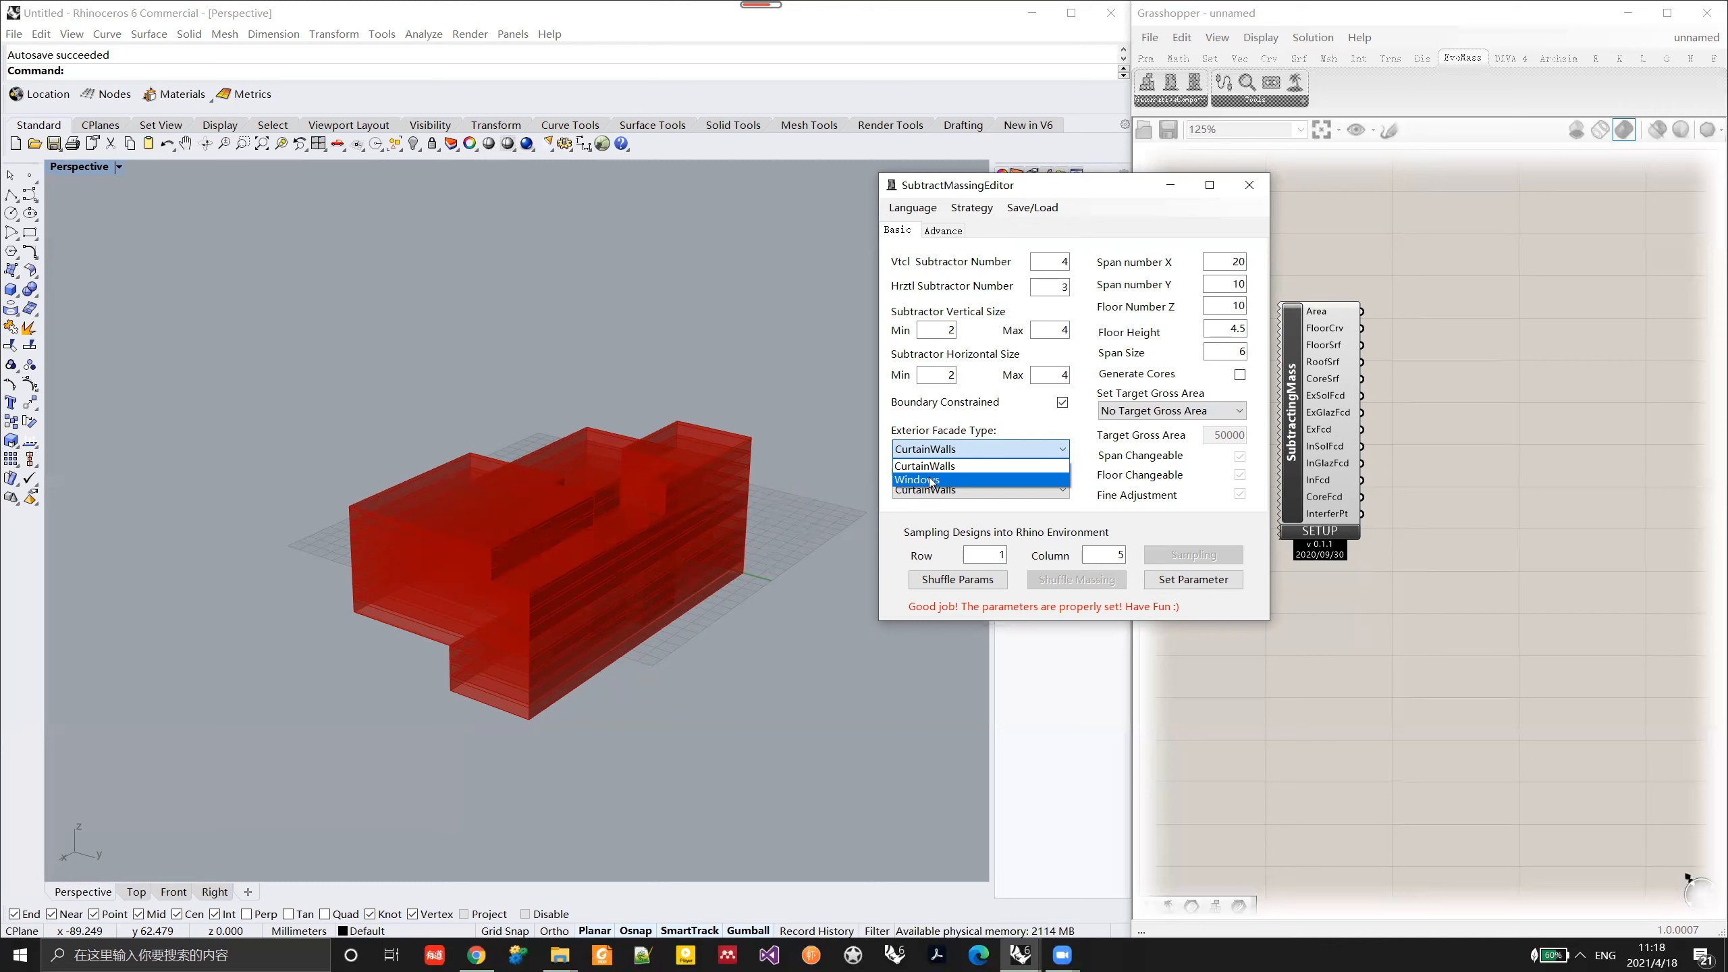
click(930, 481)
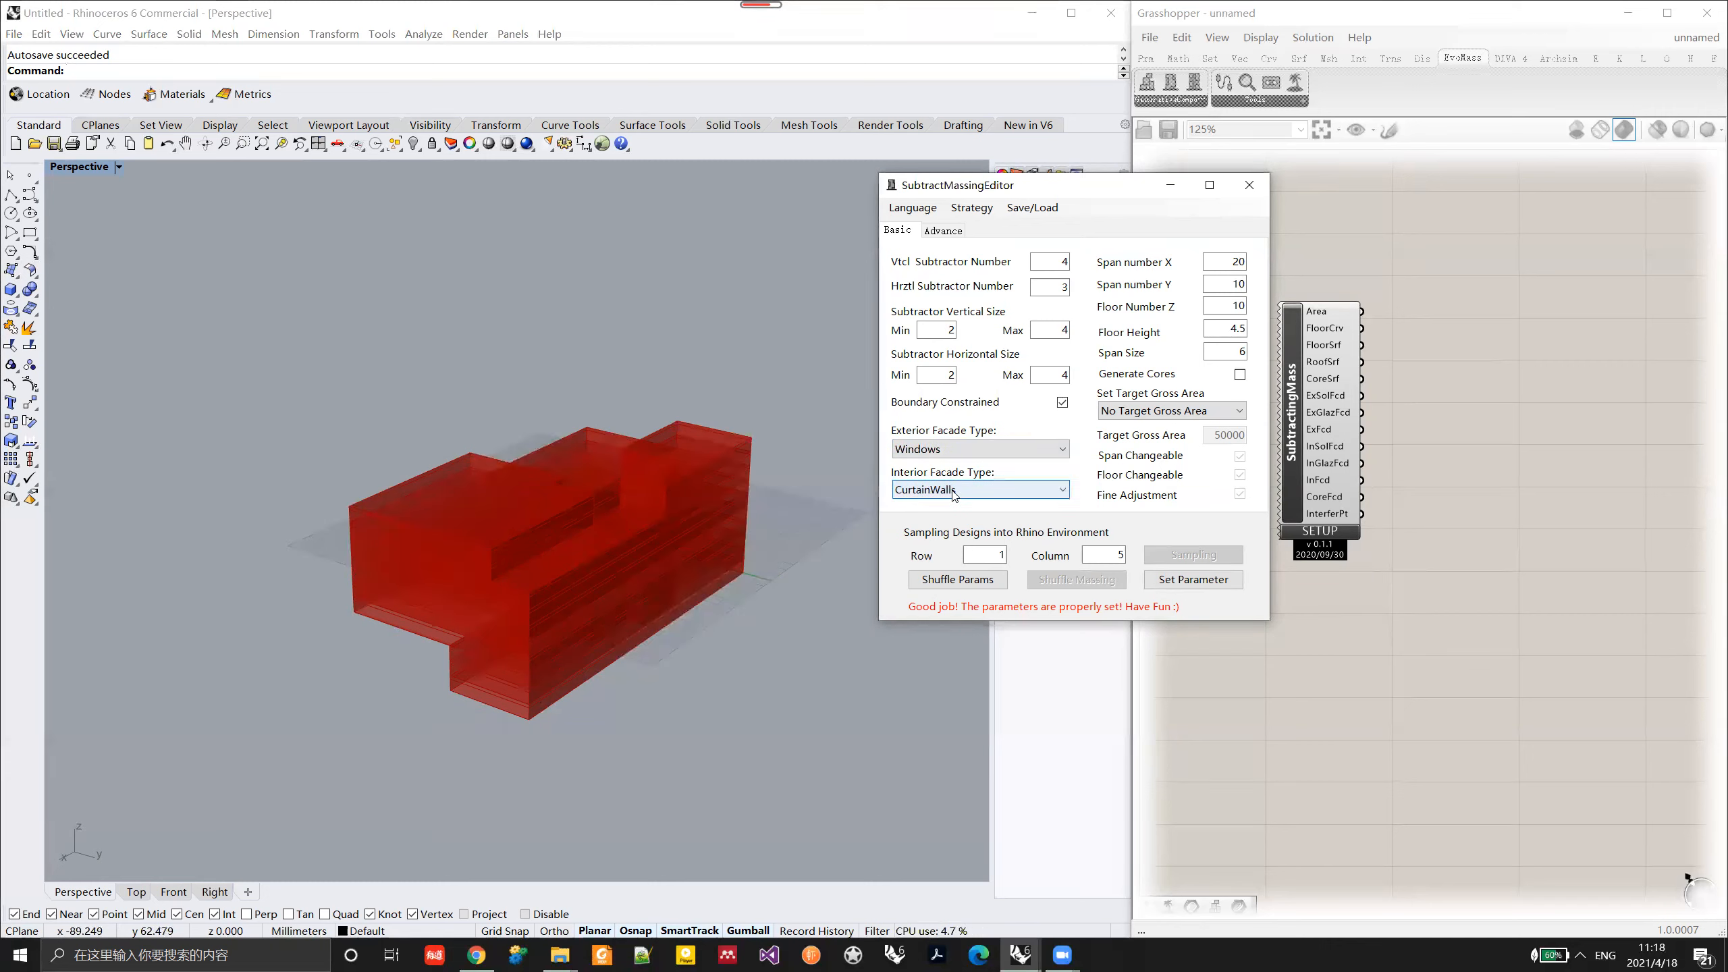
click(953, 492)
click(943, 522)
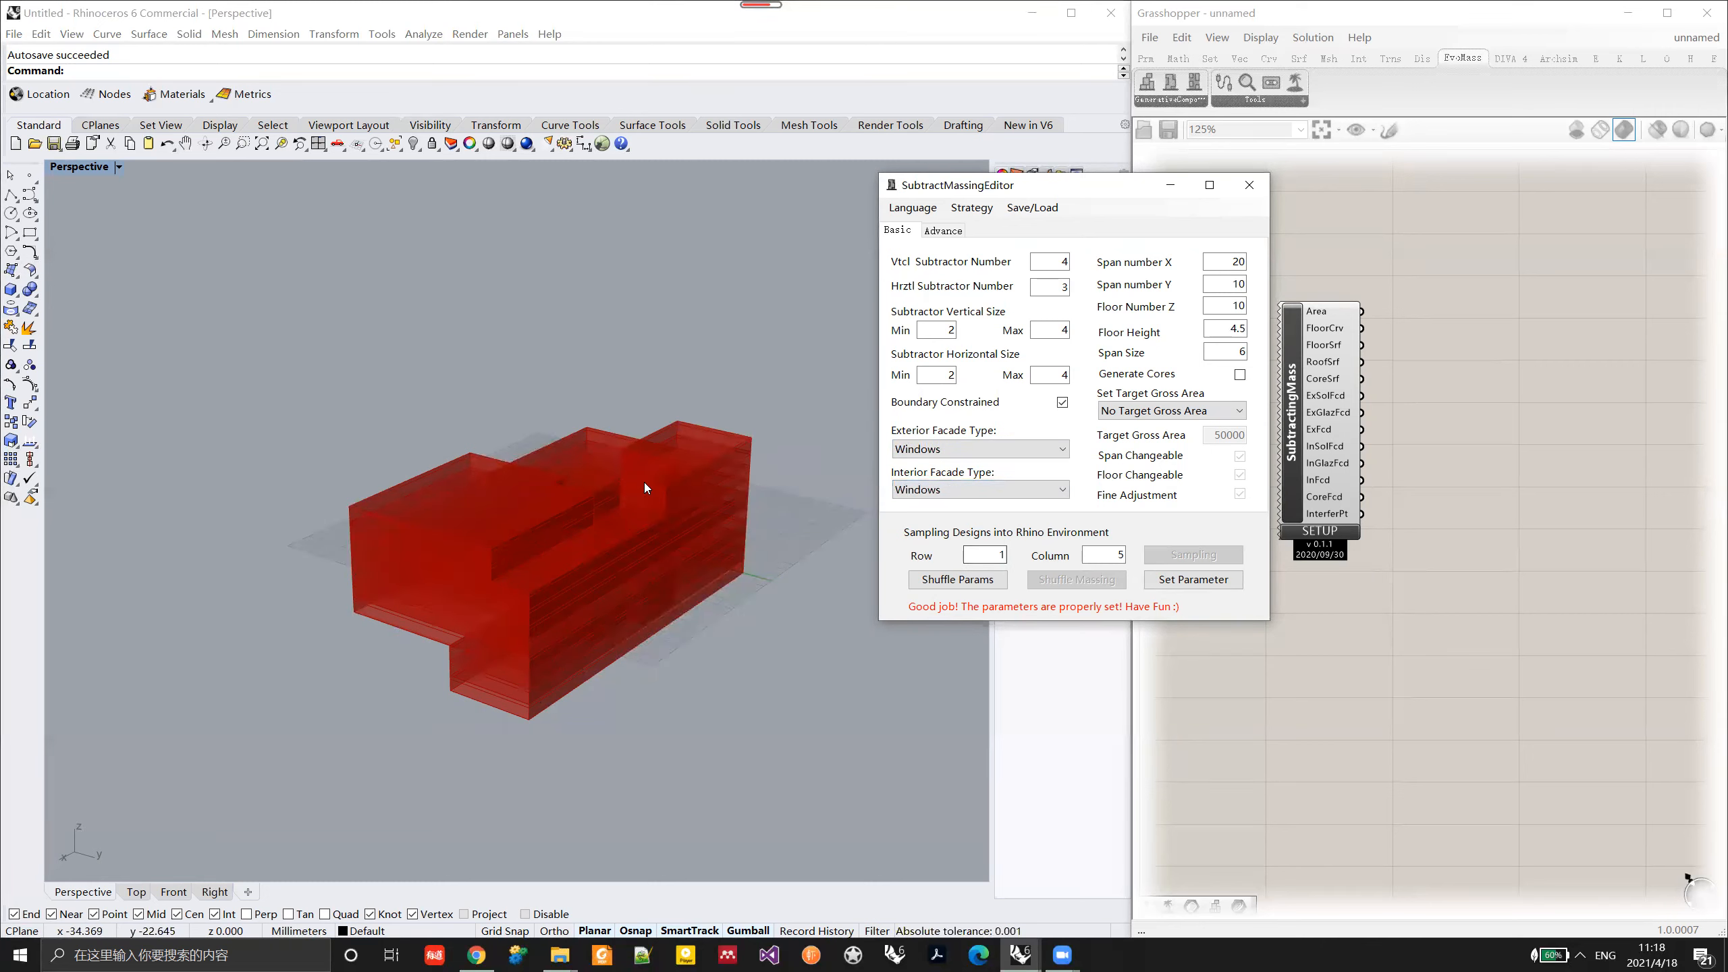
right_drag(578, 521, 596, 496)
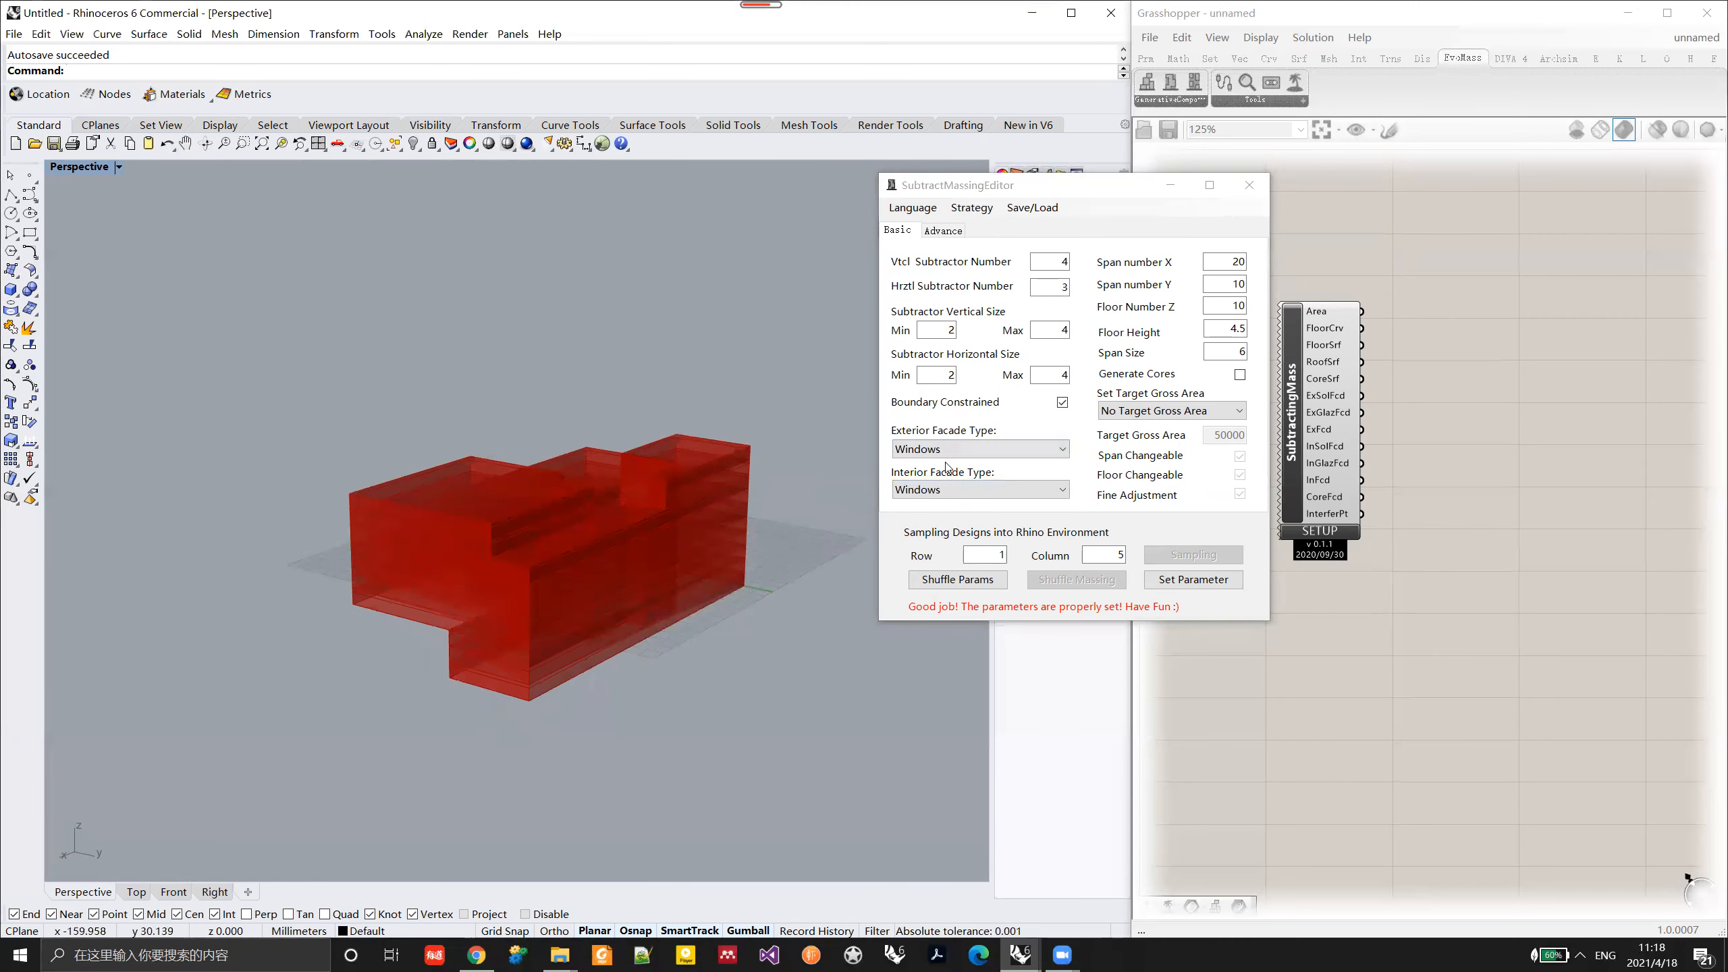
scroll(621, 544, up, 7)
click(1199, 583)
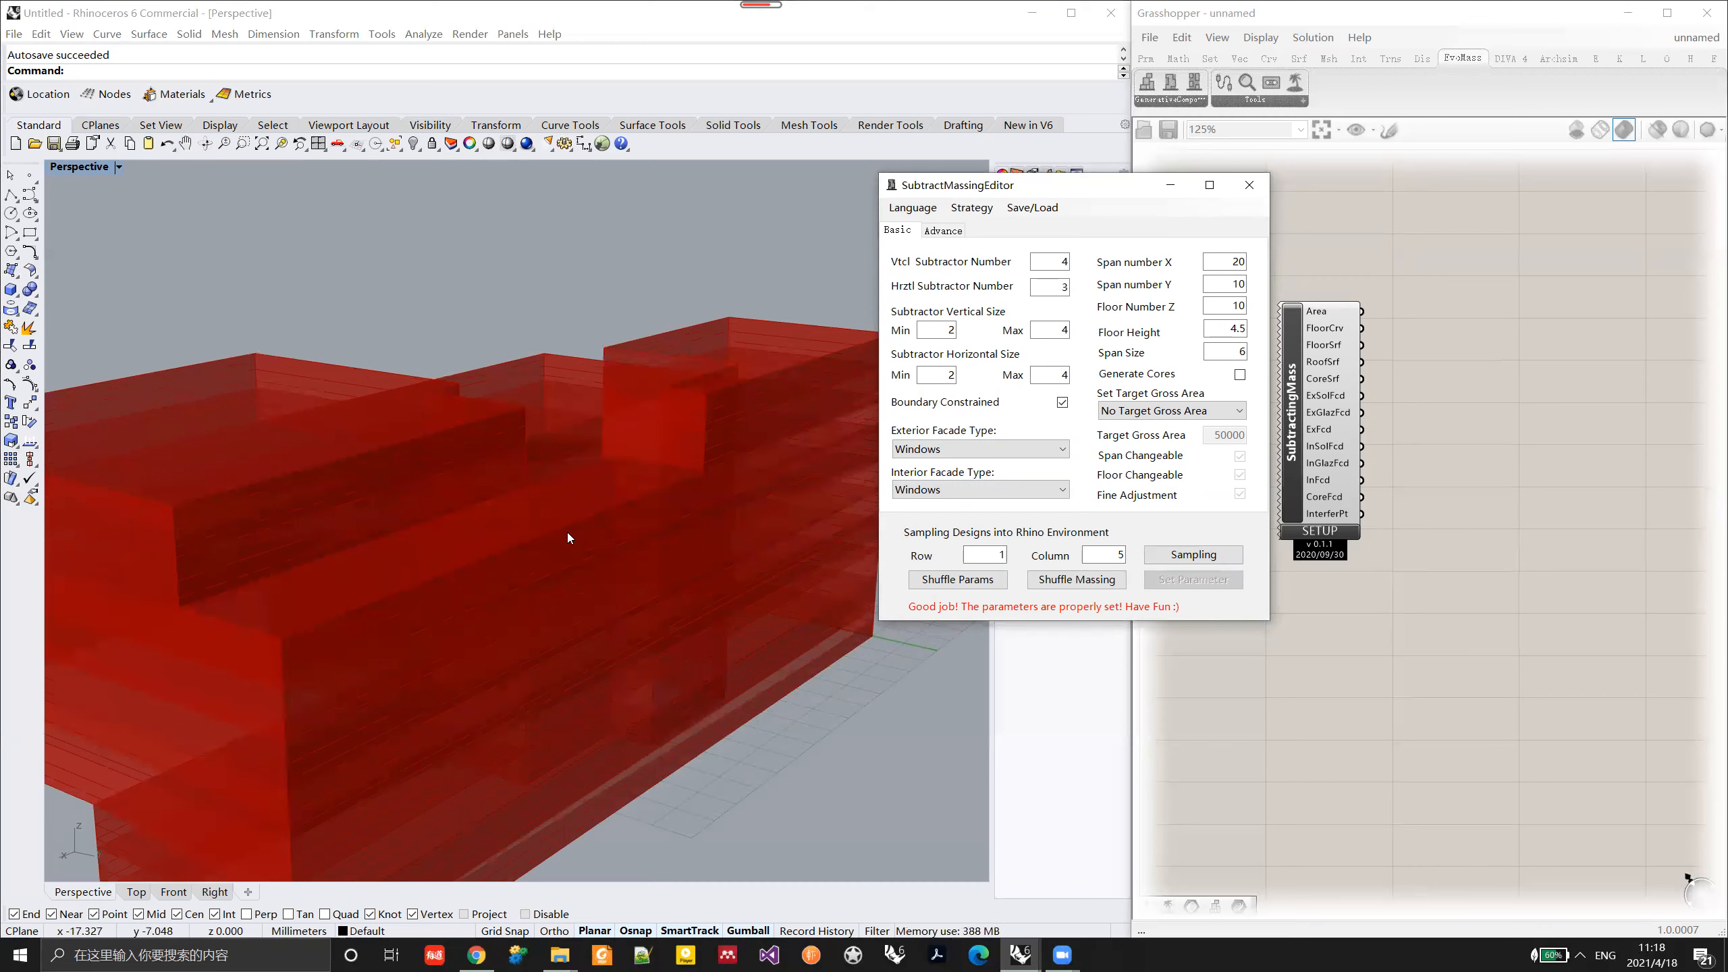
scroll(567, 532, down, 6)
Step: Close the parameter editor and add a Brep parameter beside the SubtractingMass component
click(1521, 431)
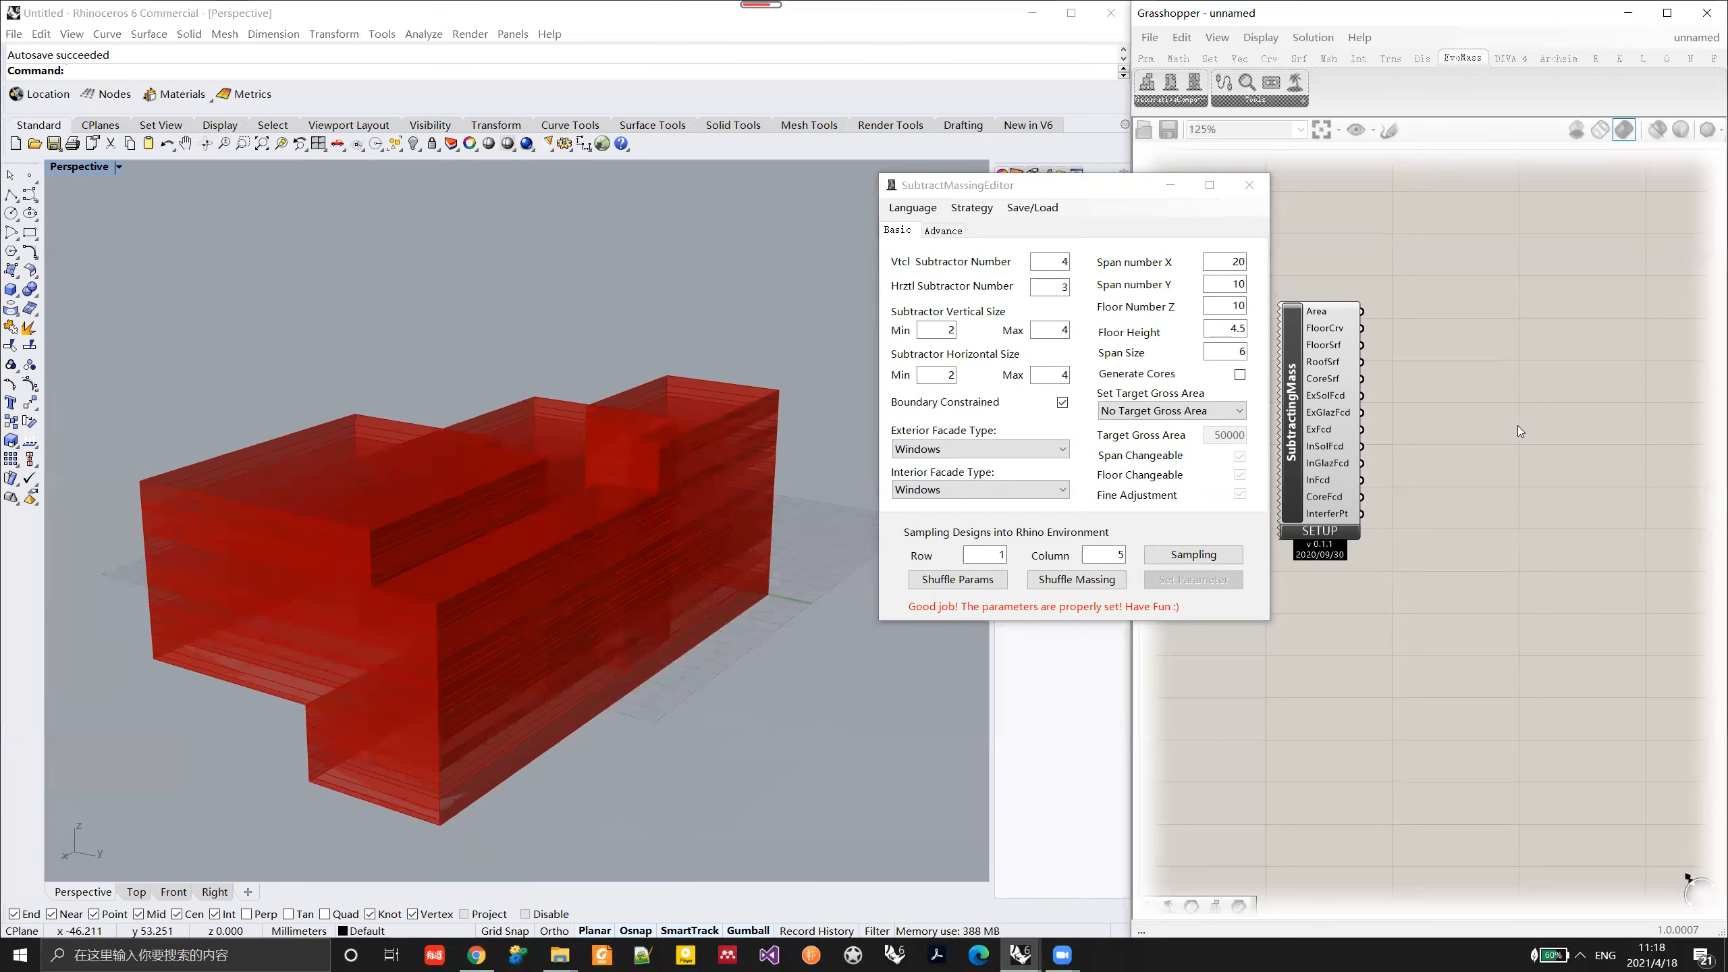
click(1249, 186)
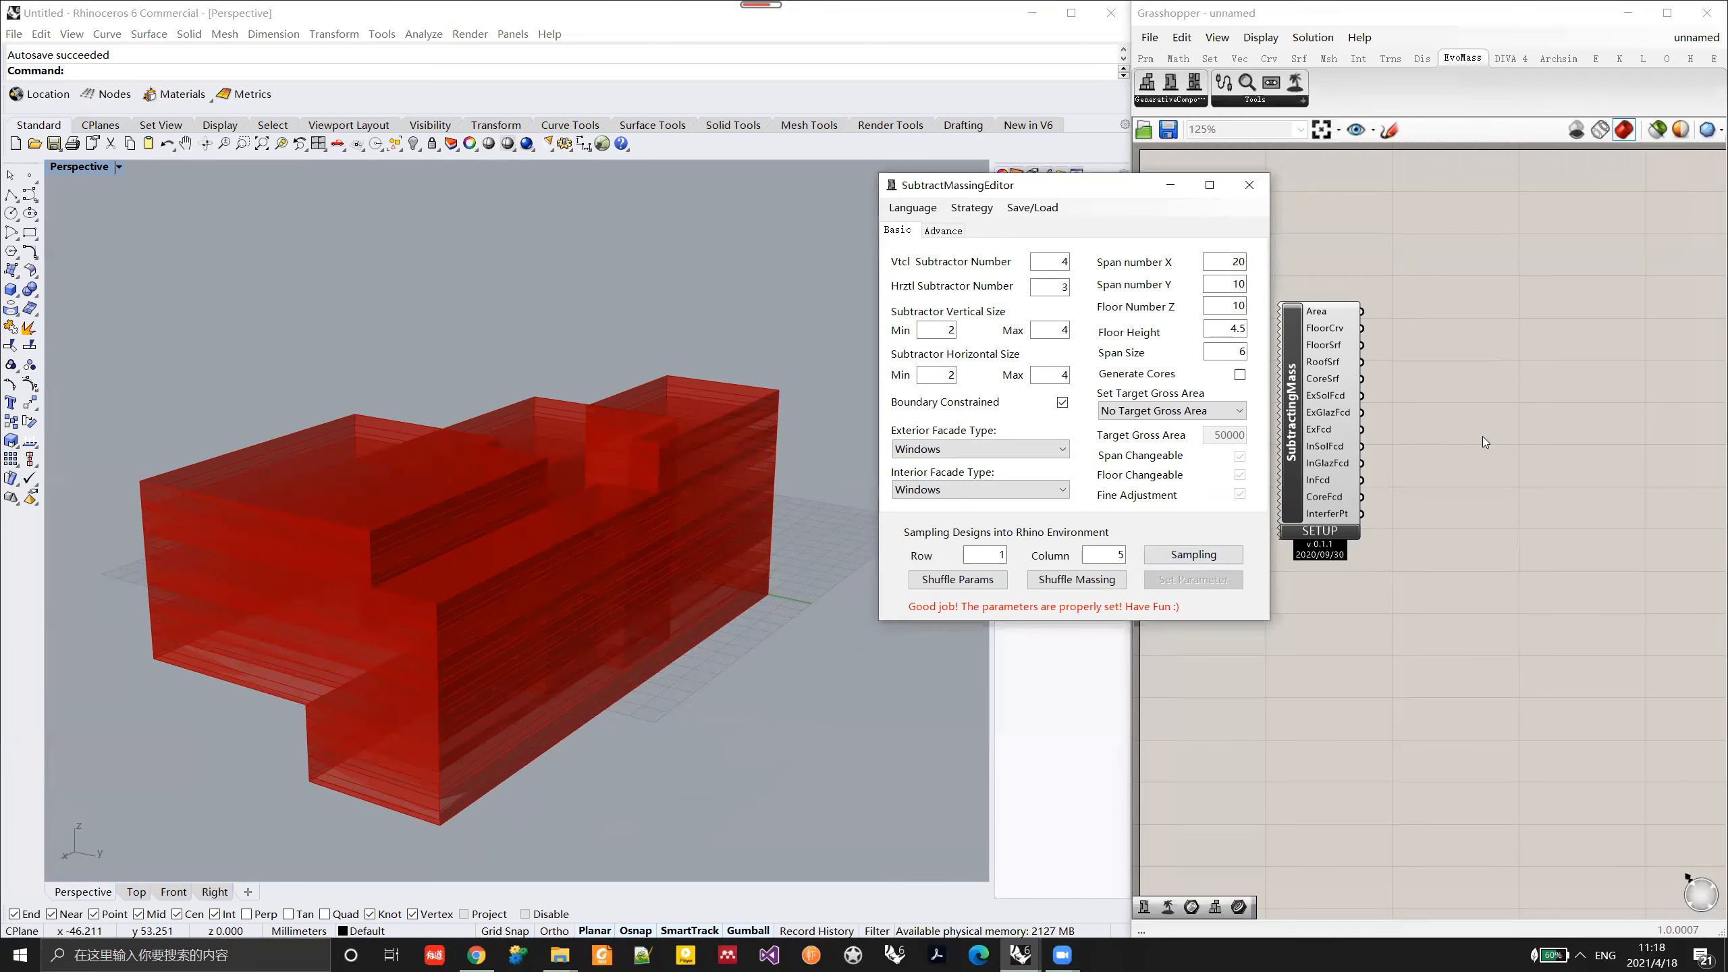
double_click(1484, 437)
text(brep)
key(Return)
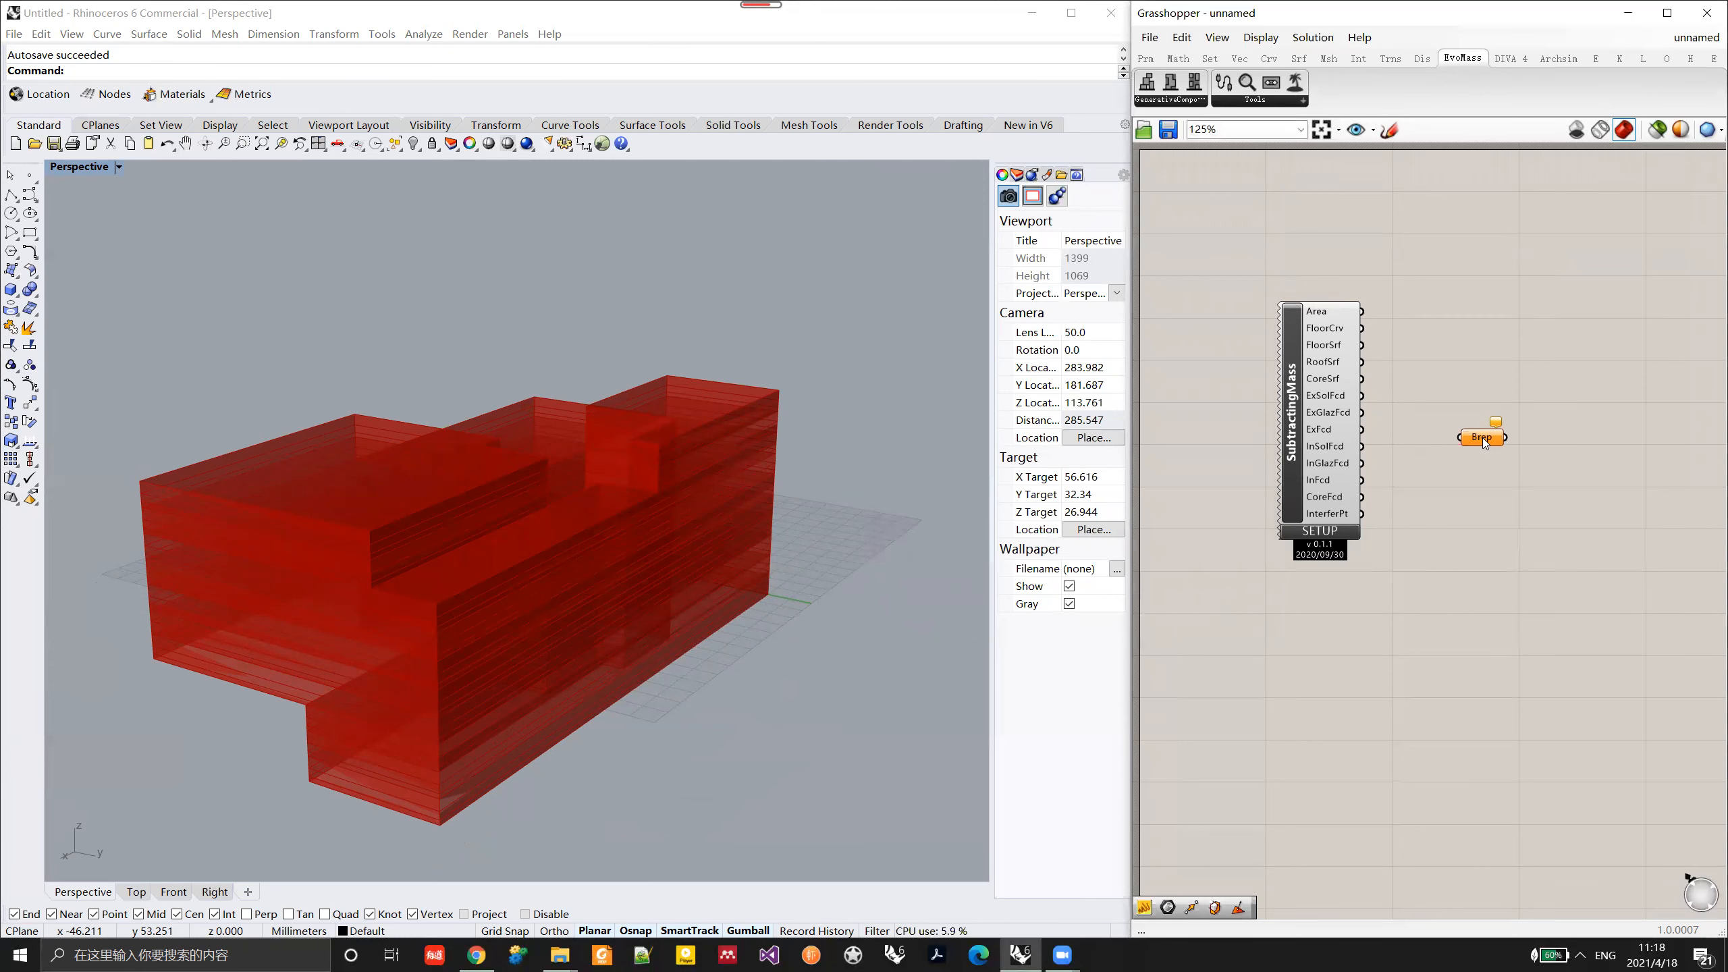
Step: Connect the ExGlazFcd and InGlazFcd outputs to the Brep parameter and view the selected glazing on the massing
scroll(1427, 385, up, 1)
scroll(1409, 390, up, 1)
drag(1337, 424, 1471, 458)
click(1501, 457)
right_drag(595, 629, 369, 541)
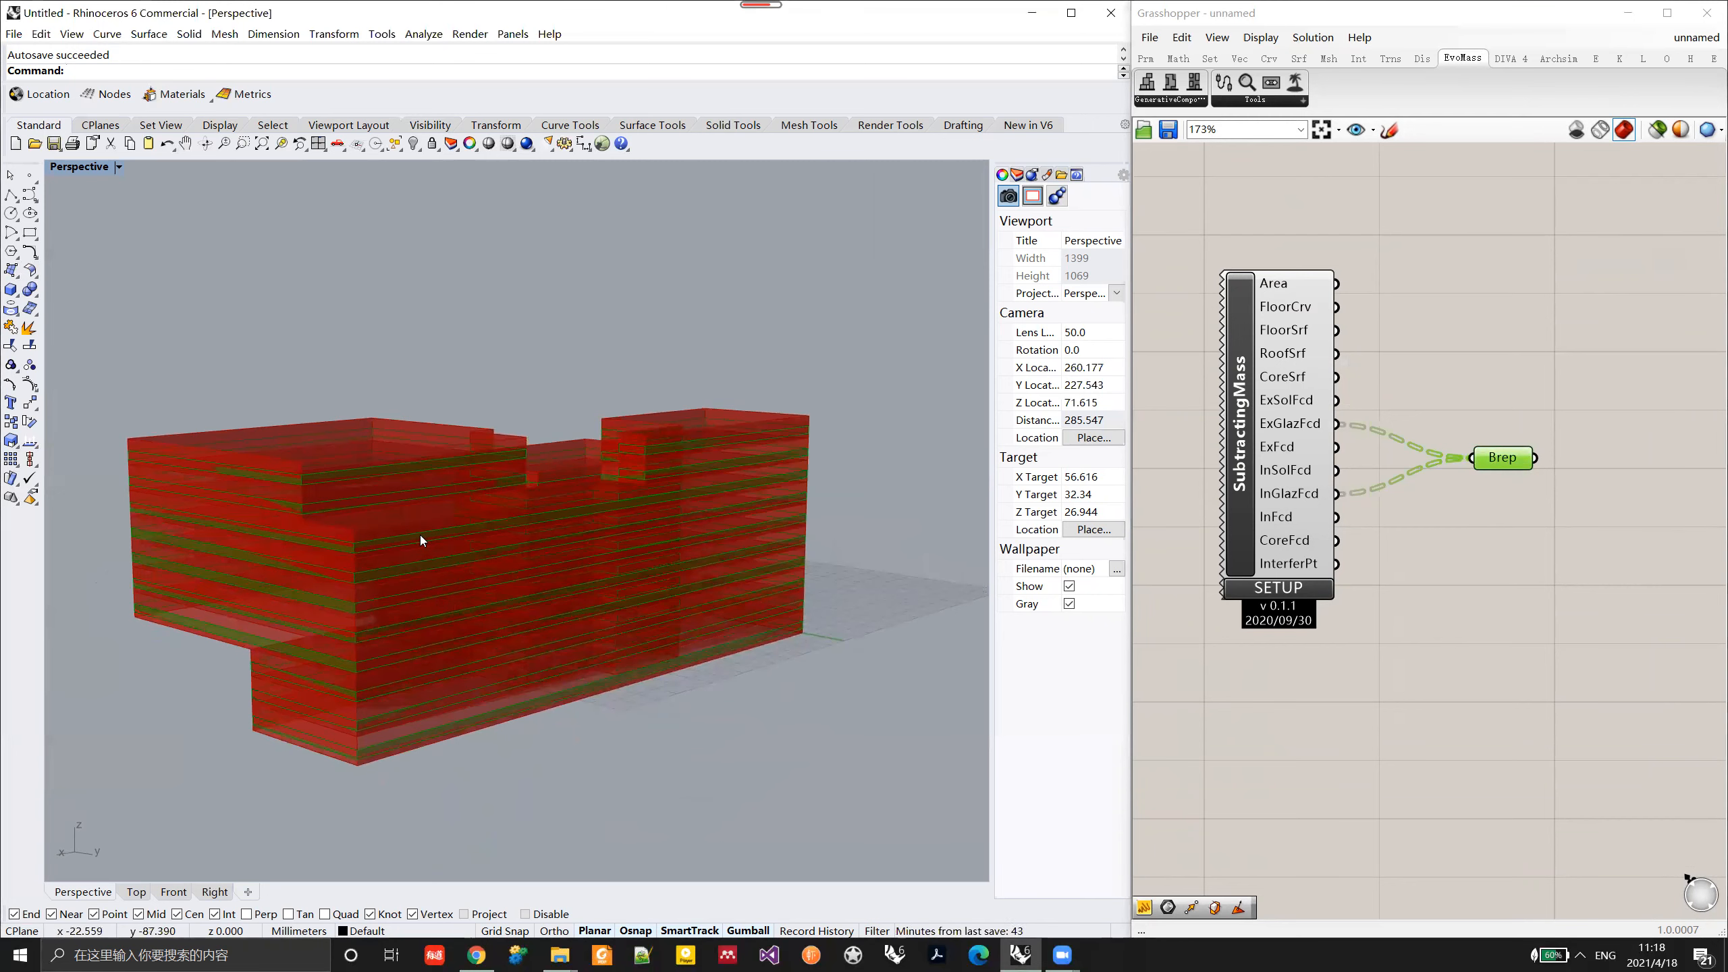
Step: Set both the exterior and interior facade types to CurtainWalls, apply the parameters, and view the glazing on the massing
right_drag(670, 453, 599, 554)
click(1278, 588)
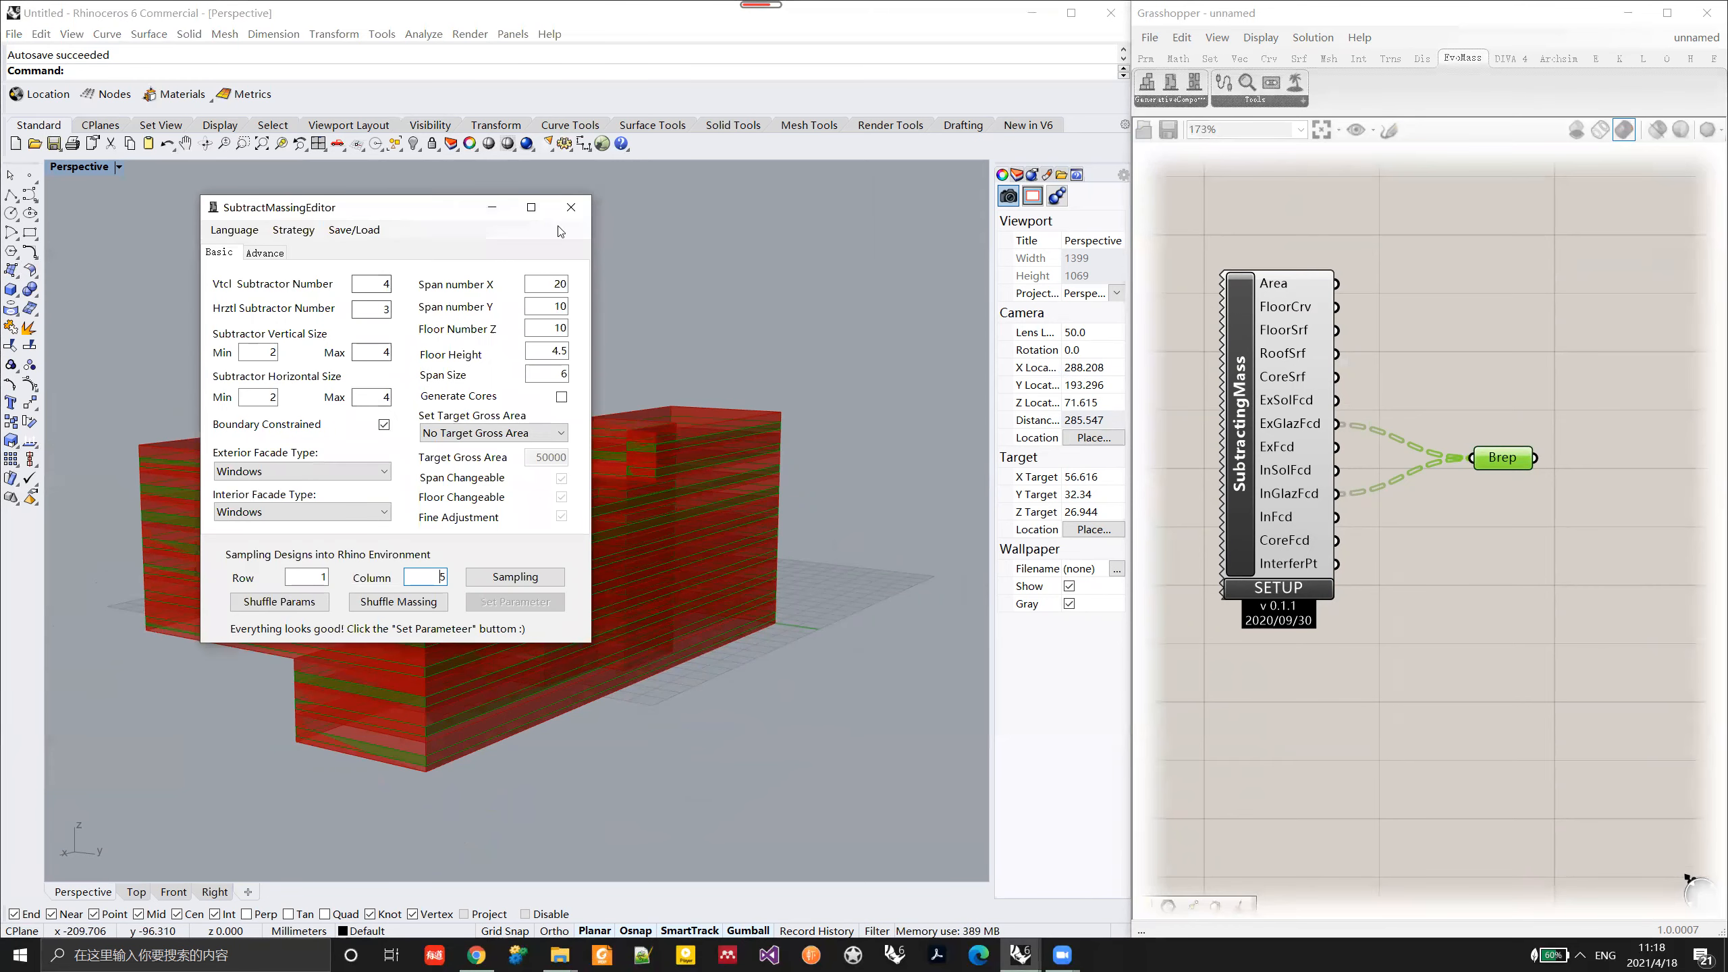
drag(559, 213, 1470, 253)
click(1211, 511)
click(1178, 544)
click(1178, 553)
click(1180, 573)
click(1425, 642)
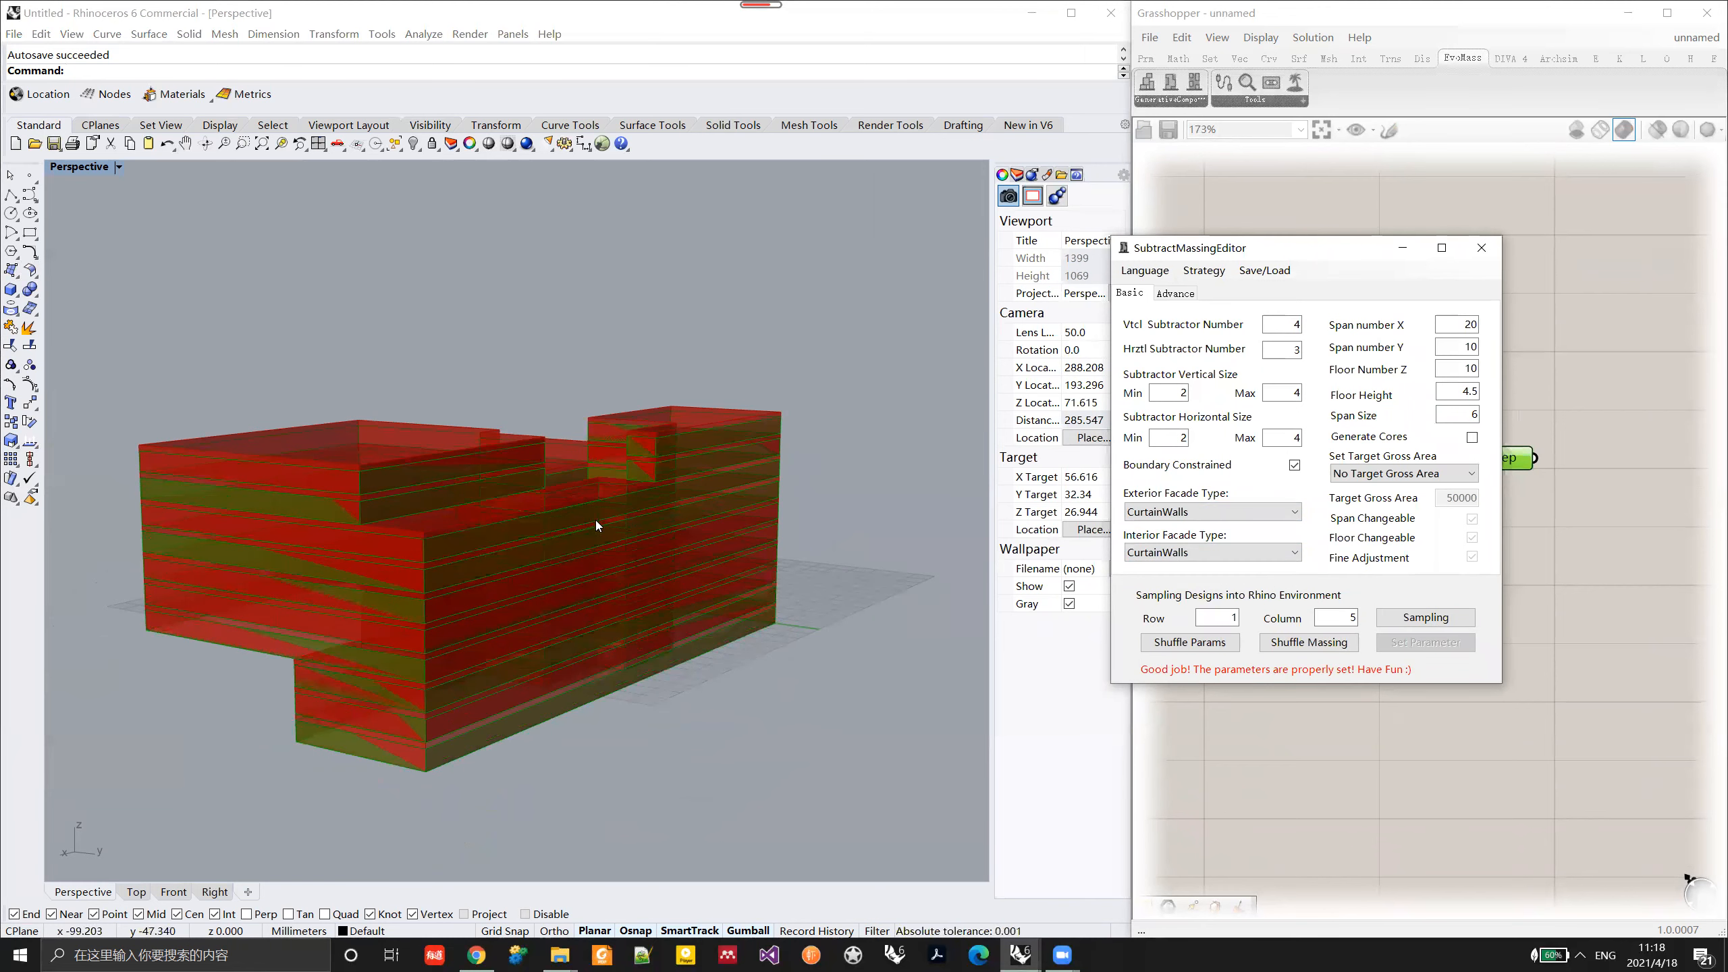
drag(1311, 252, 1193, 246)
right_drag(740, 503, 878, 516)
Step: Remove the Brep parameter from the canvas and open the advanced settings of the SubtractingMass parameter editor
click(1364, 243)
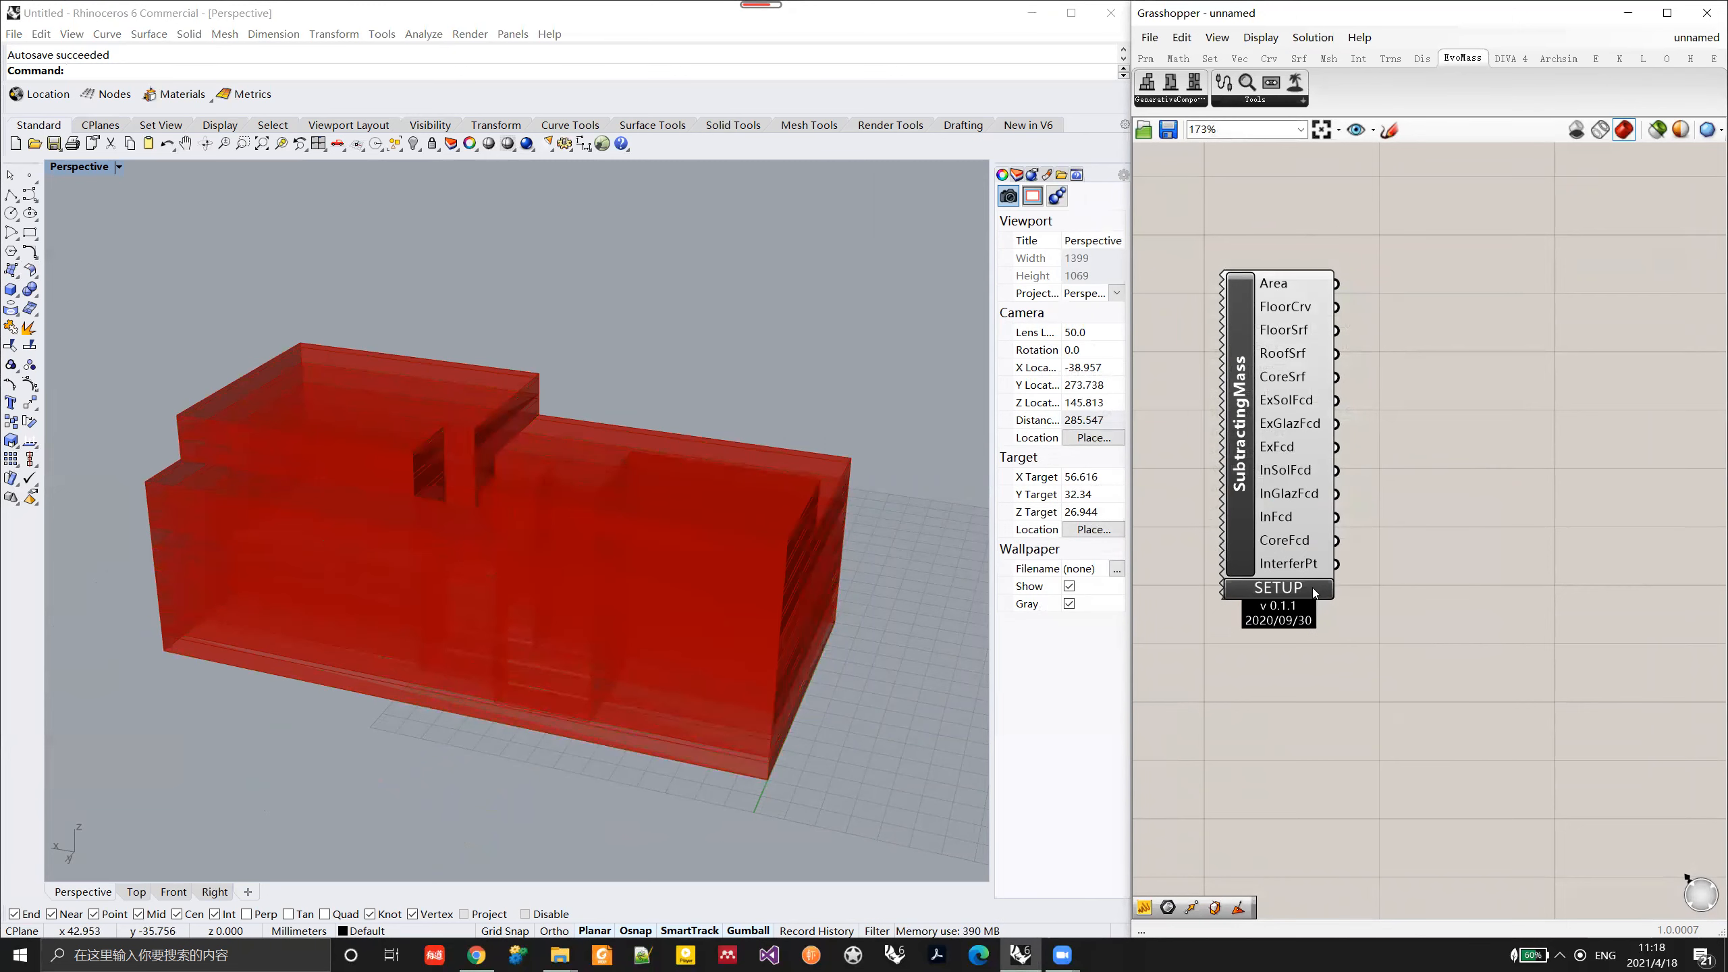
click(1313, 589)
drag(272, 34, 1407, 206)
right_drag(711, 497, 544, 466)
click(1229, 252)
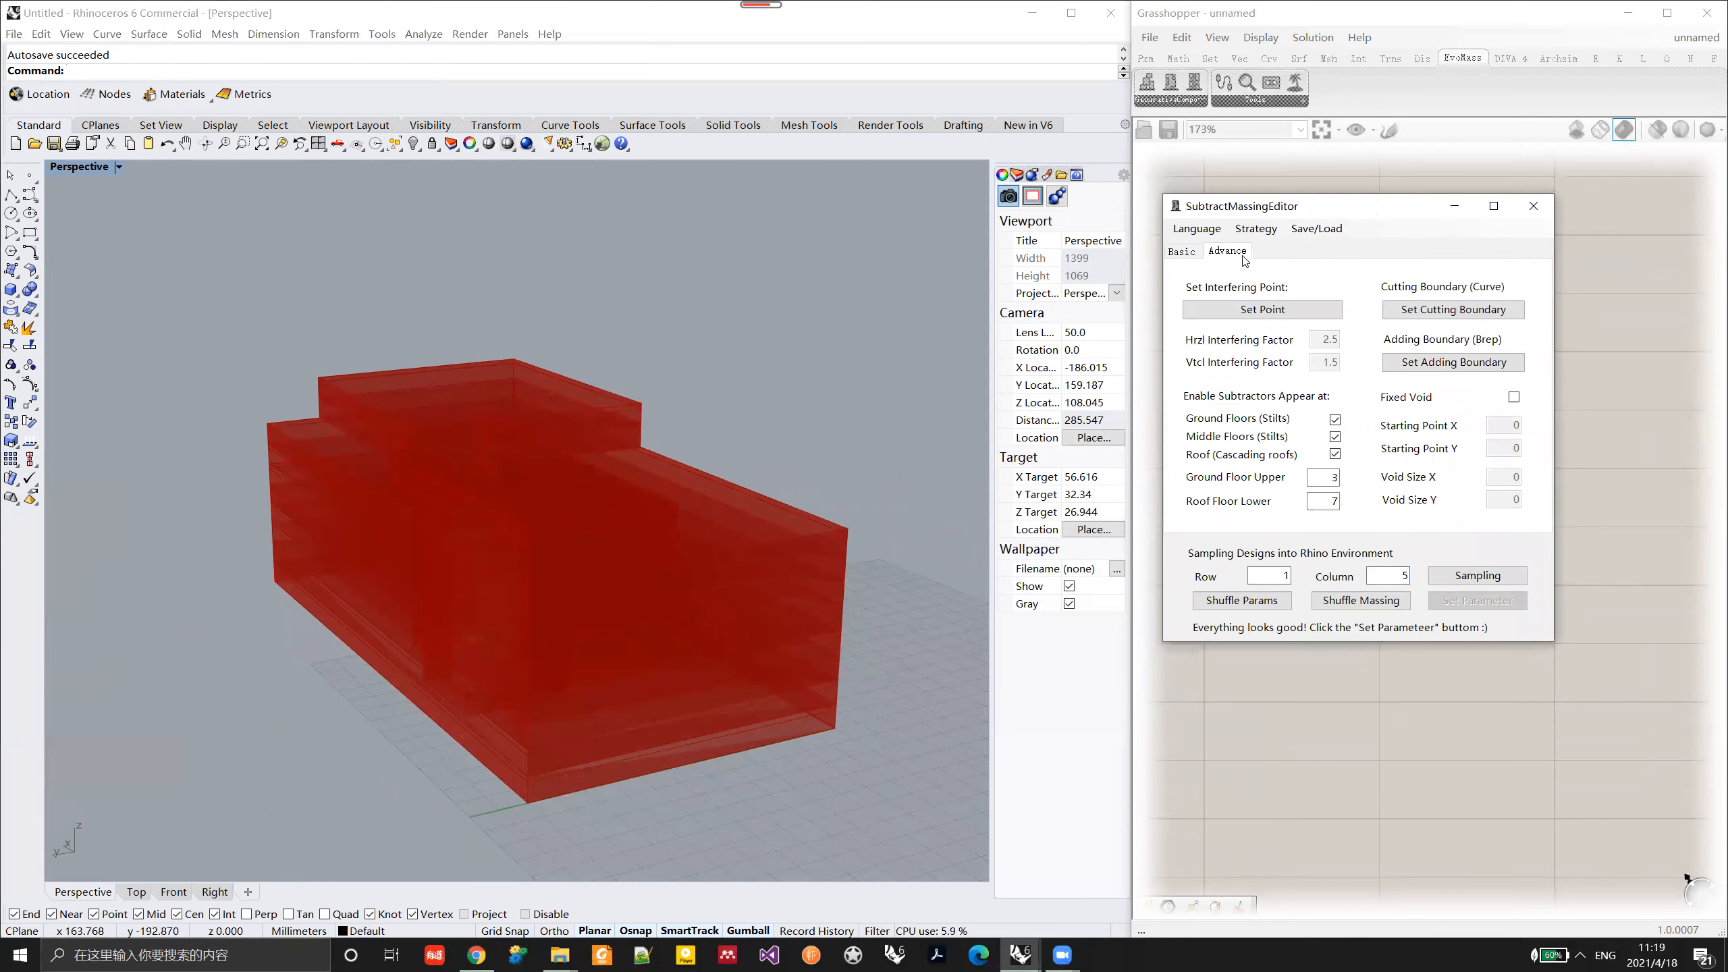
Step: Draw a point on the ground beside the massing and set it as the interfering point
right_drag(664, 483, 574, 583)
click(29, 175)
click(284, 753)
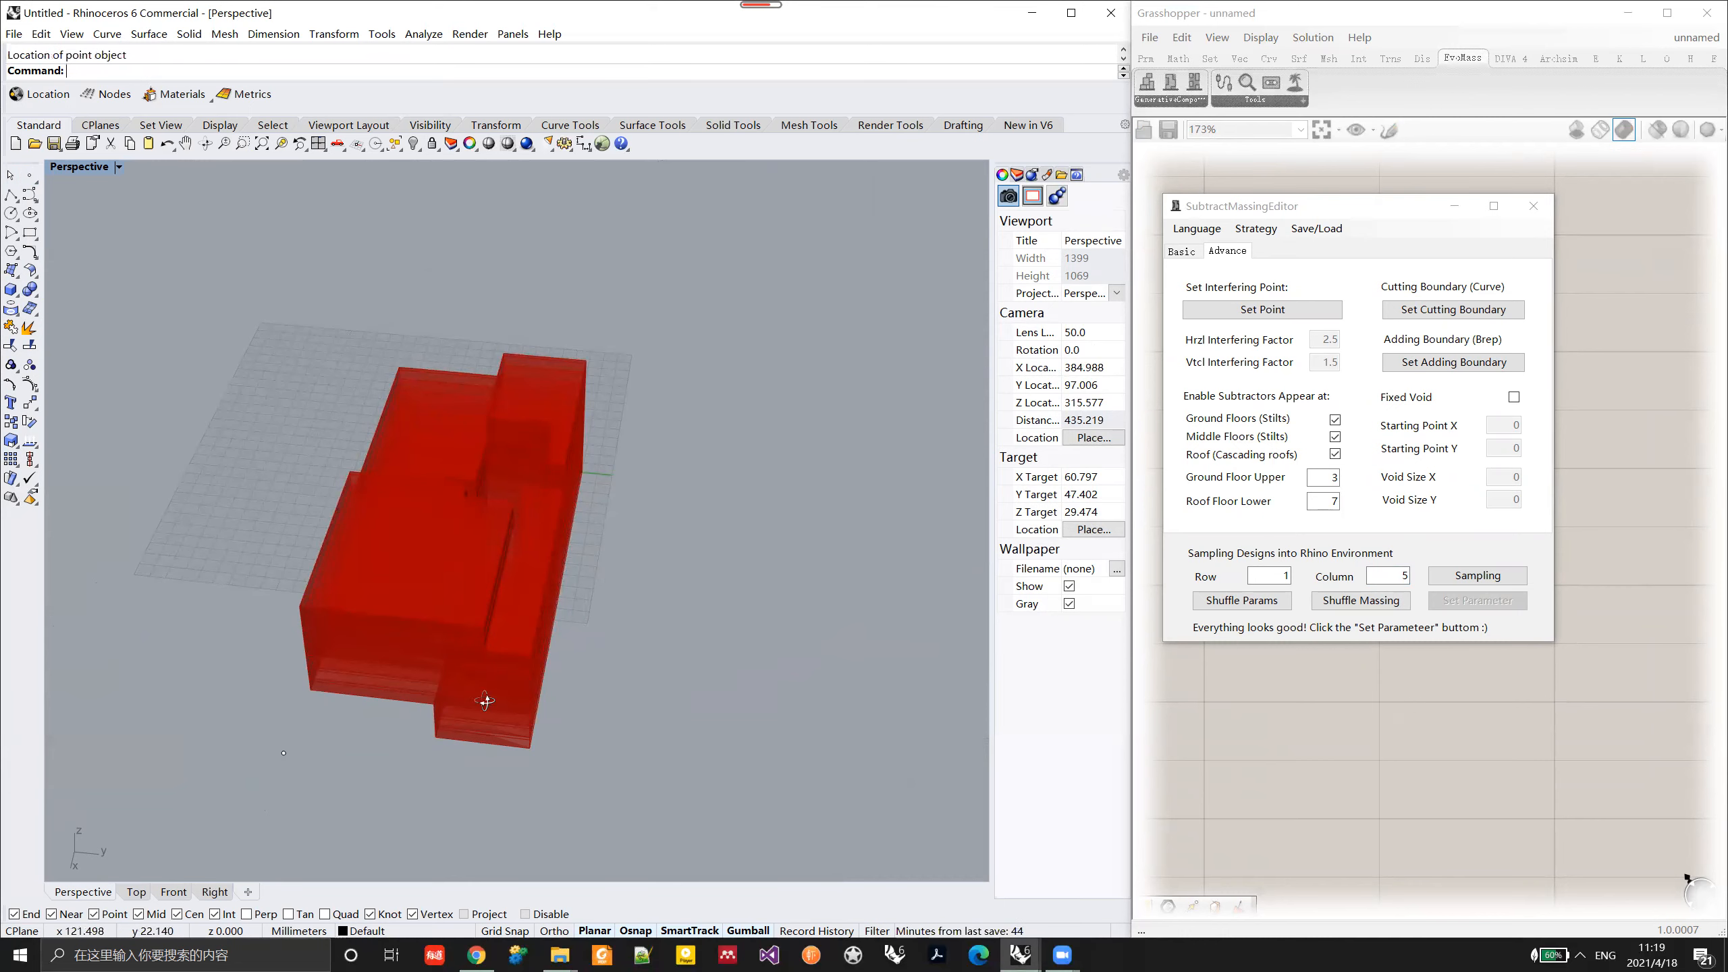
right_drag(486, 700, 705, 620)
click(1259, 307)
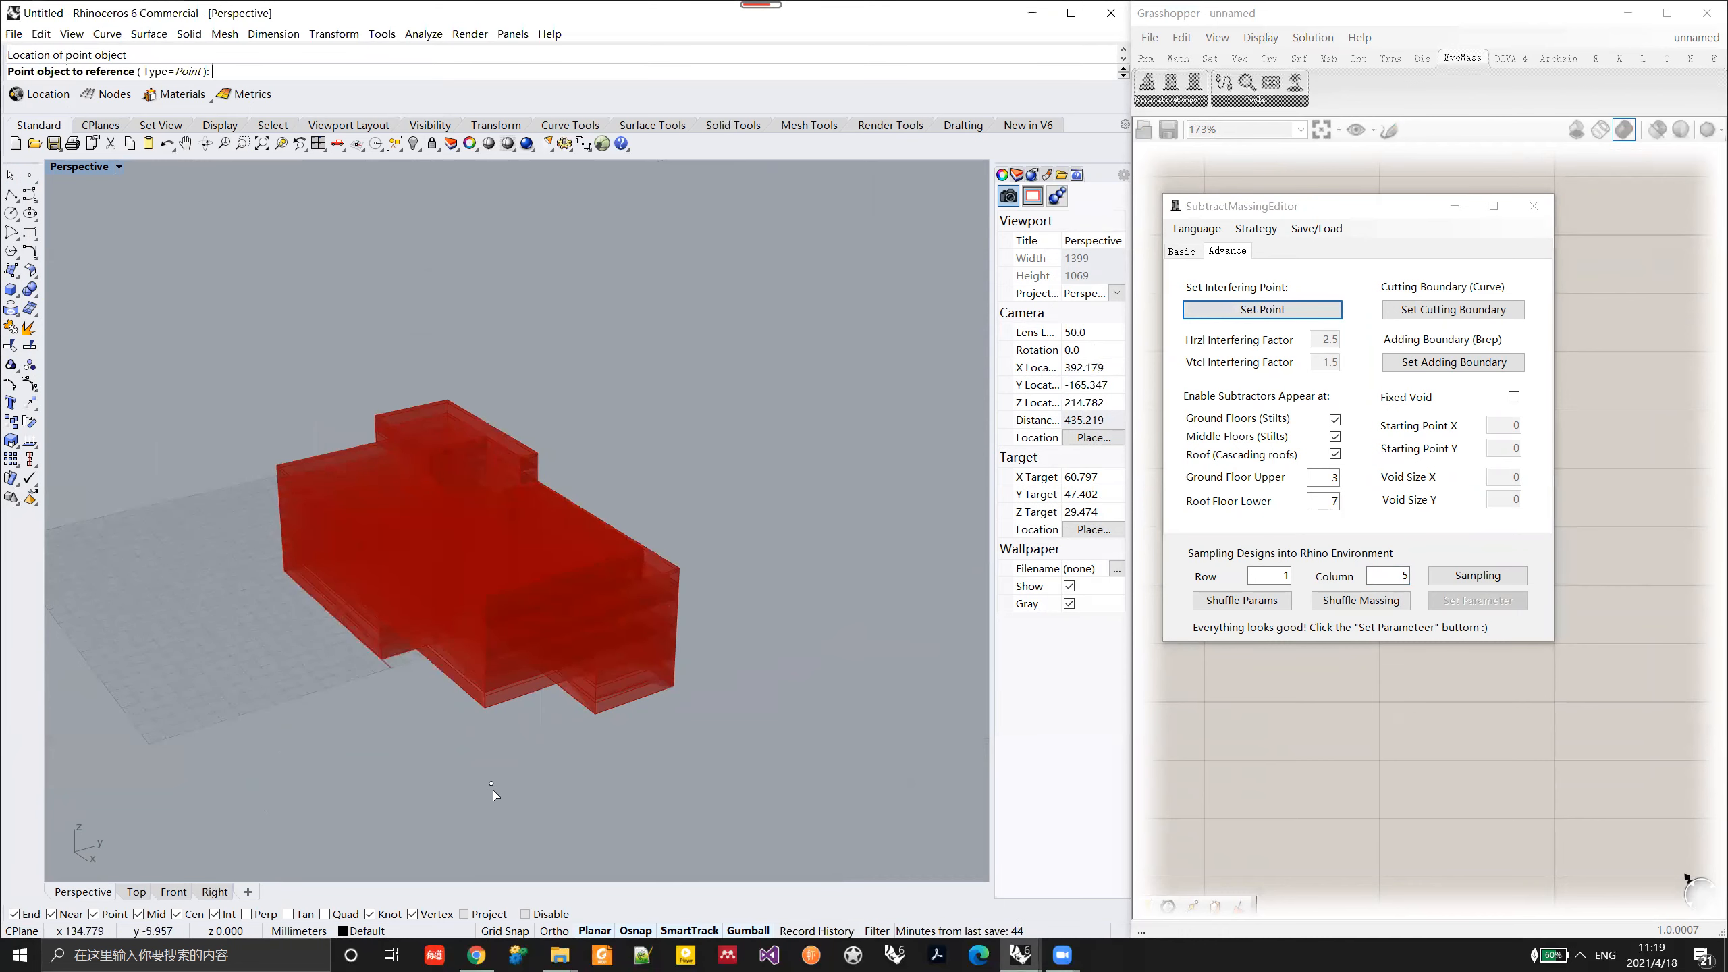
click(491, 784)
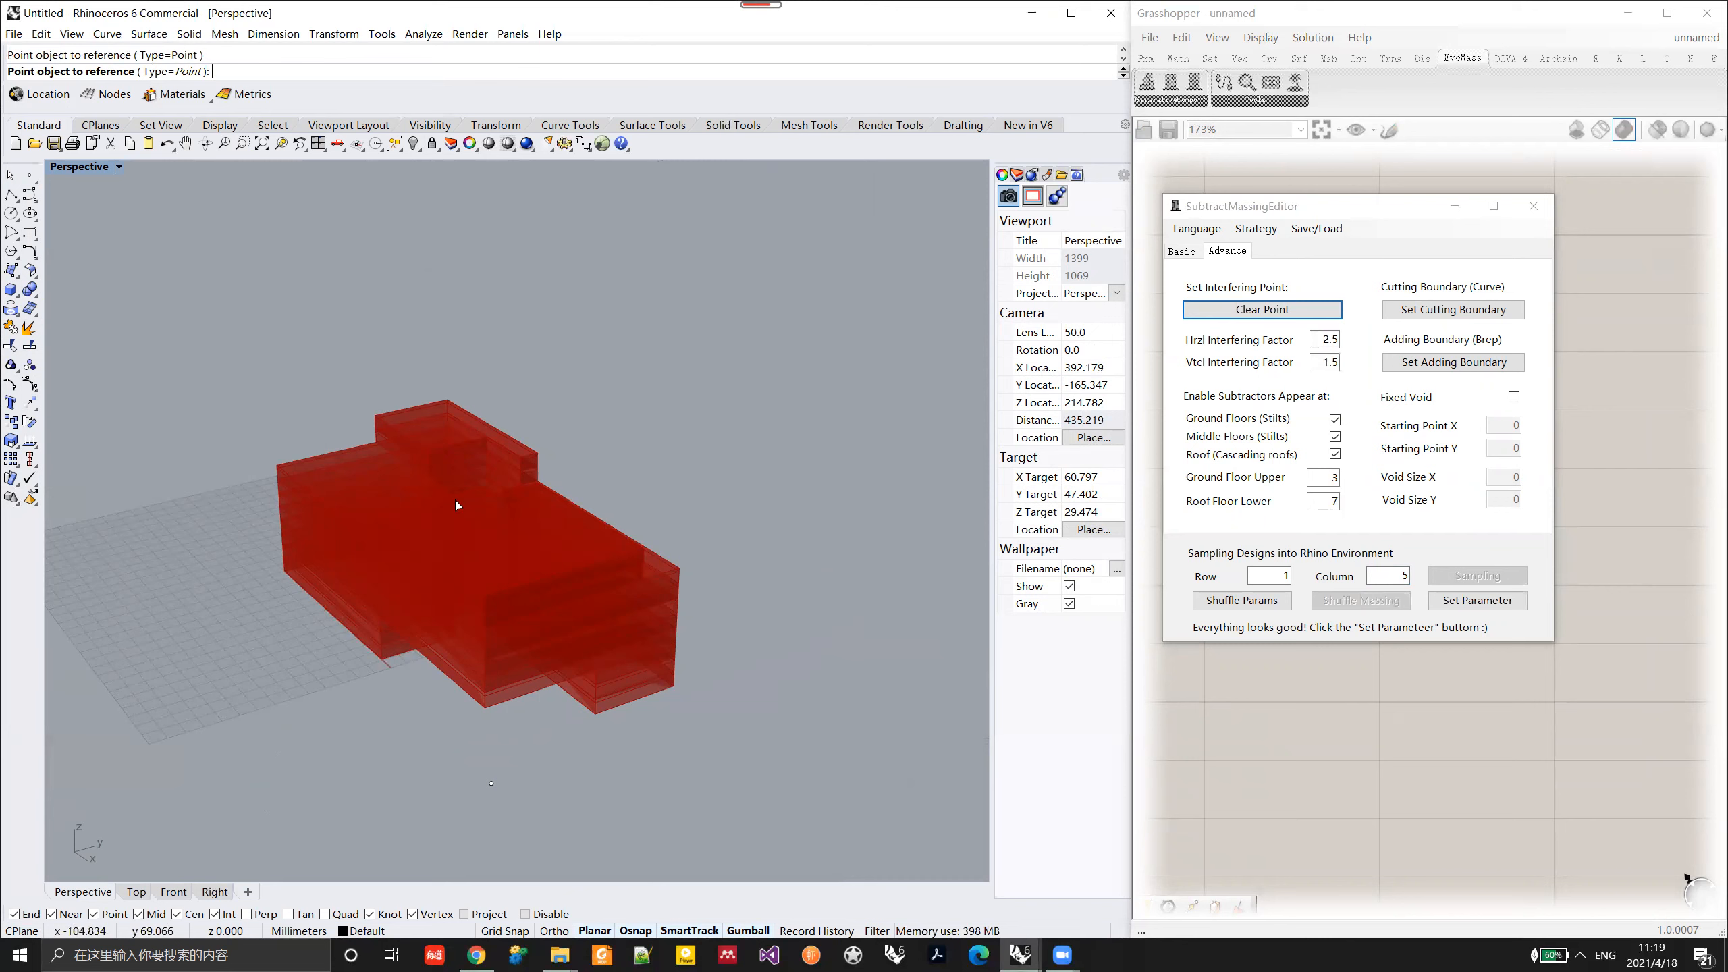
Step: Apply the interfering point to the massing and examine the resulting form around it
drag(522, 803, 524, 802)
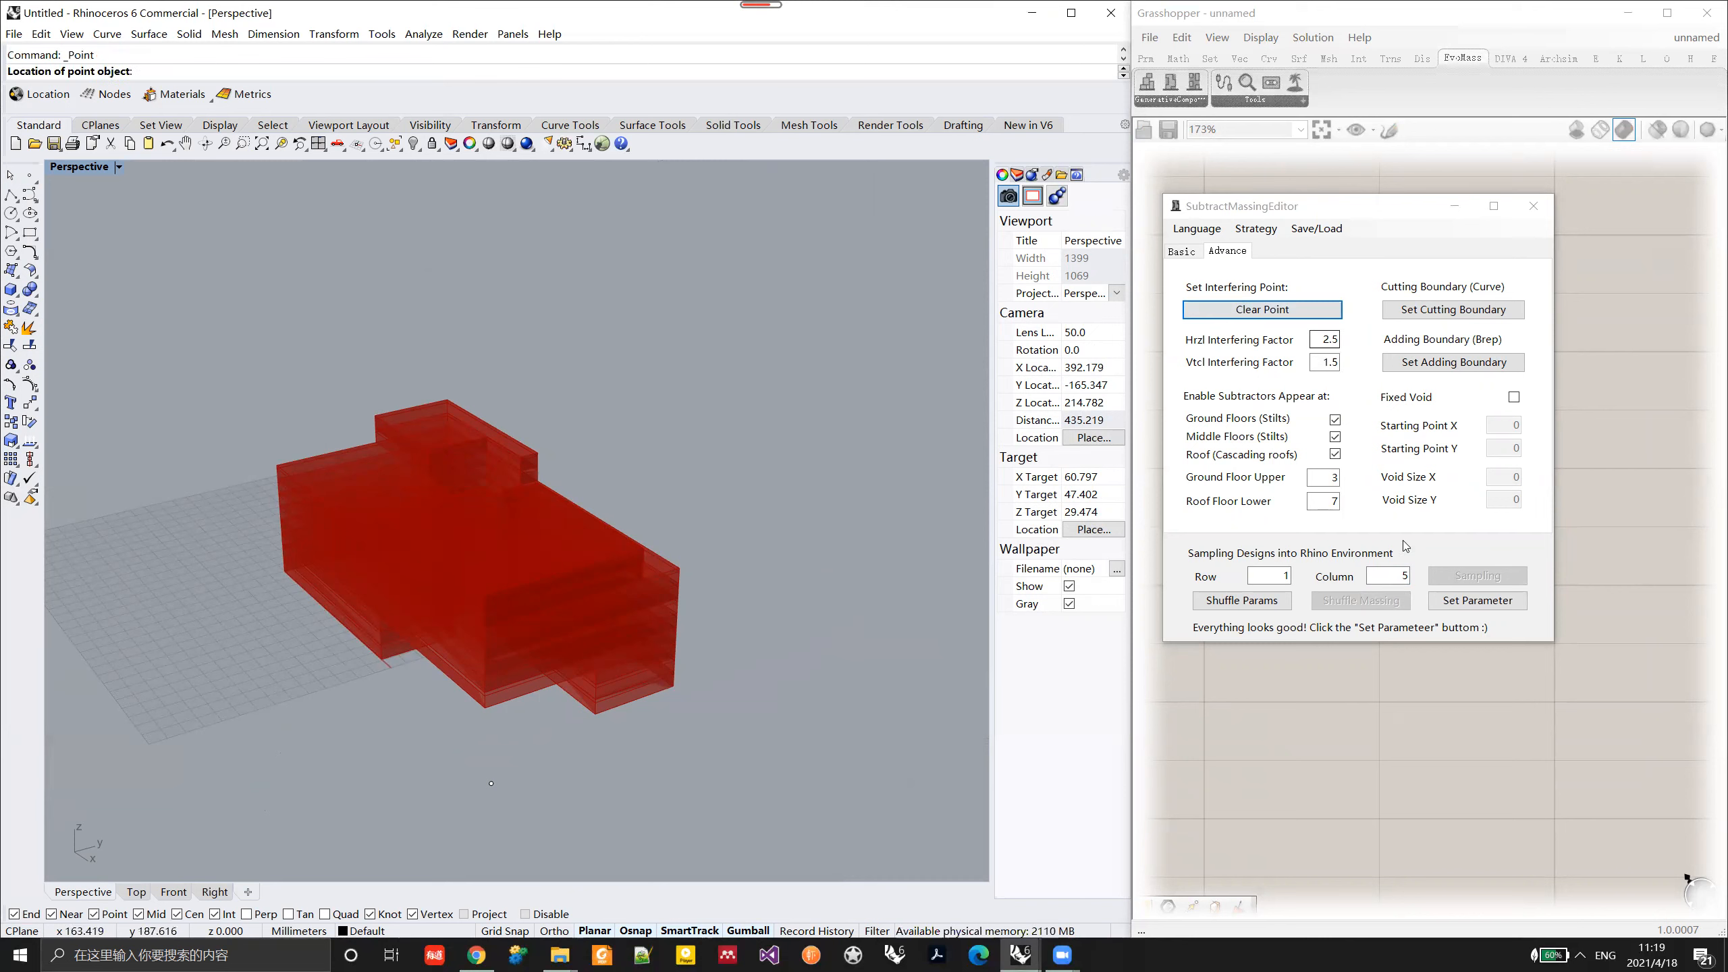
click(1475, 602)
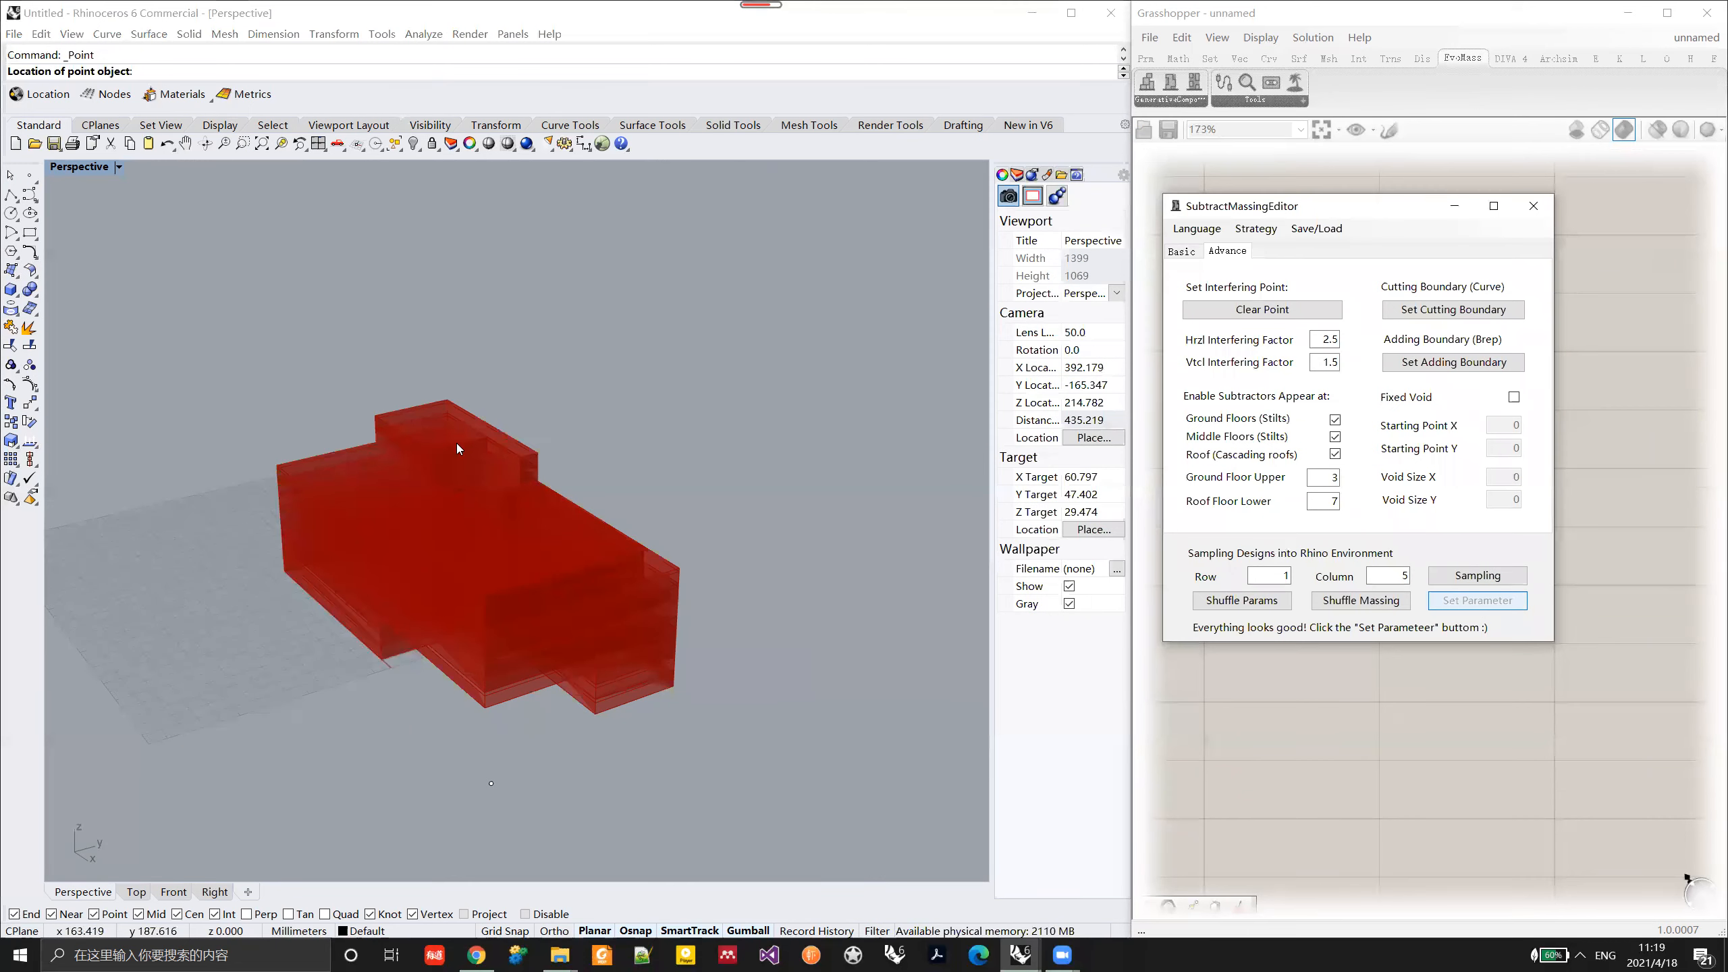
right_drag(488, 654, 513, 818)
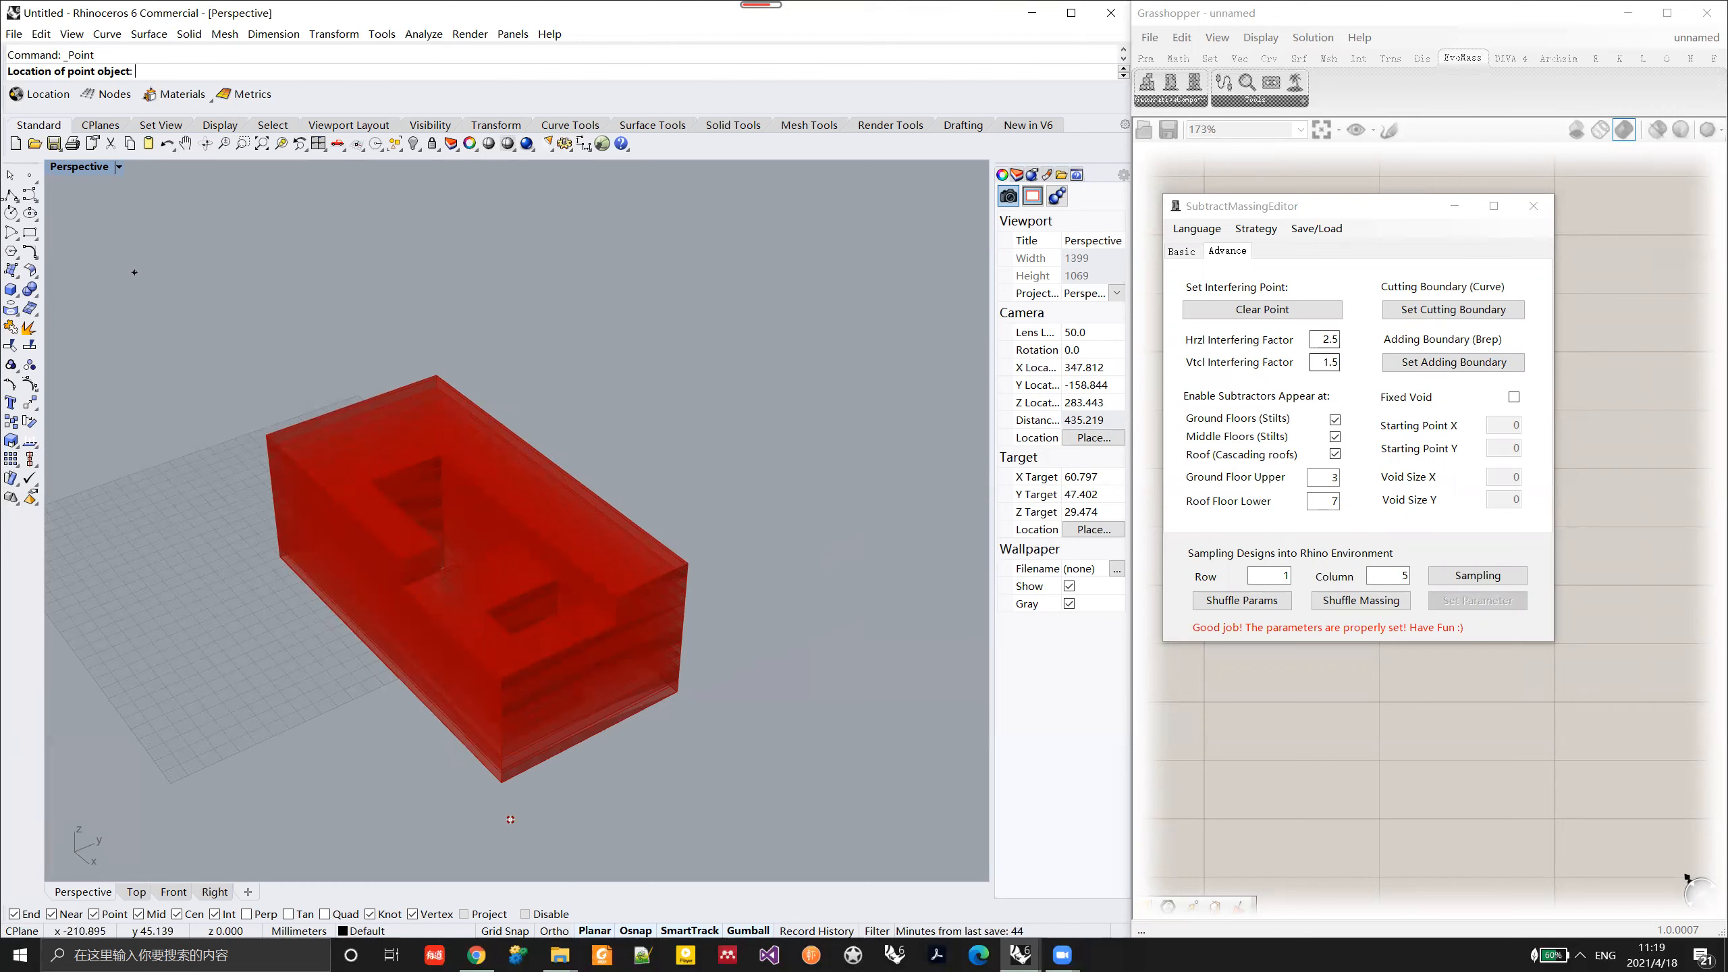
click(10, 175)
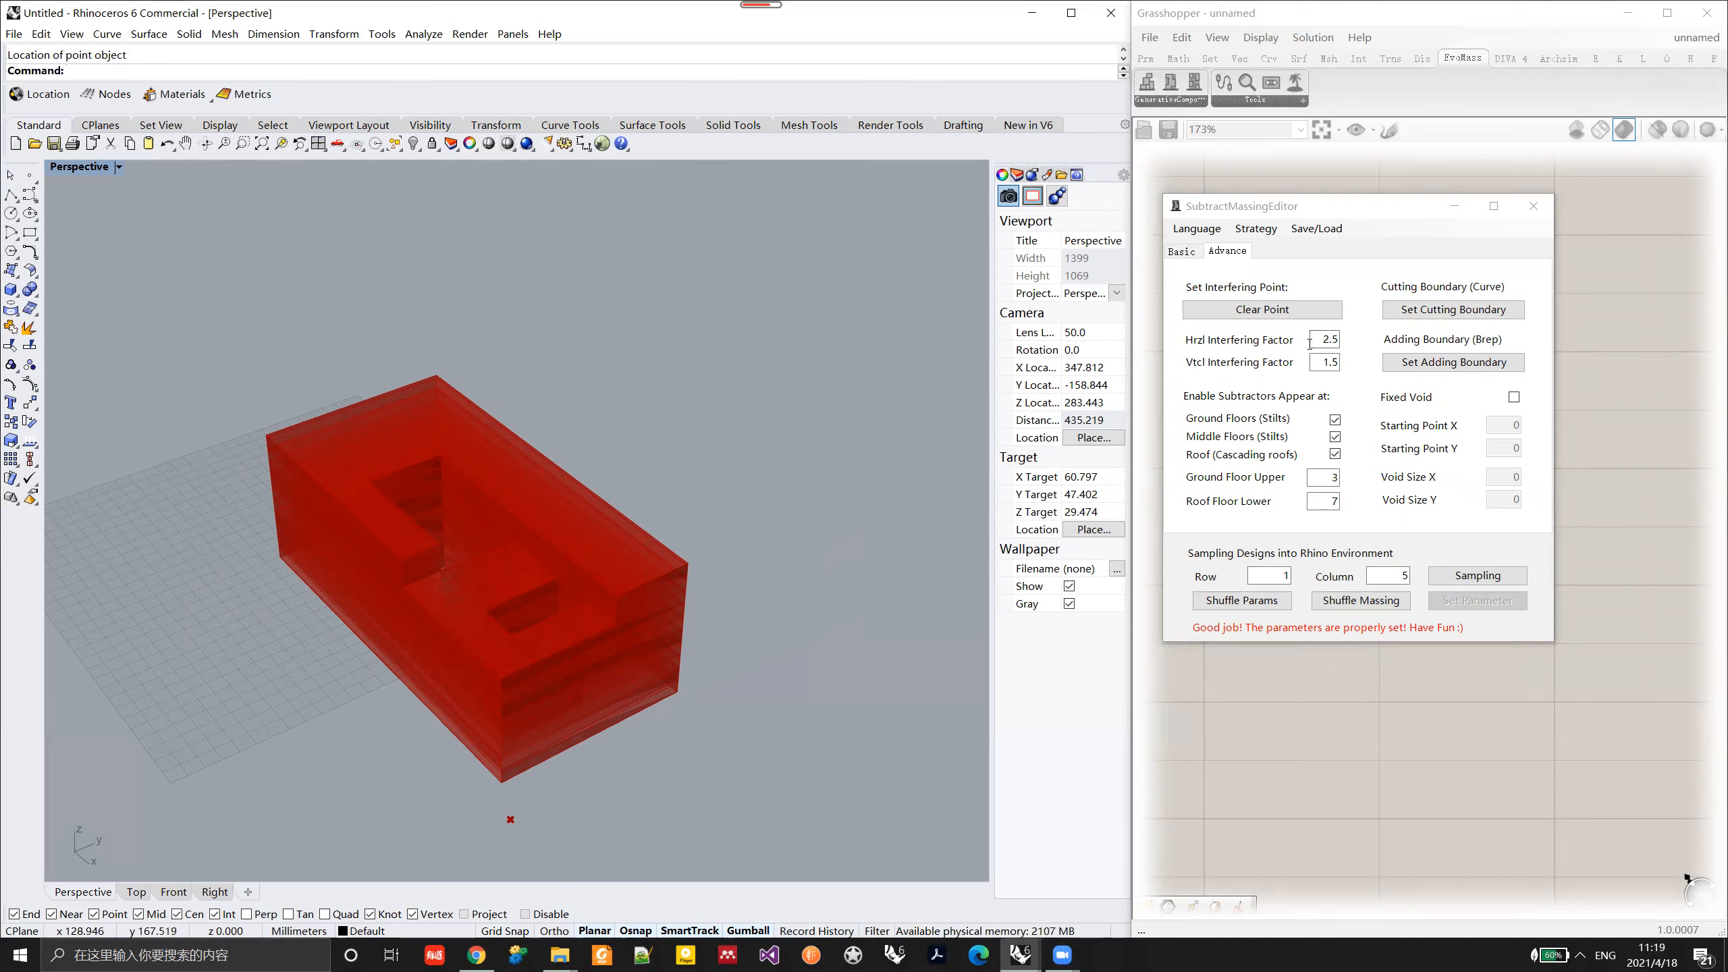
right_drag(580, 646, 680, 630)
Step: Clear the interfering point, allow subtractors only at Ground Floors (Stilts), and apply the parameters
click(1262, 309)
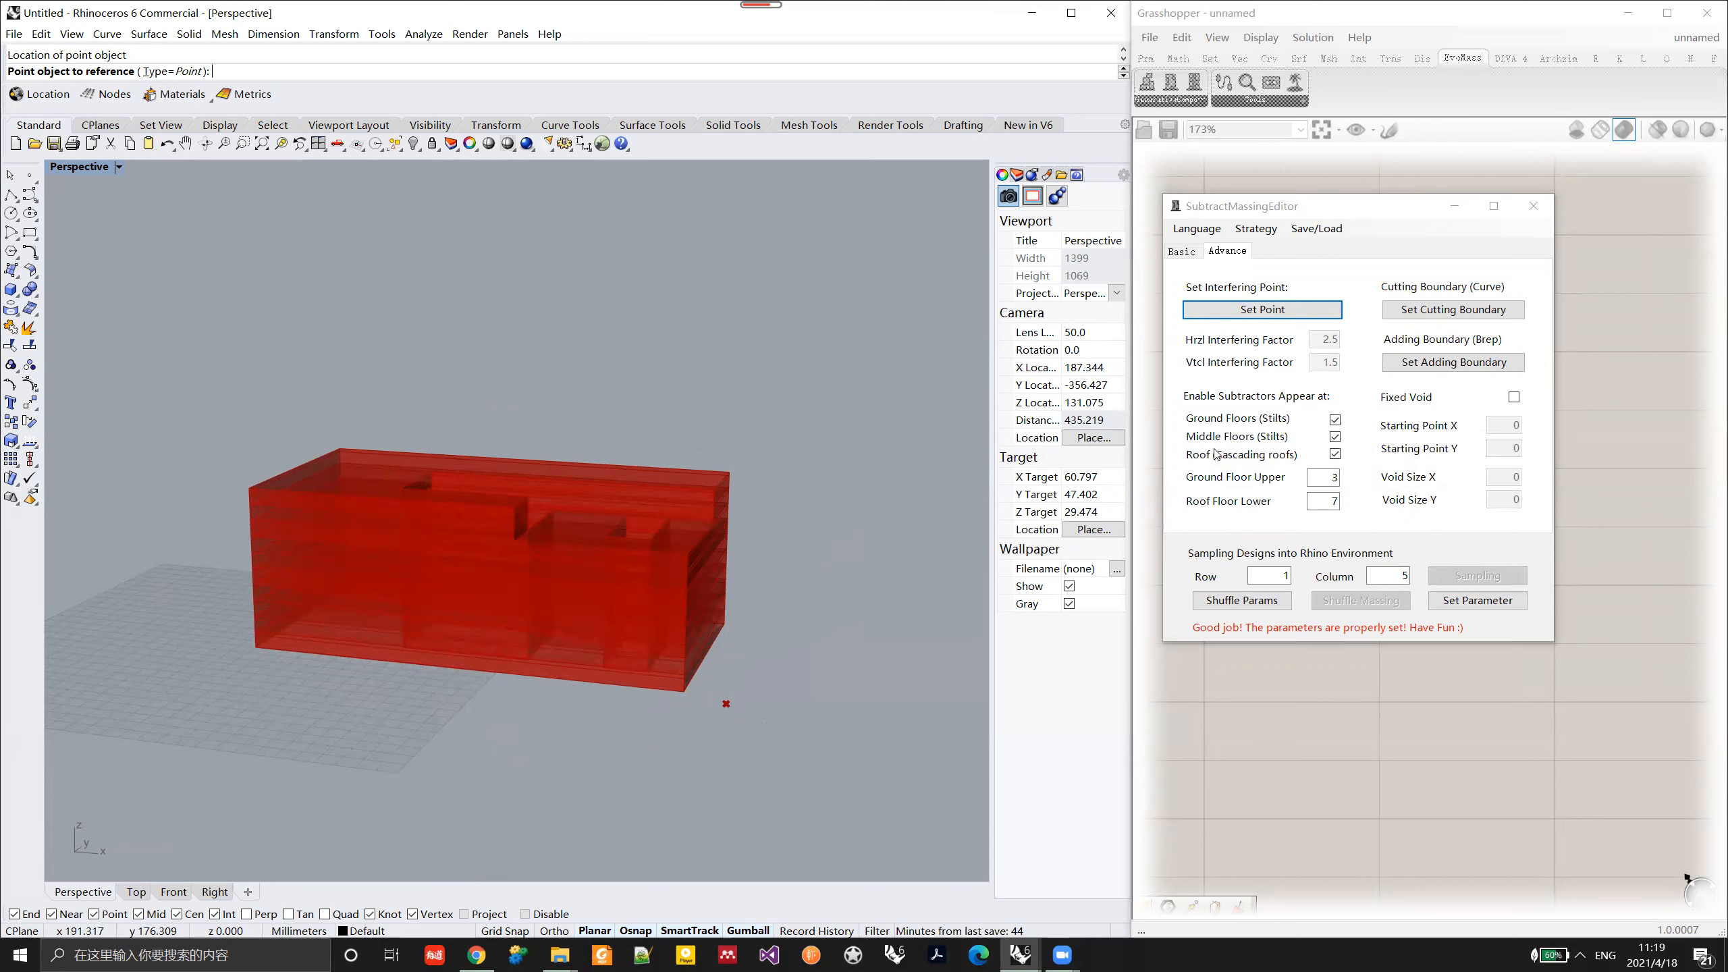
right_drag(698, 529, 402, 586)
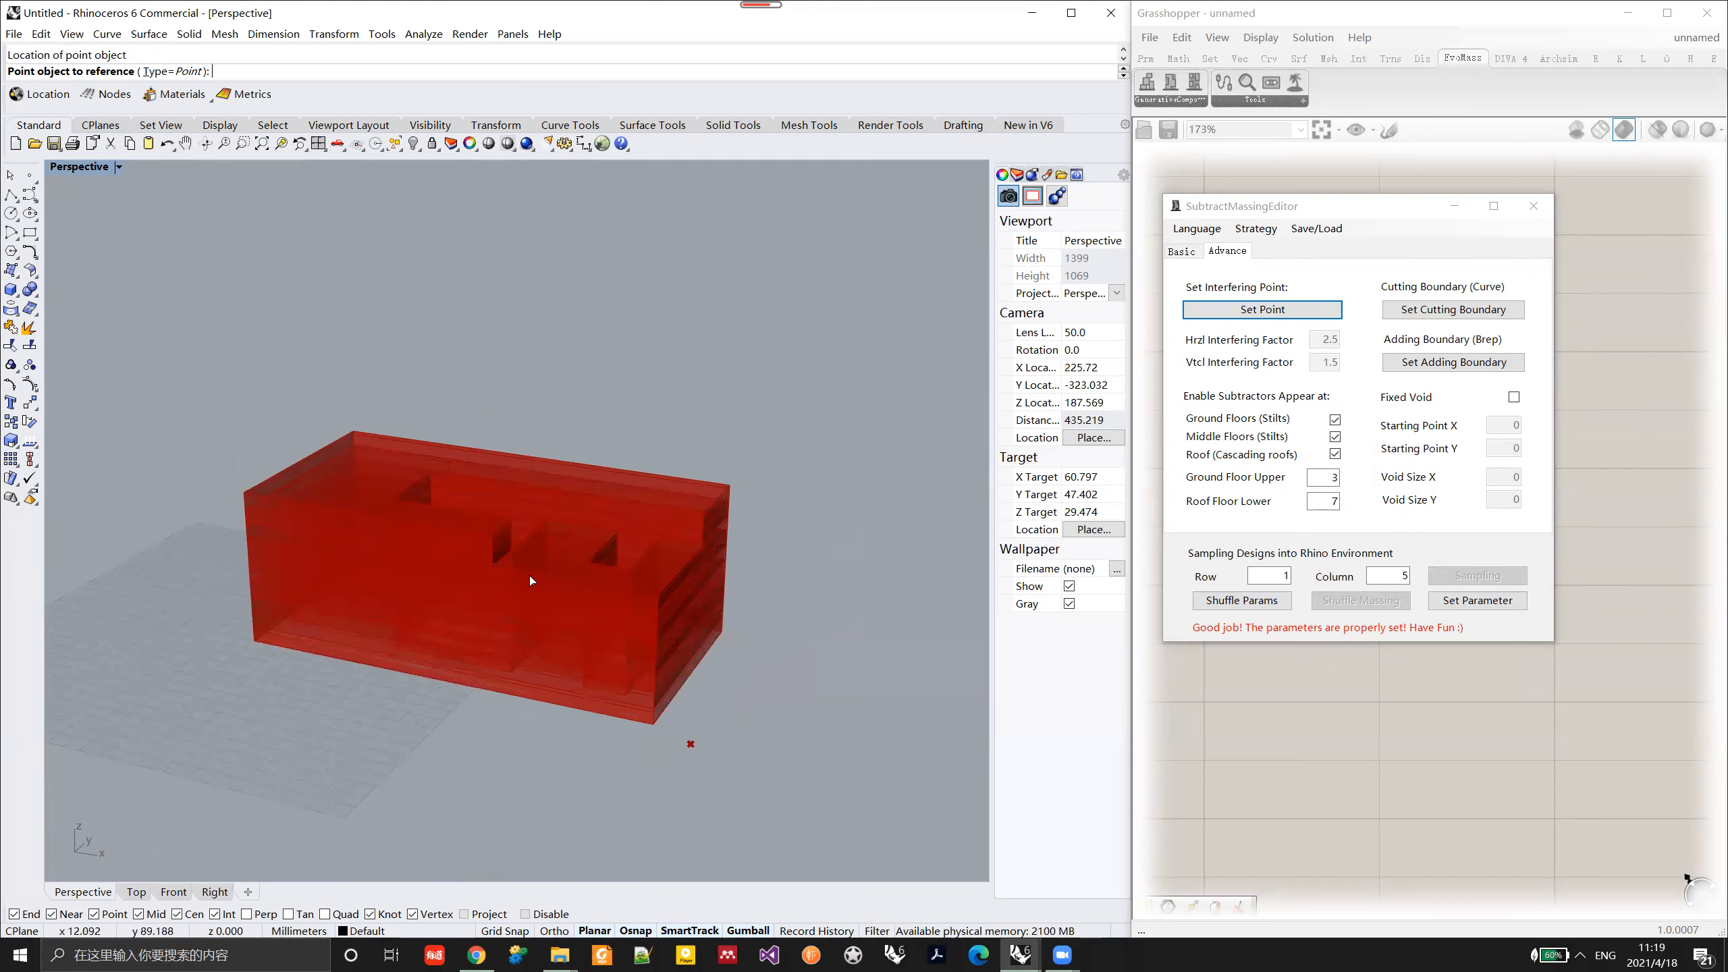
click(1335, 438)
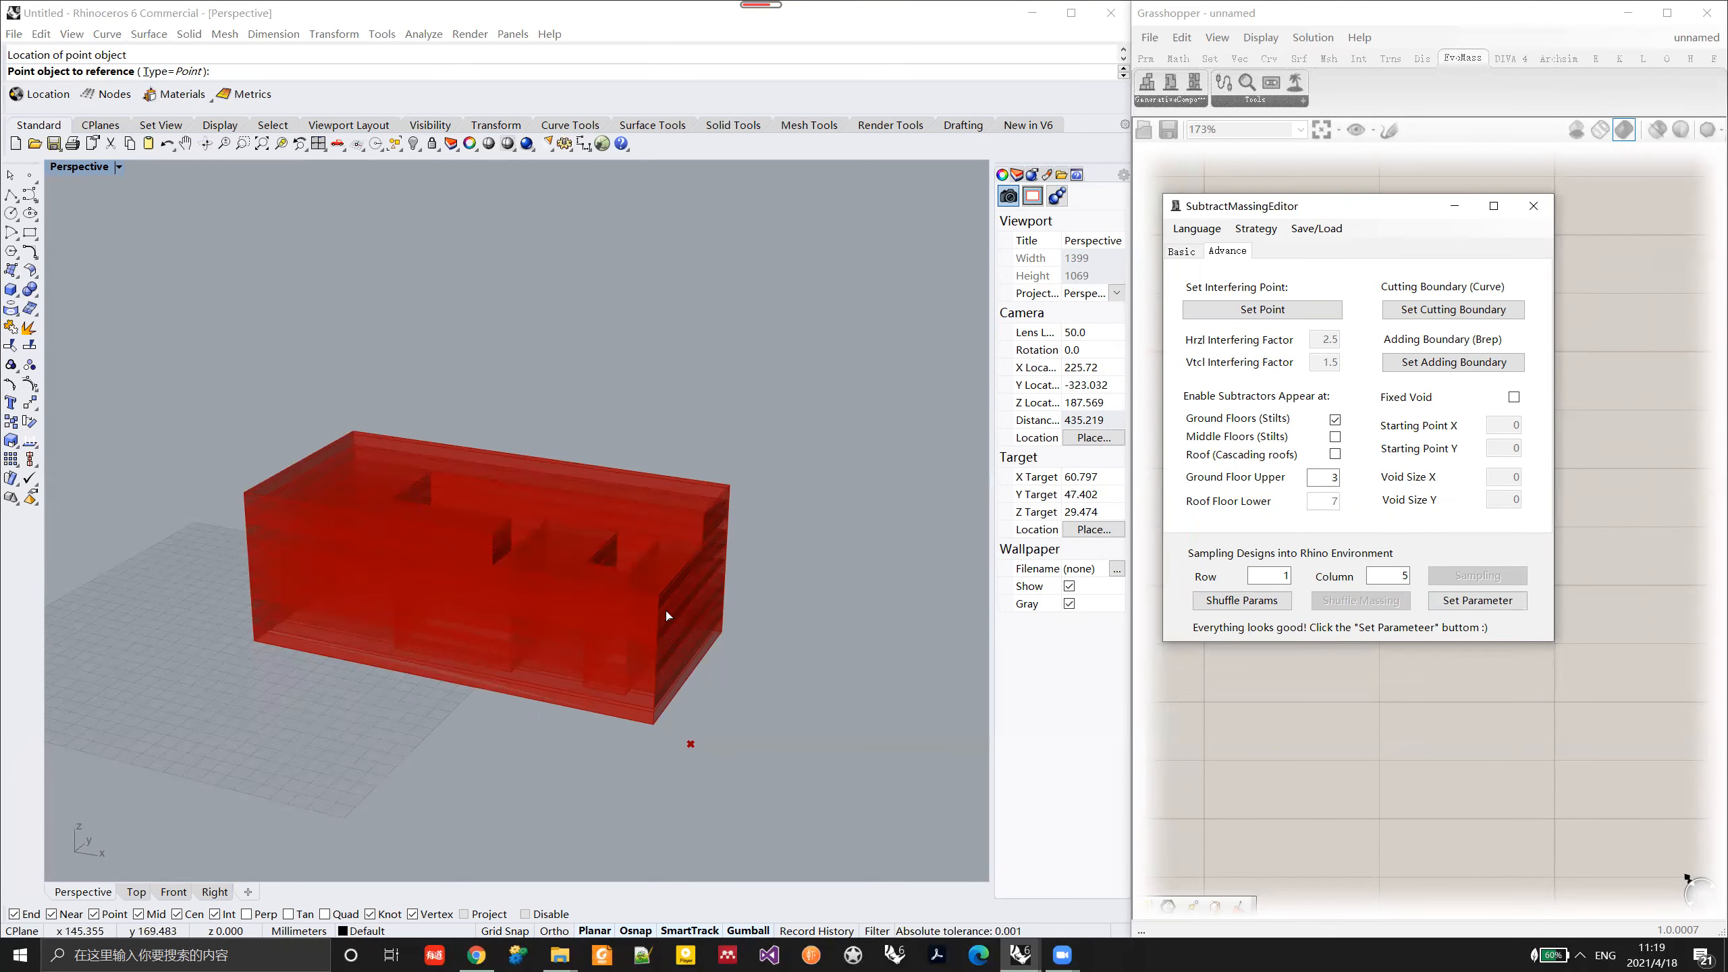
right_drag(357, 657, 436, 600)
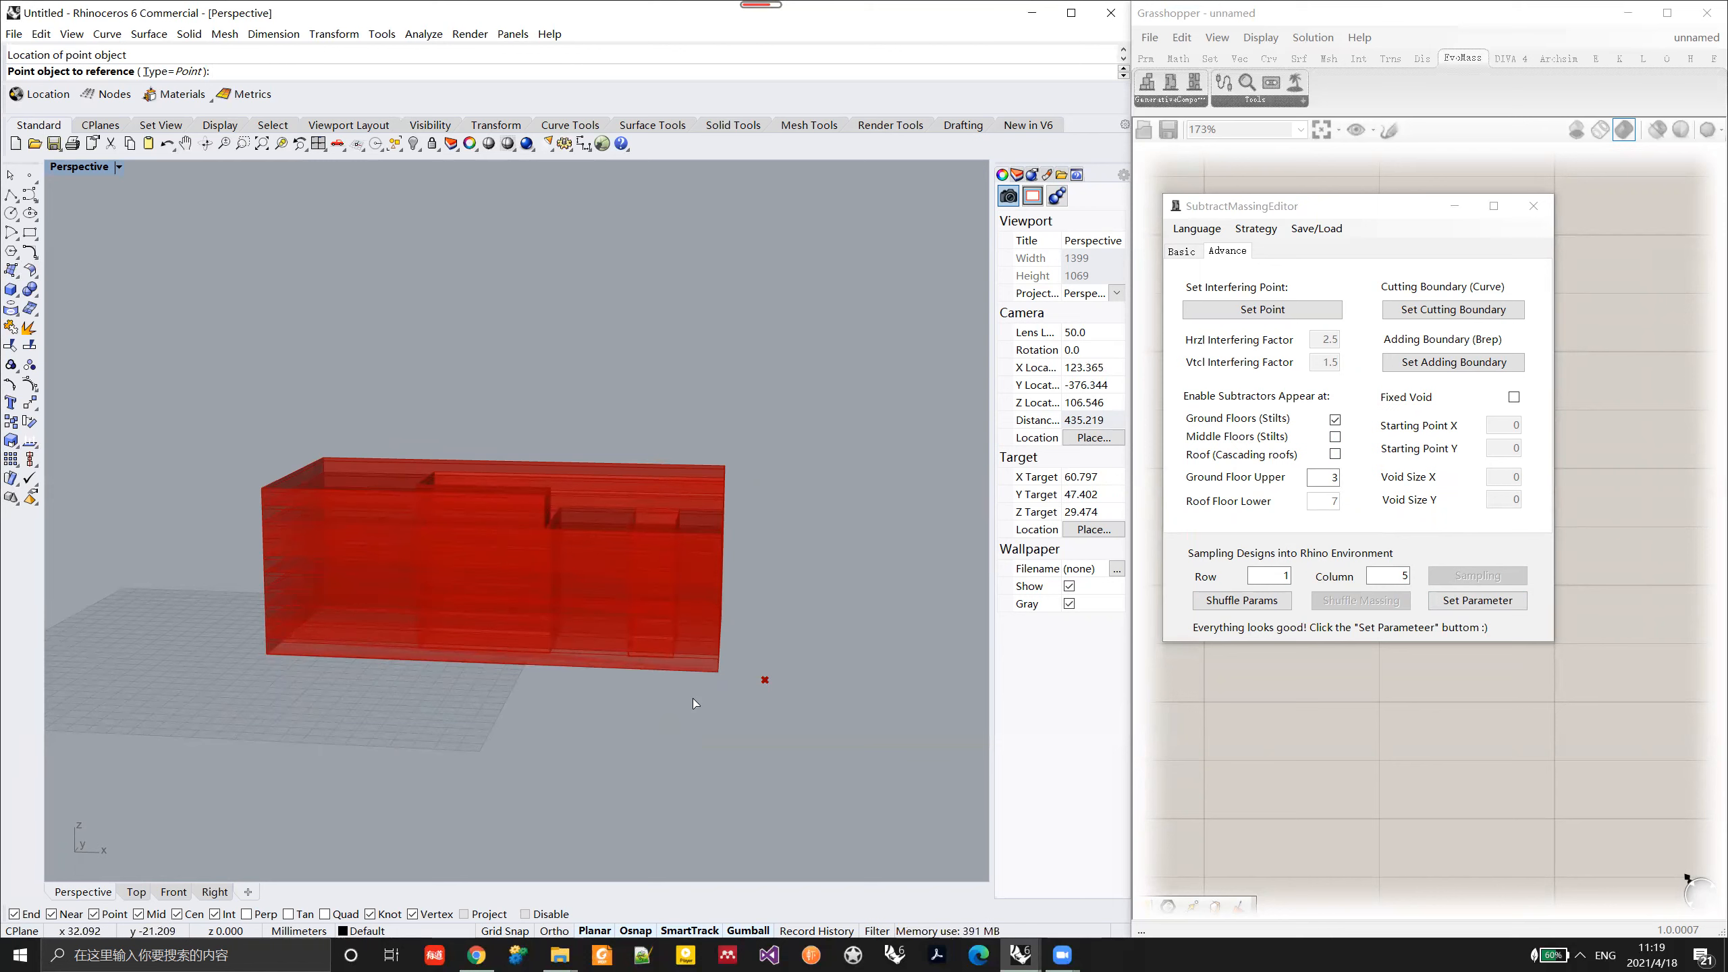
click(1508, 604)
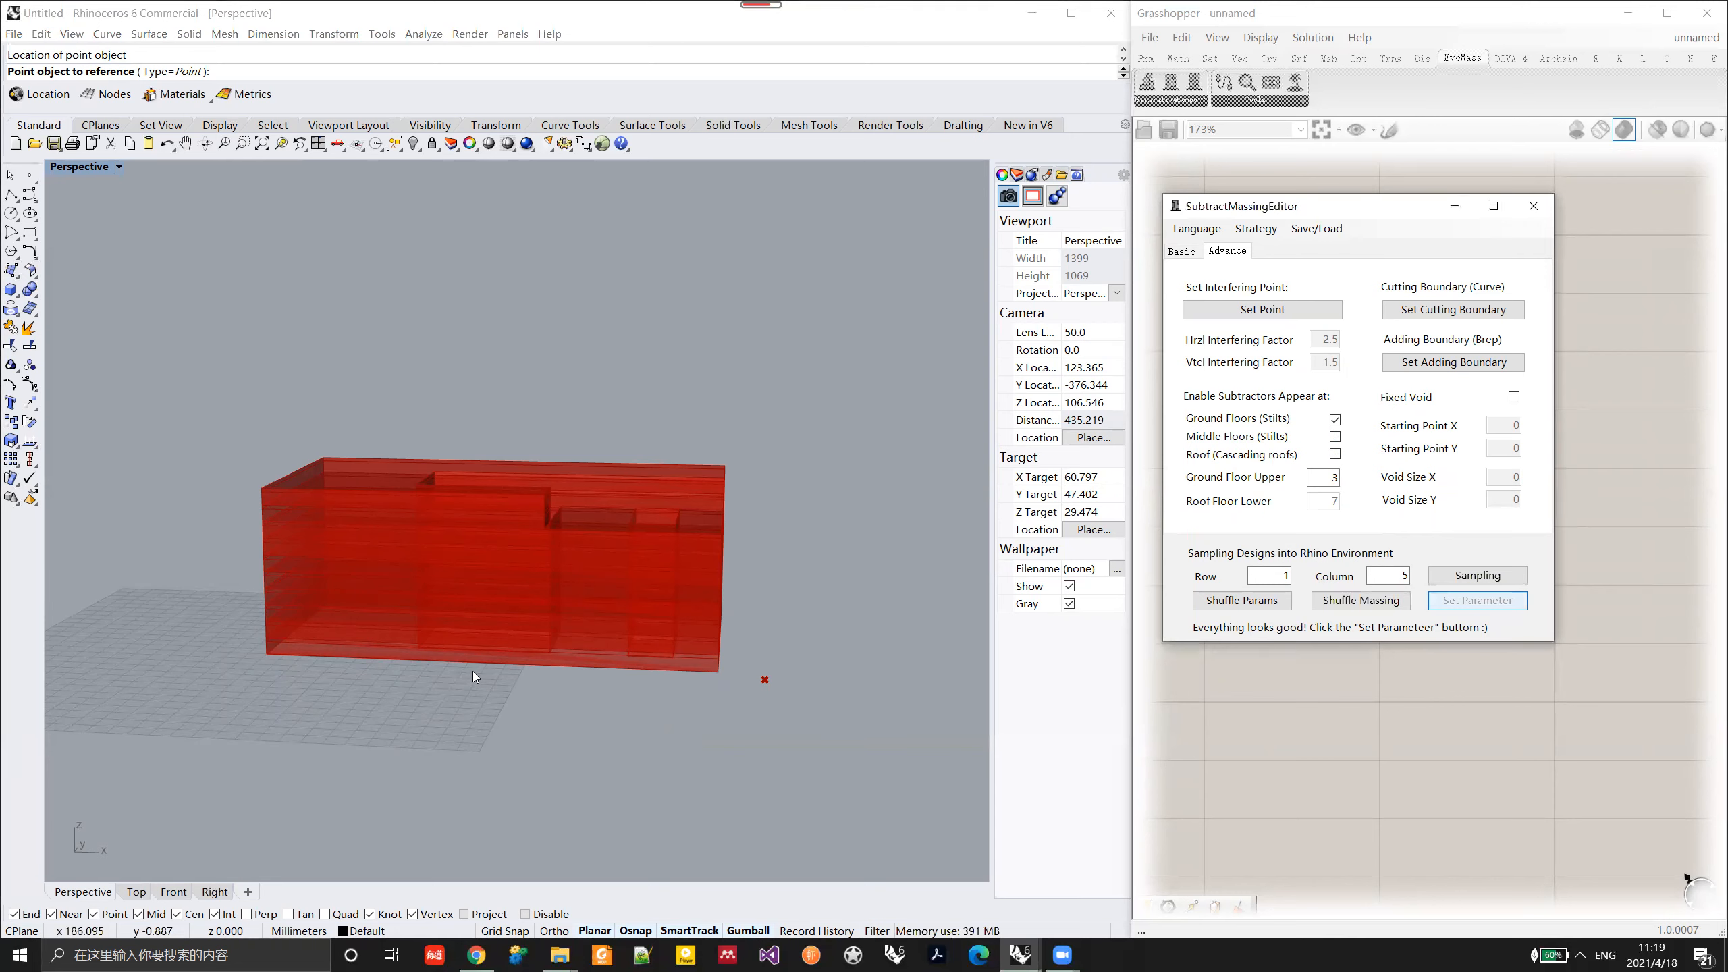
Step: Shuffle the massing twice and examine the ground-floor subtractions from different angles
right_drag(619, 614, 550, 655)
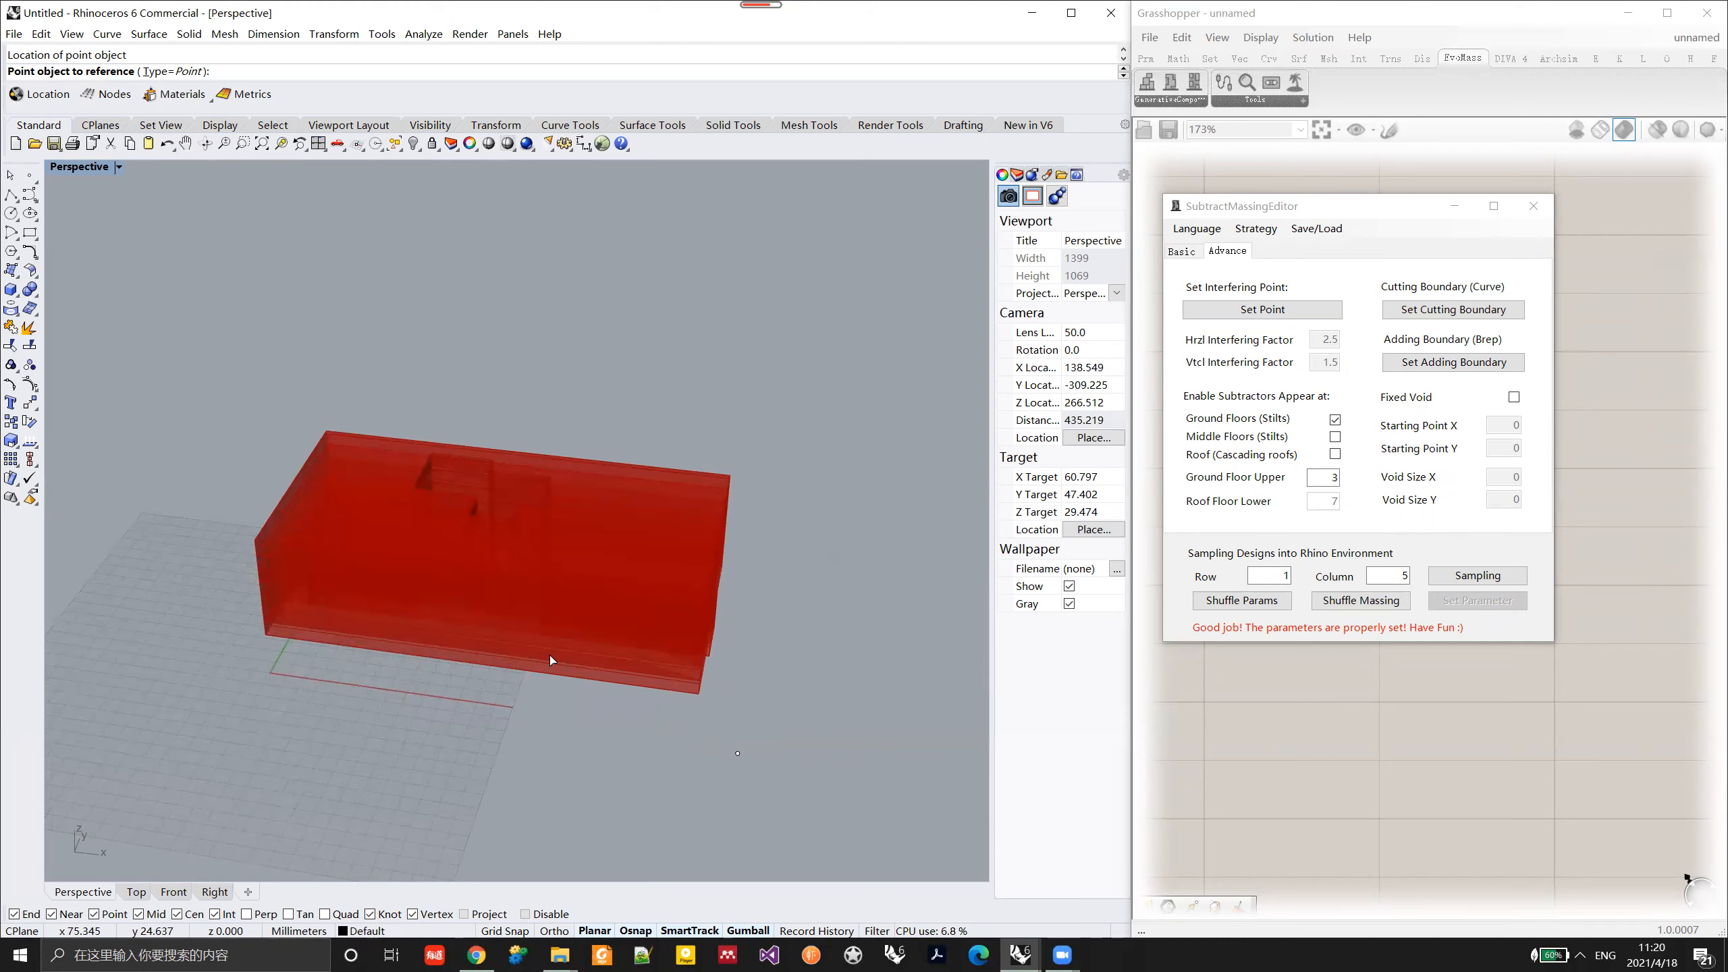
mouse_move(550, 655)
right_down()
mouse_move(555, 638)
mouse_move(585, 663)
mouse_move(529, 677)
right_up()
click(1375, 616)
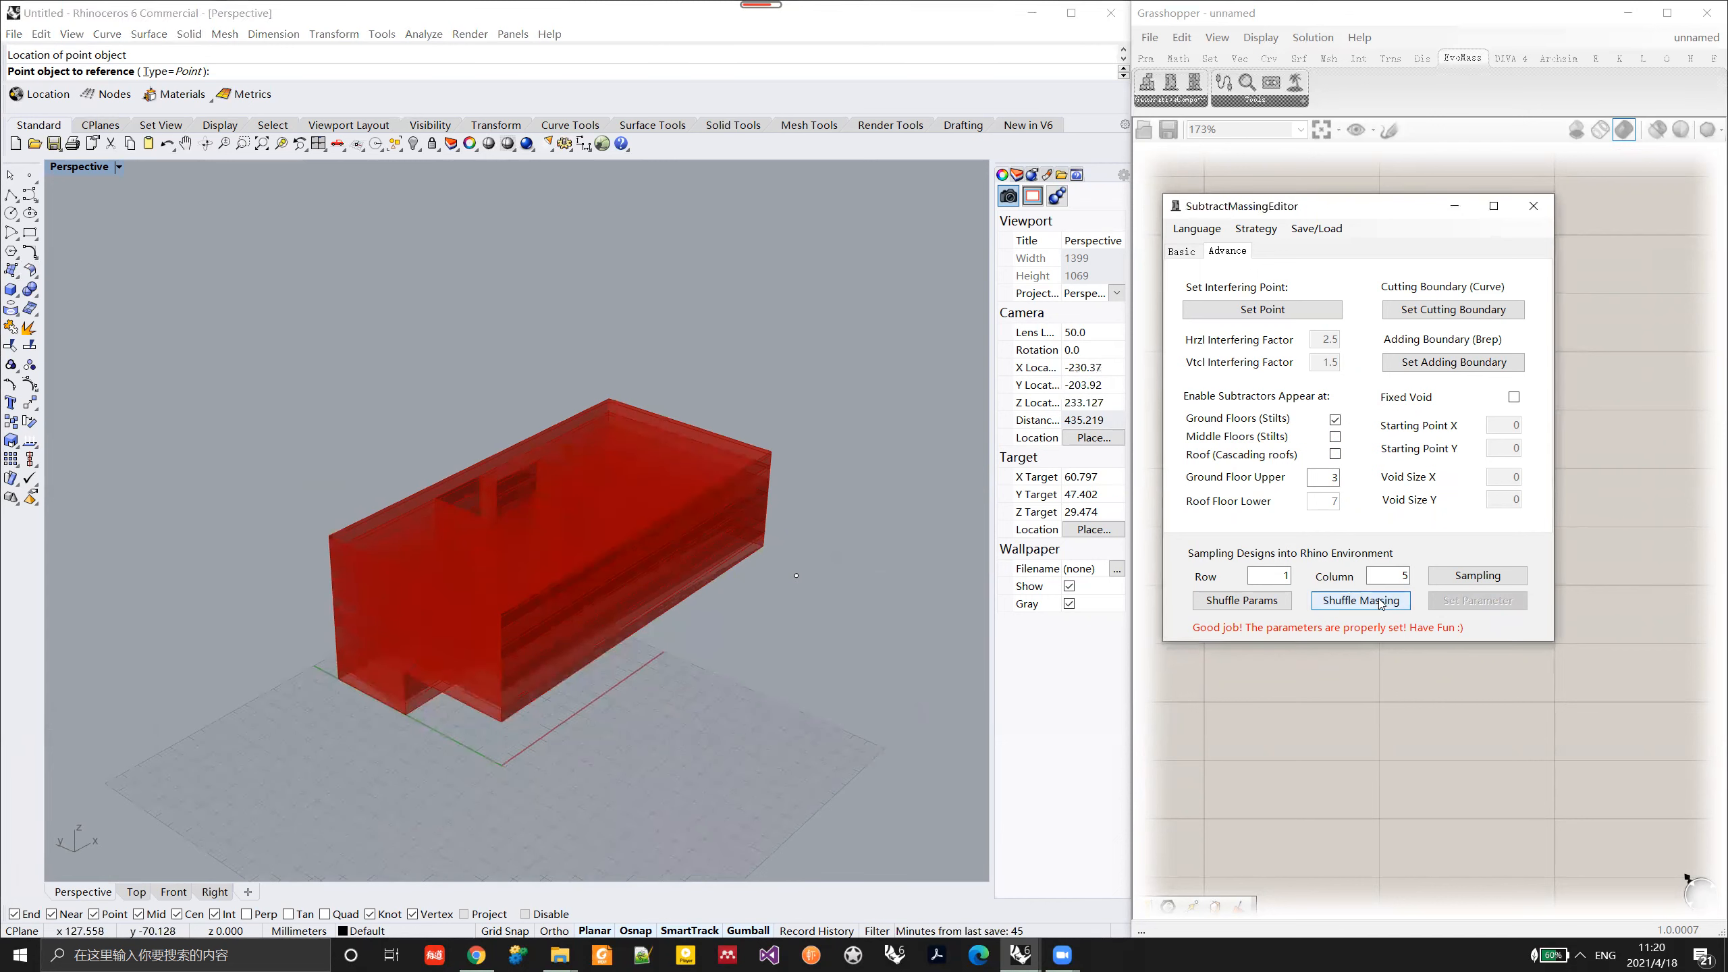
click(1381, 604)
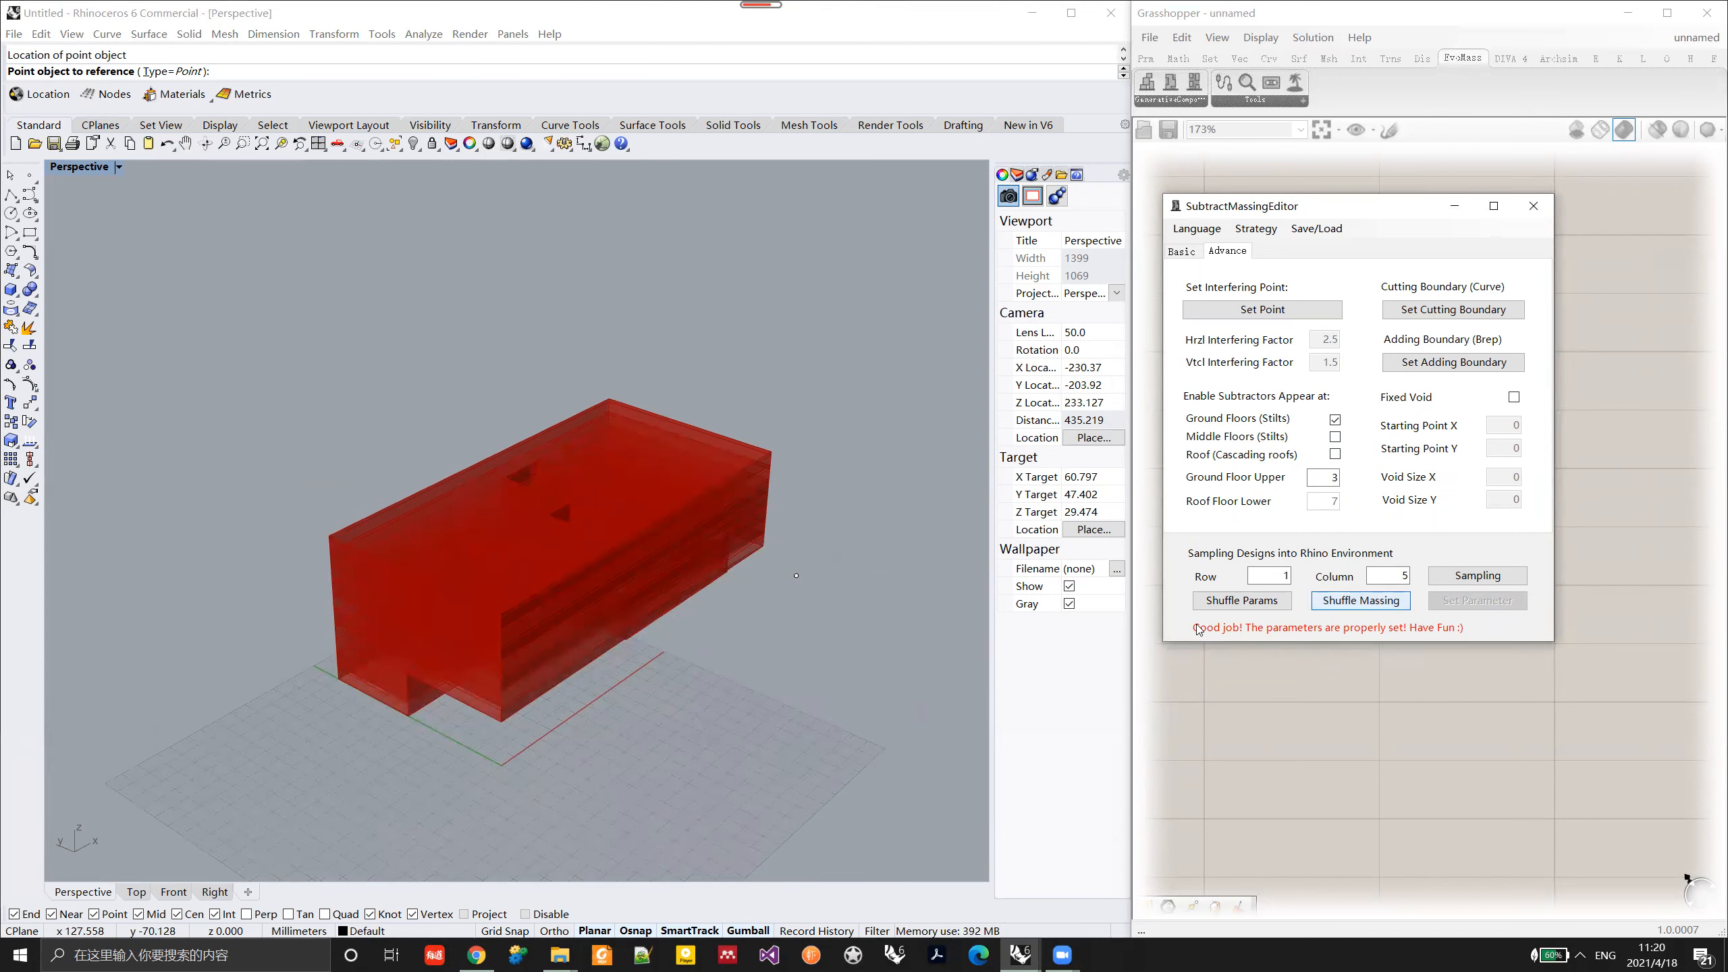
right_drag(598, 630, 1273, 420)
Step: Allow subtractors only at Roof (Cascading roofs), apply the parameters, and examine the roof subtractions
click(1336, 439)
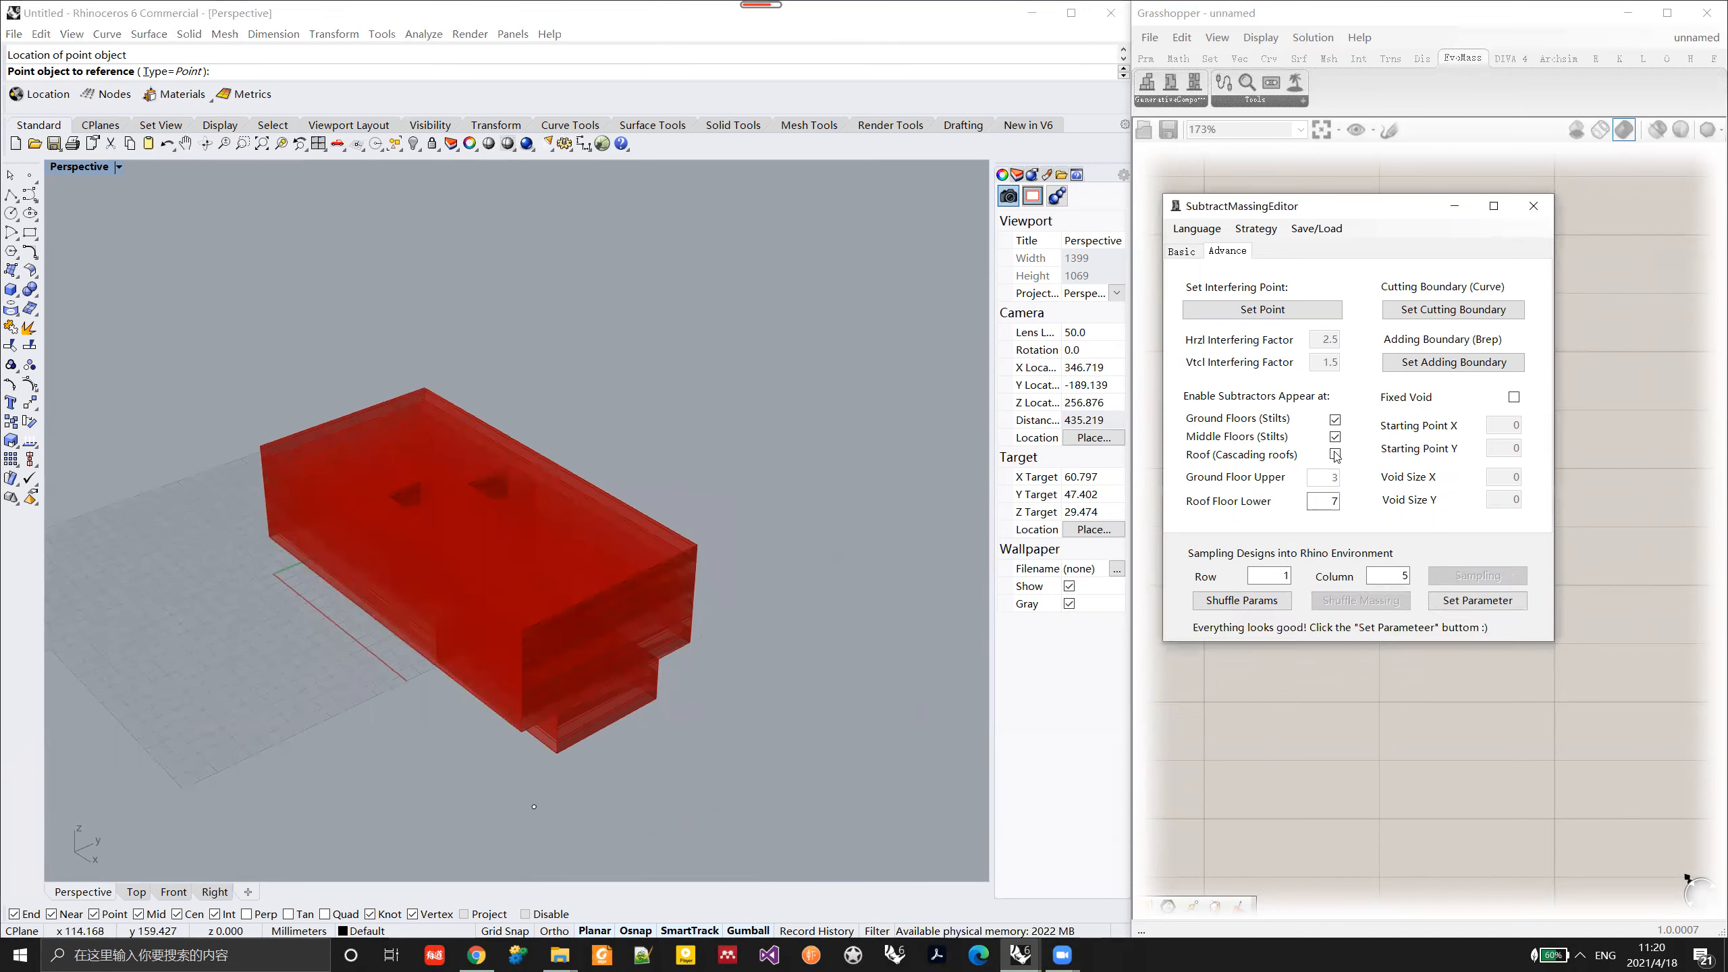
click(1336, 455)
click(1335, 420)
click(1477, 599)
right_drag(466, 625, 422, 565)
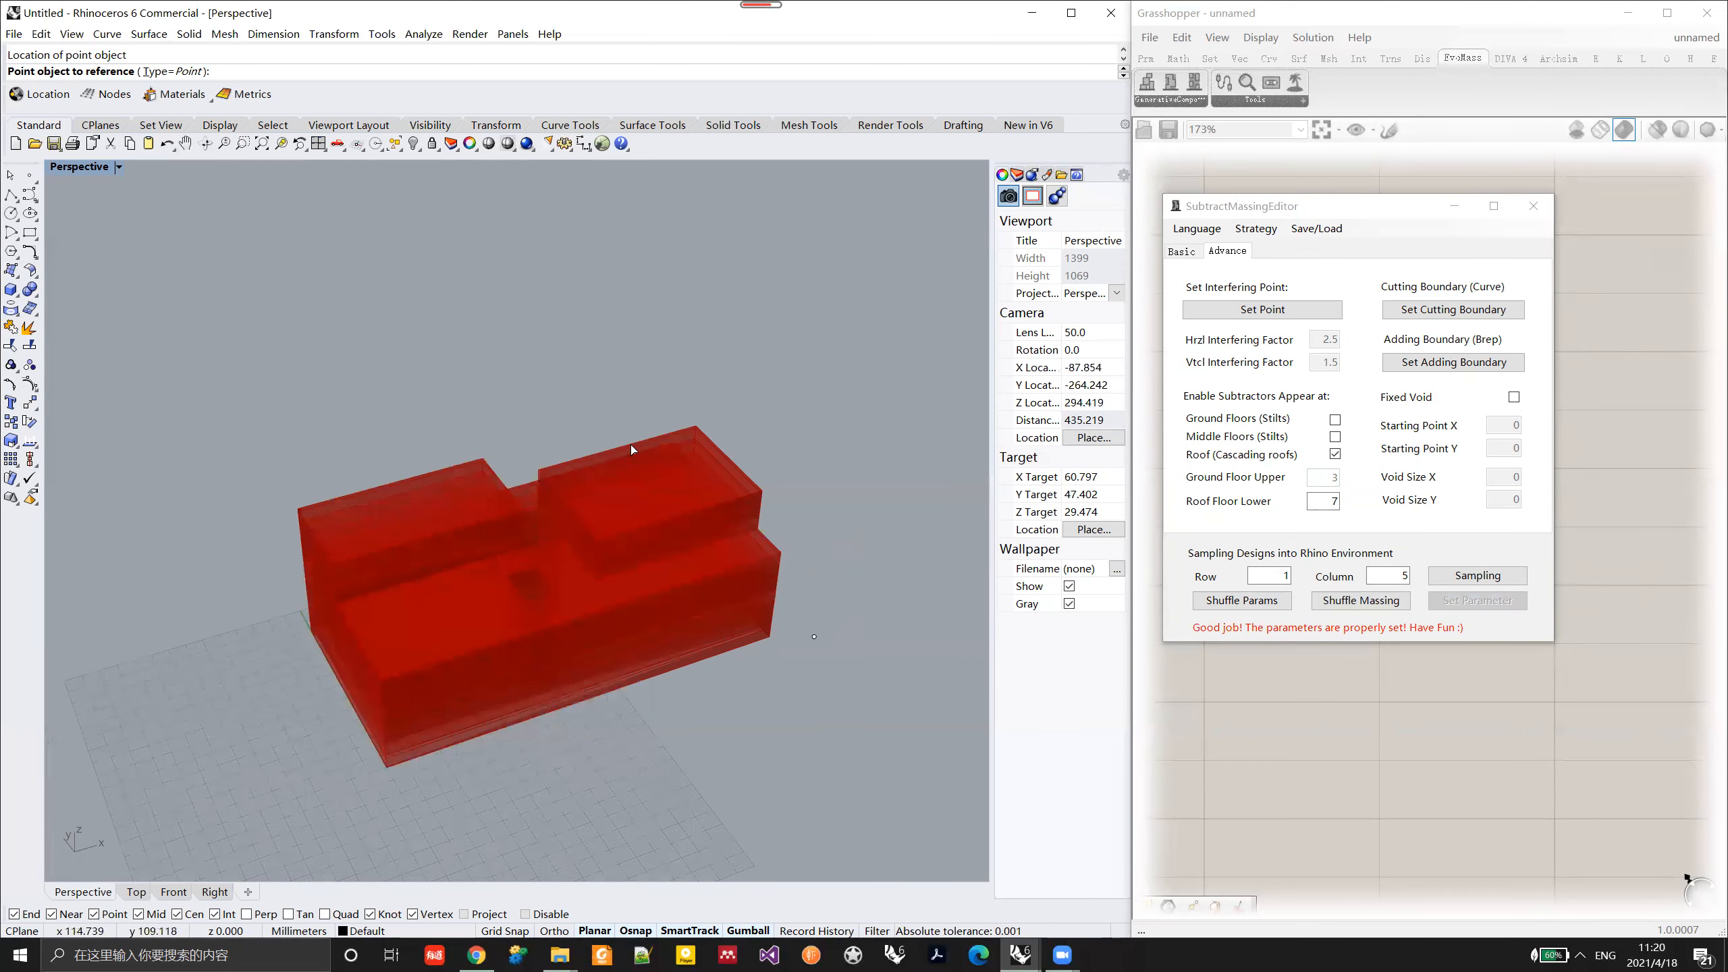
right_drag(540, 601, 637, 548)
right_drag(456, 585, 547, 721)
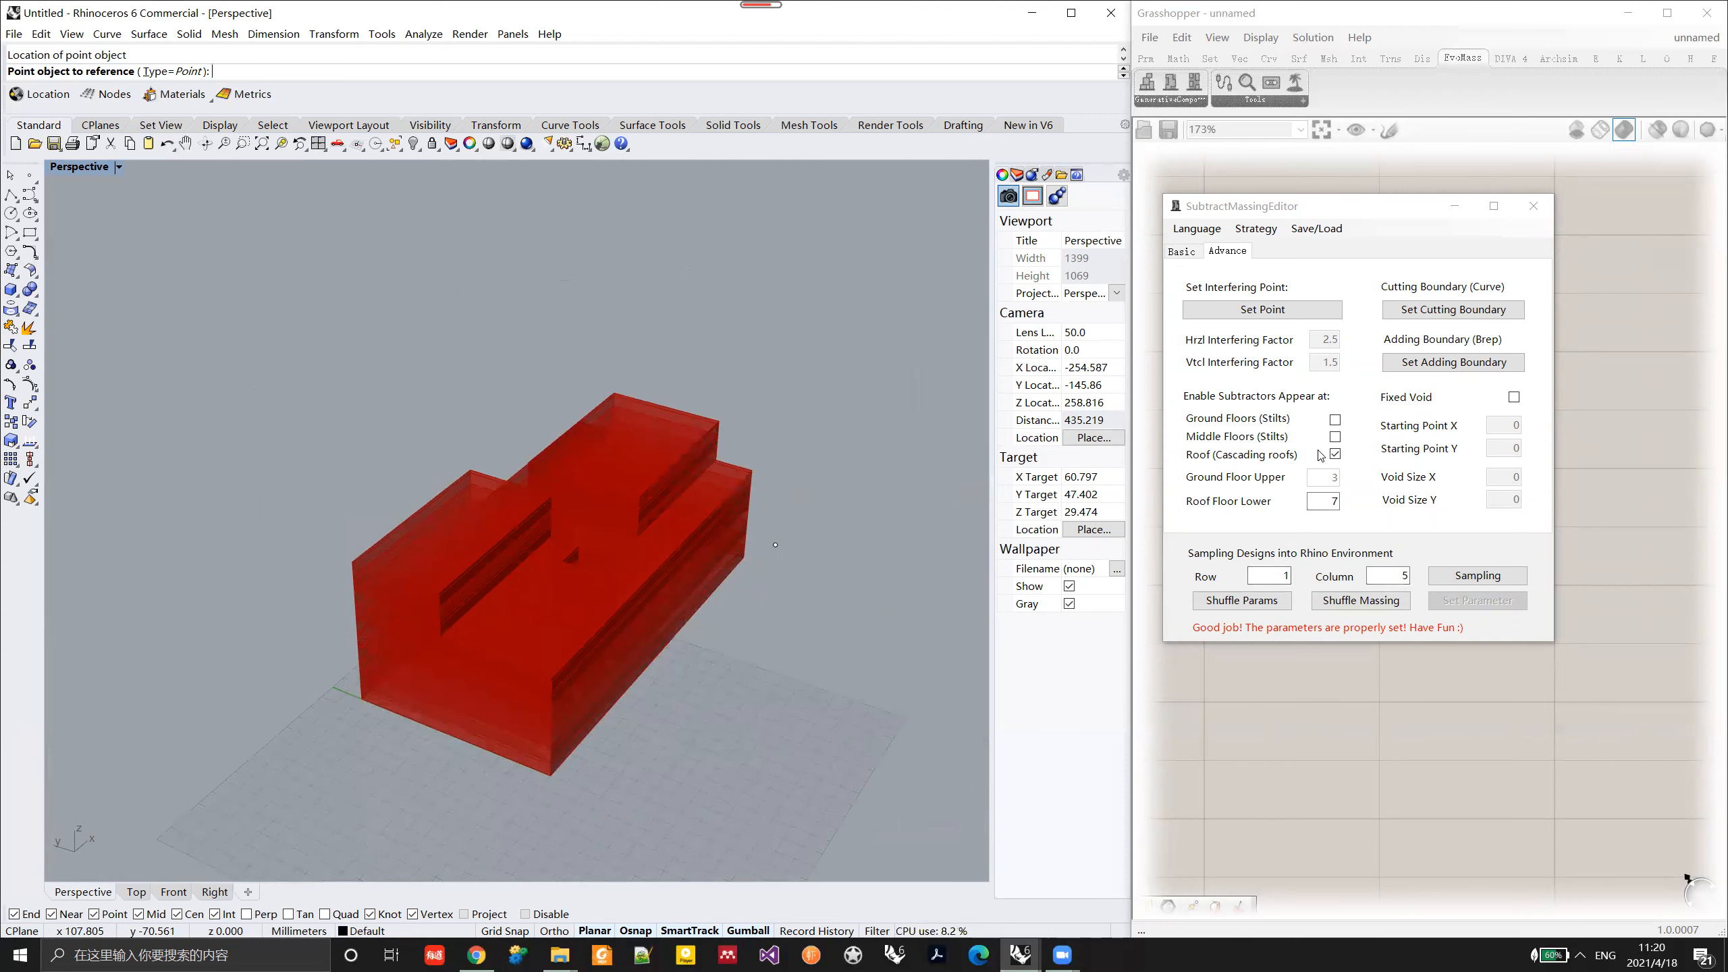
Step: Enable subtractors again at Middle Floors (Stilts) and Ground Floors (Stilts)
click(1335, 439)
click(1335, 420)
right_drag(645, 469, 547, 538)
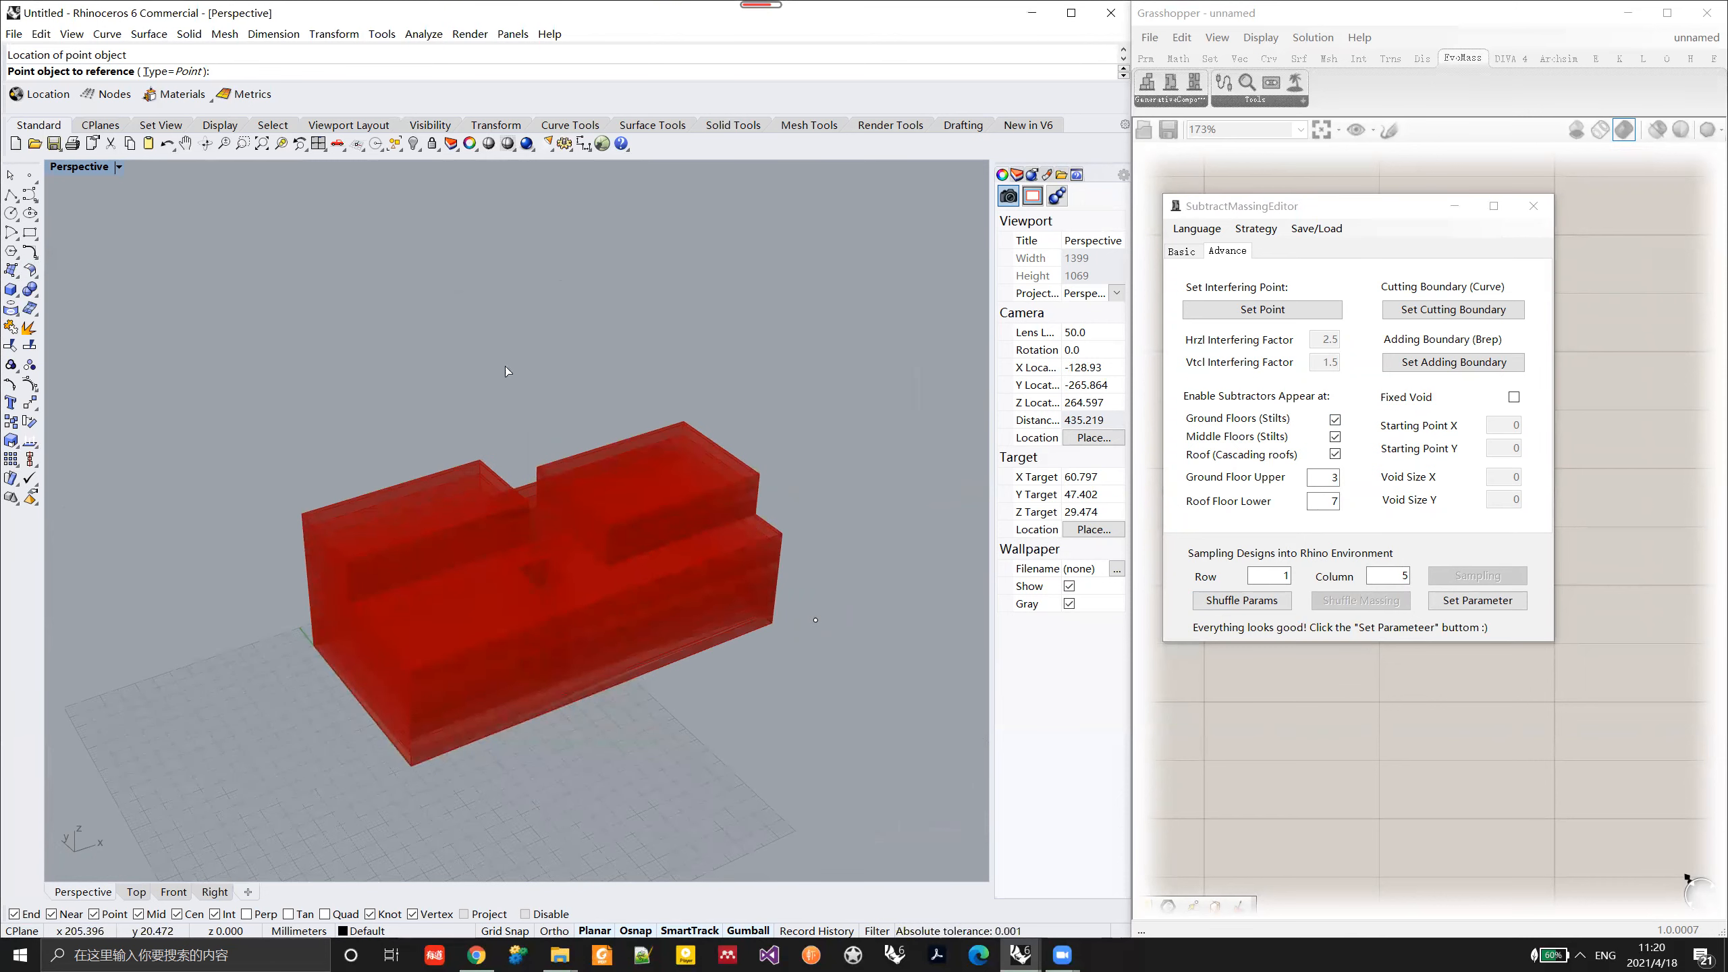
Step: Show the hidden boundary curve and box in the Rhino model and bring them into view
click(40, 33)
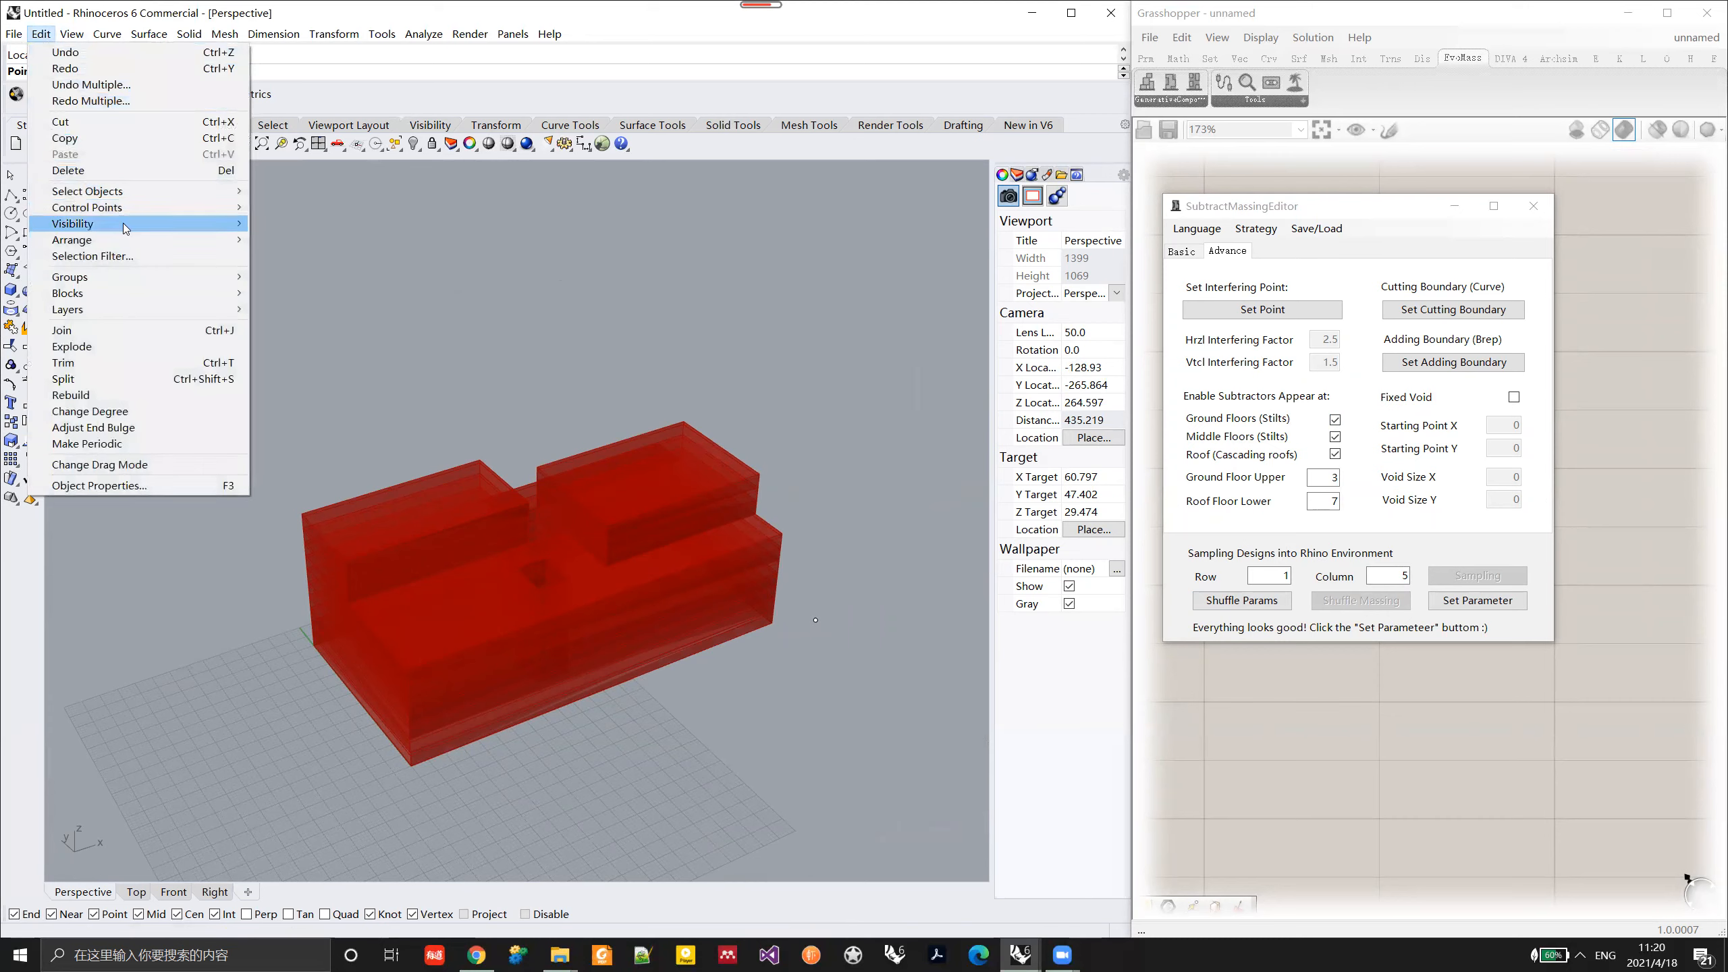
mouse_move(126, 225)
click(327, 240)
right_drag(340, 494, 687, 613)
Step: Set the polygonal ground outline as the cutting boundary curve and apply the parameters
click(1422, 310)
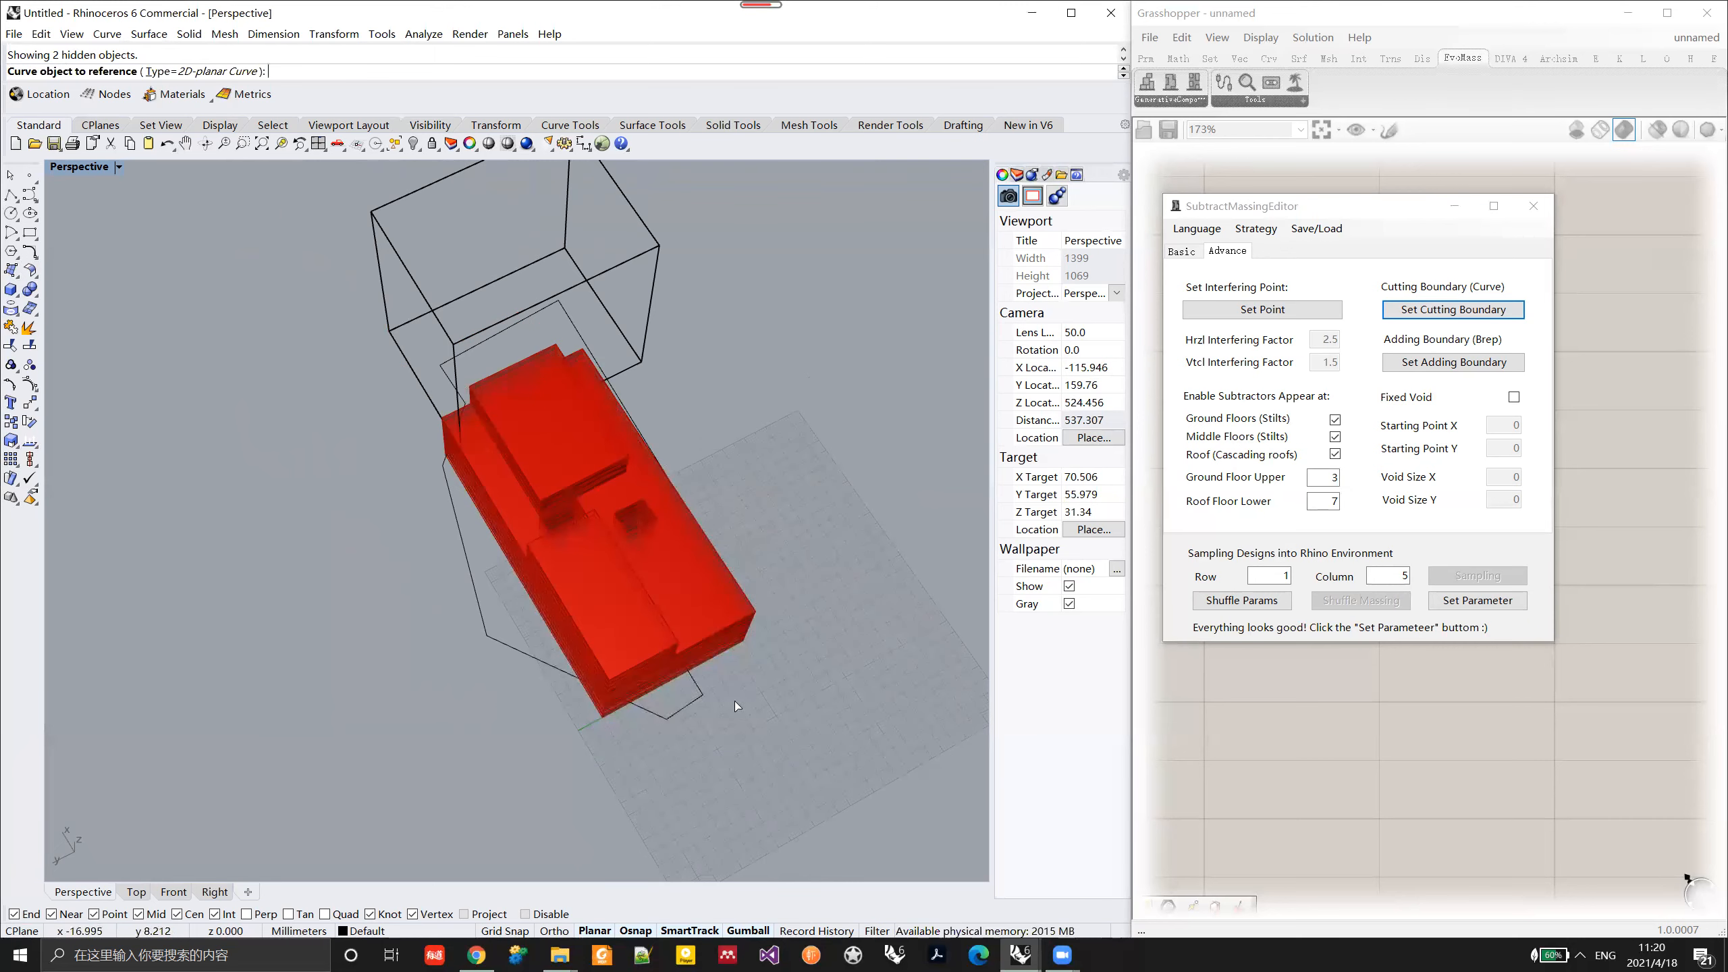
click(653, 712)
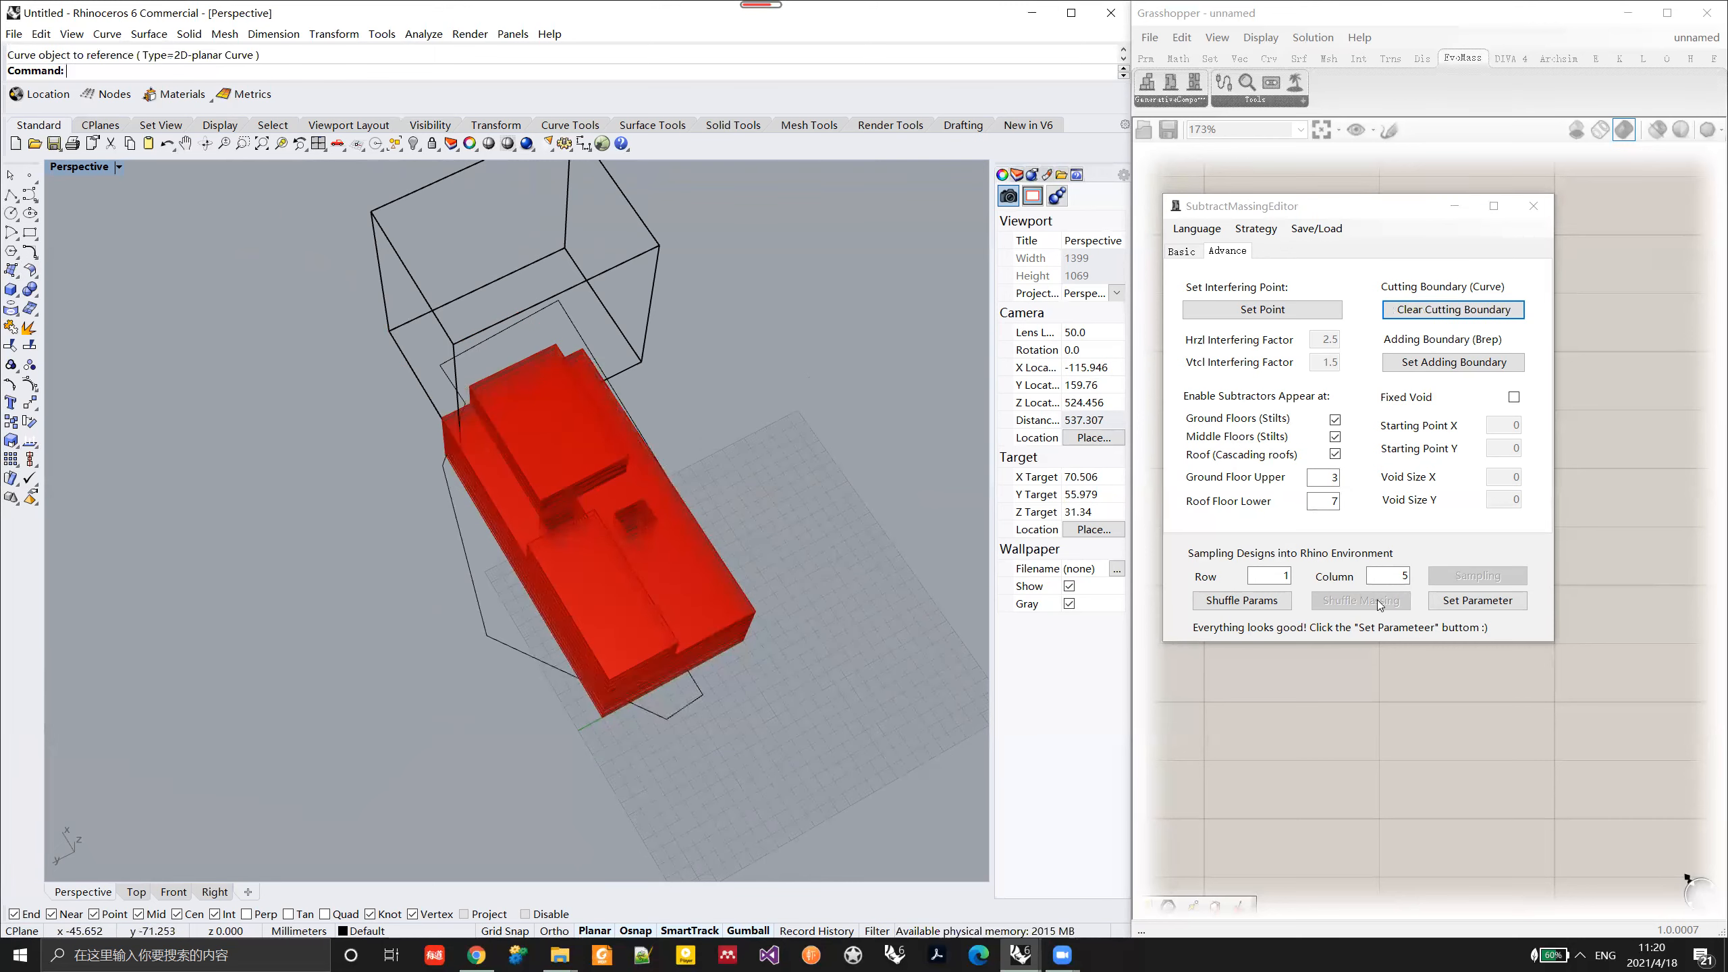
click(1471, 605)
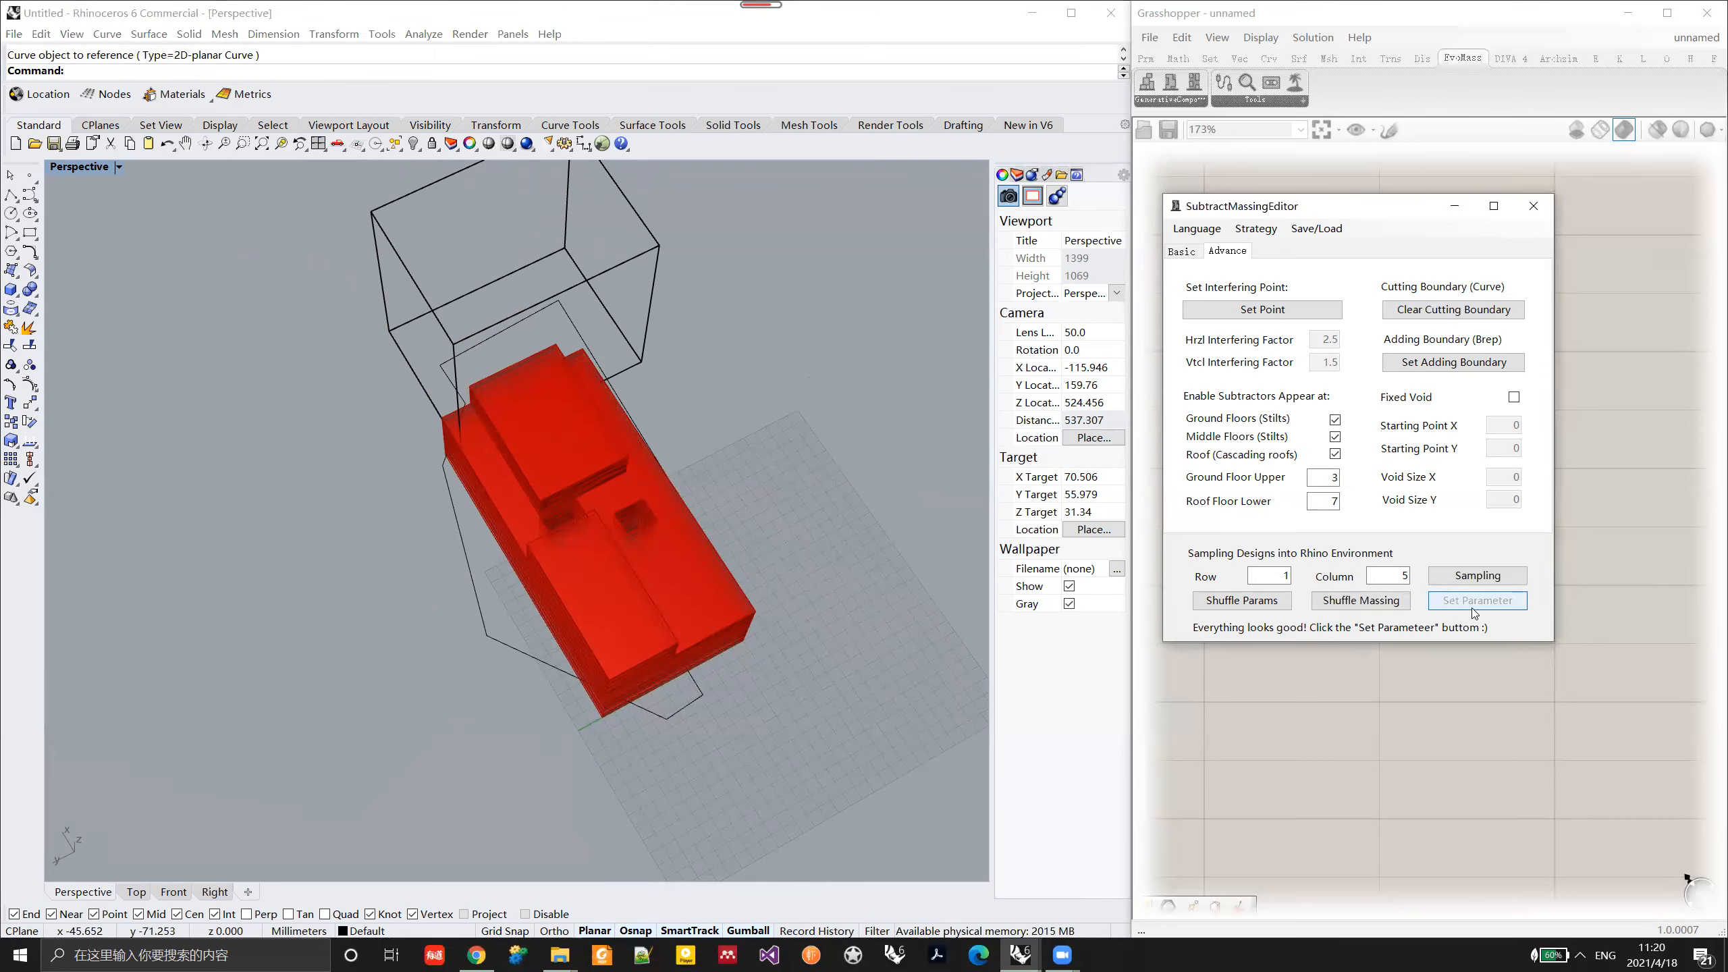
Step: Examine the massing trimmed by the cutting boundary, and shuffle it to generate another variant
right_drag(808, 613, 447, 451)
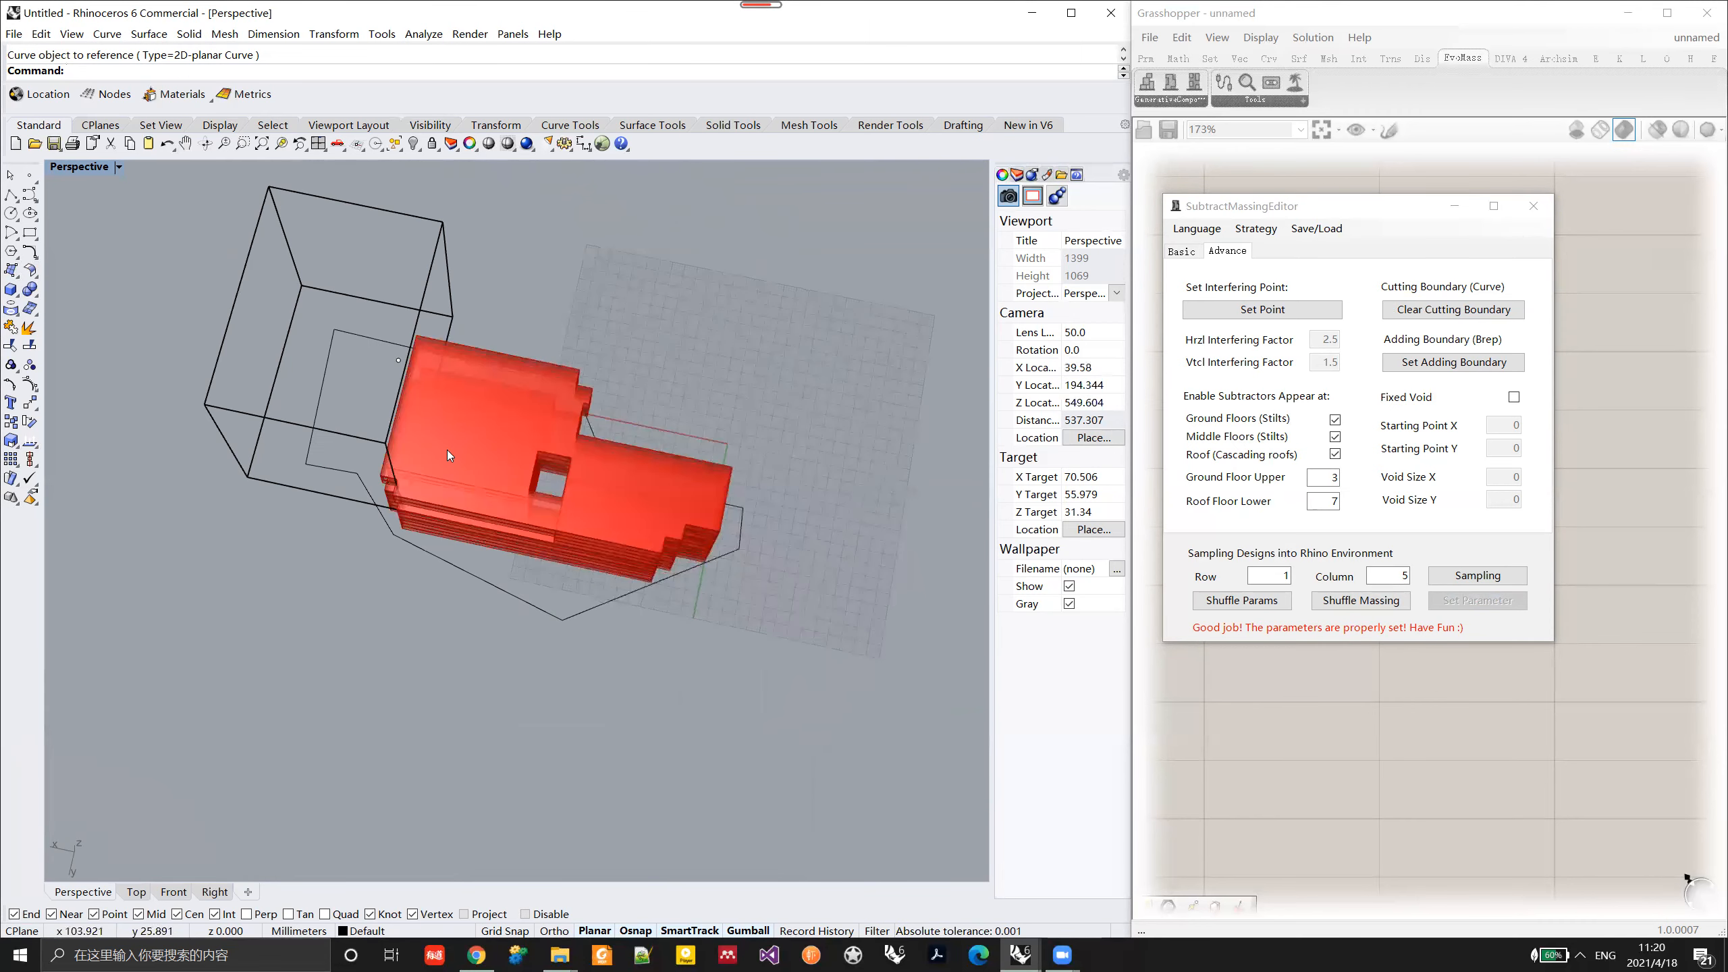
right_drag(443, 347, 317, 505)
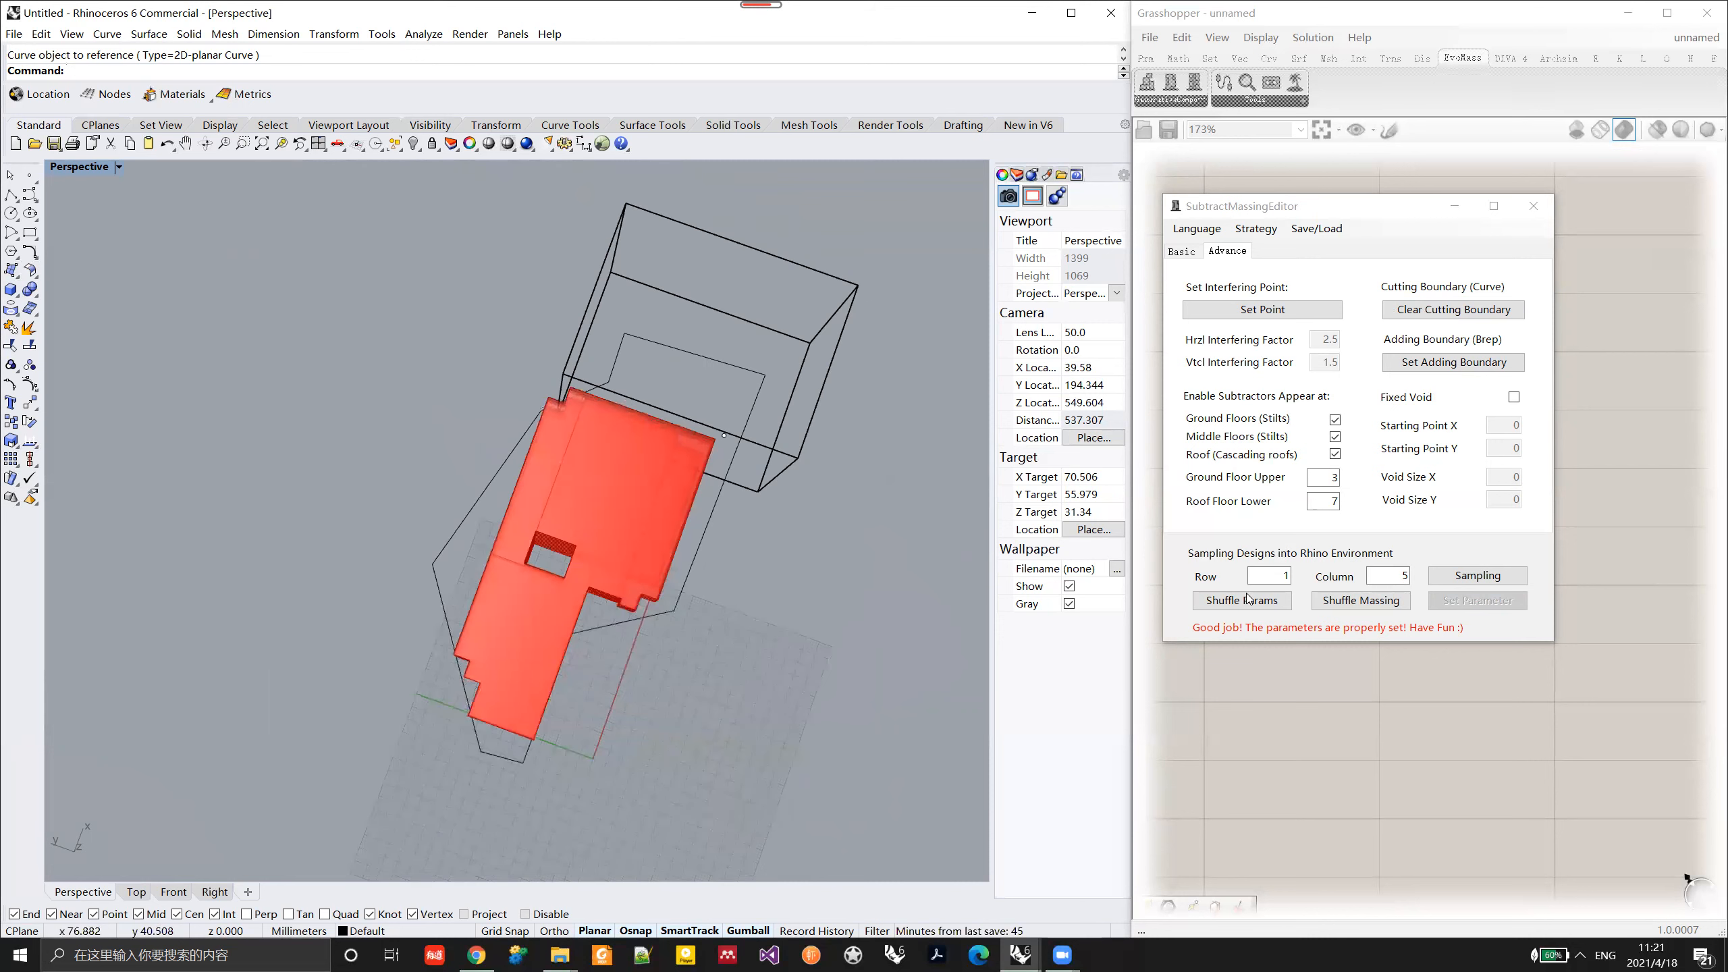
click(1369, 605)
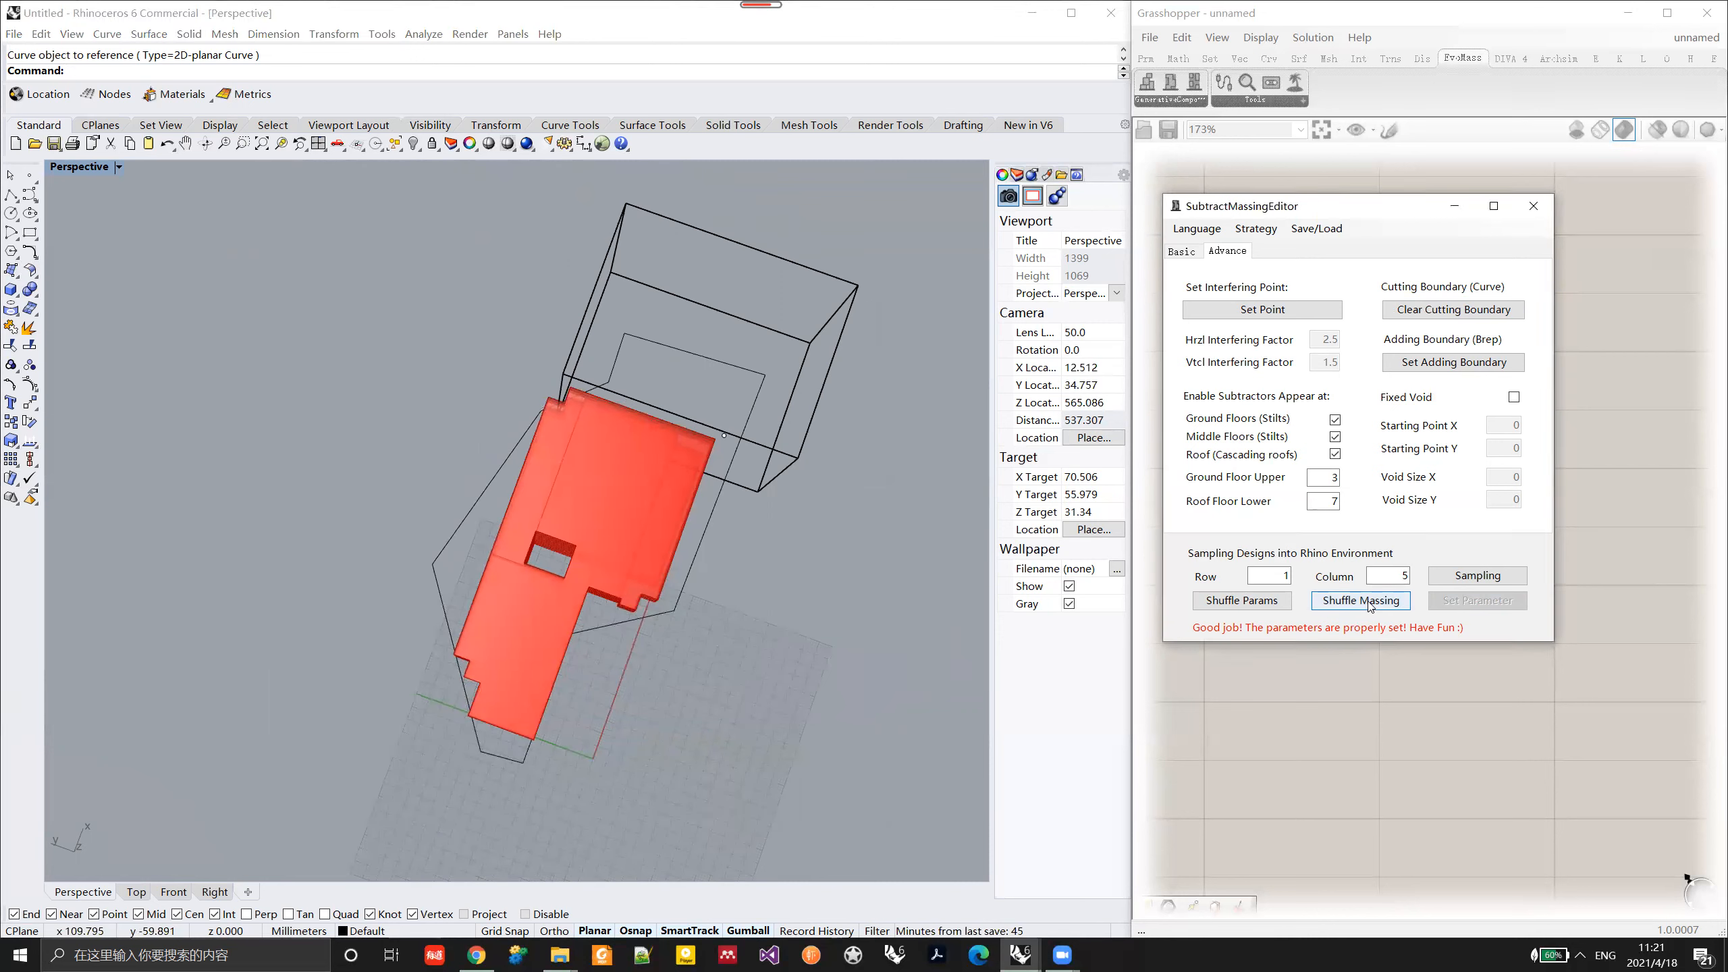
right_drag(683, 648, 569, 523)
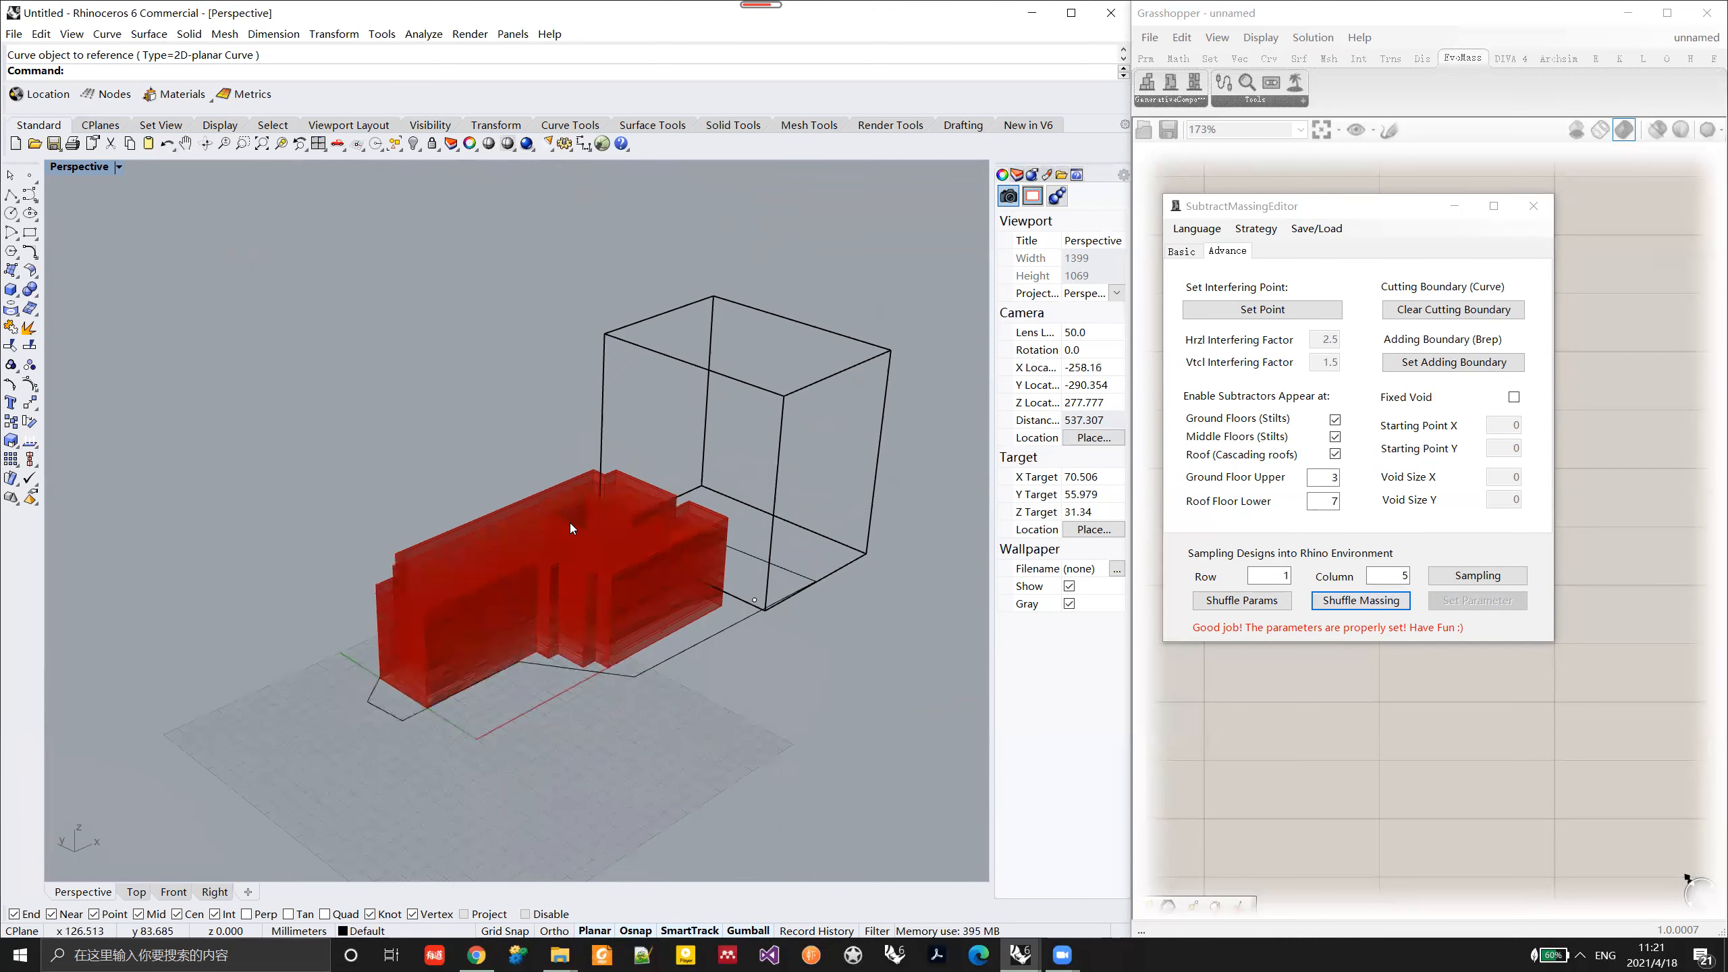
Step: Clear the cutting boundary, set the wireframe box beside the massing as the adding boundary, and apply the parameters
click(1474, 318)
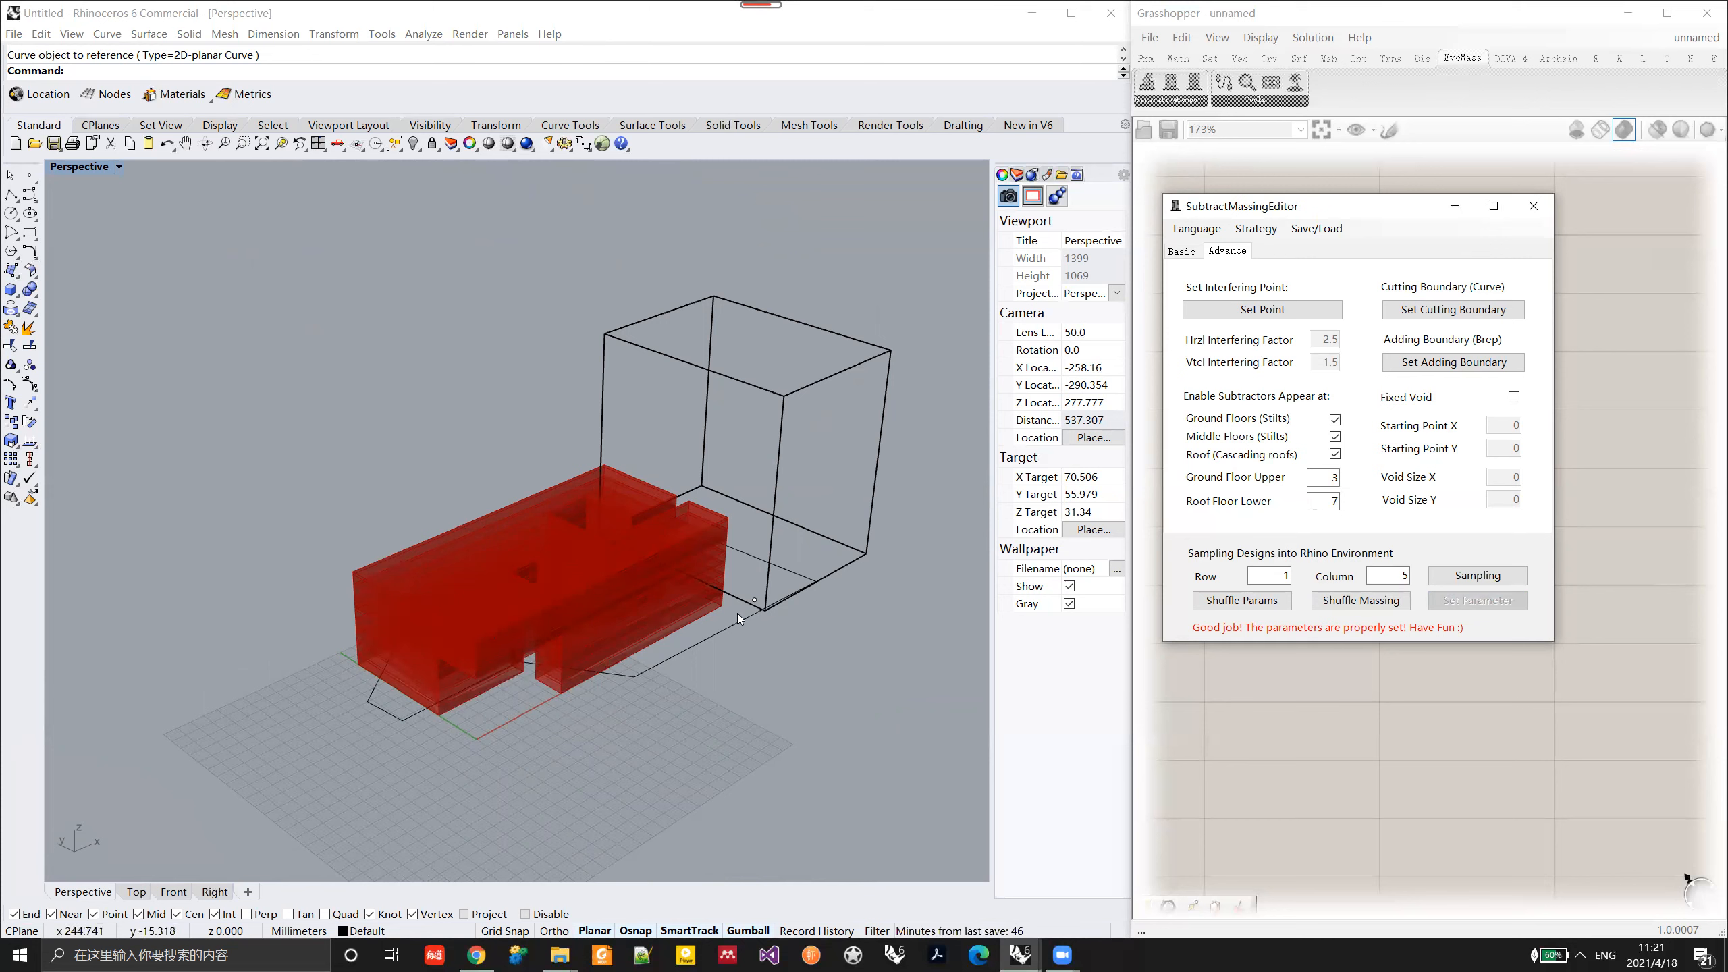
right_drag(756, 549, 674, 579)
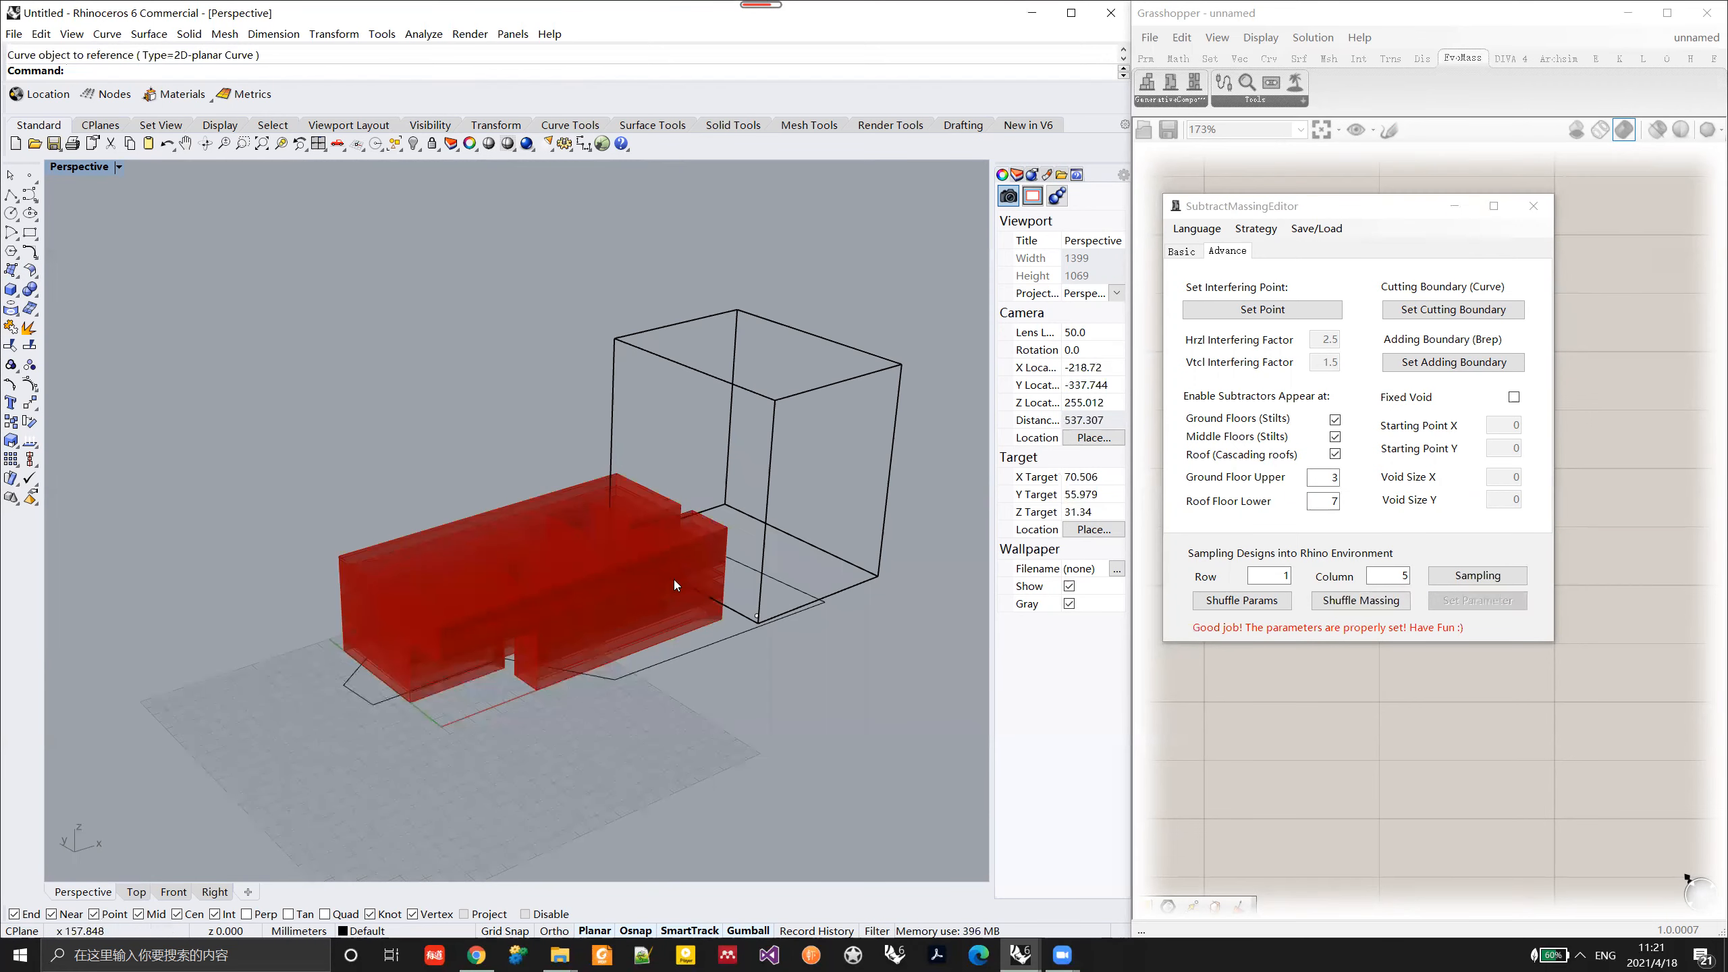
click(1454, 362)
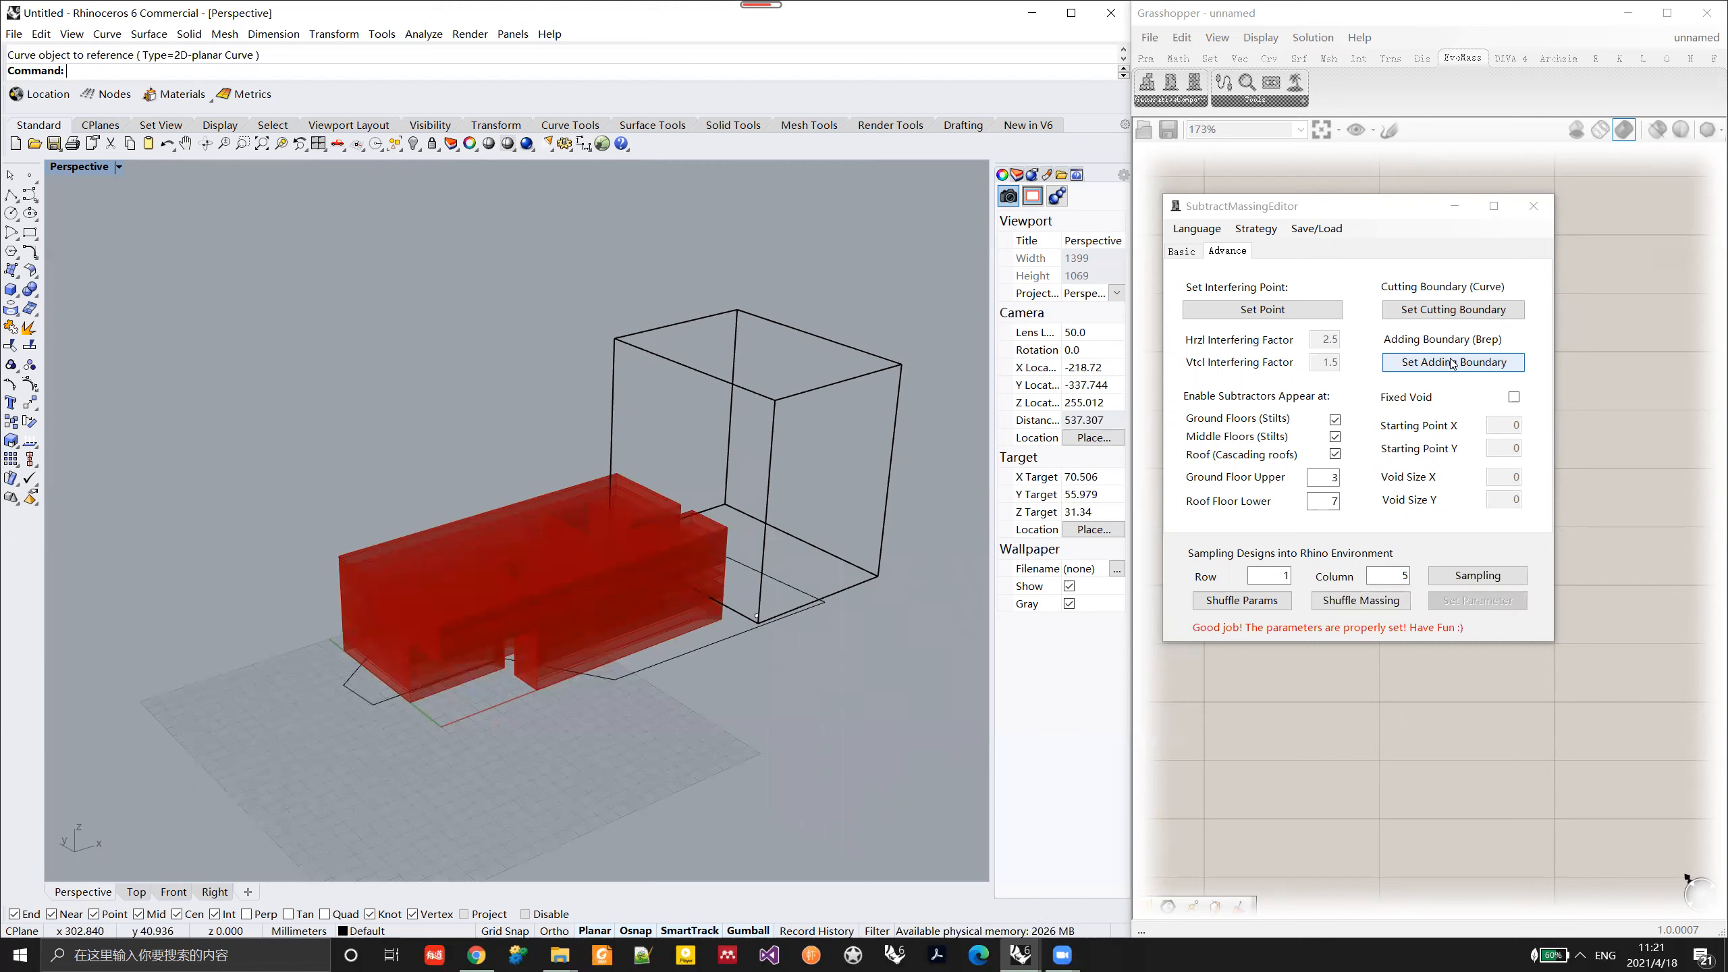
click(842, 384)
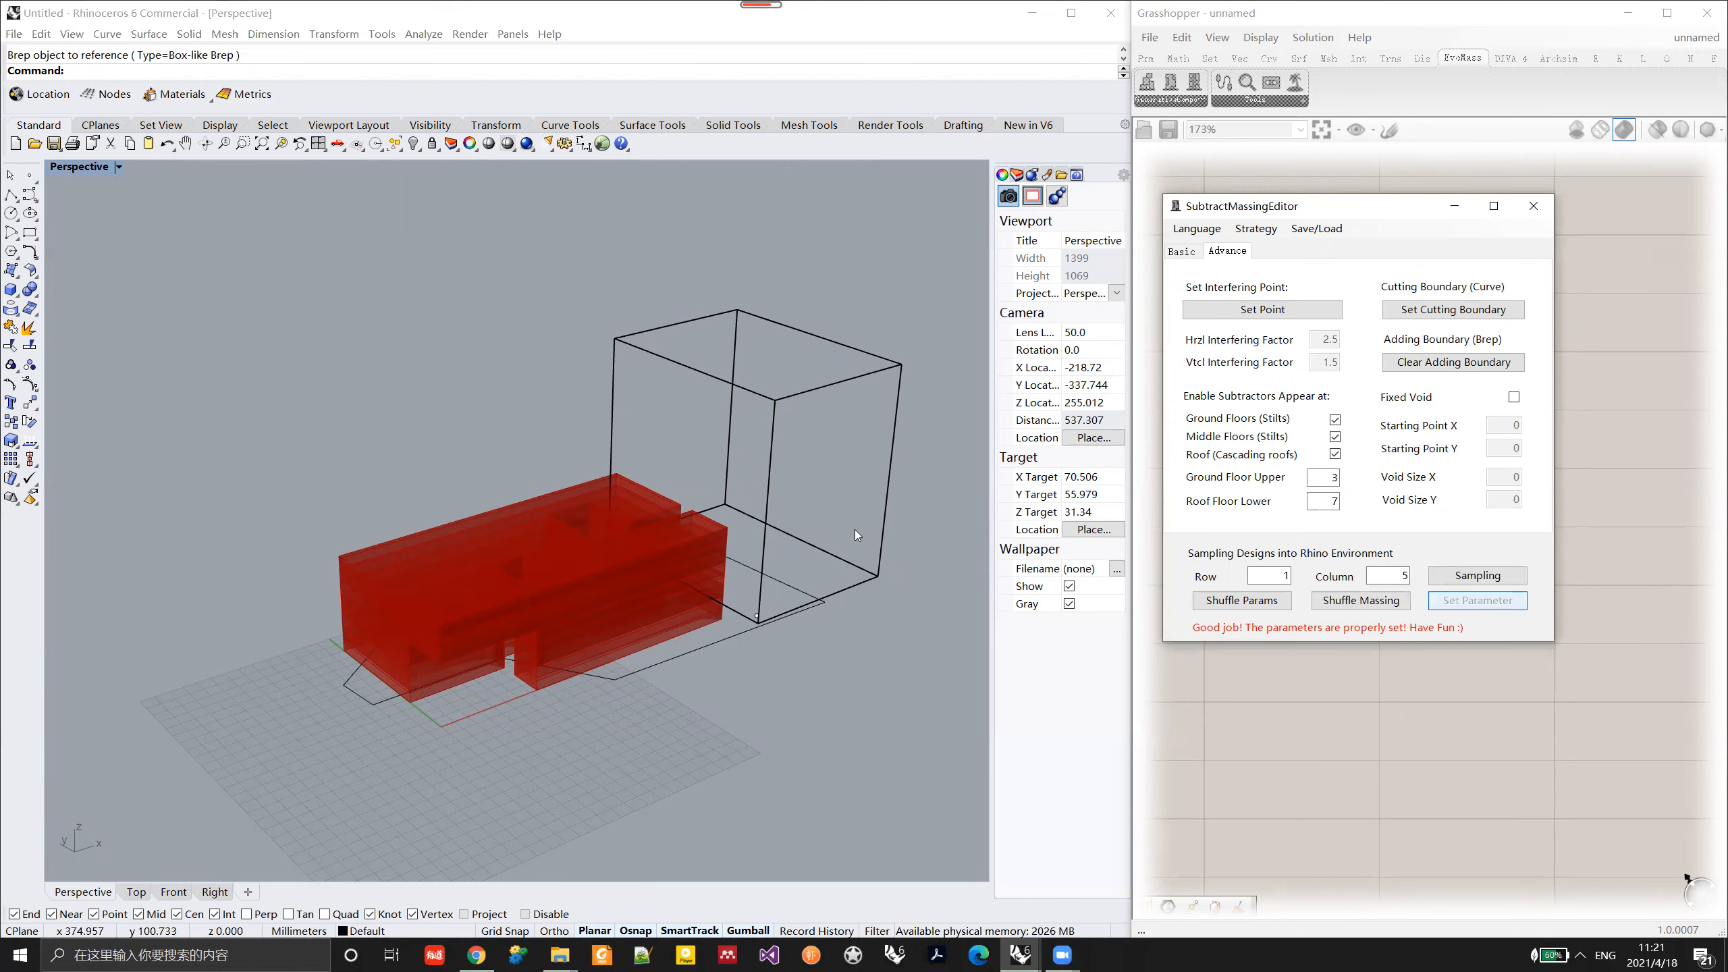
Step: Shuffle the massing with the adding boundary active and examine the added volume from several angles
click(1372, 602)
right_drag(782, 613, 746, 367)
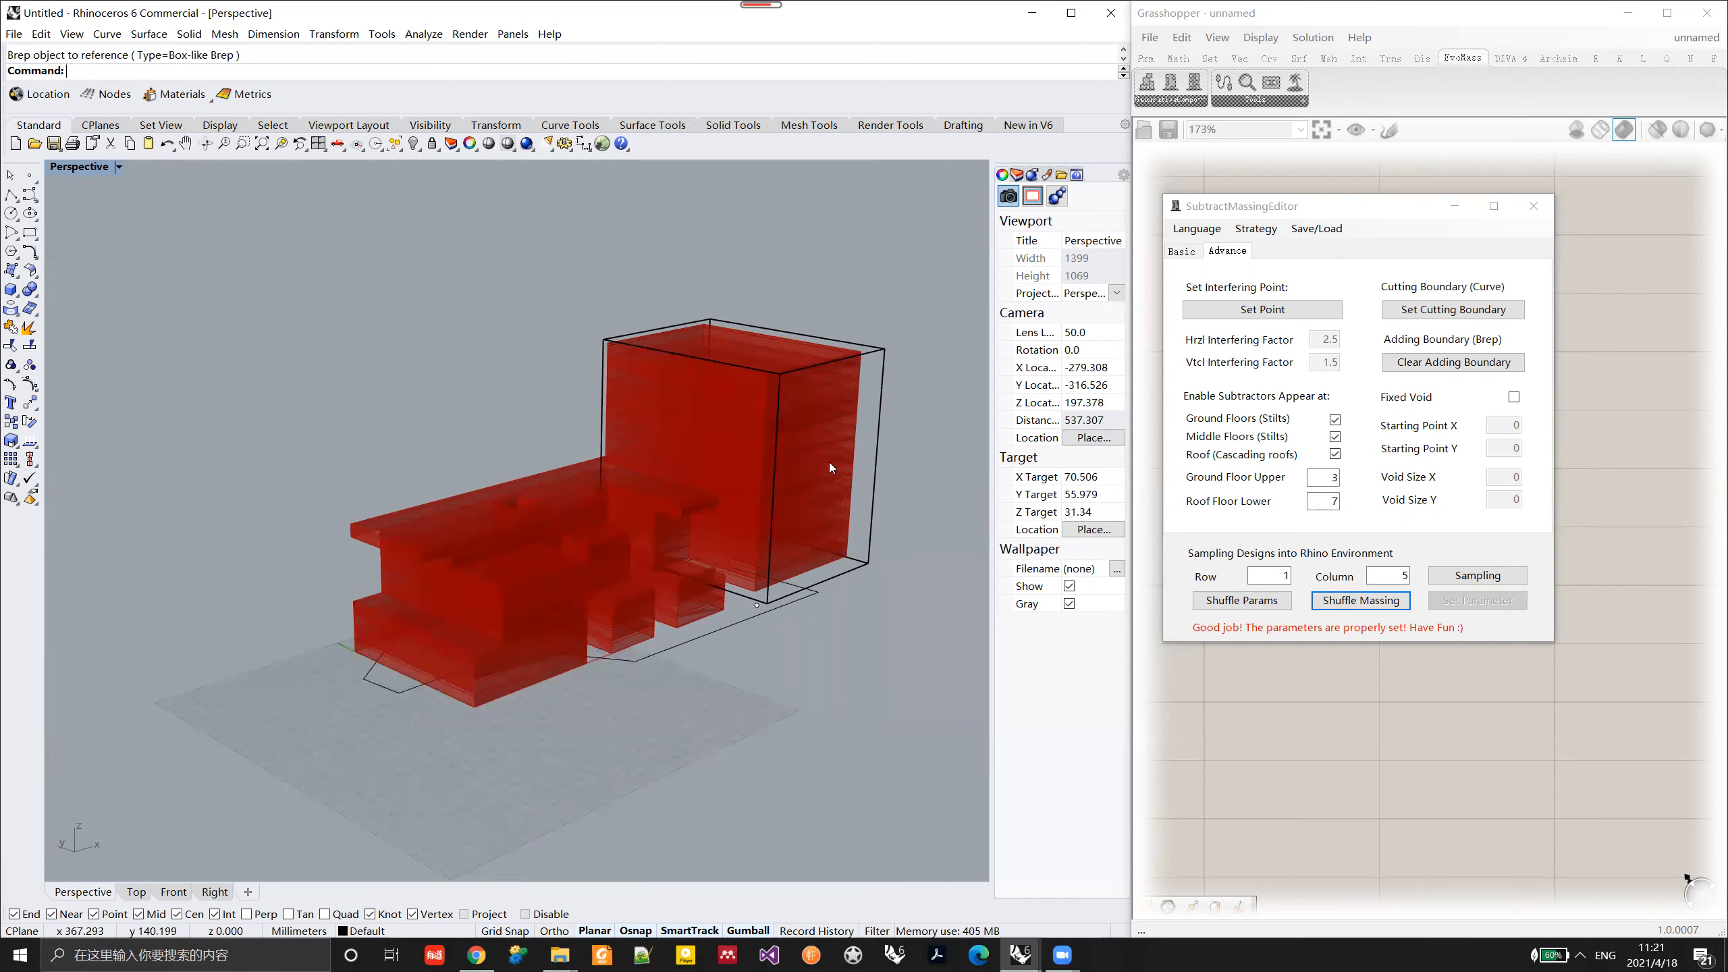
right_drag(696, 416, 789, 538)
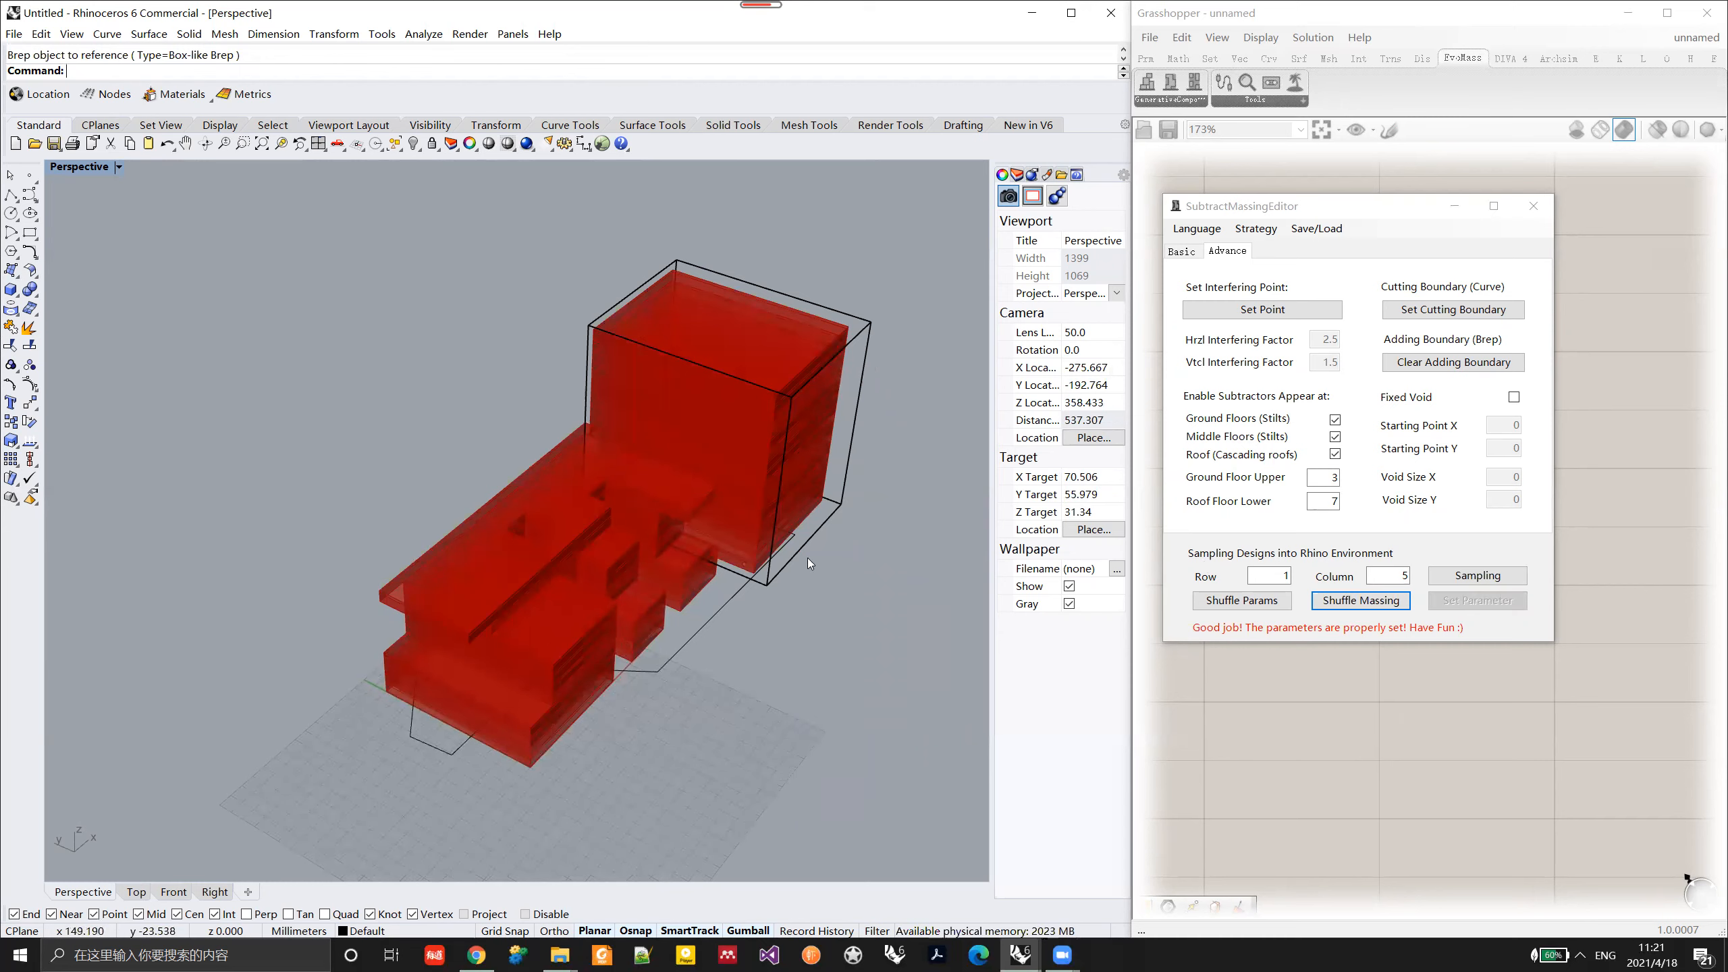
right_drag(807, 558, 743, 519)
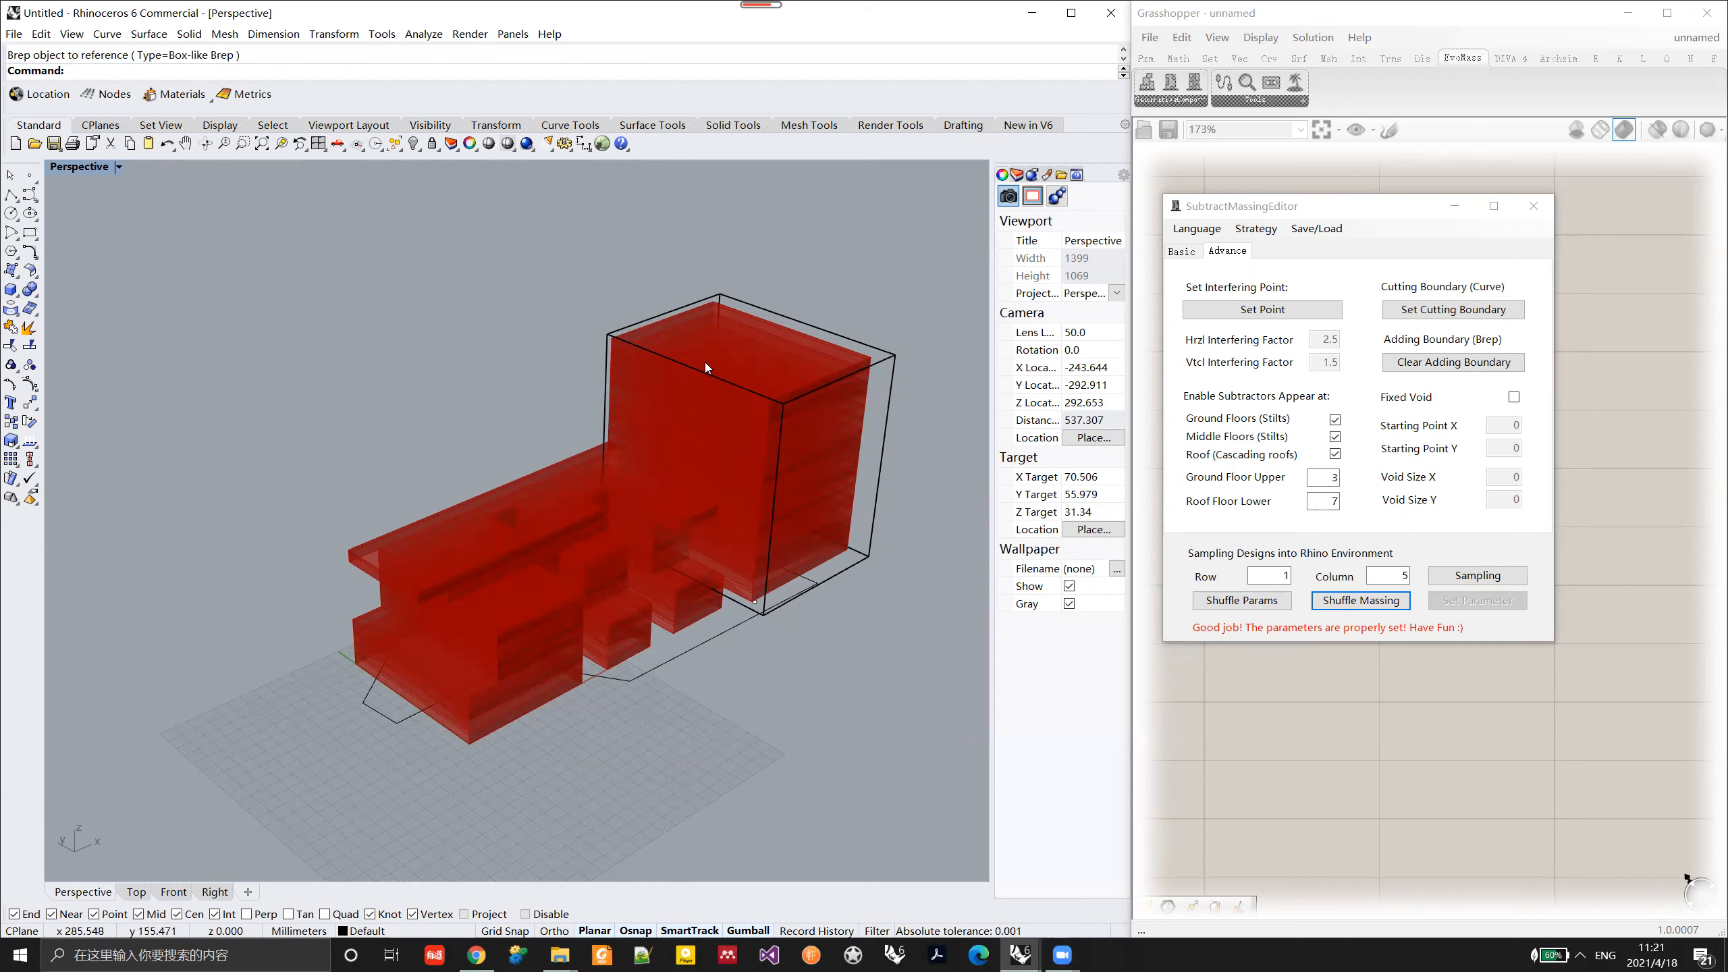
right_drag(685, 467, 702, 470)
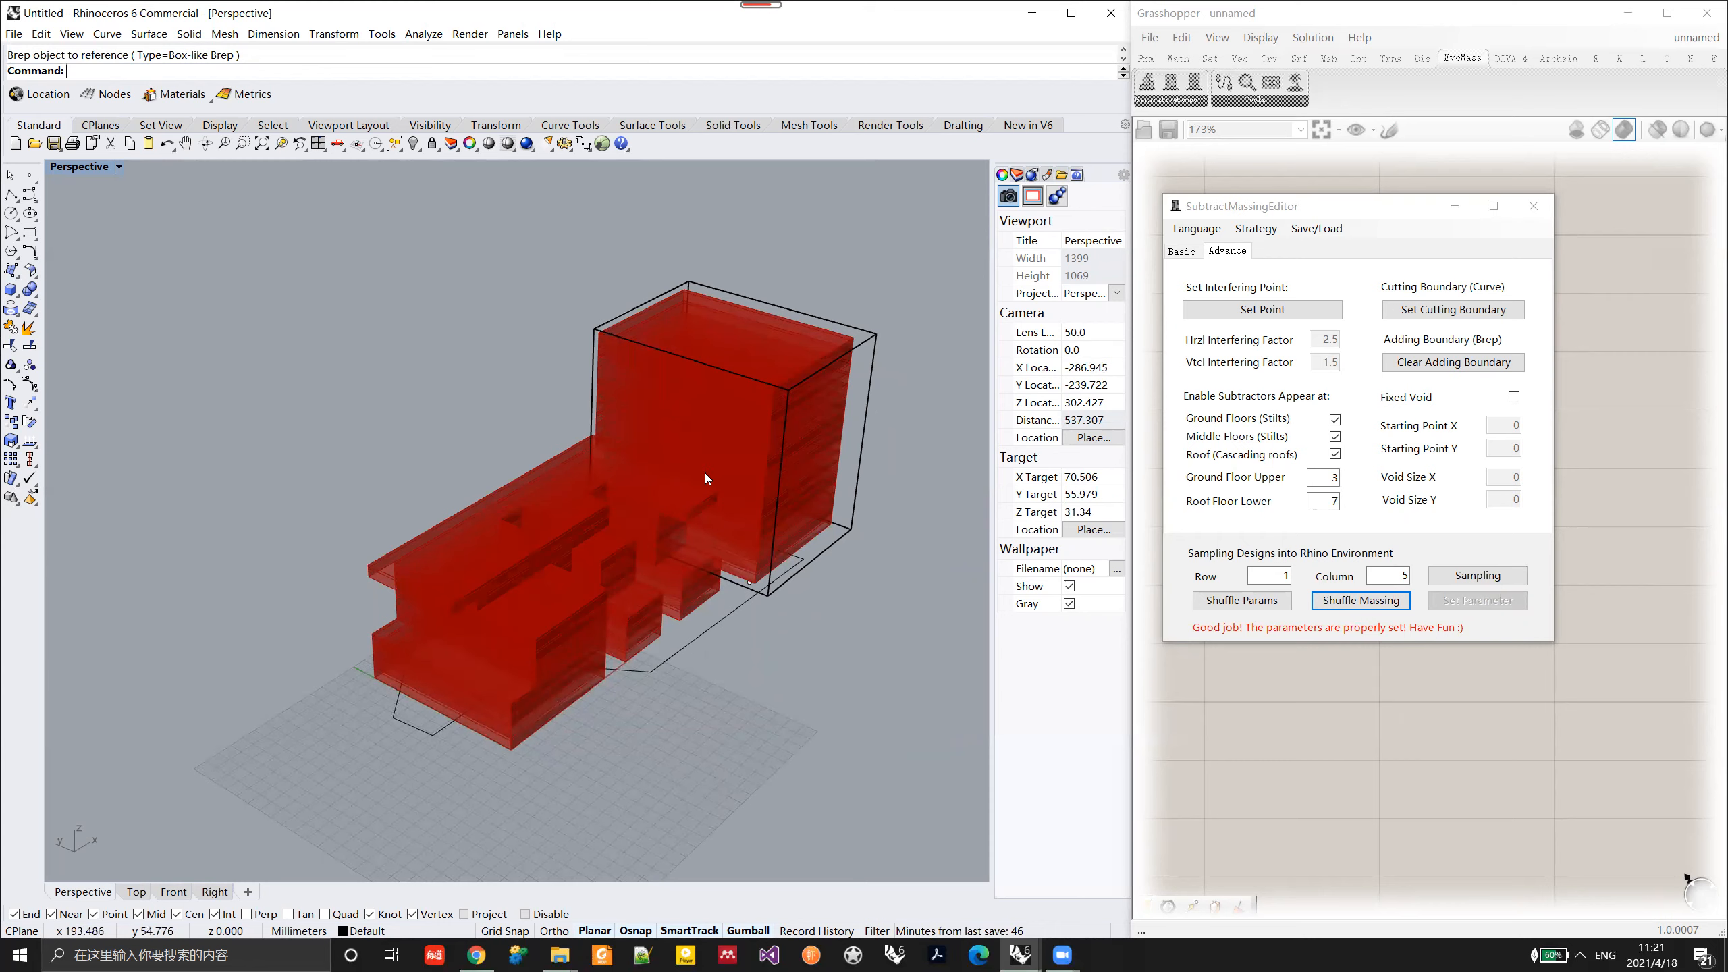
right_drag(704, 473, 952, 491)
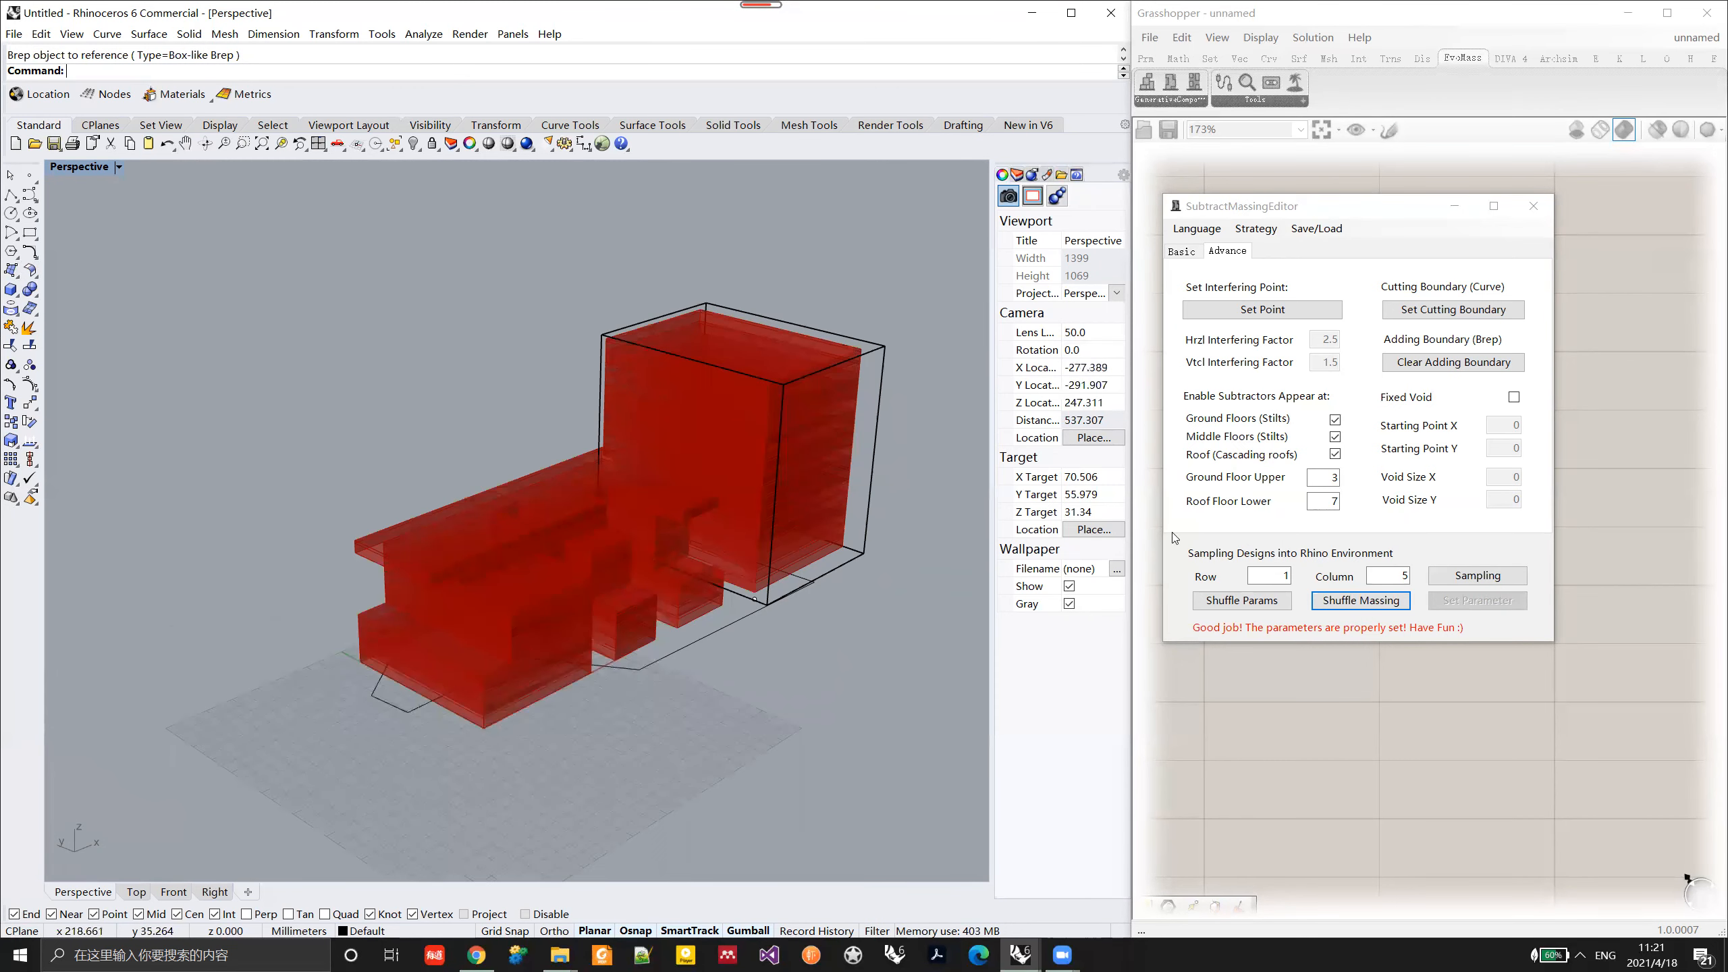
Step: Clear the adding boundary, apply the parameters, and hide the boundary curve and box in the Rhino model
click(1518, 373)
click(1467, 603)
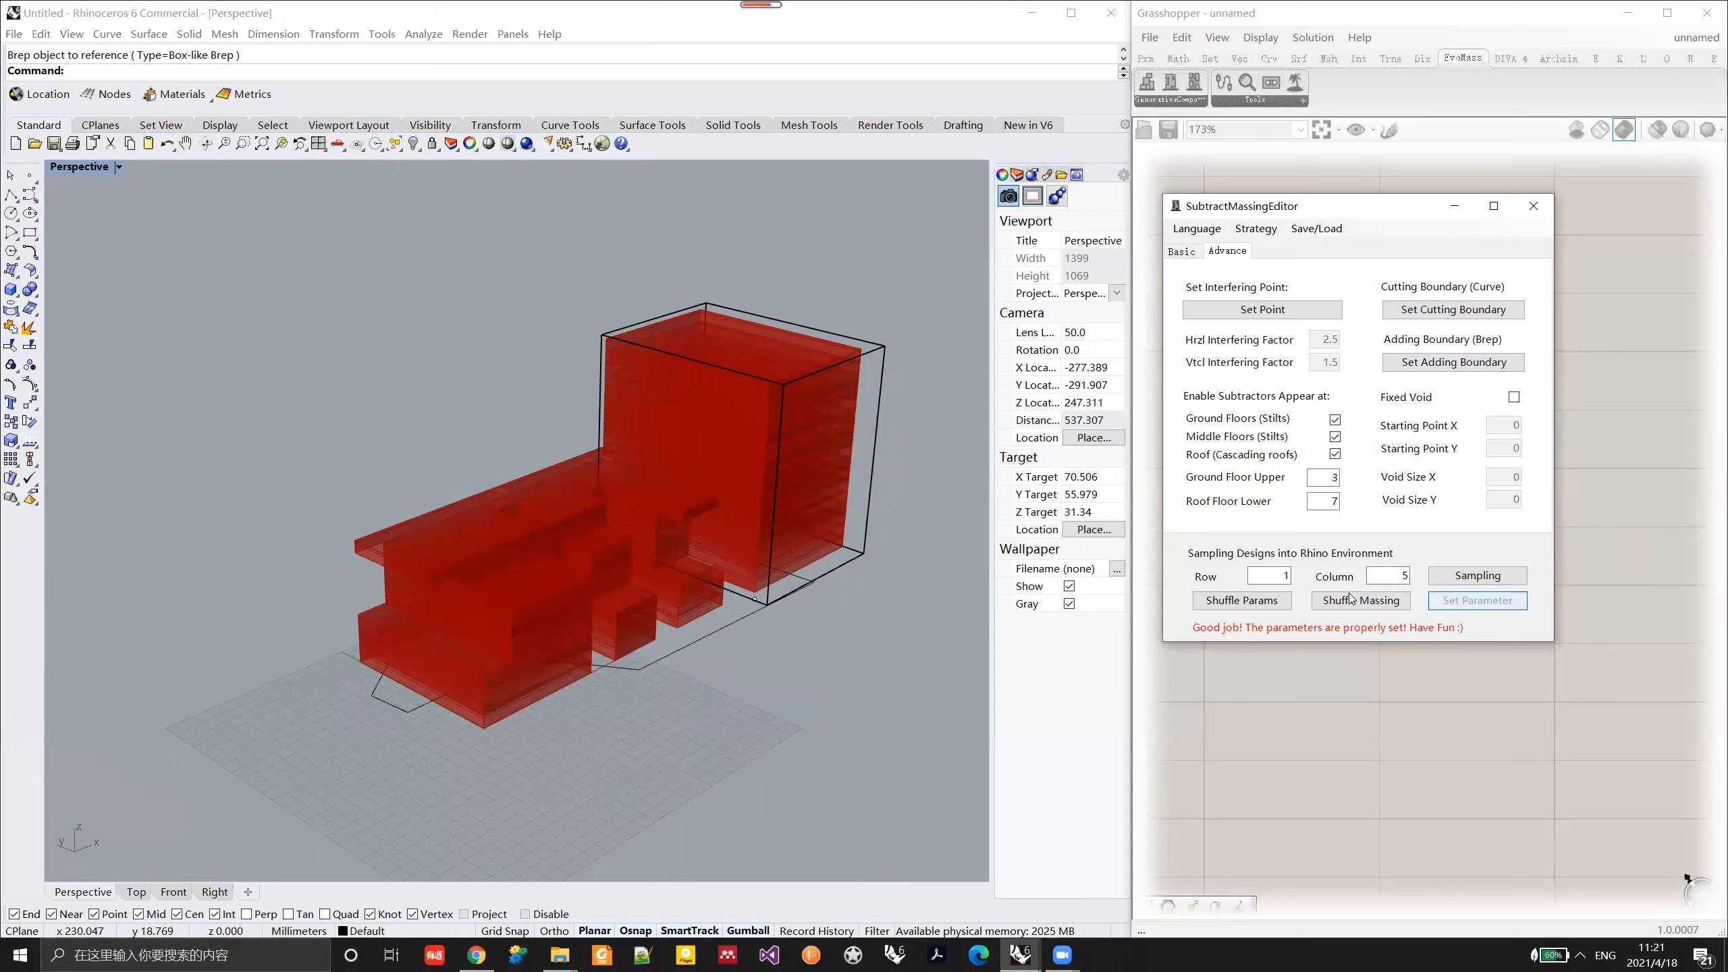
right_drag(704, 550, 714, 587)
scroll(715, 588, down, 6)
drag(851, 672, 552, 403)
text(Hide)
key(Return)
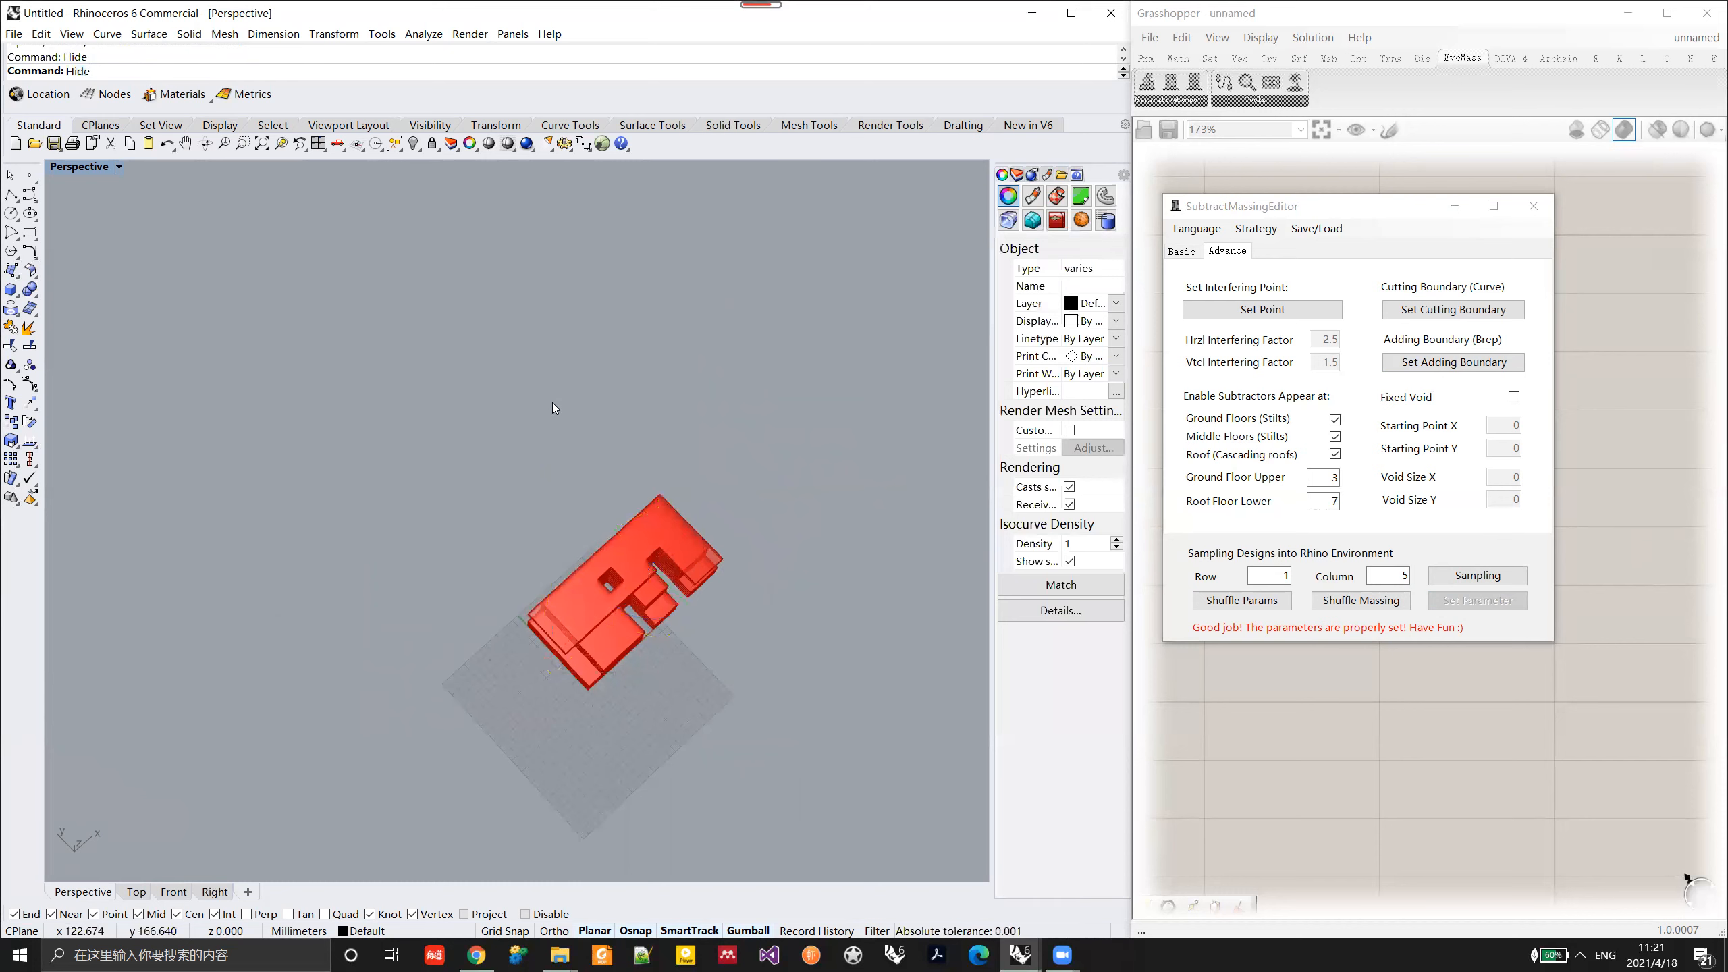
Step: Enable the fixed void with X and Y sizes of 4, apply the parameters, and shuffle the massing twice
right_drag(671, 597, 691, 601)
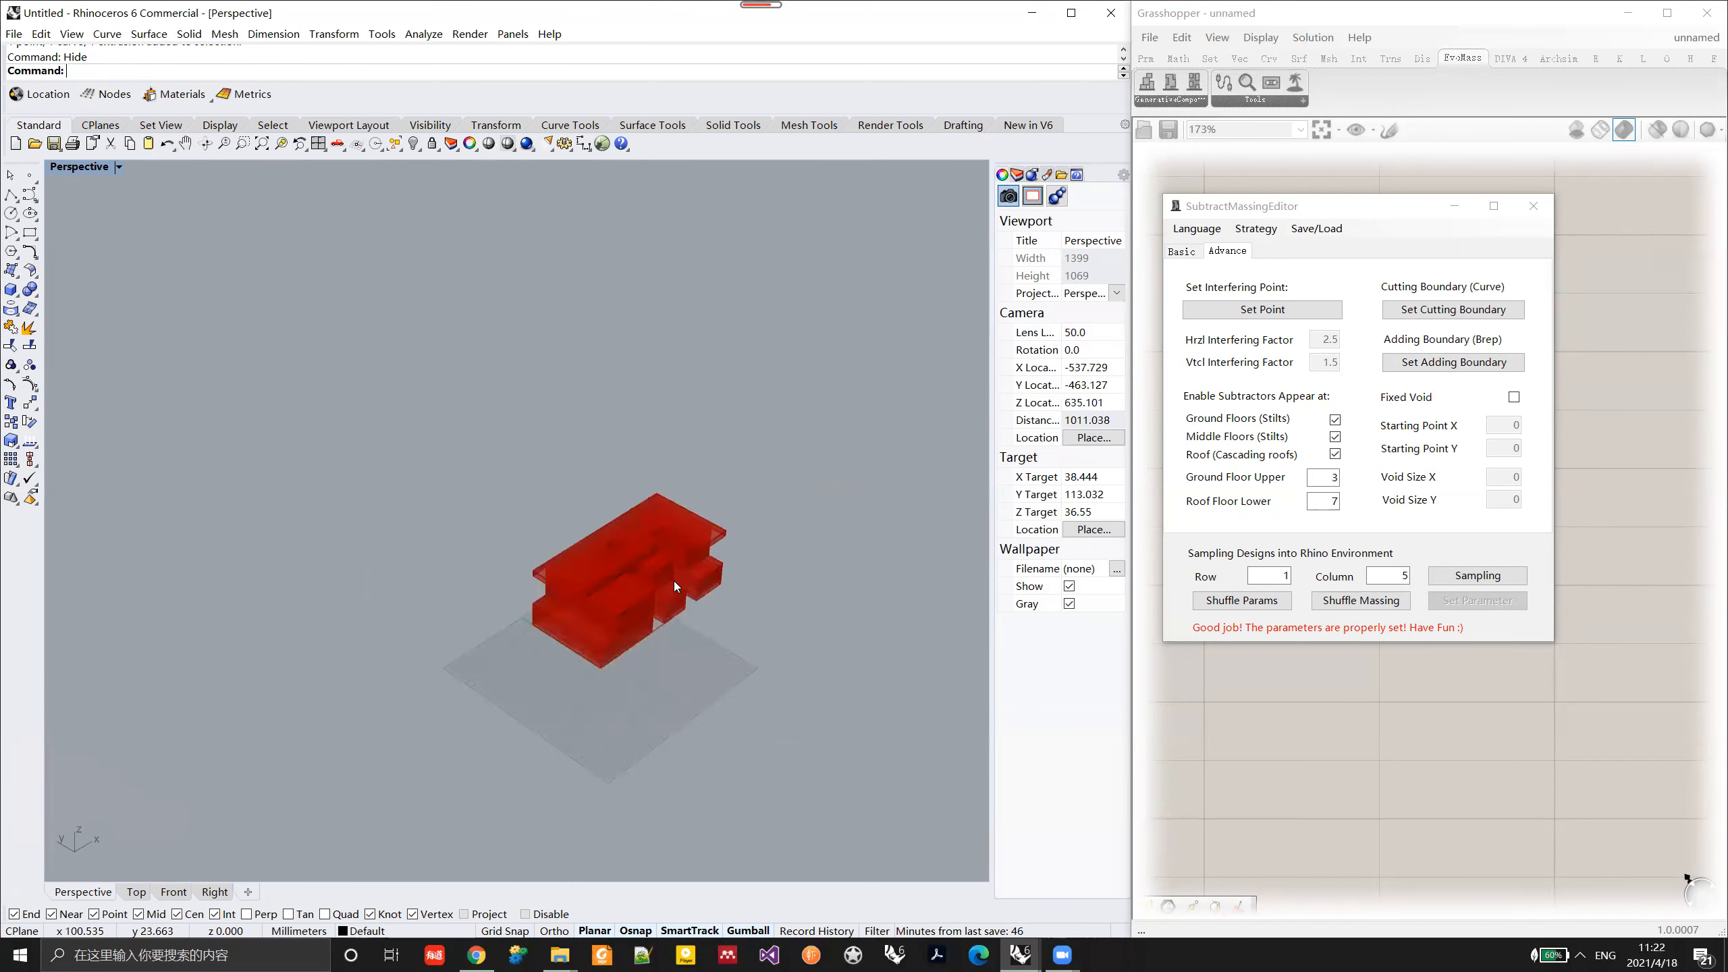
scroll(674, 581, up, 4)
right_drag(683, 565, 585, 640)
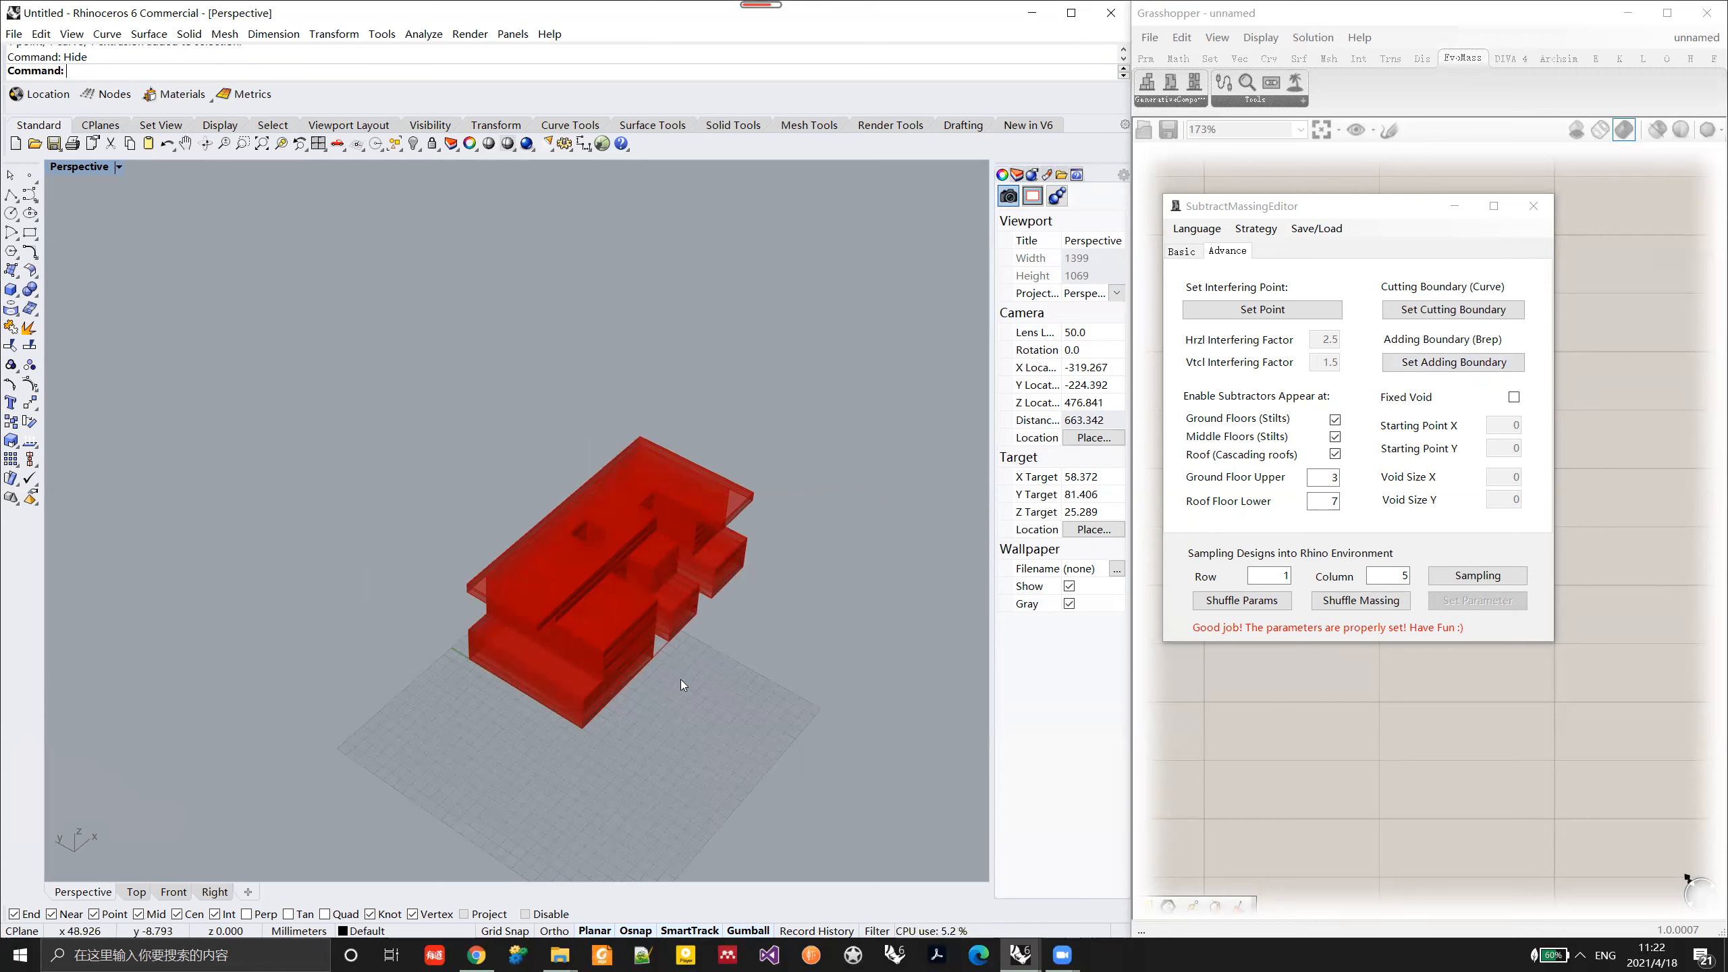
right_drag(619, 672, 616, 640)
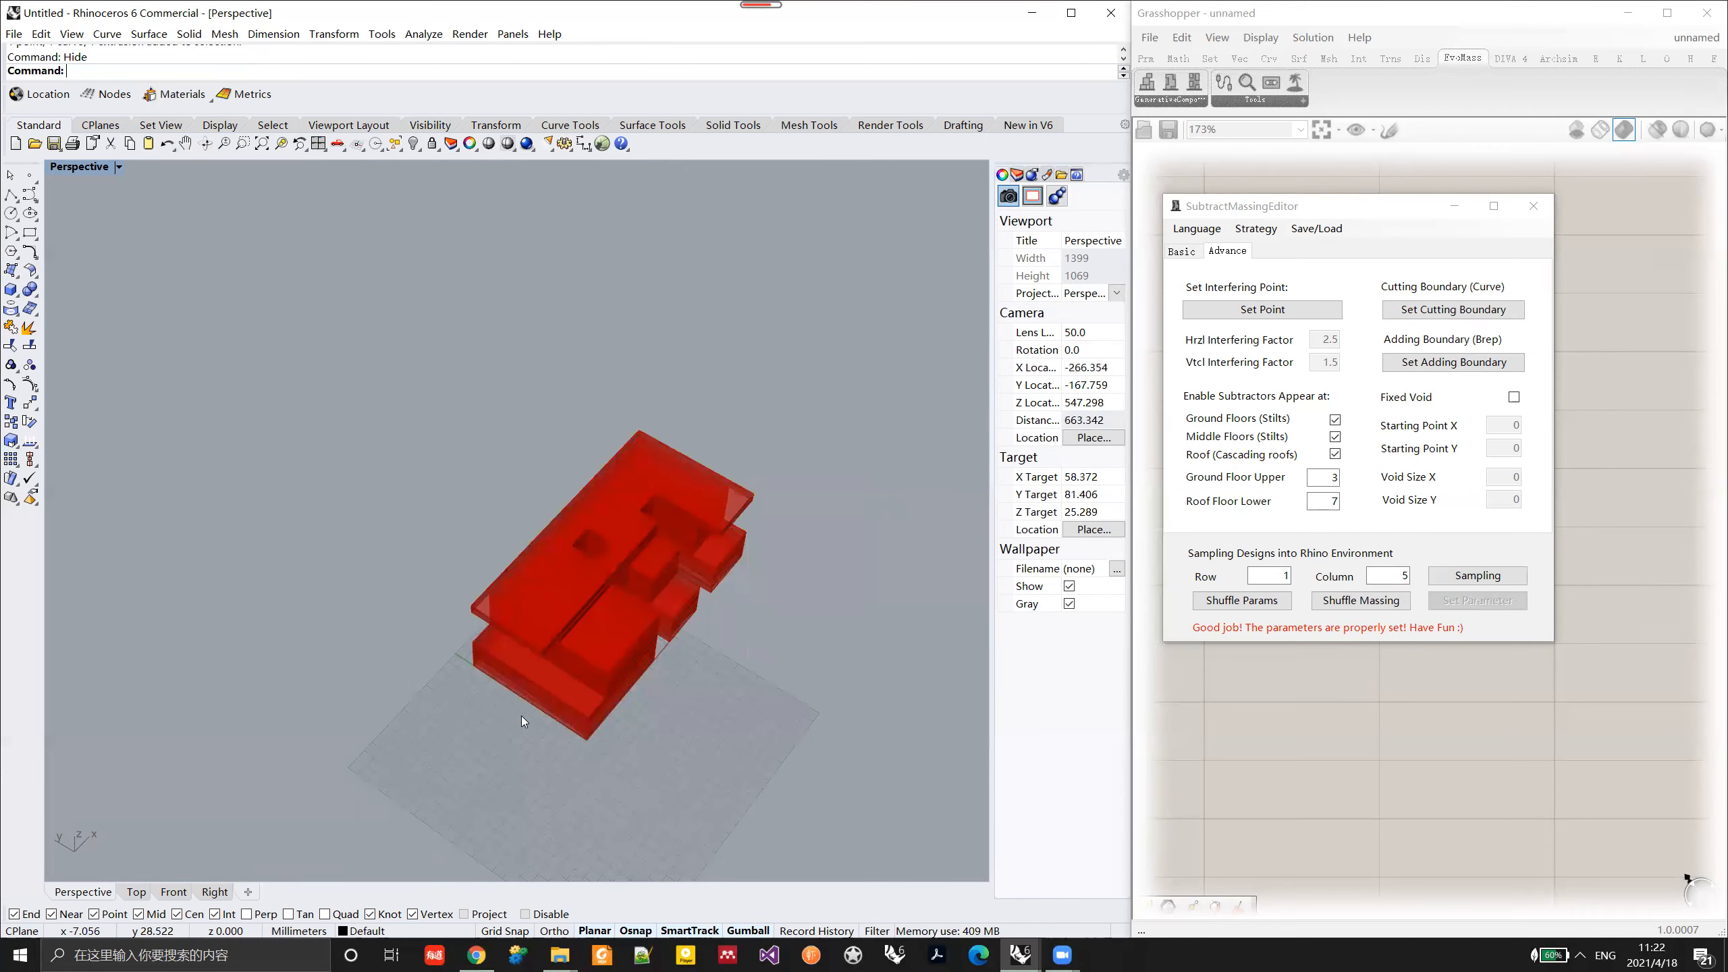
mouse_move(530, 693)
right_down()
mouse_move(529, 668)
mouse_move(558, 689)
right_up()
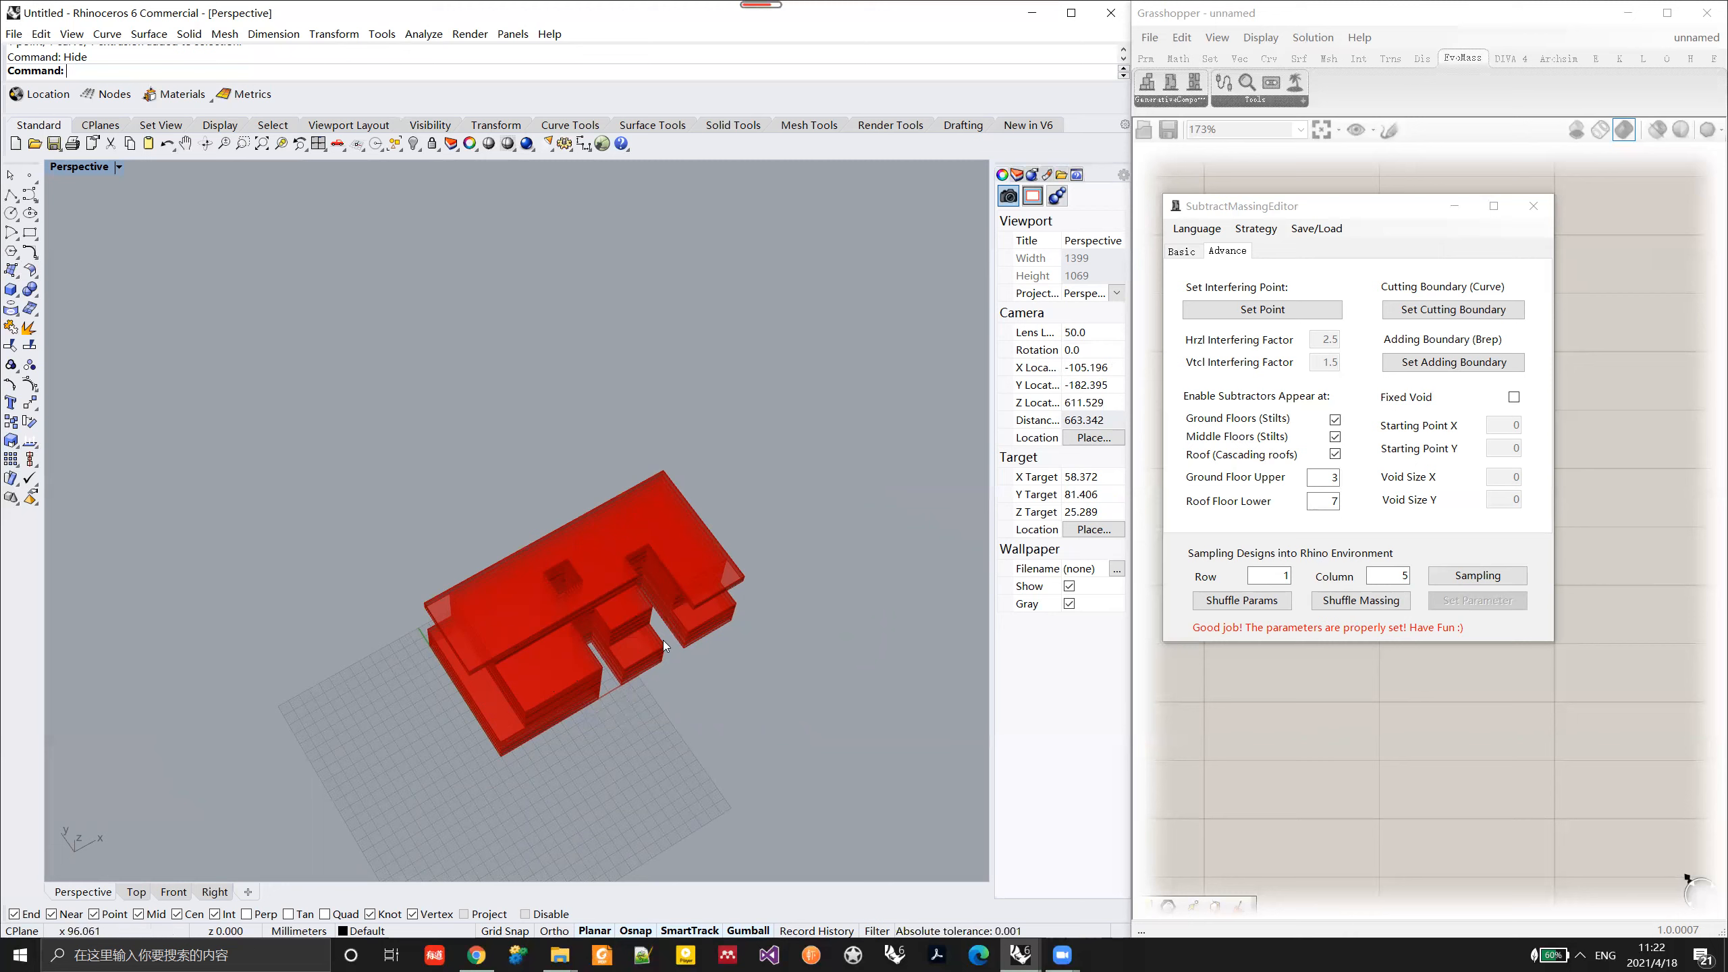
click(1513, 398)
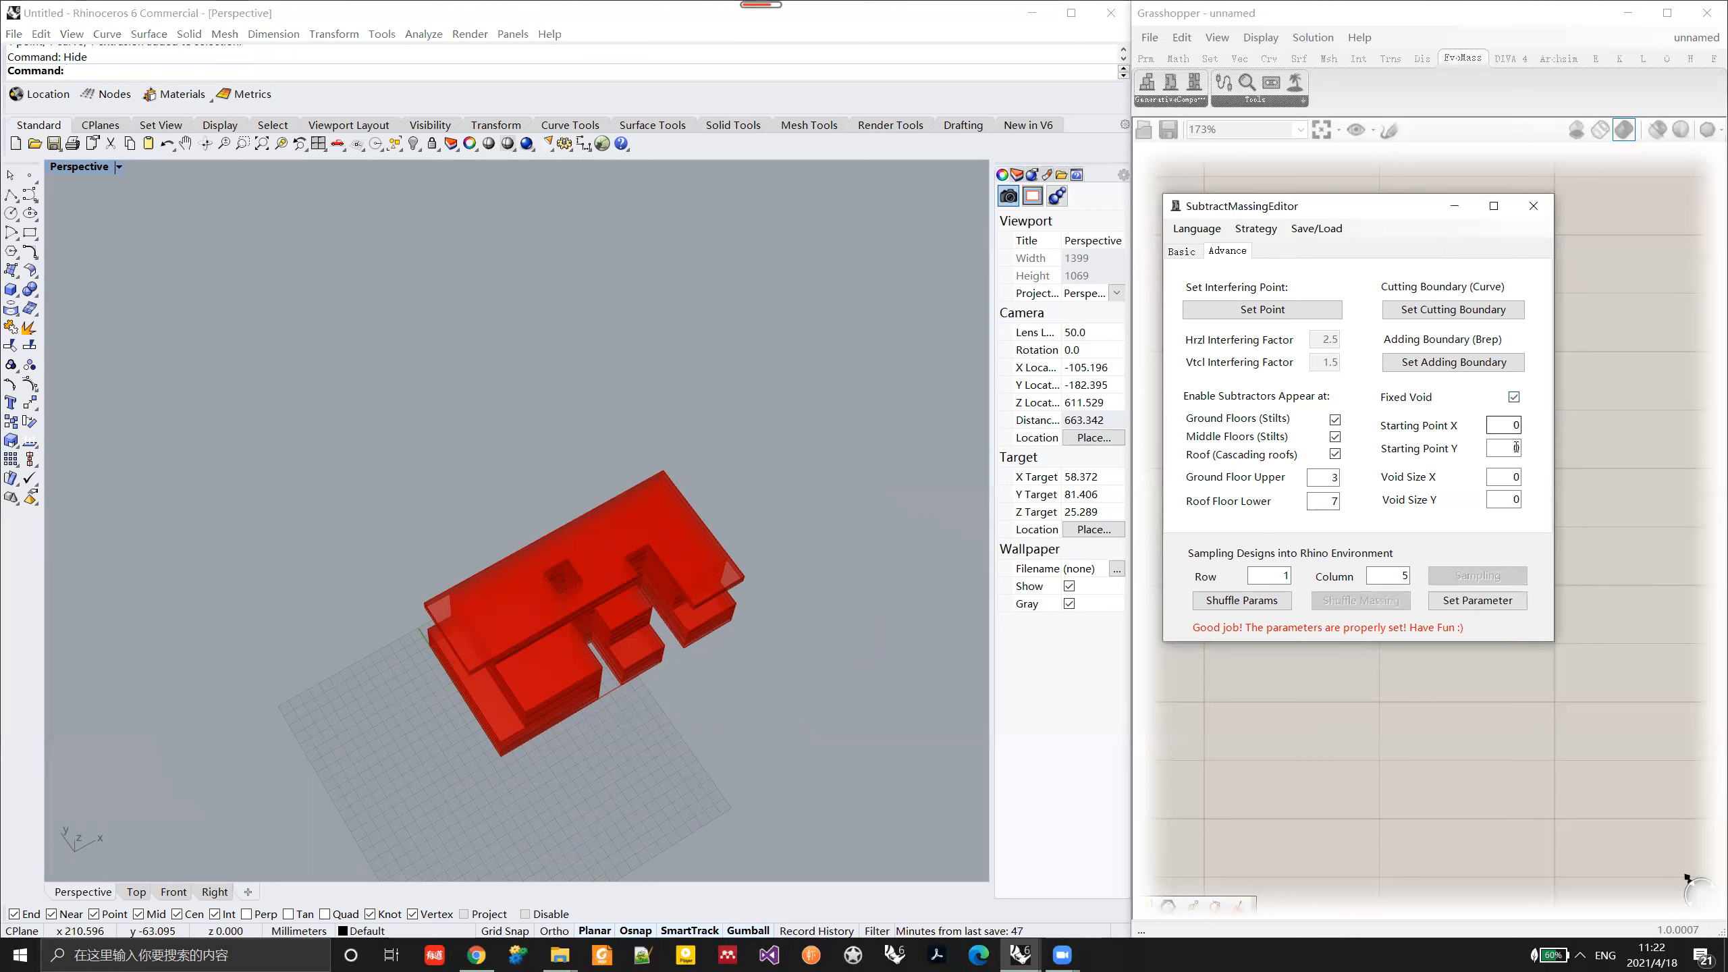
double_click(1500, 485)
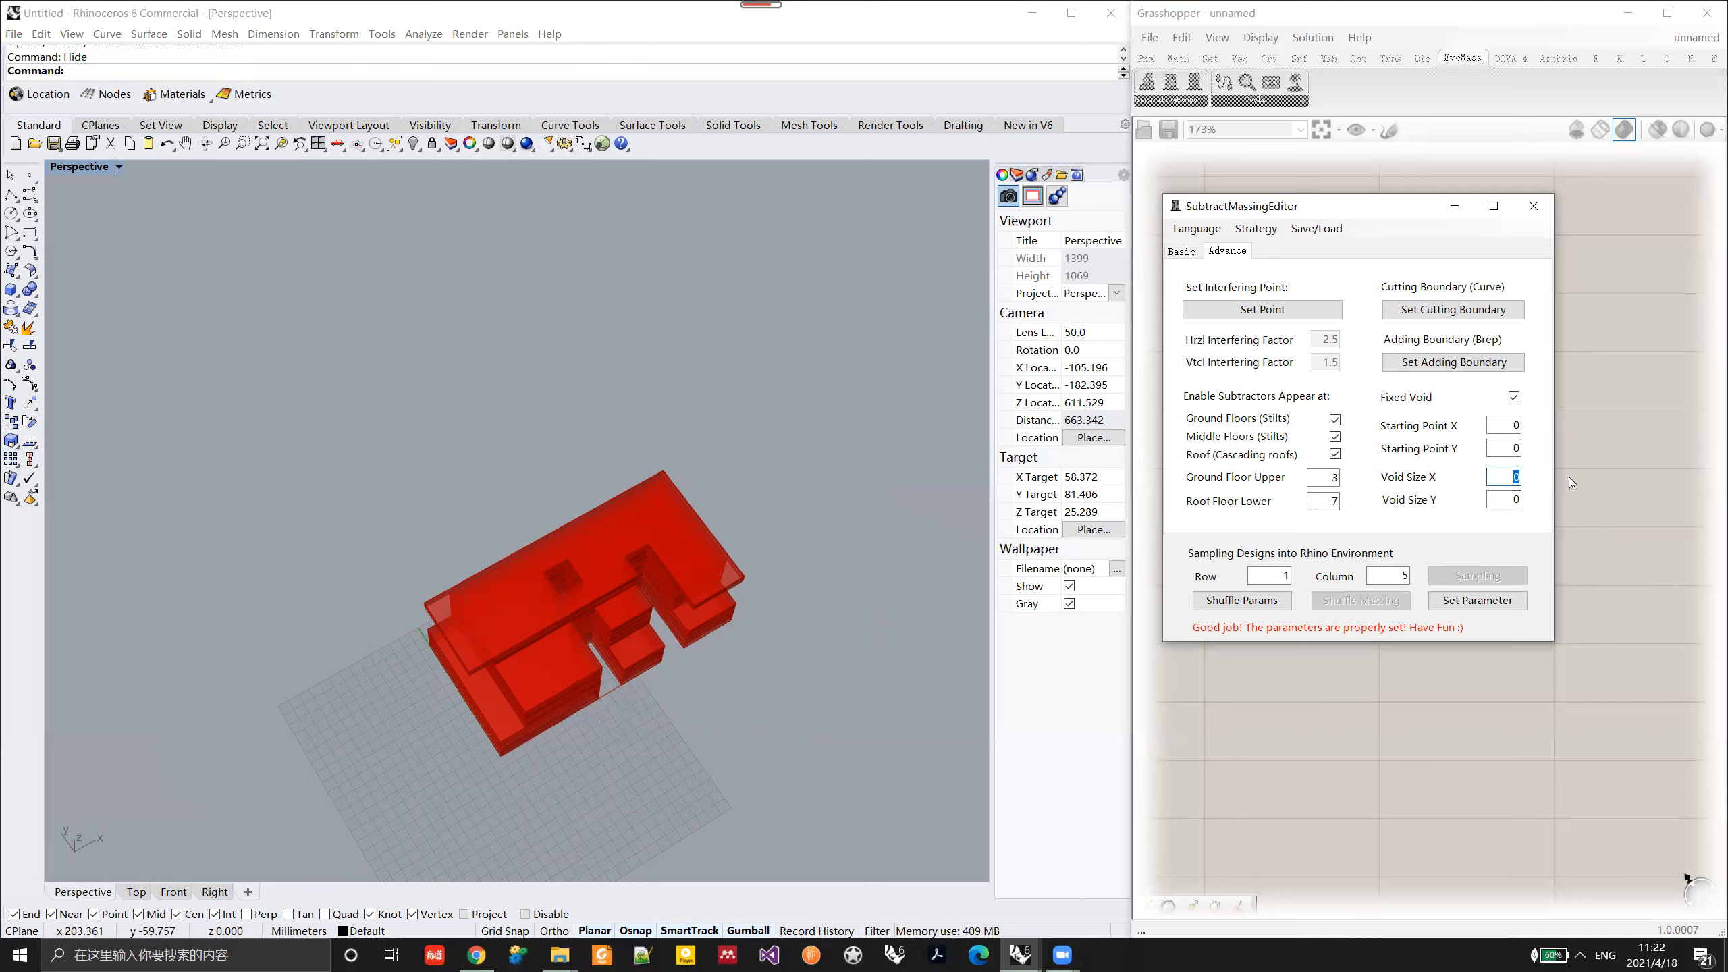
text(4)
key(Tab)
text(4)
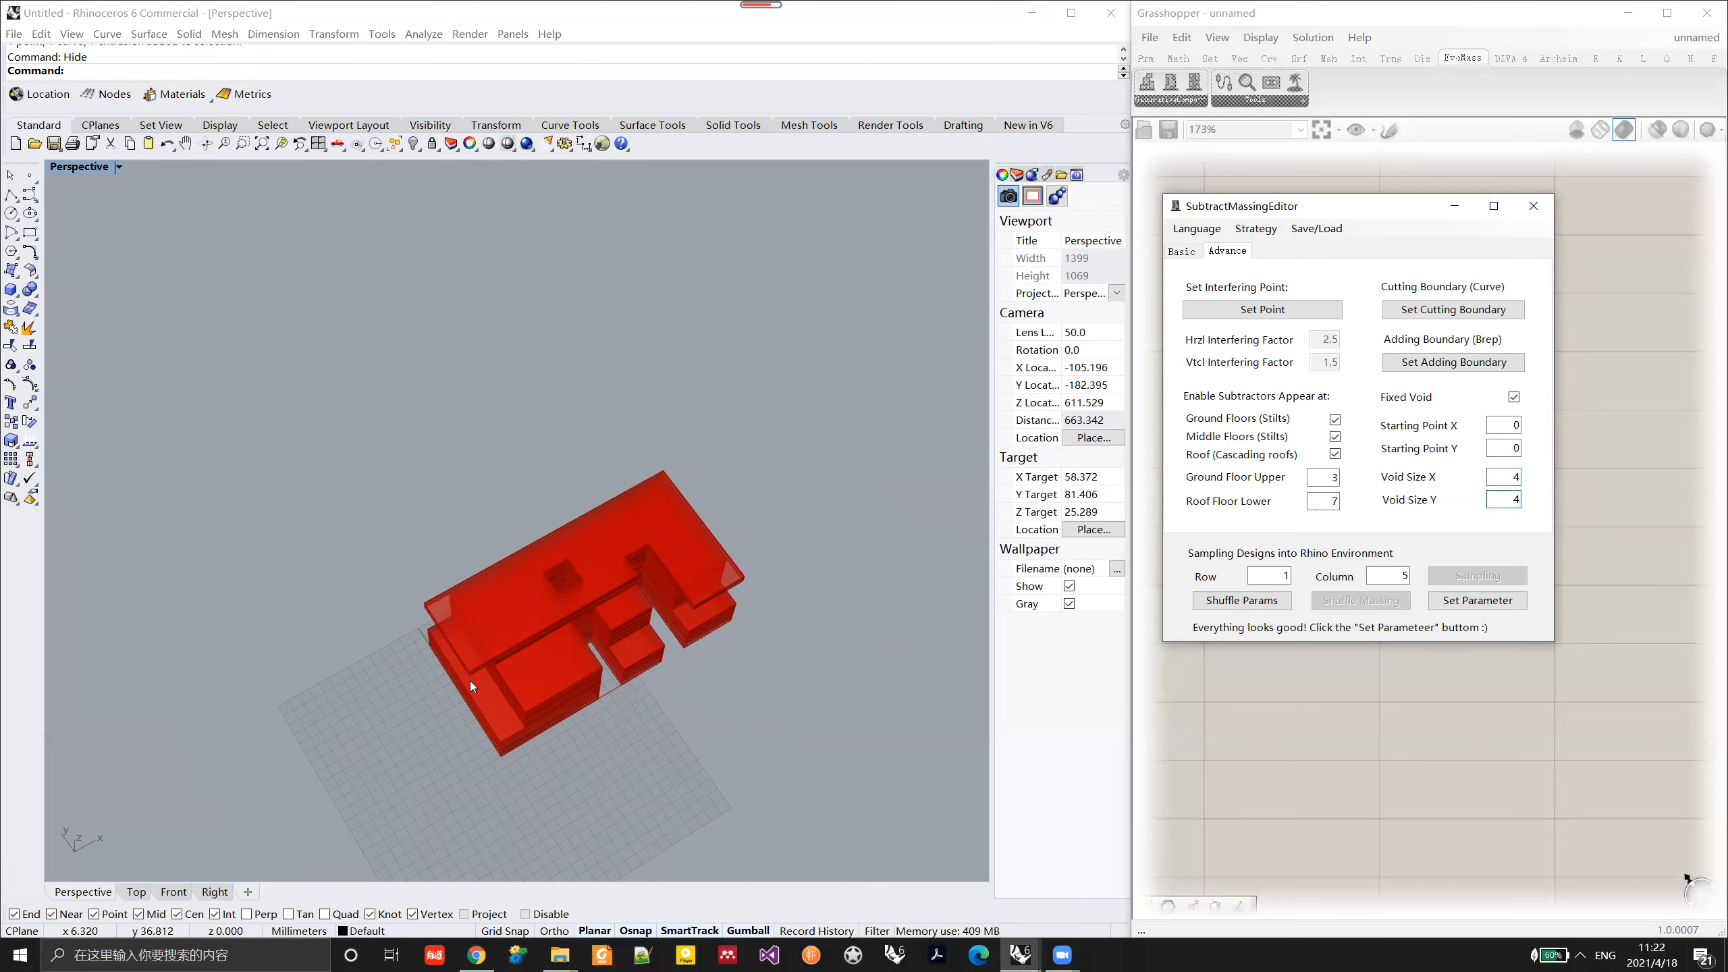
key(Return)
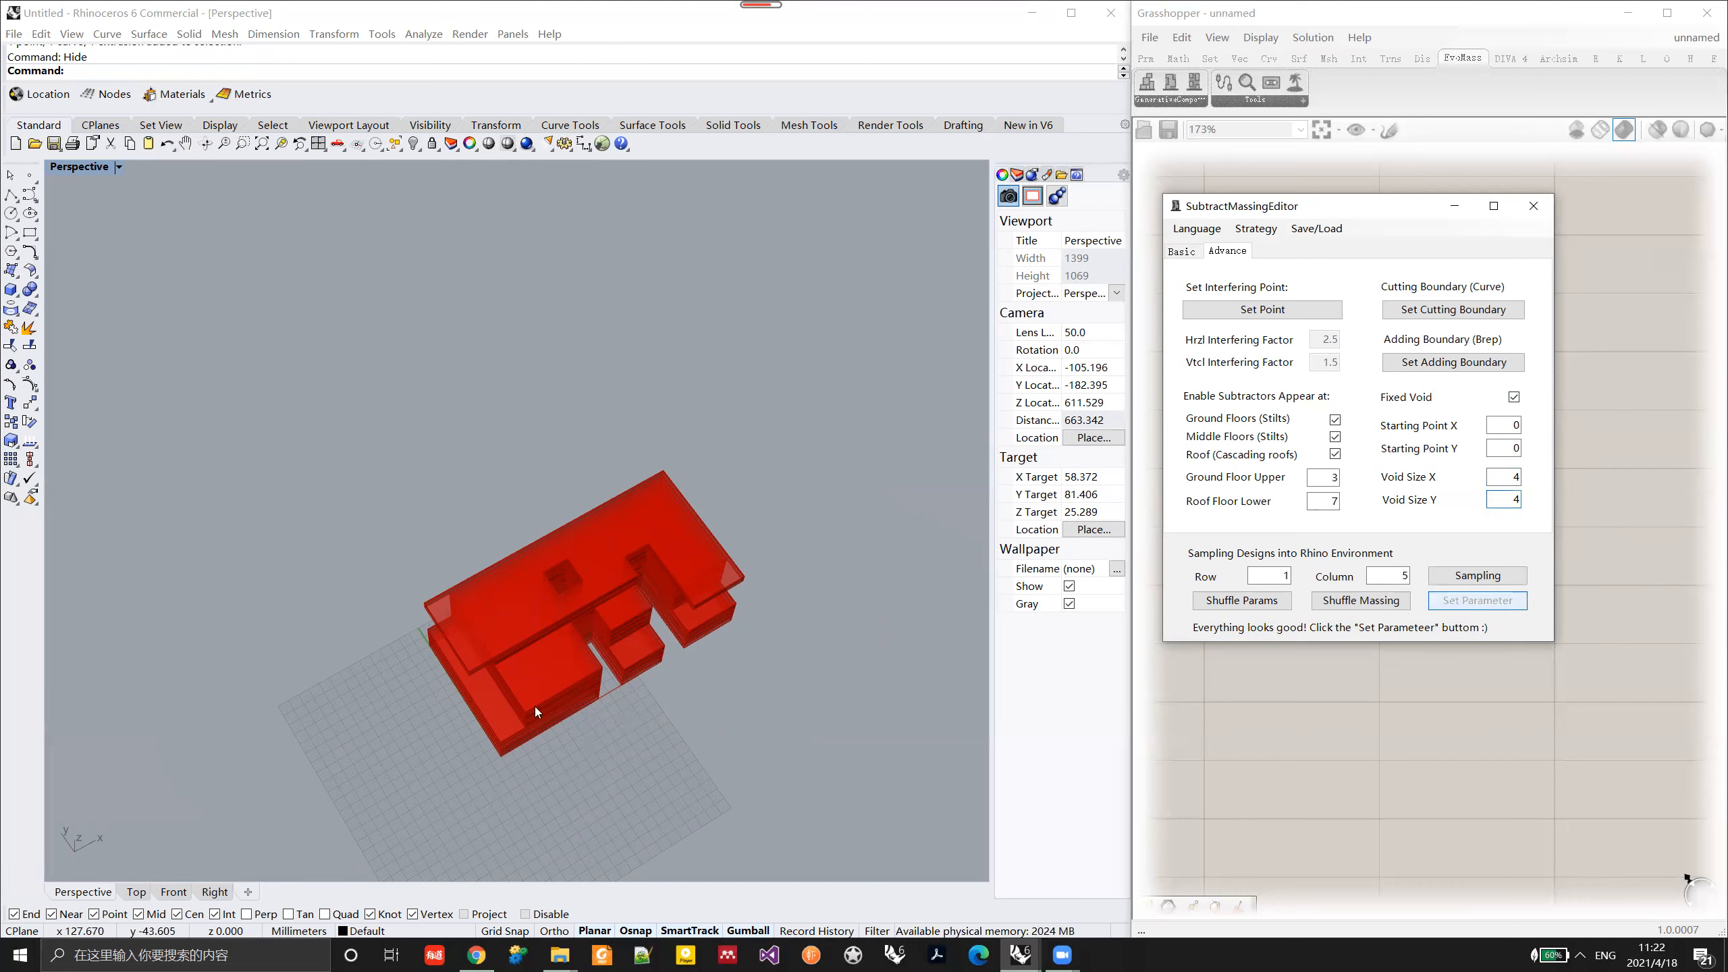
click(1362, 601)
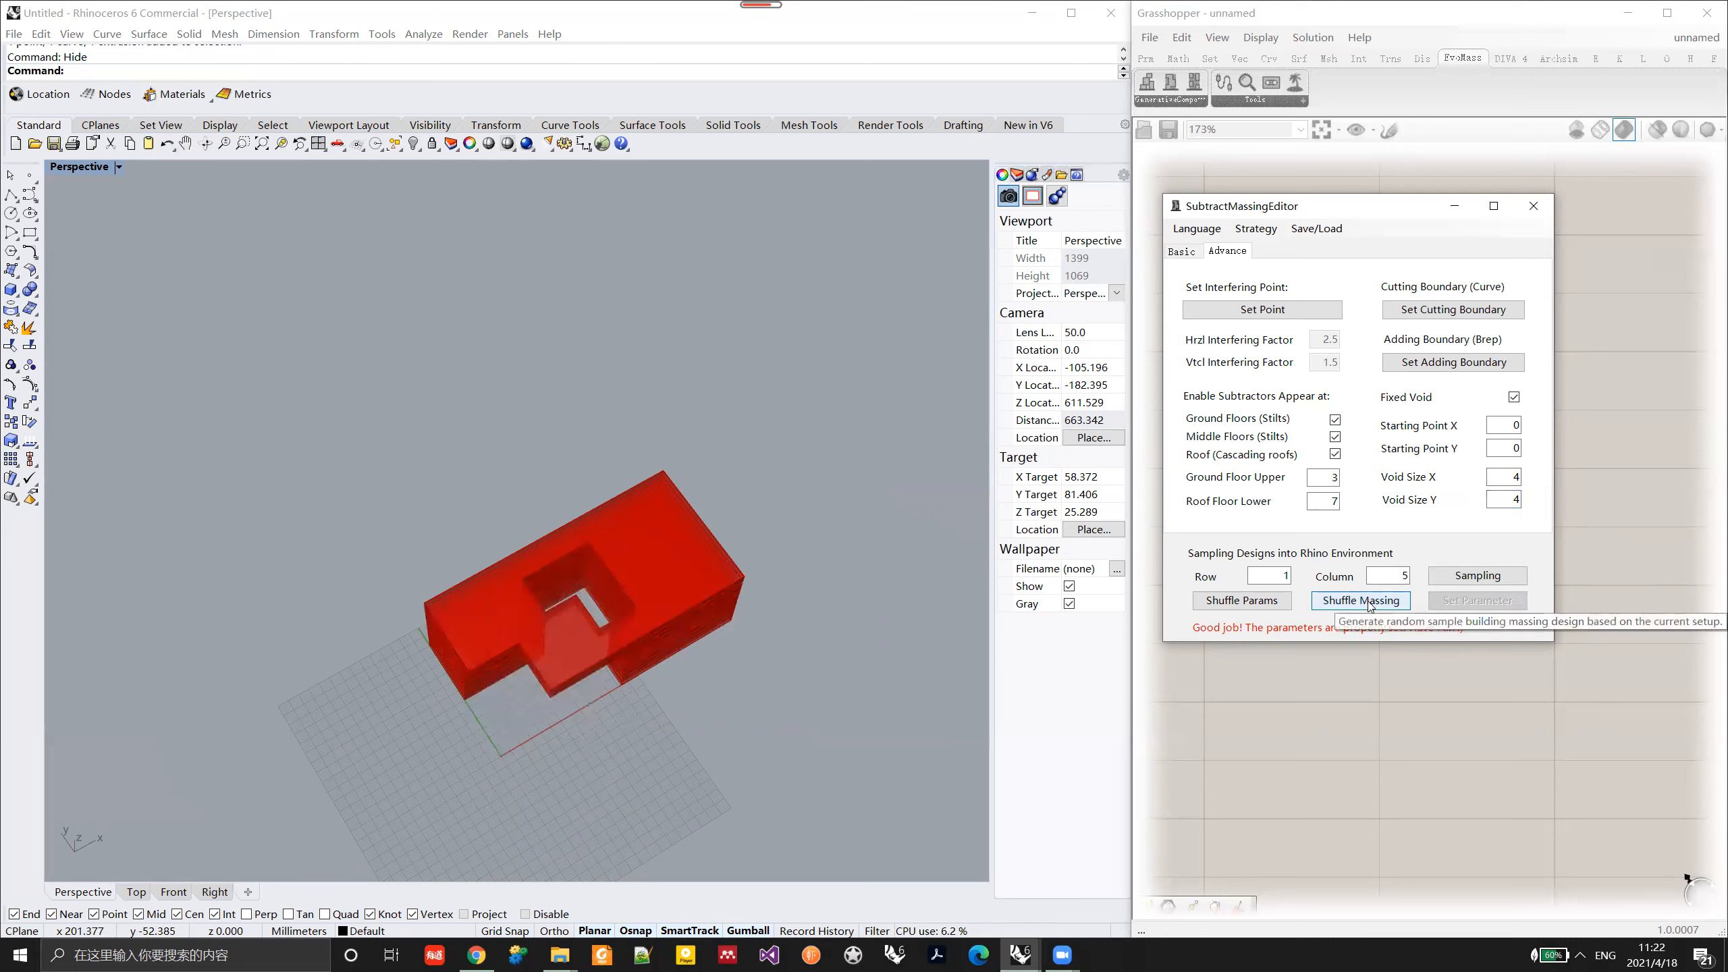
click(1370, 601)
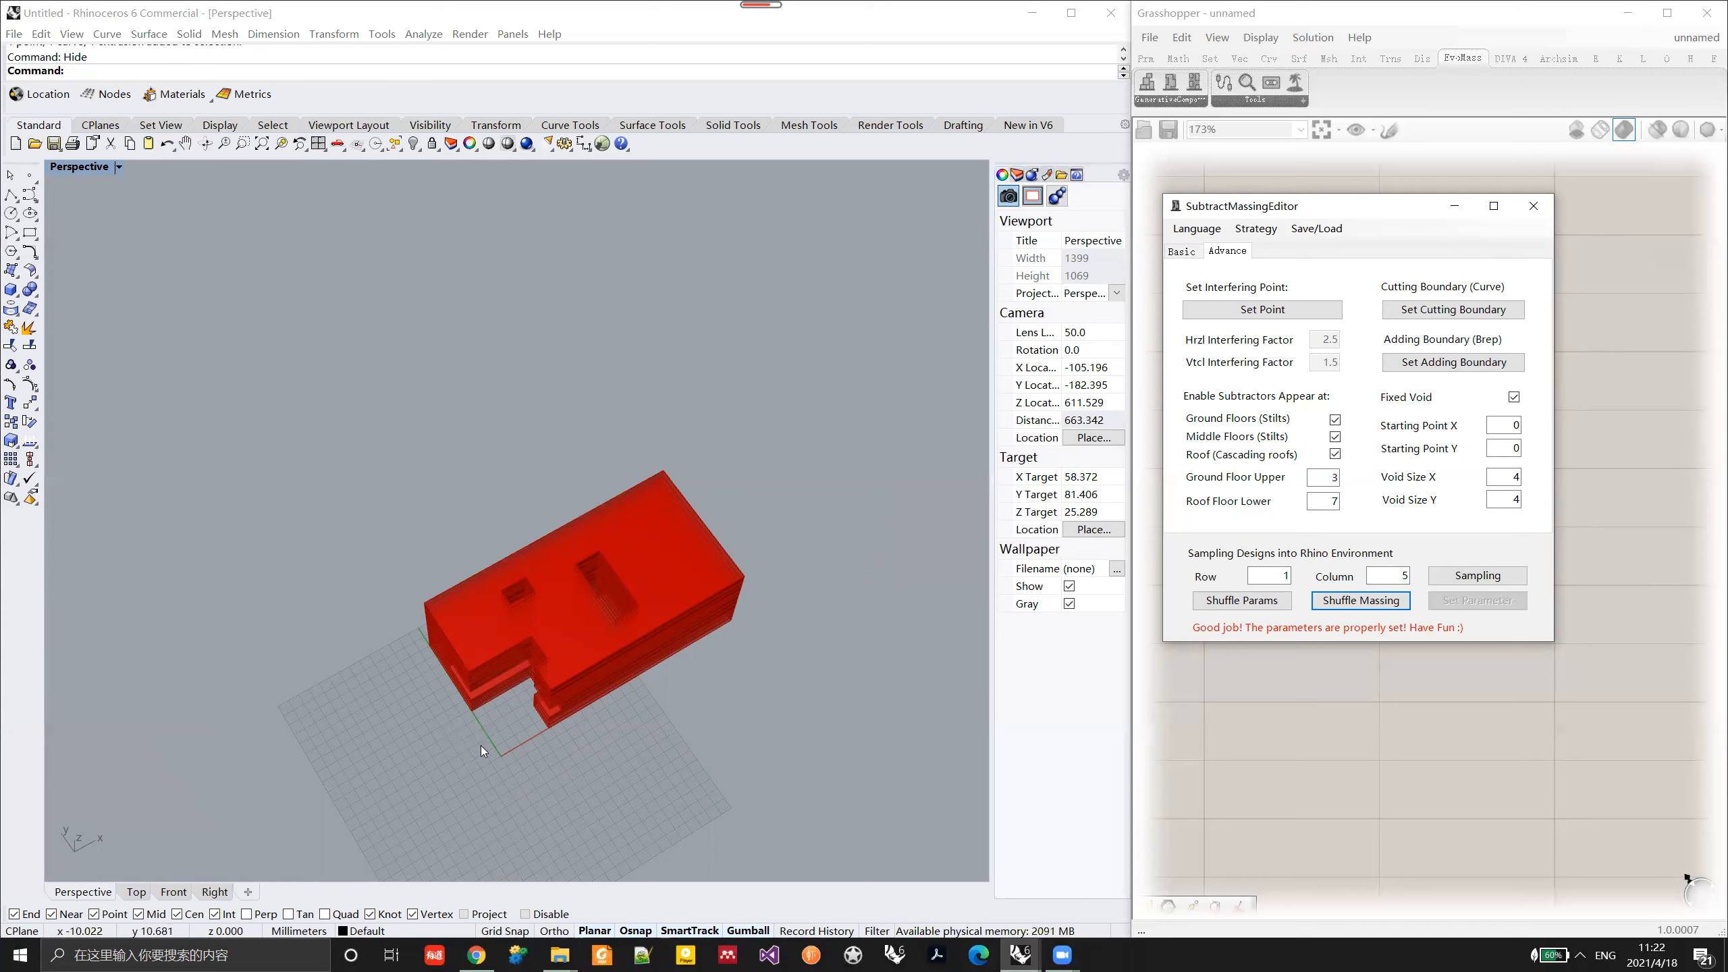
Step: Set the fixed void's starting point to X 3 and Y 3, apply the parameters, and shuffle the massing twice
double_click(1514, 426)
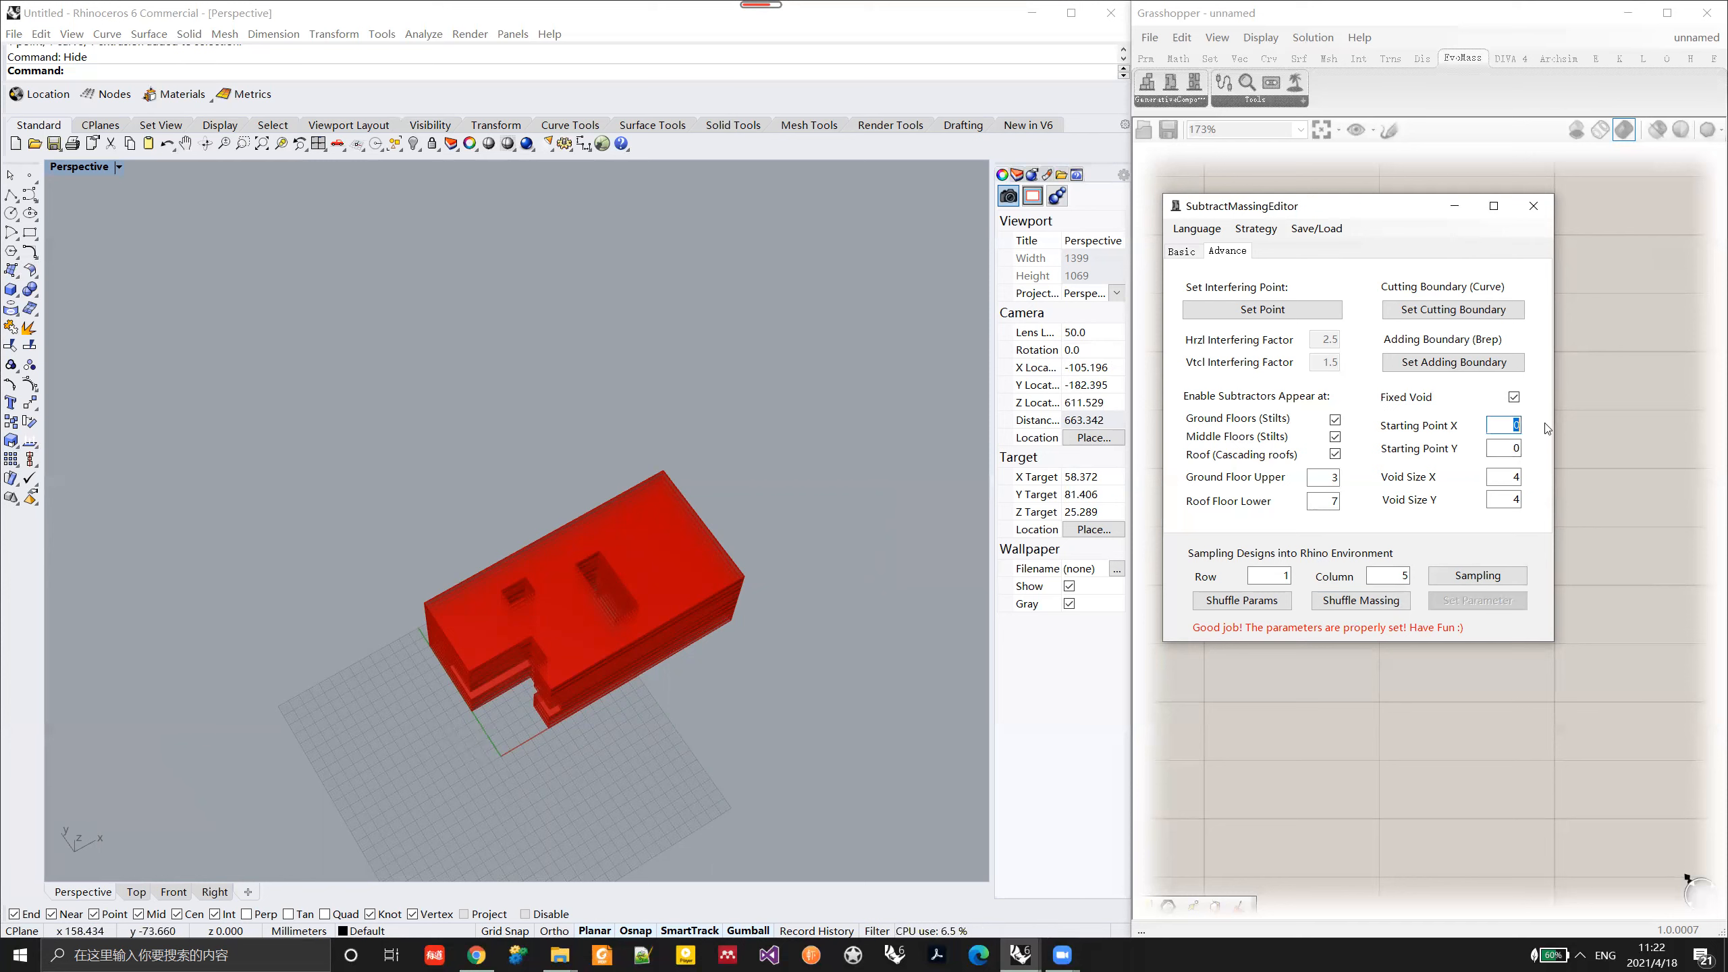
text(3)
double_click(1514, 456)
text(3)
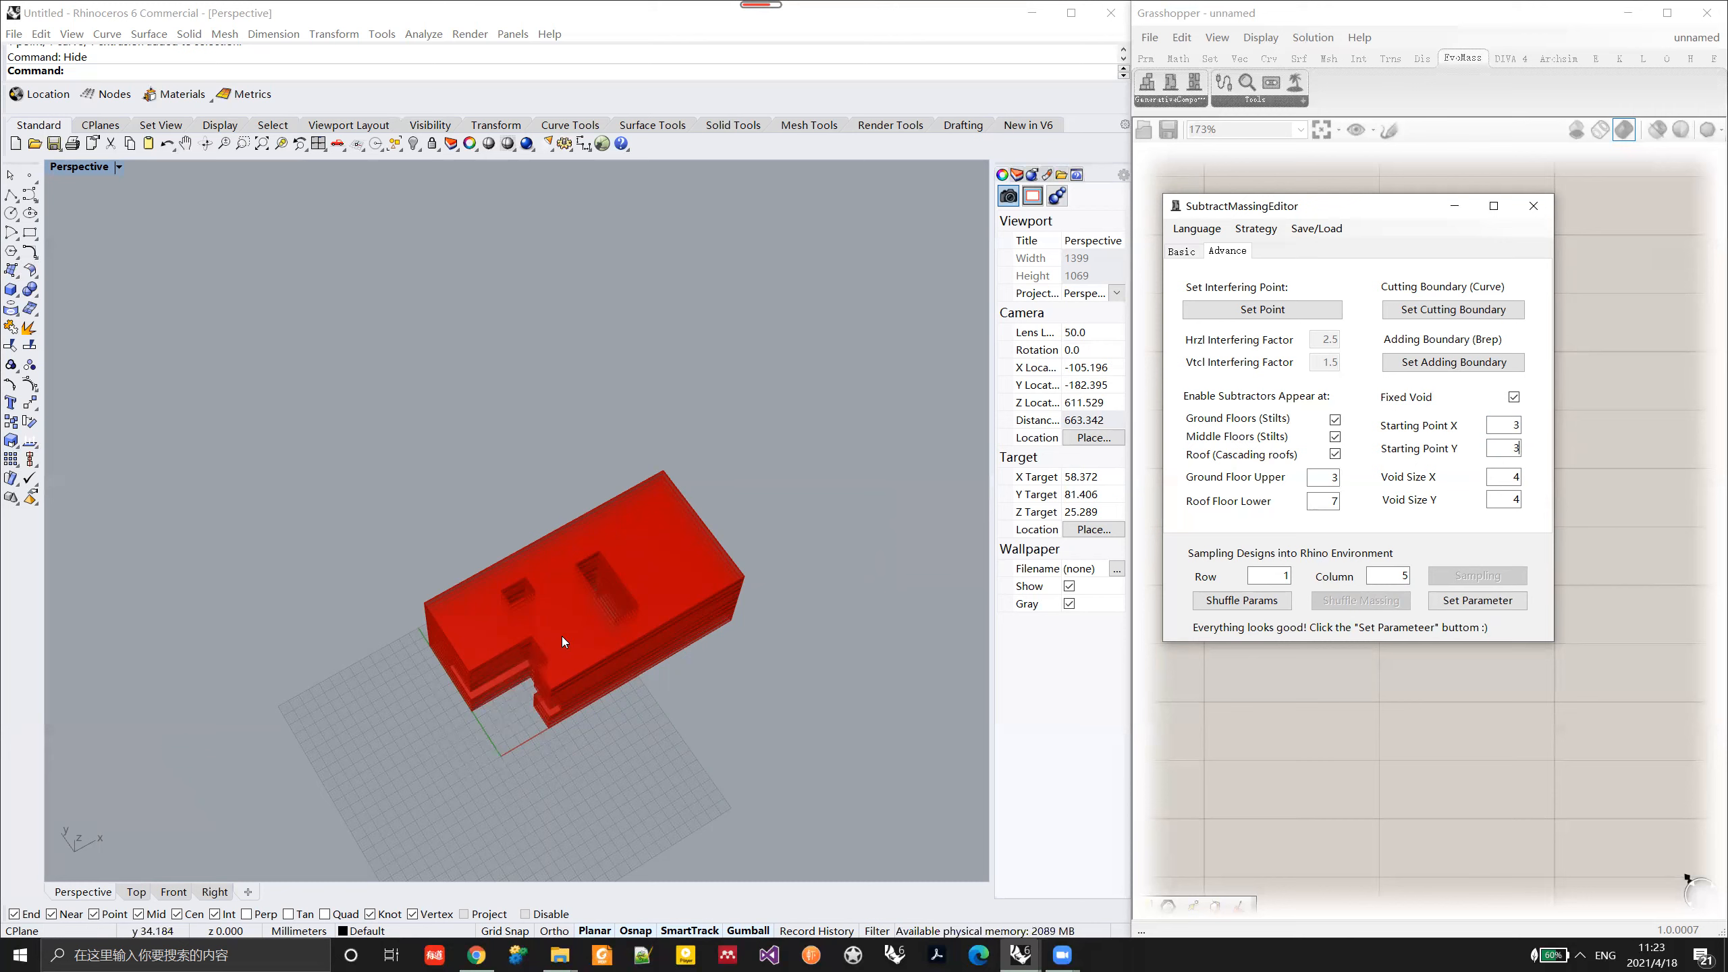
click(1473, 602)
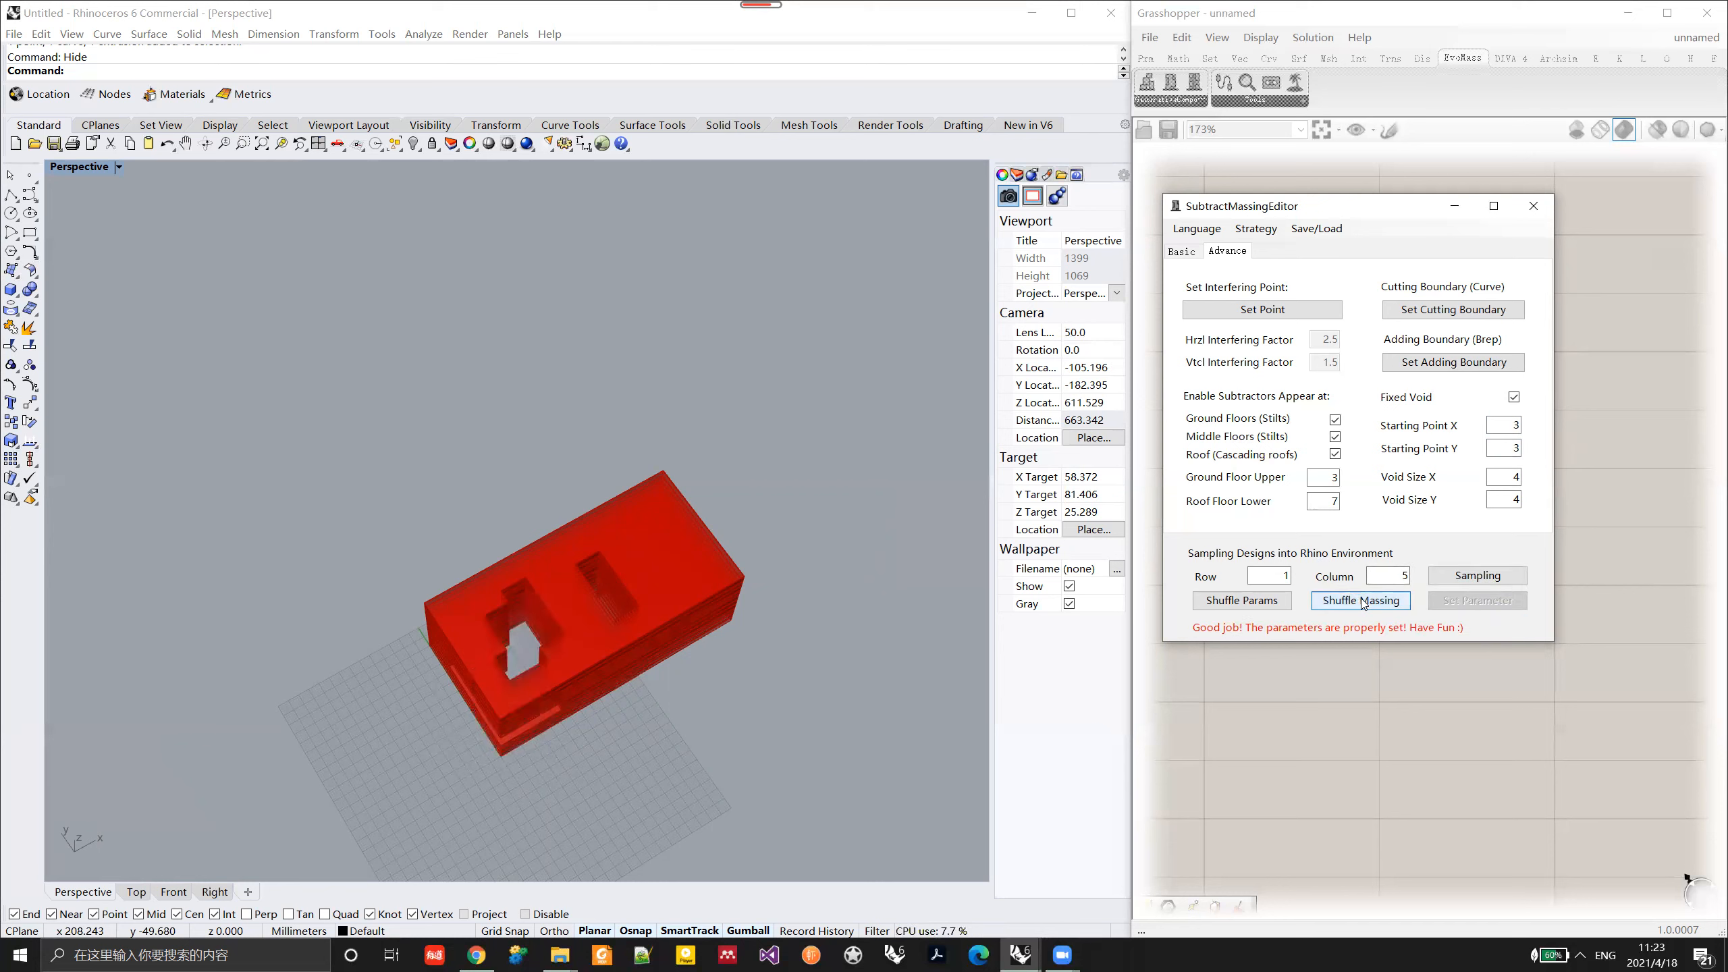
click(1361, 600)
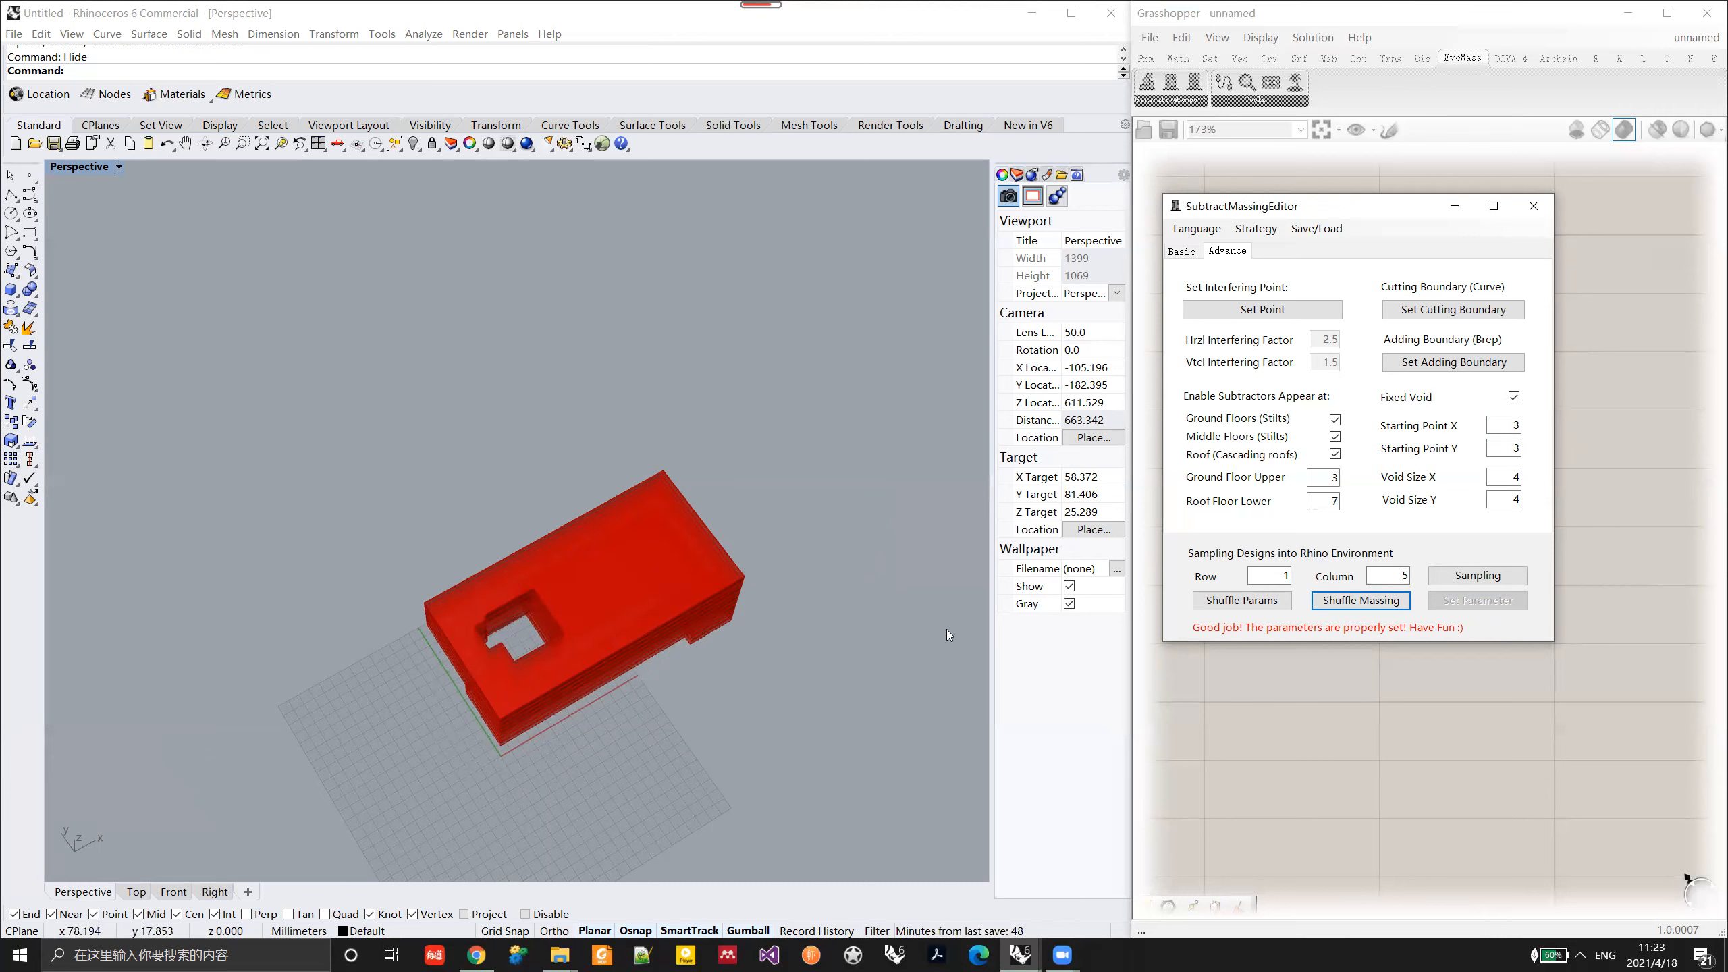
click(1383, 605)
Step: Turn off the fixed void, apply the parameters, and shuffle the massing to generate another variant
click(1514, 399)
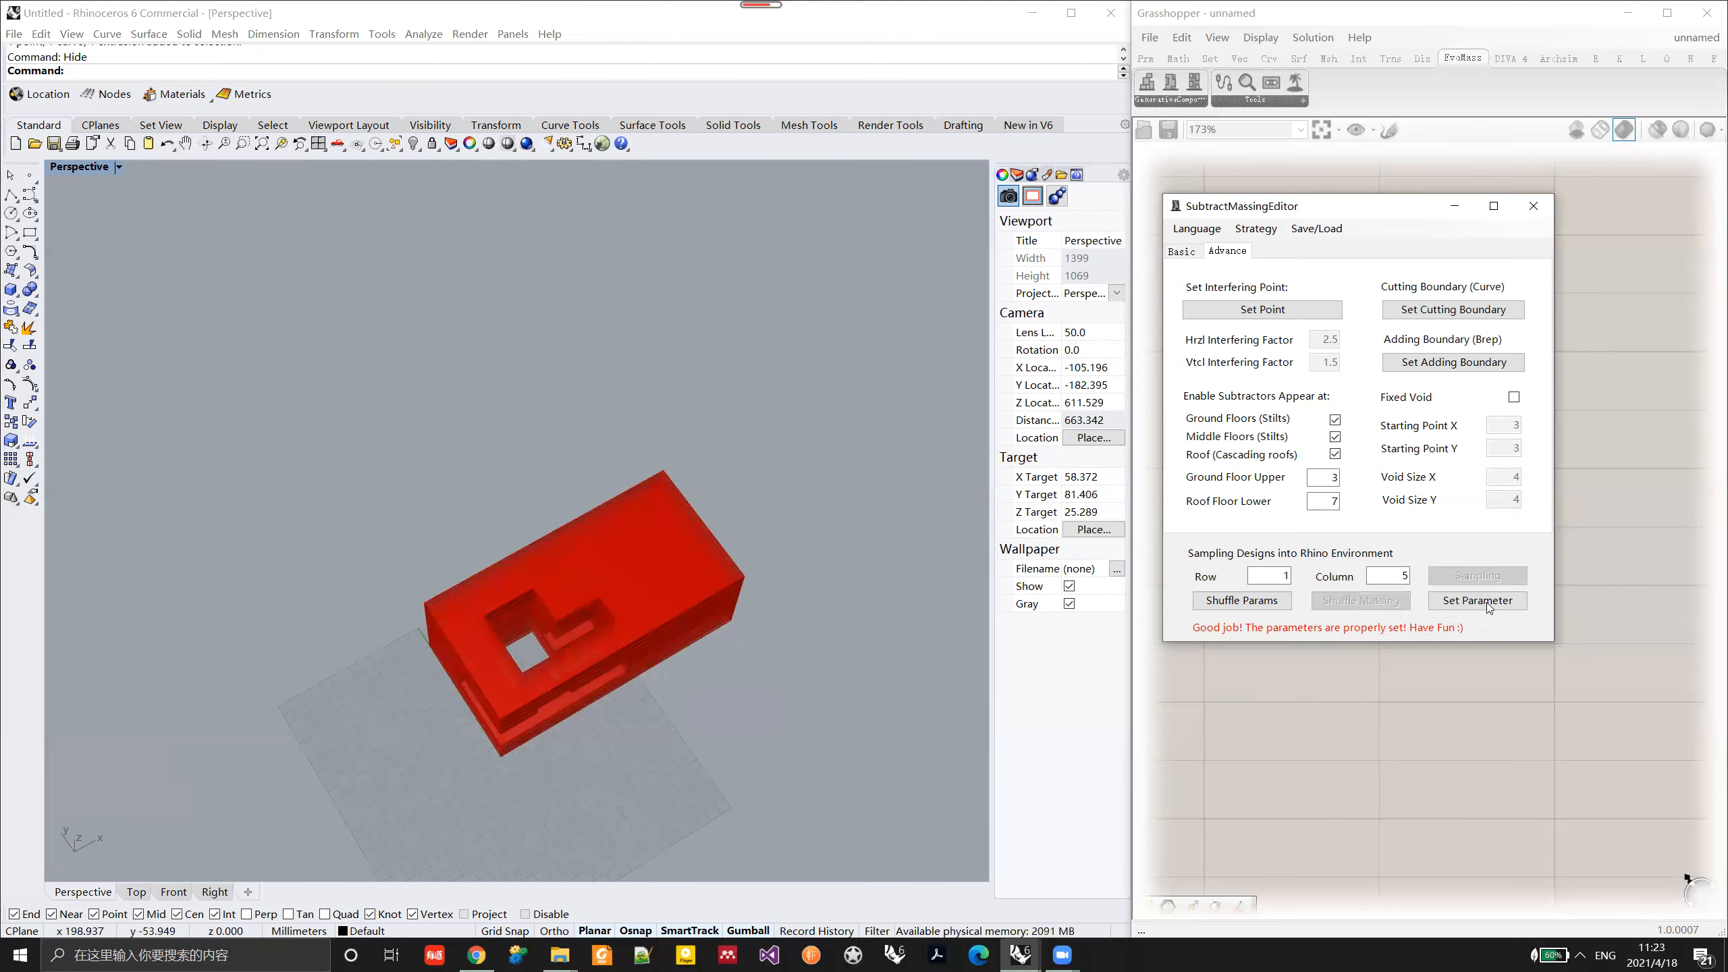
click(1491, 601)
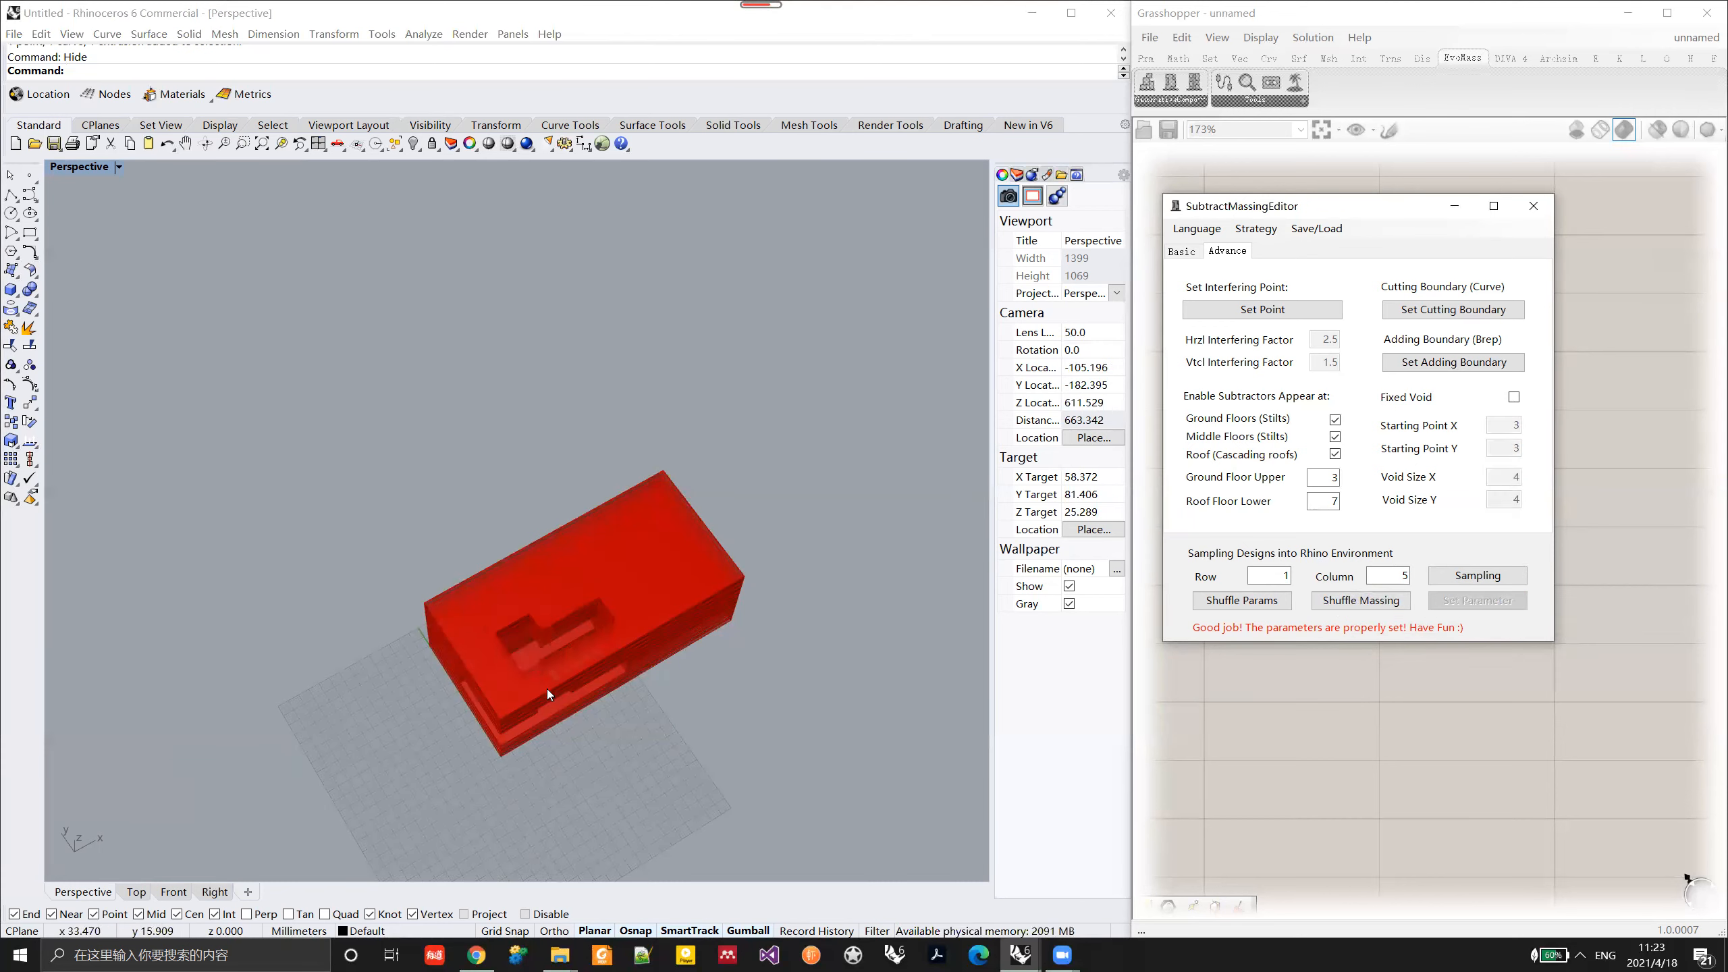
click(1184, 252)
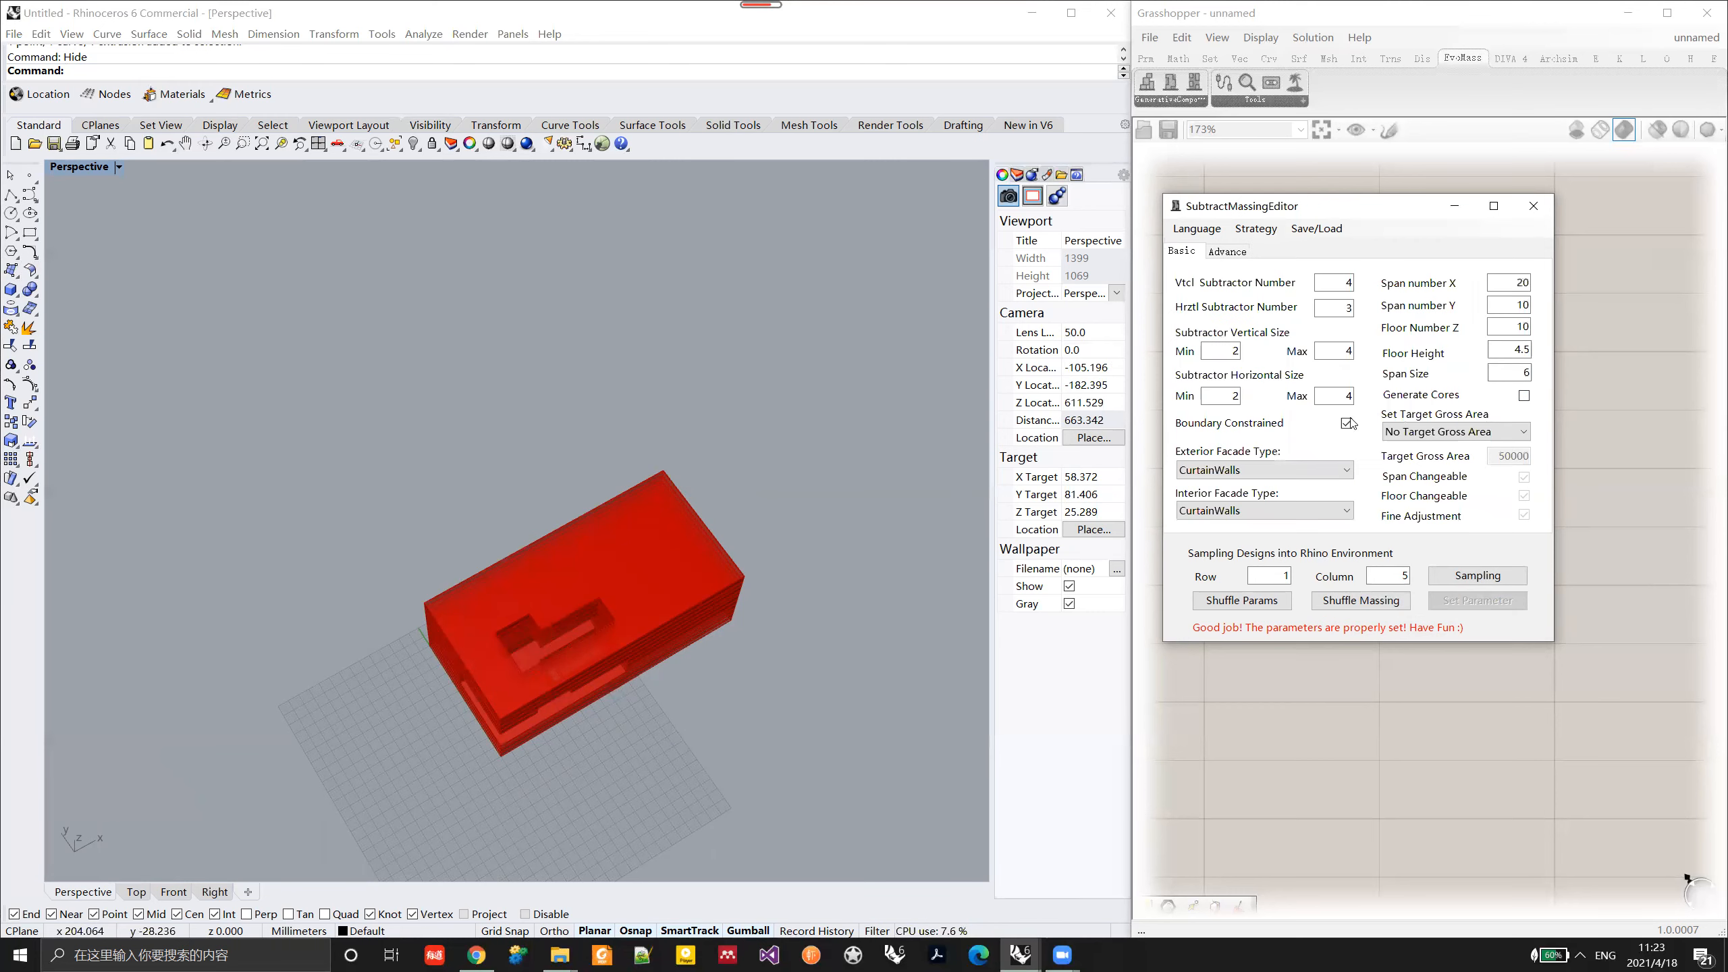
right_drag(686, 702, 779, 640)
click(1354, 608)
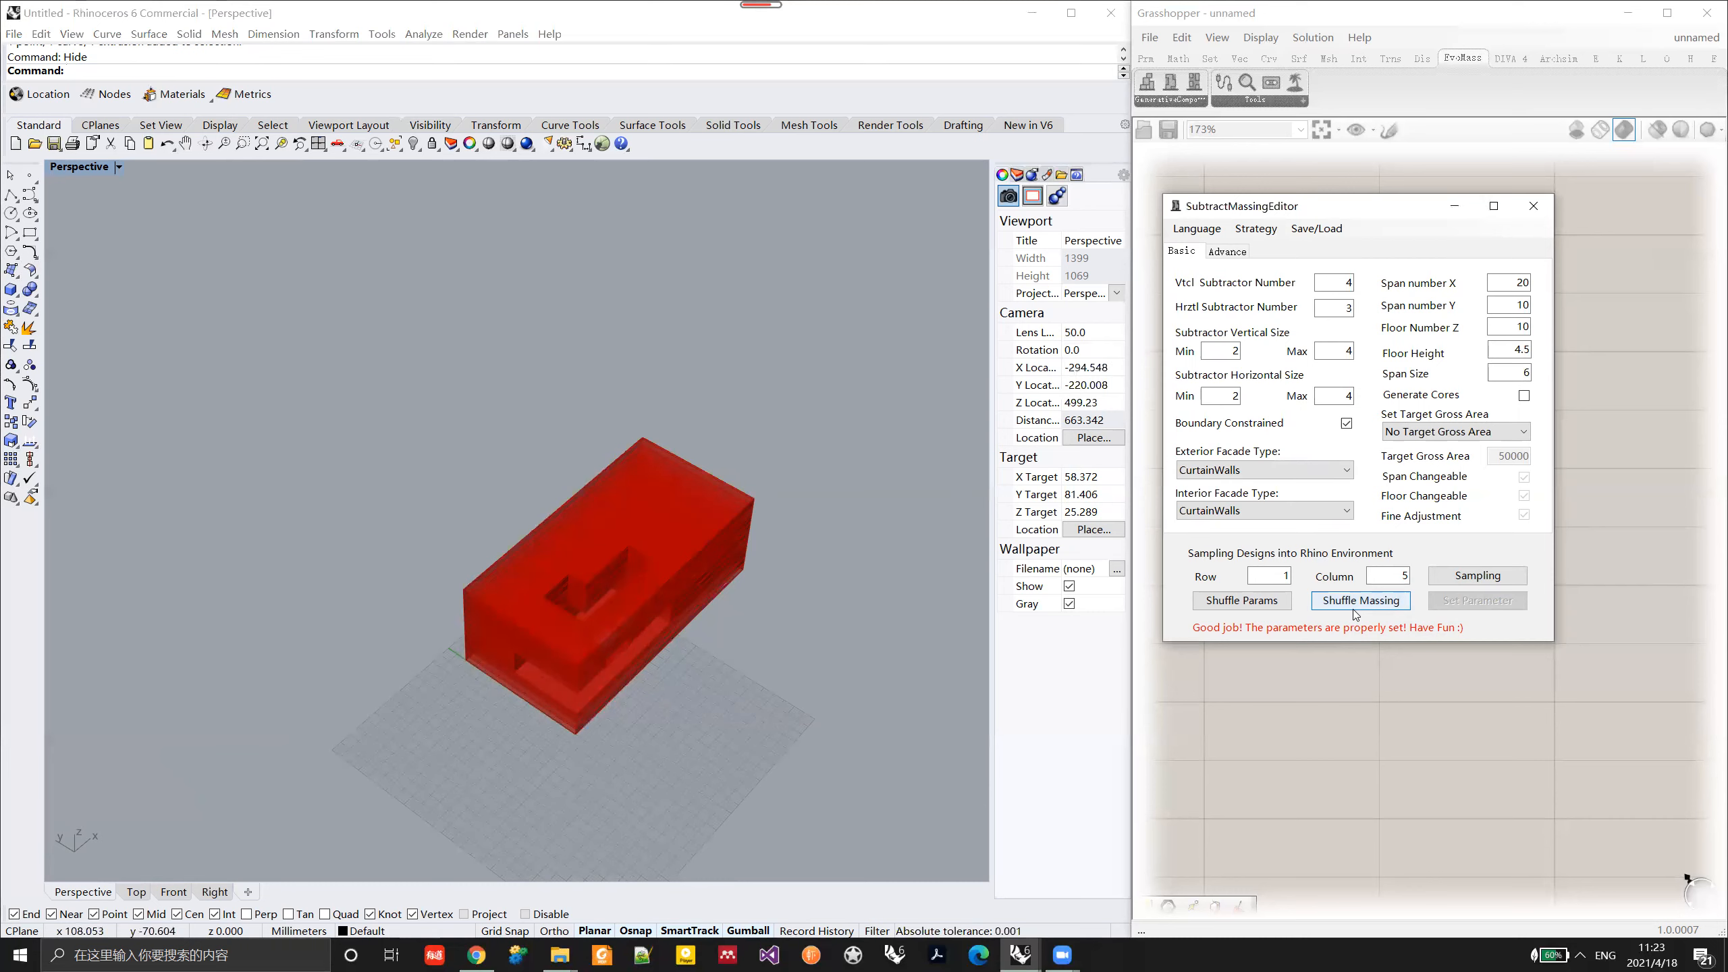
right_drag(544, 608, 748, 593)
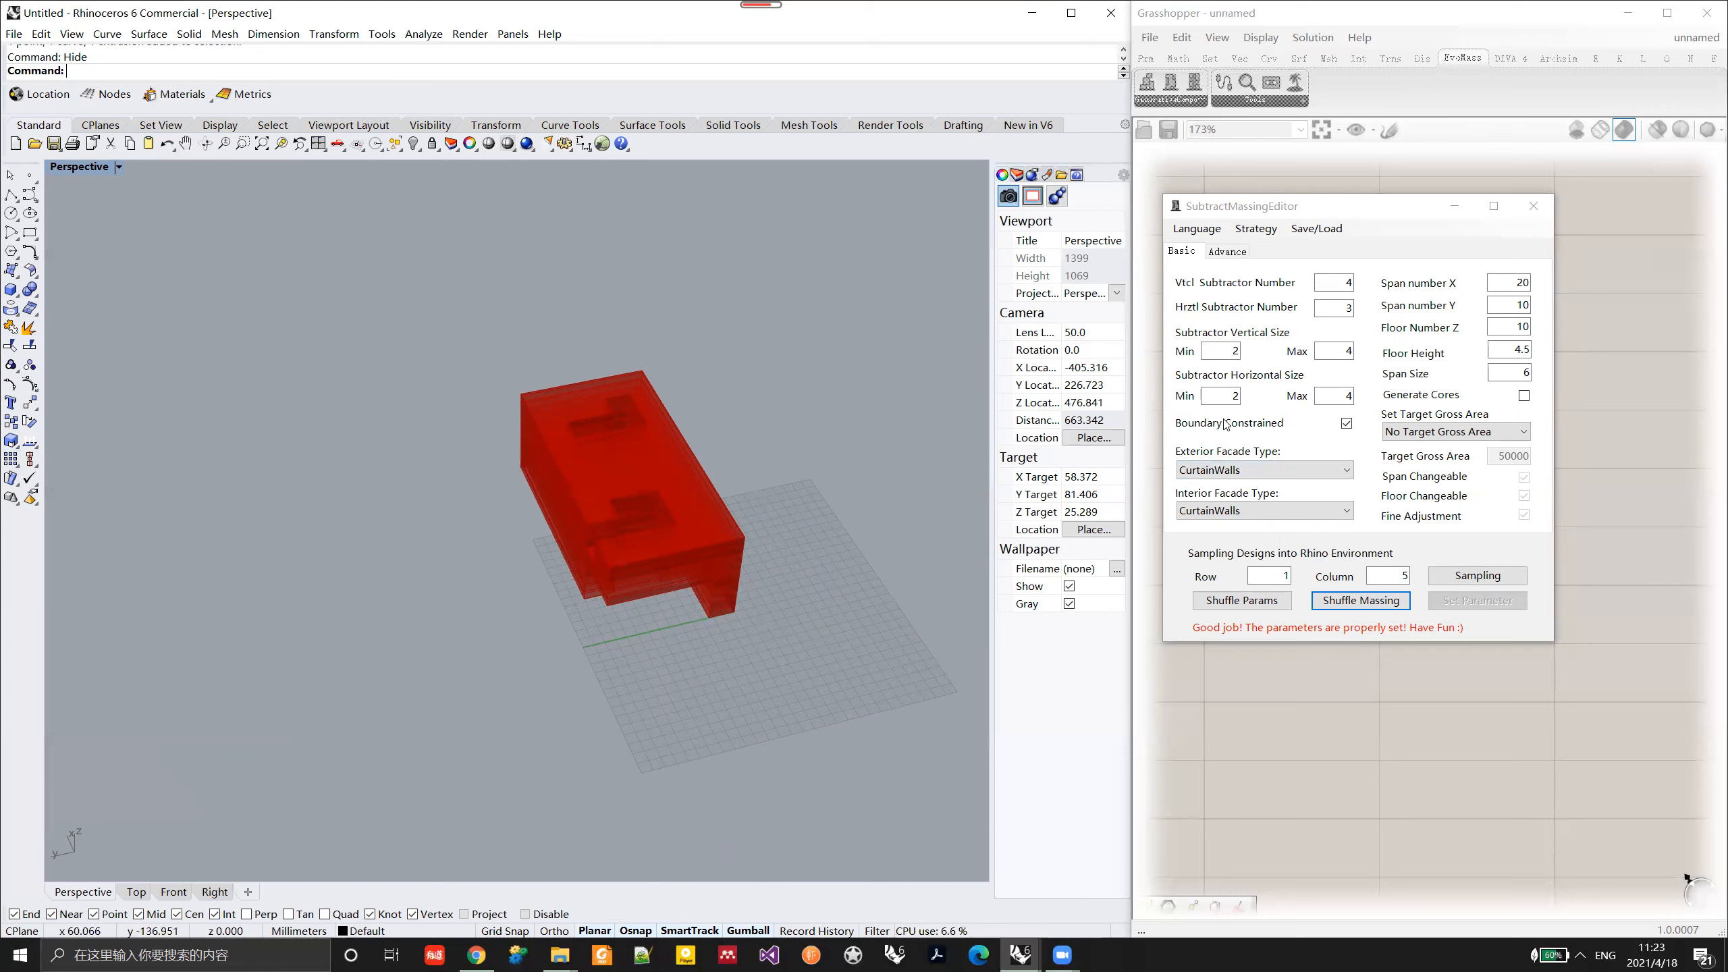
Step: Set the horizontal subtractor number to 0, apply the parameters, and inspect the vertical voids from above
click(1351, 309)
key(BackSpace)
text(0)
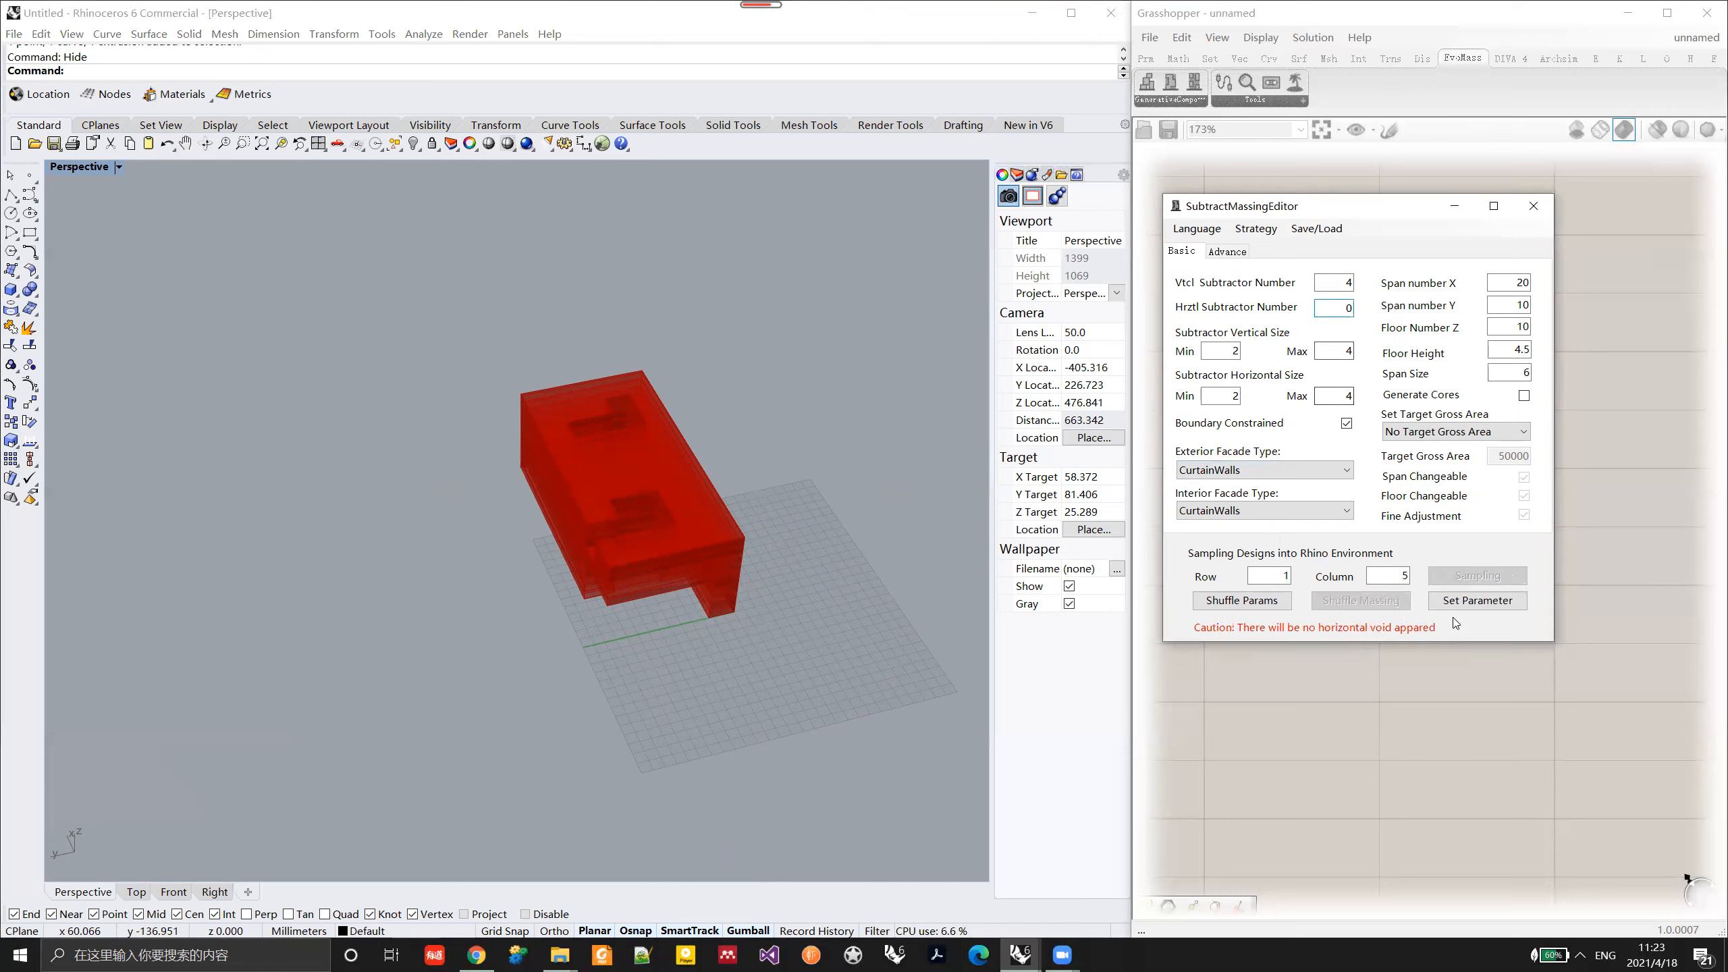
click(1477, 600)
right_drag(603, 589, 613, 503)
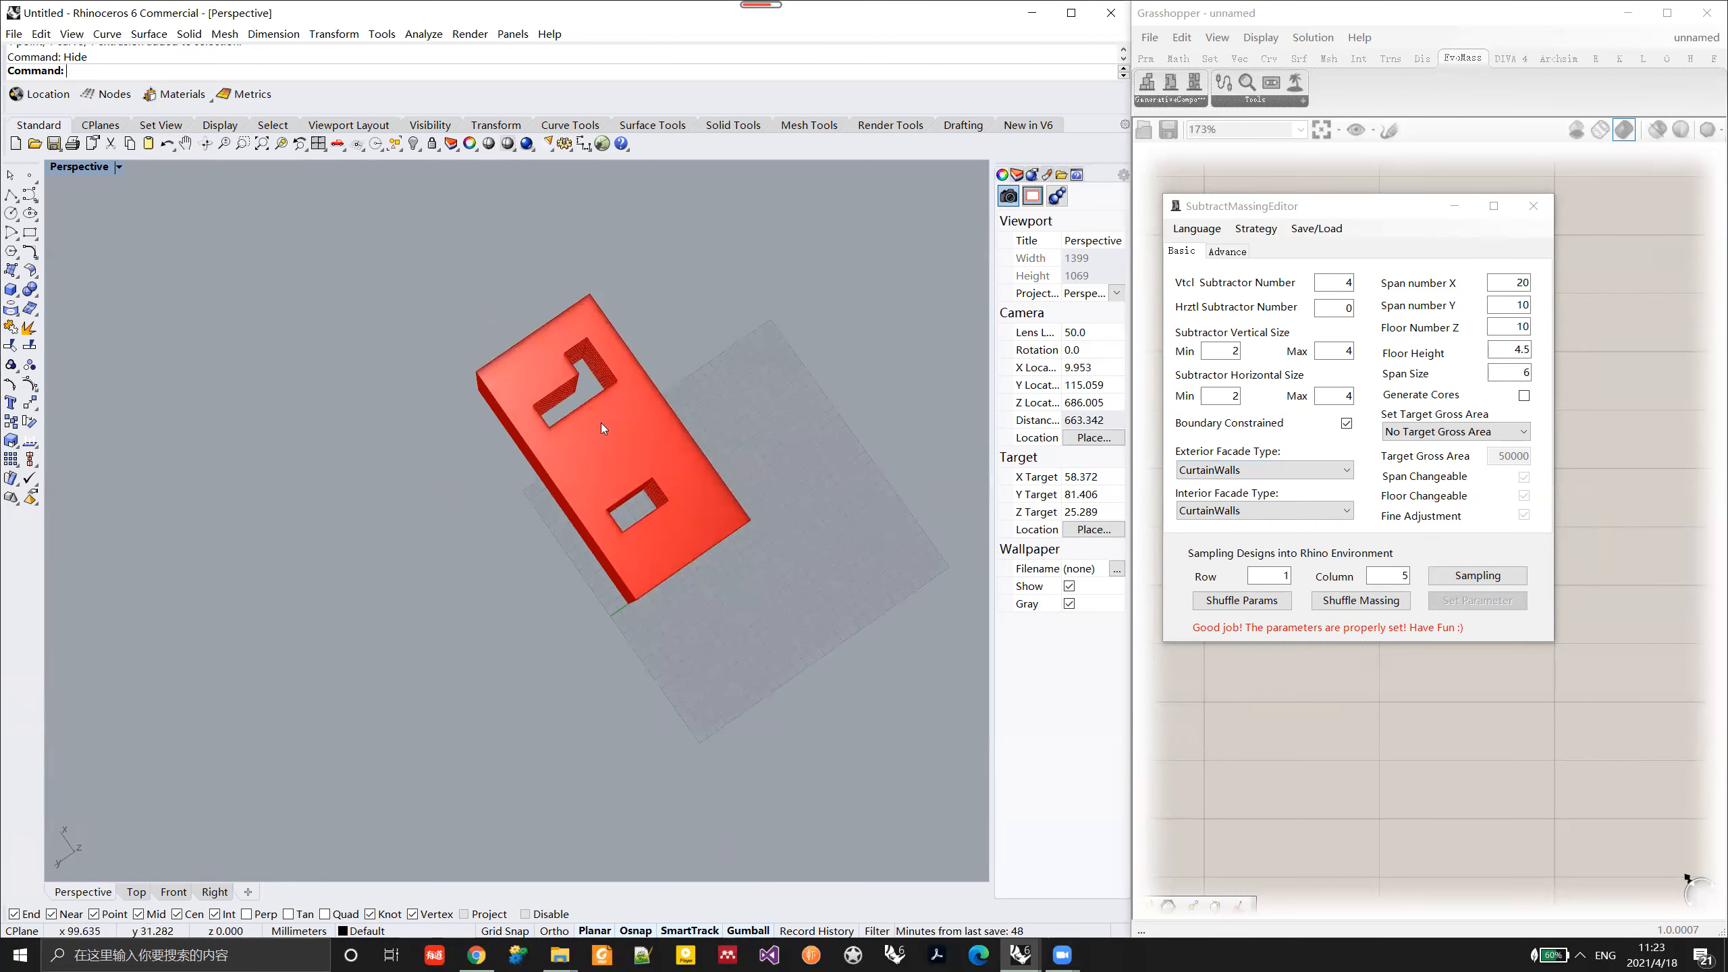
right_drag(589, 390, 582, 542)
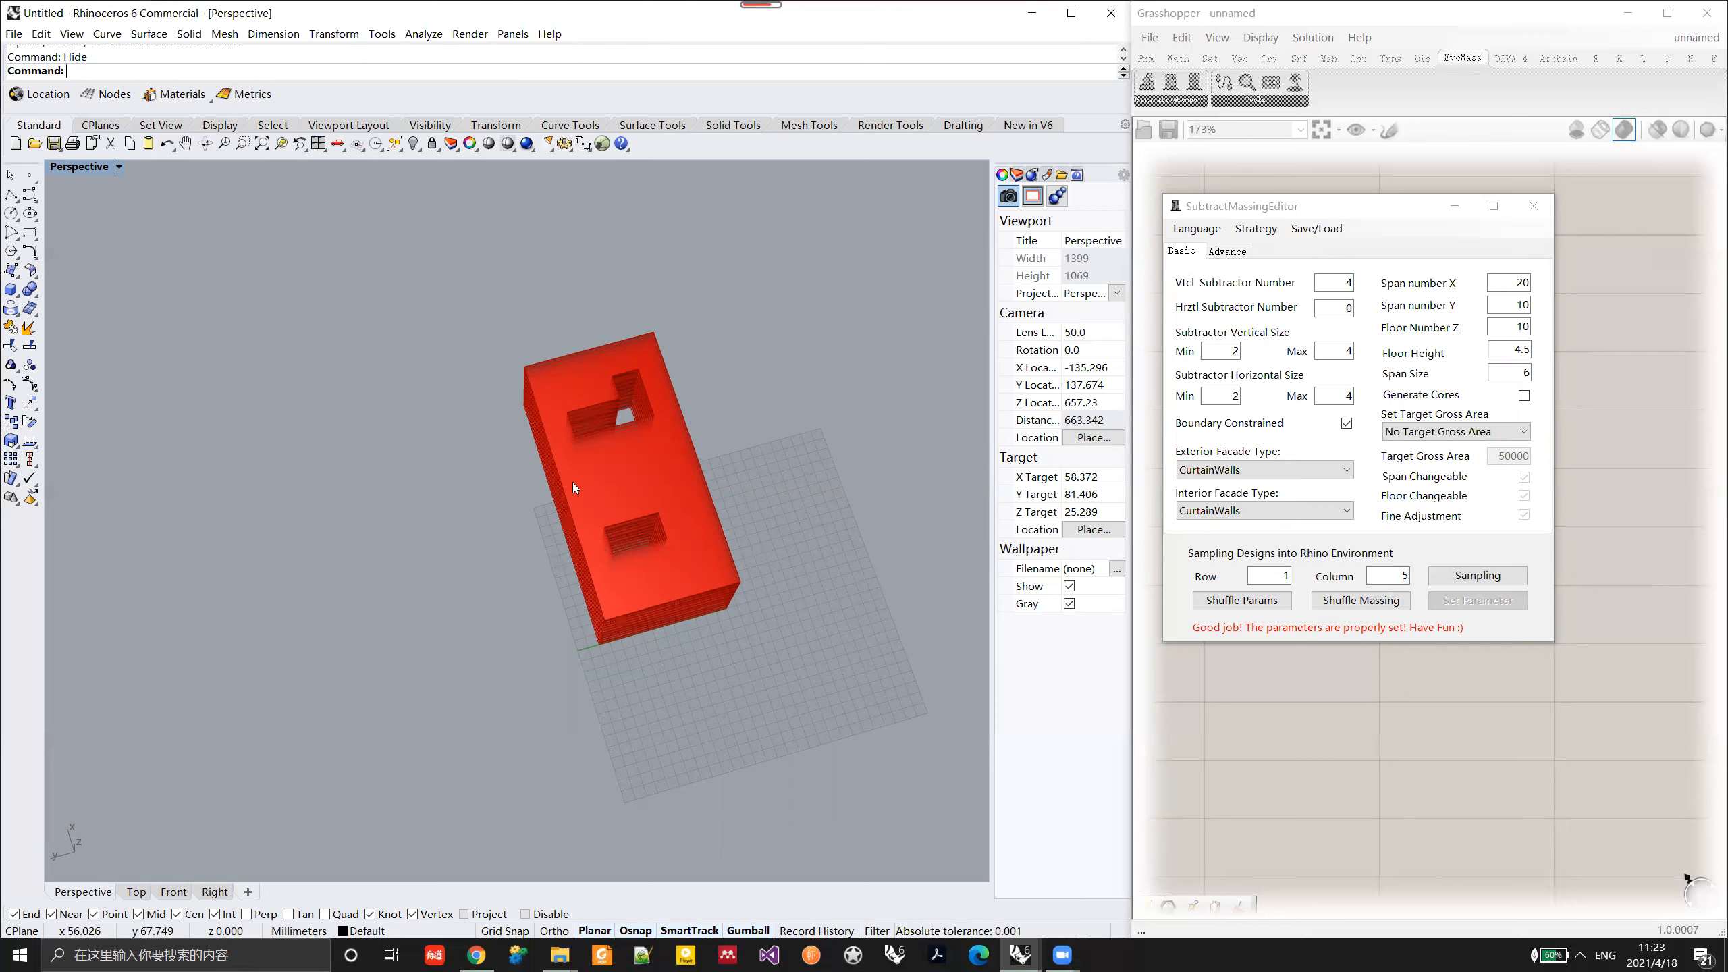
Step: Turn off the boundary constraint for the subtractors, apply the parameters, and shuffle the massing twice
click(1346, 423)
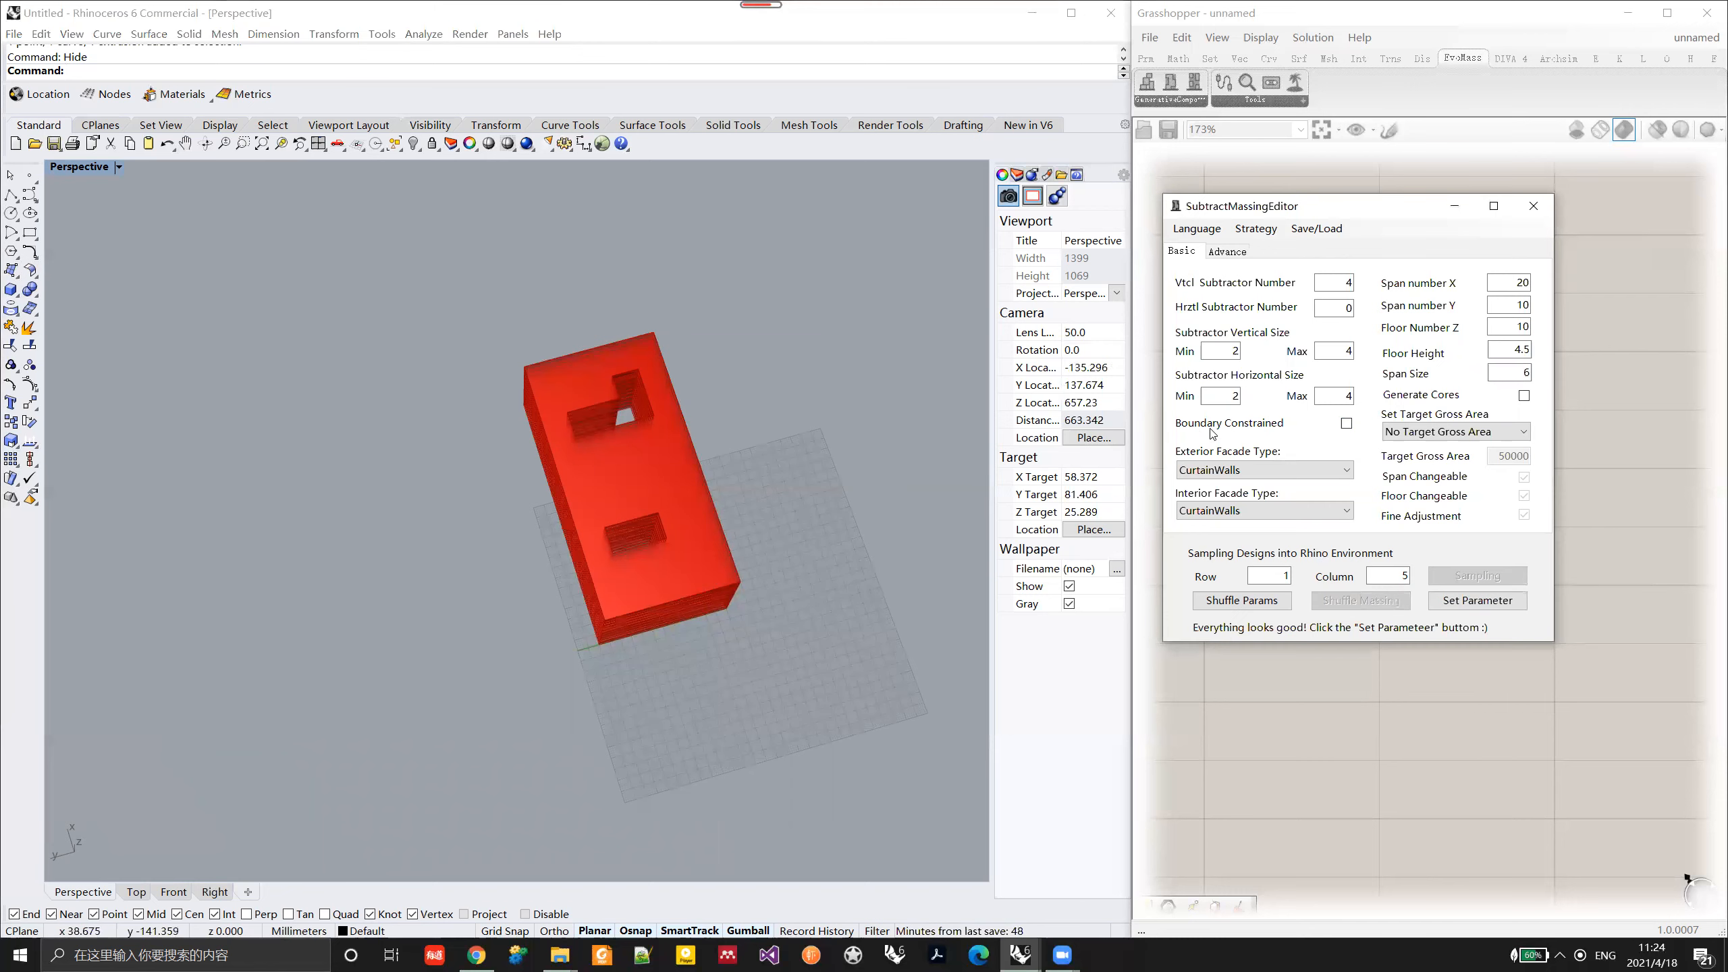
click(1481, 600)
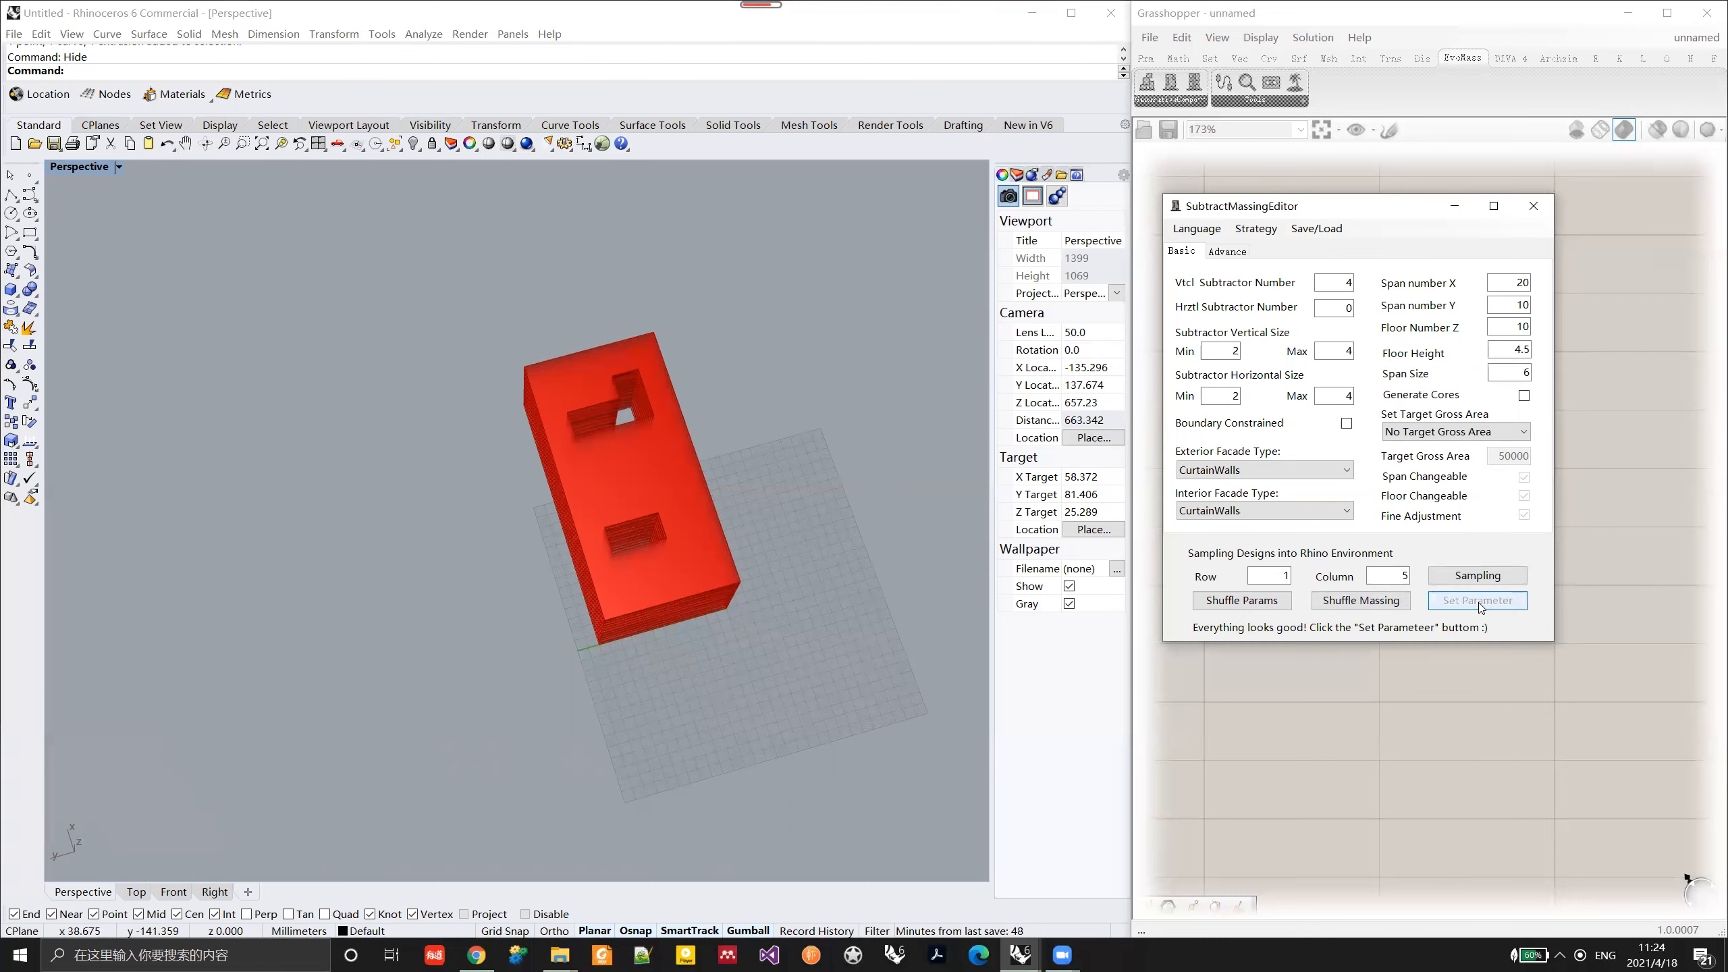
mouse_move(702, 525)
right_down()
mouse_move(589, 614)
mouse_move(639, 606)
mouse_move(689, 567)
mouse_move(579, 488)
mouse_move(702, 533)
mouse_move(685, 542)
right_up()
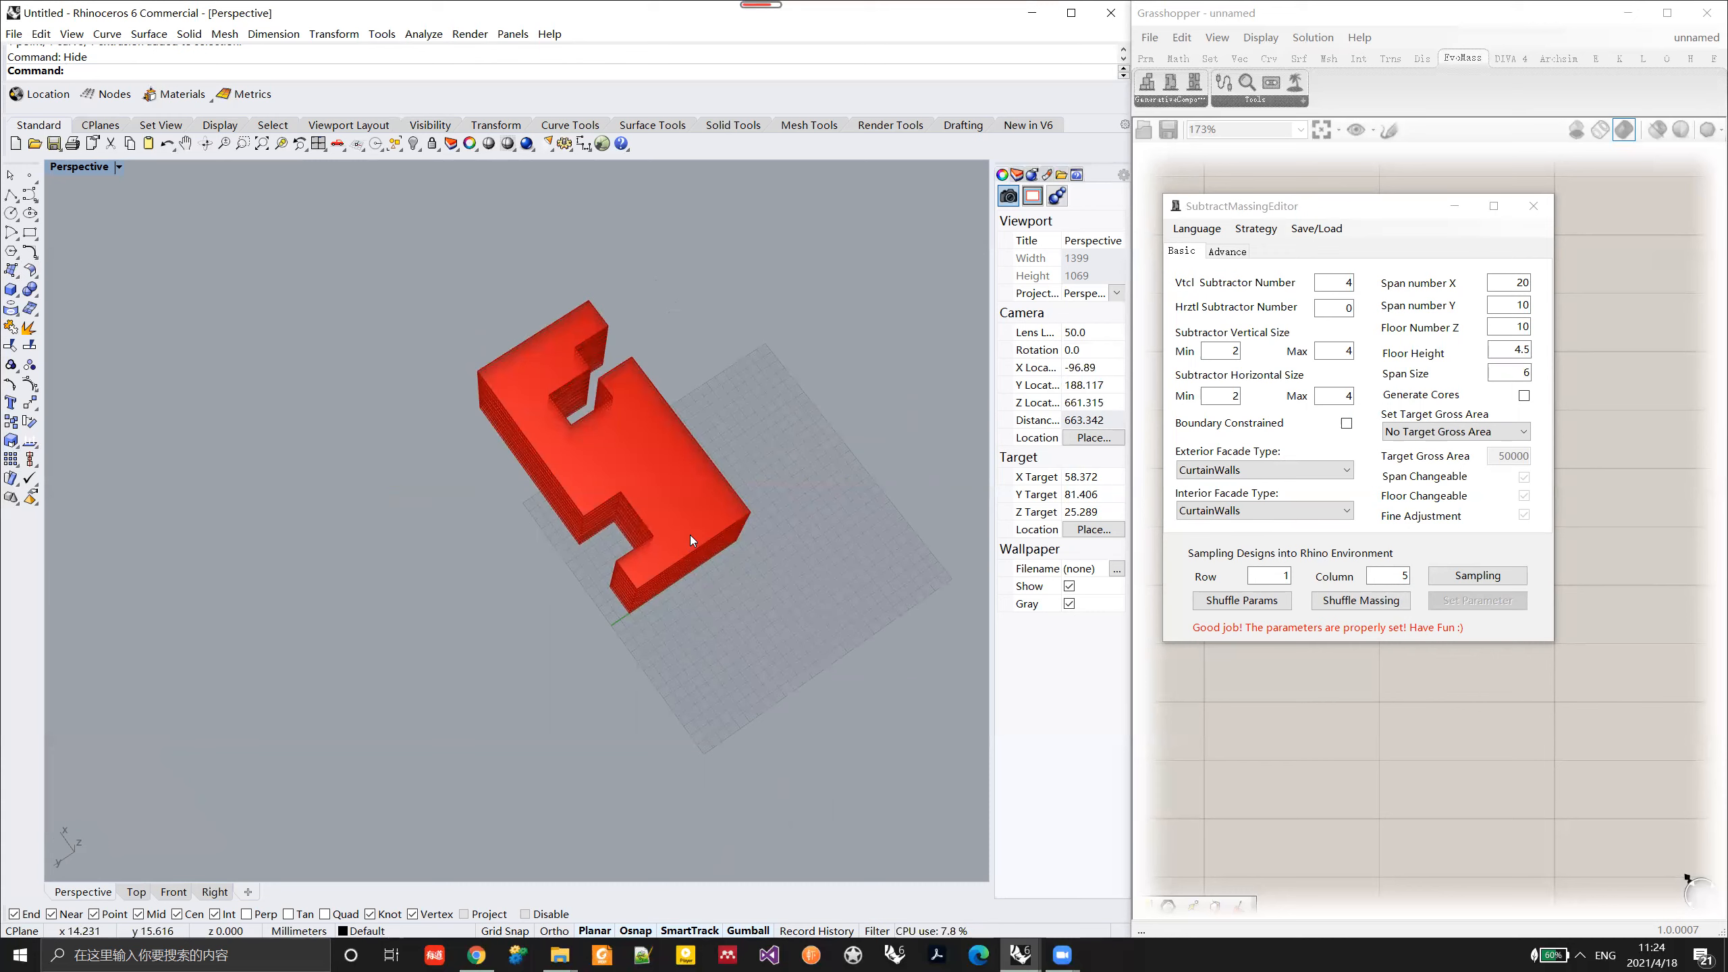
right_drag(690, 535, 635, 548)
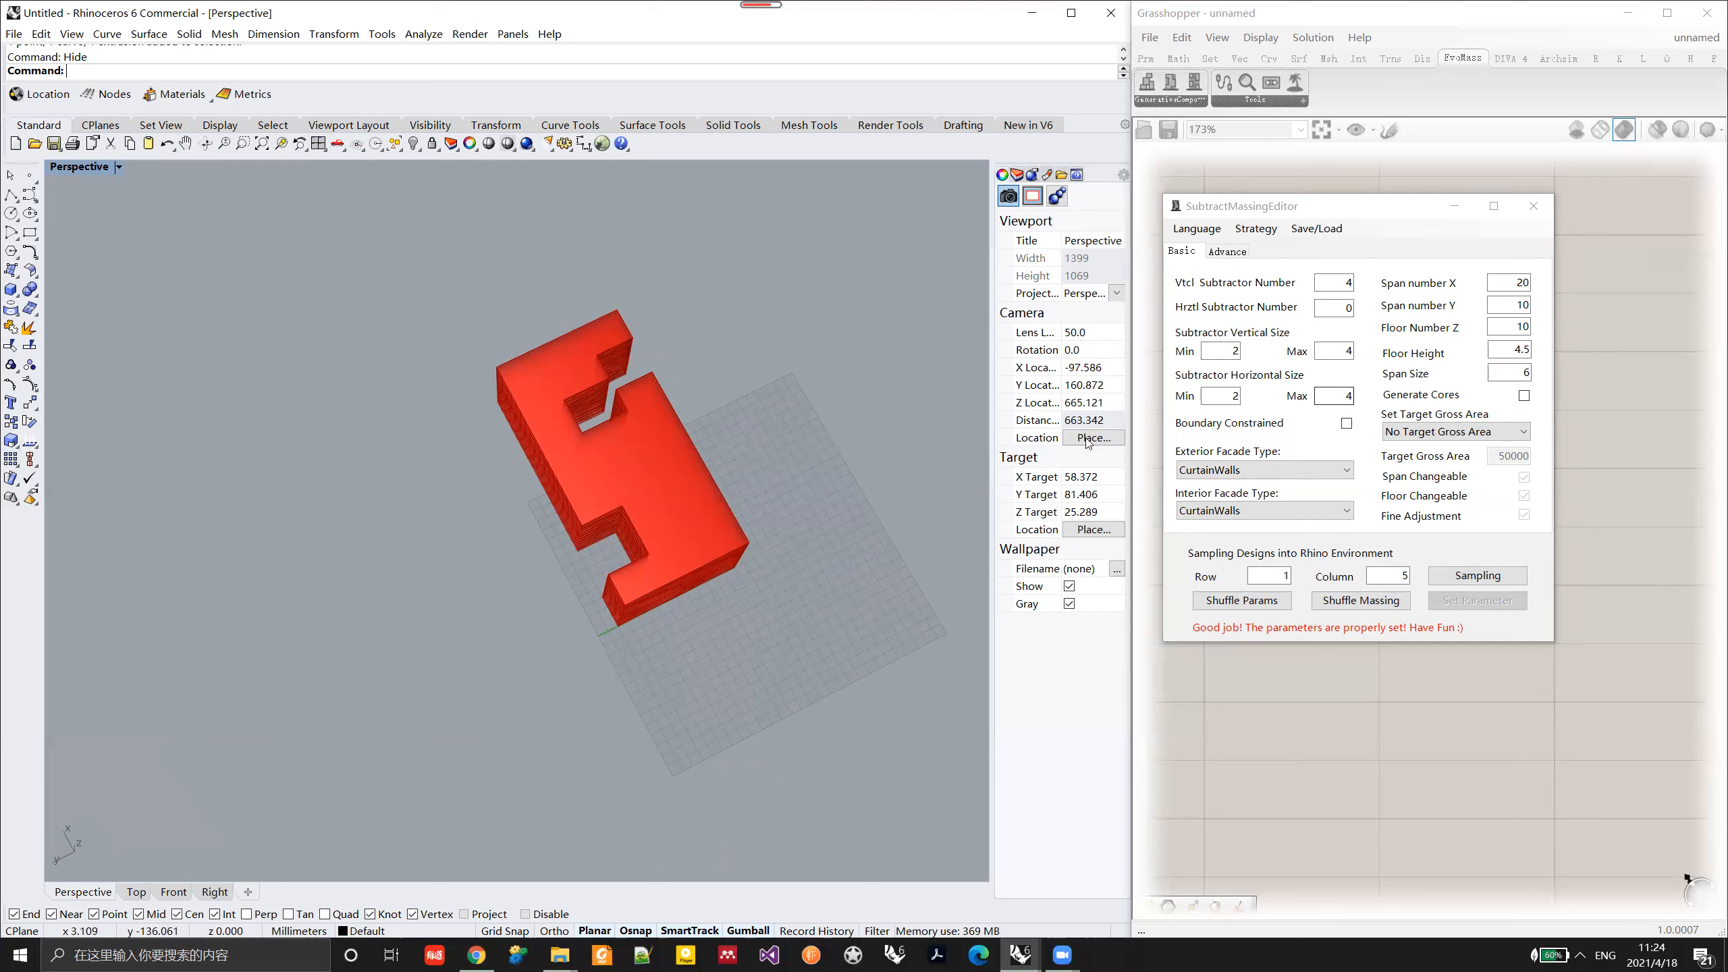
click(1349, 600)
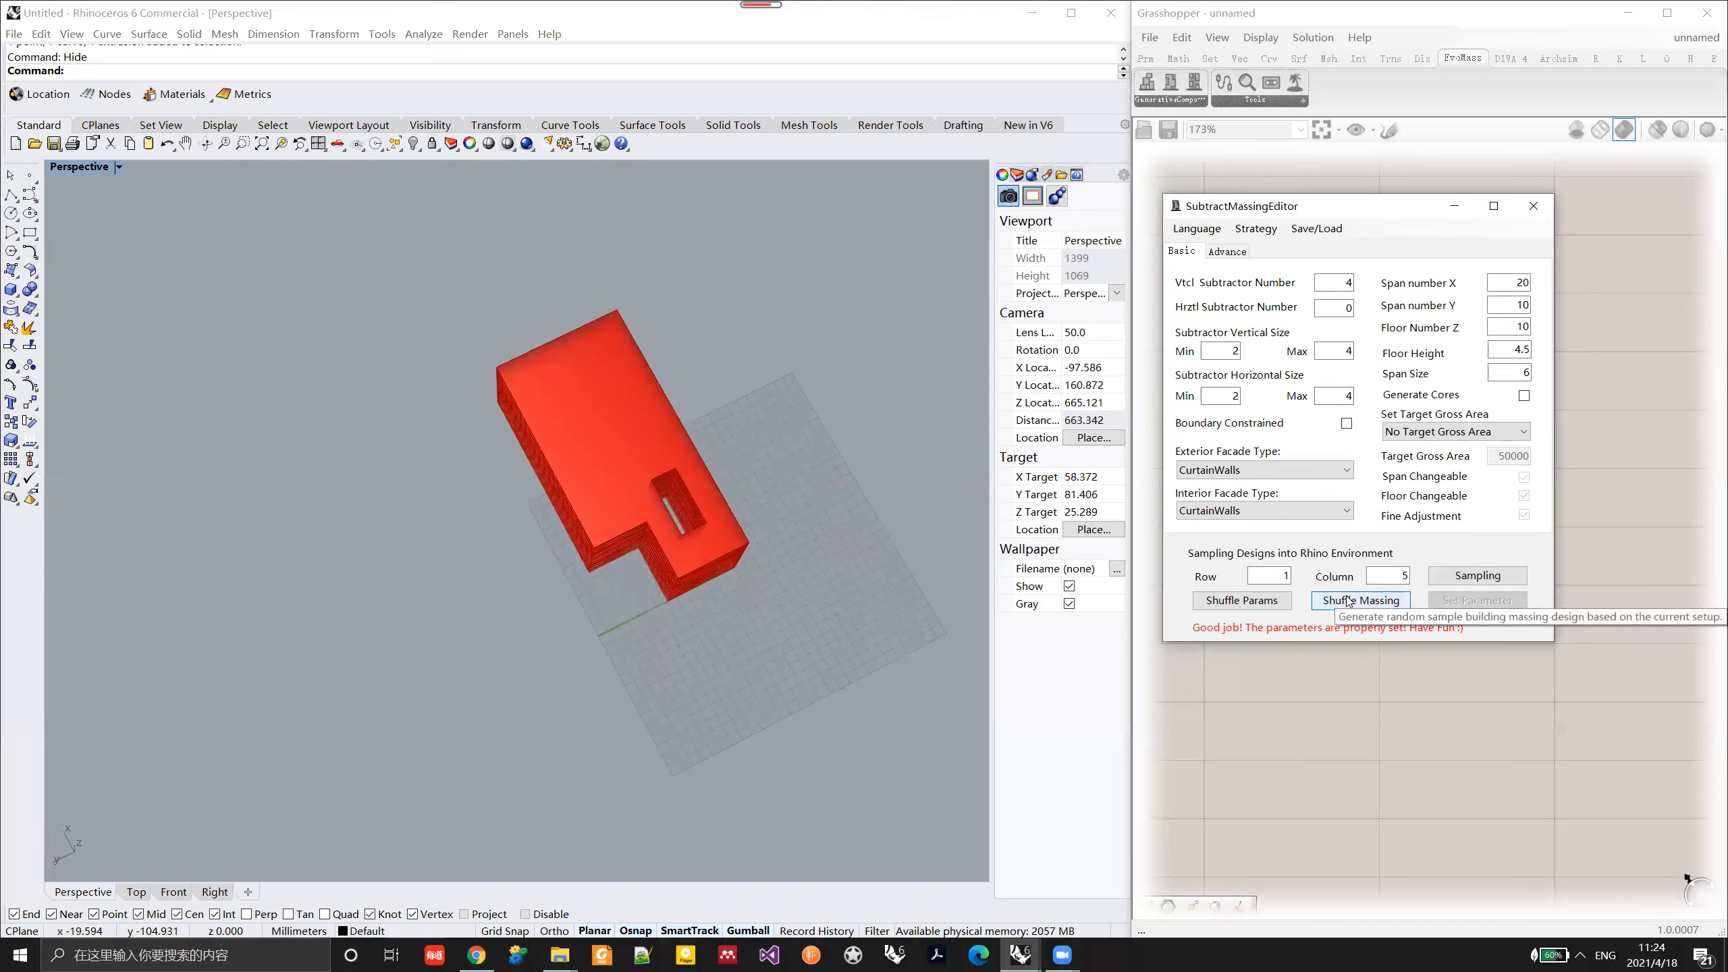
click(1350, 601)
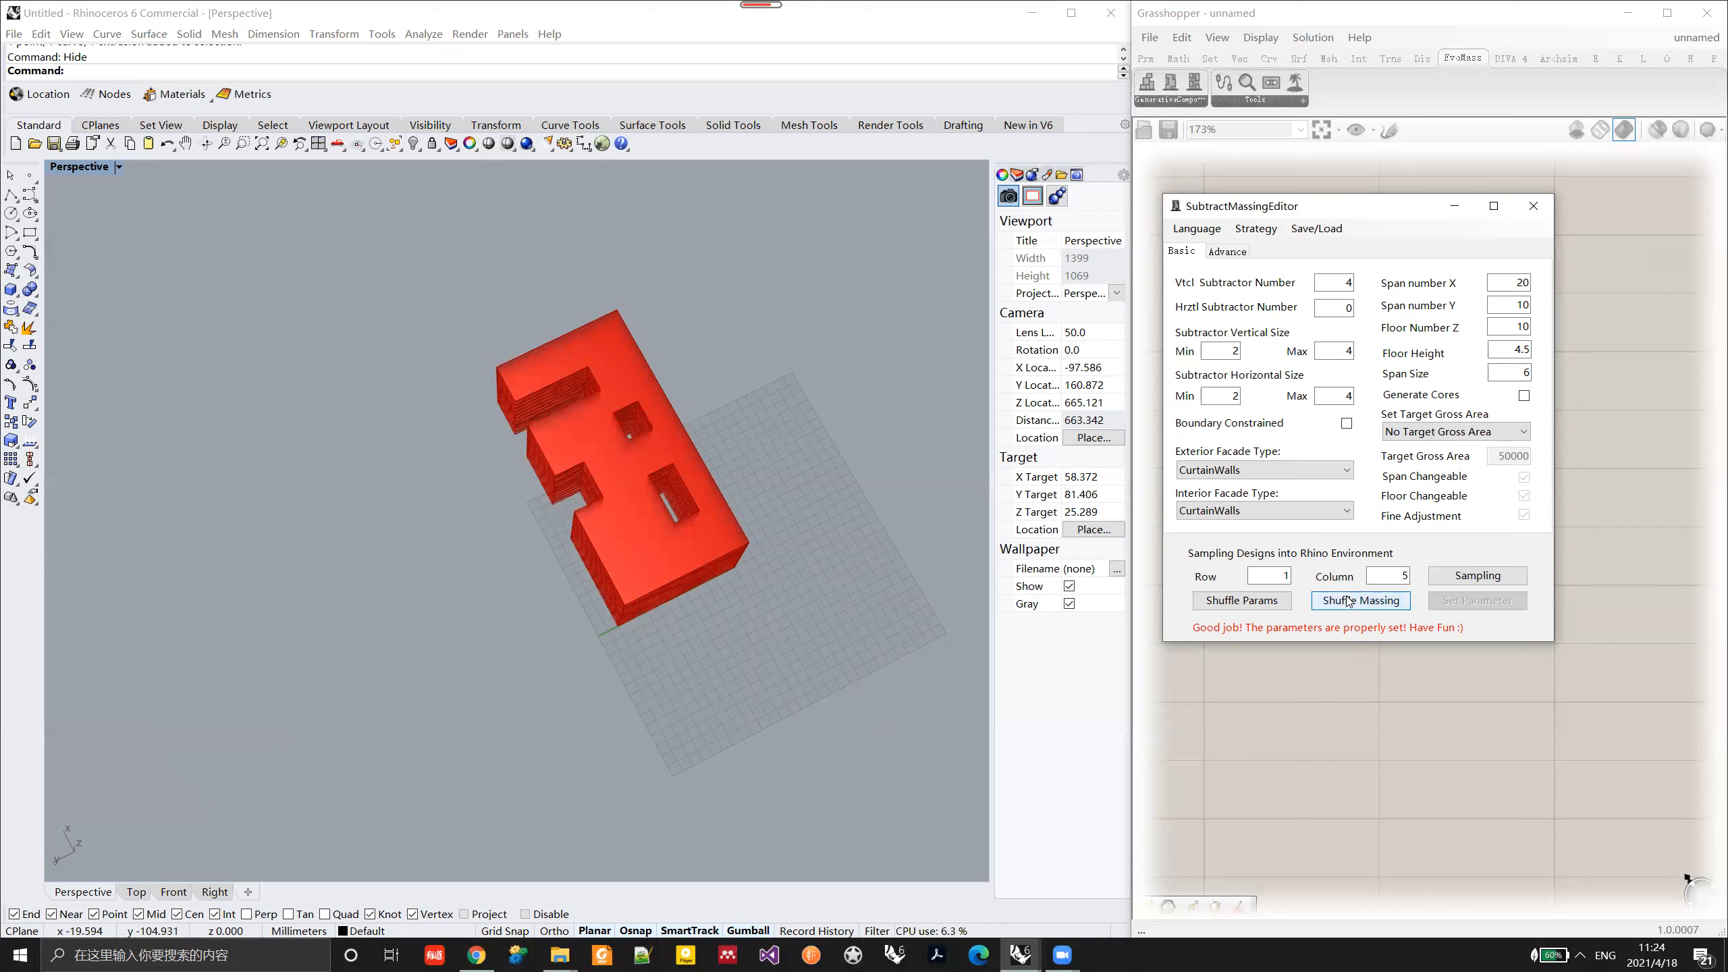
Step: Shuffle the massing several more times without the boundary constraint and inspect the last variant from another angle
click(1349, 602)
click(1349, 601)
click(1350, 601)
click(1349, 601)
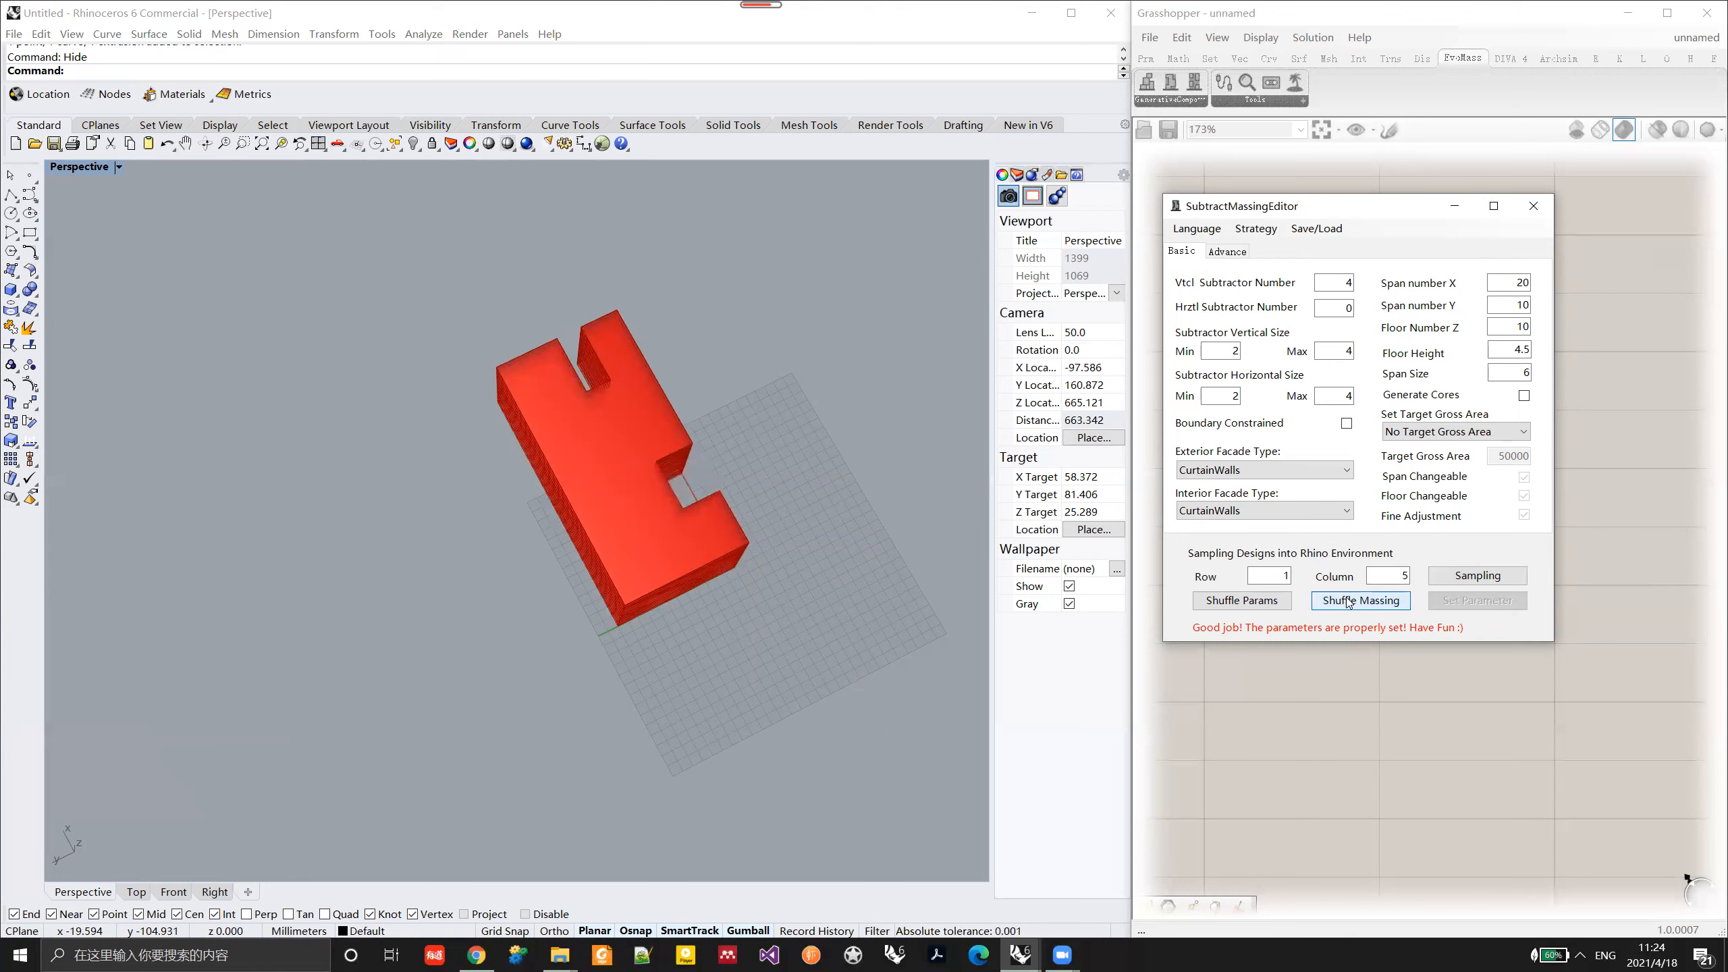
click(1349, 602)
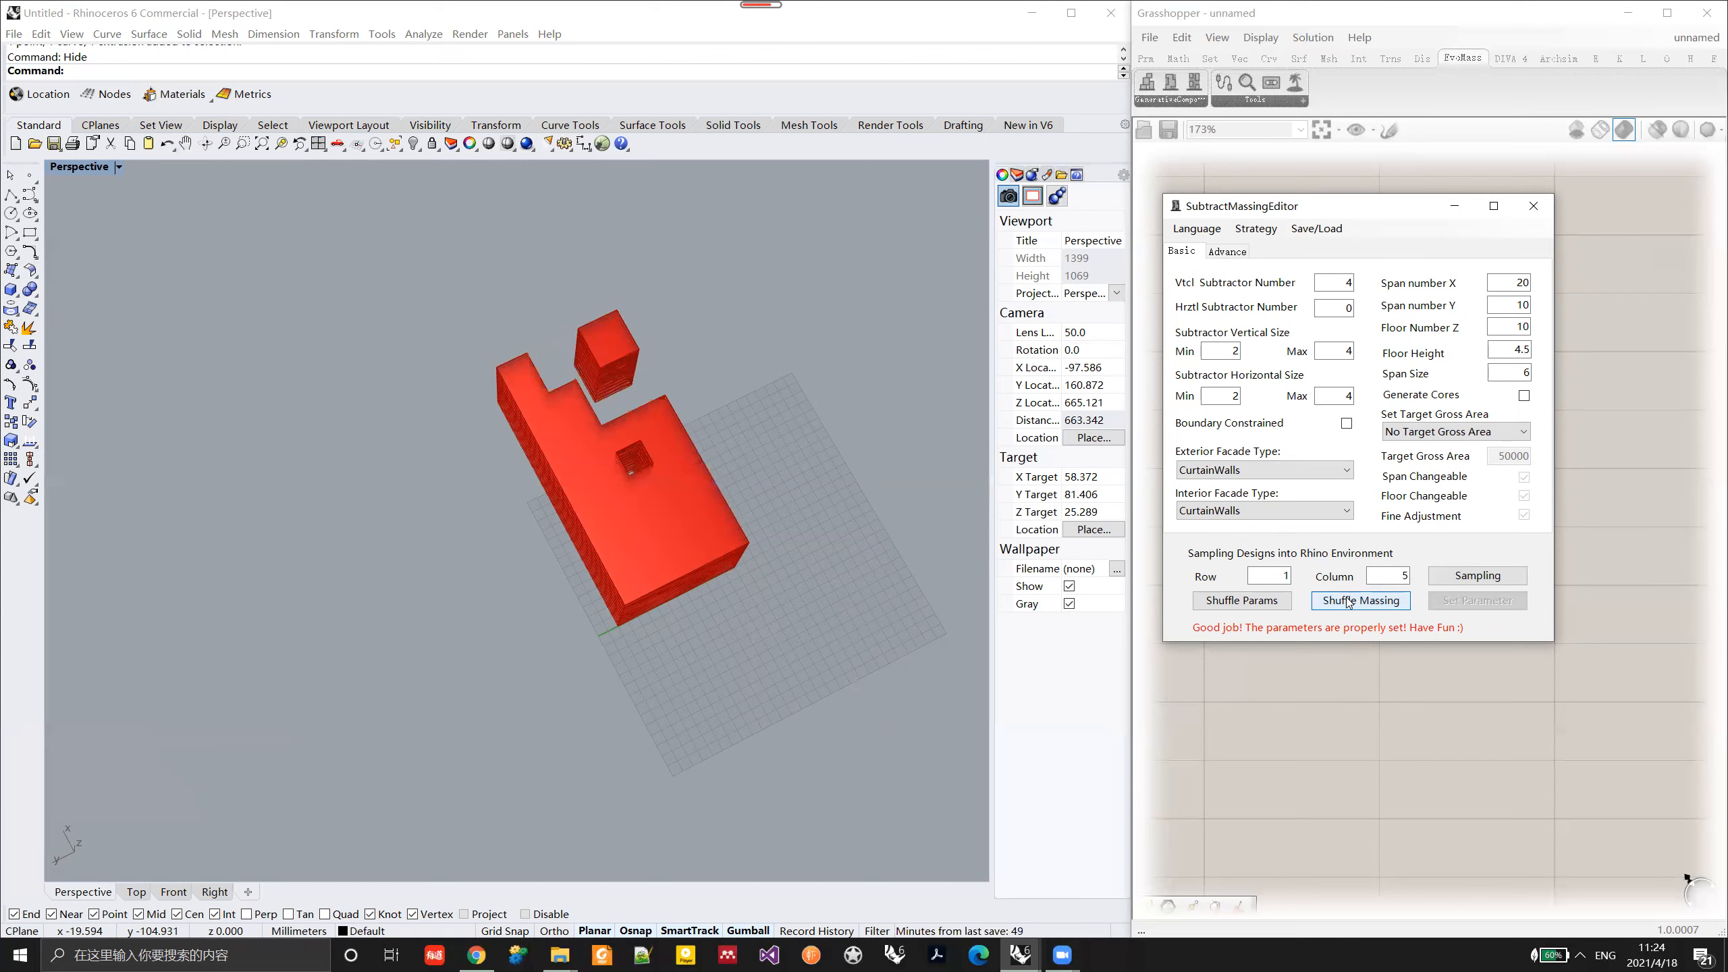
right_drag(904, 538, 689, 502)
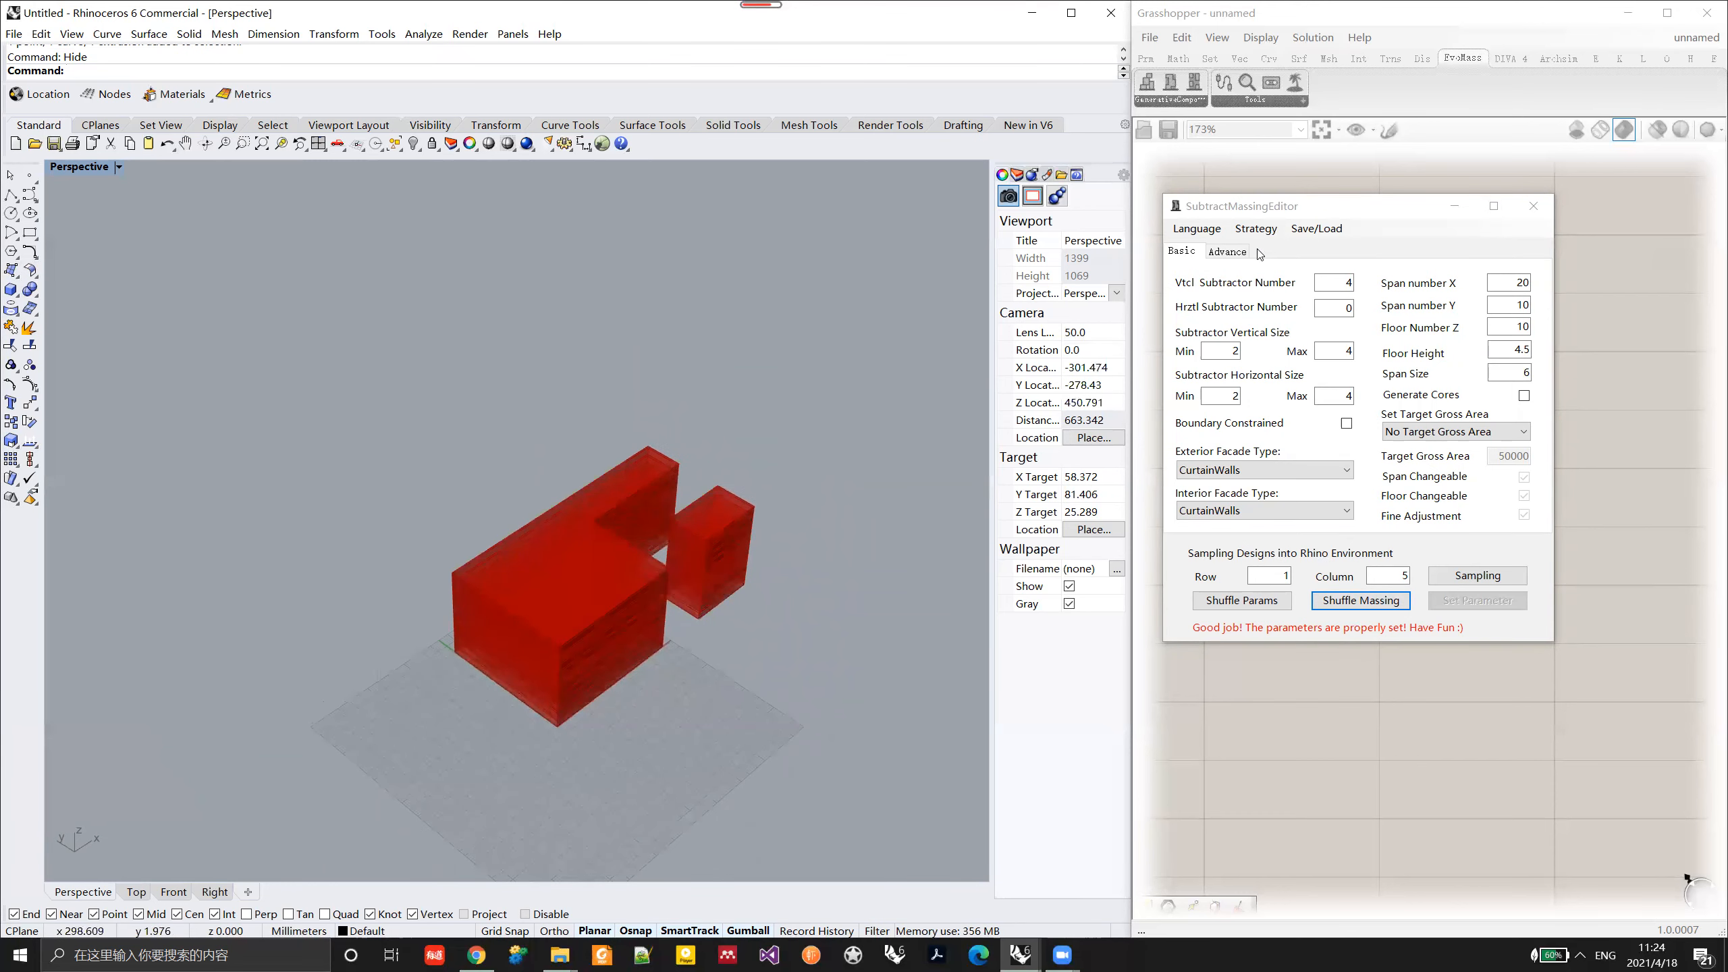
Step: Save the current parameter setup to the desktop as setup_file.xml
drag(1285, 212, 1289, 212)
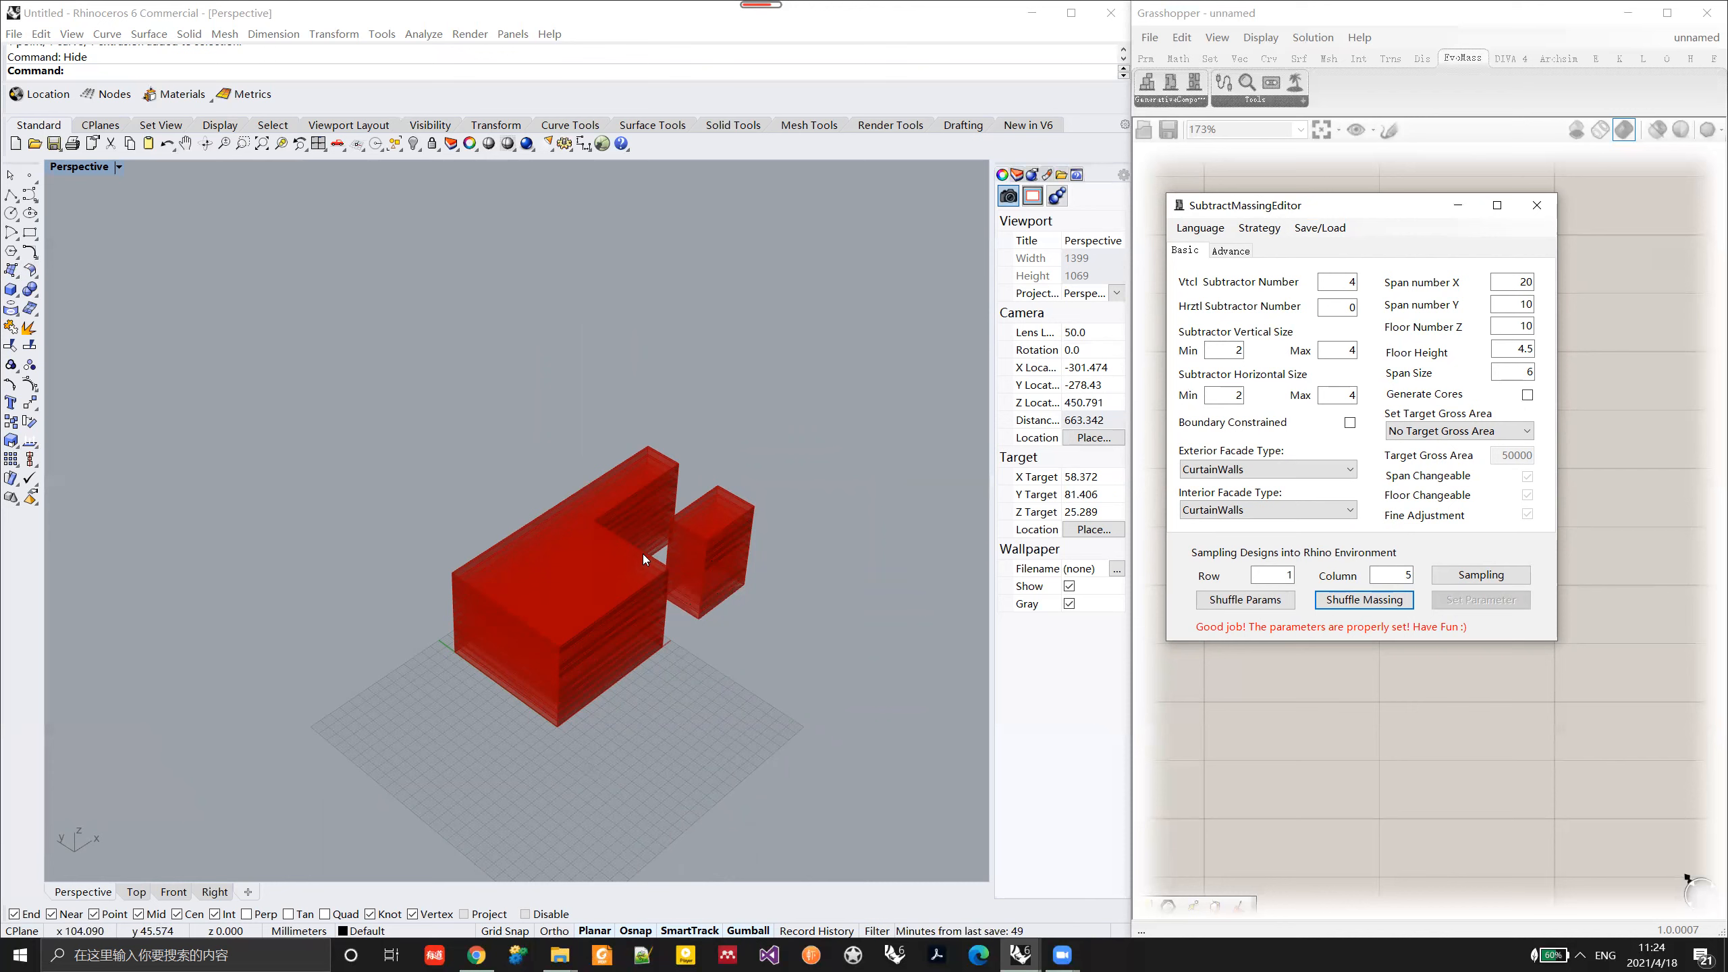
click(1334, 230)
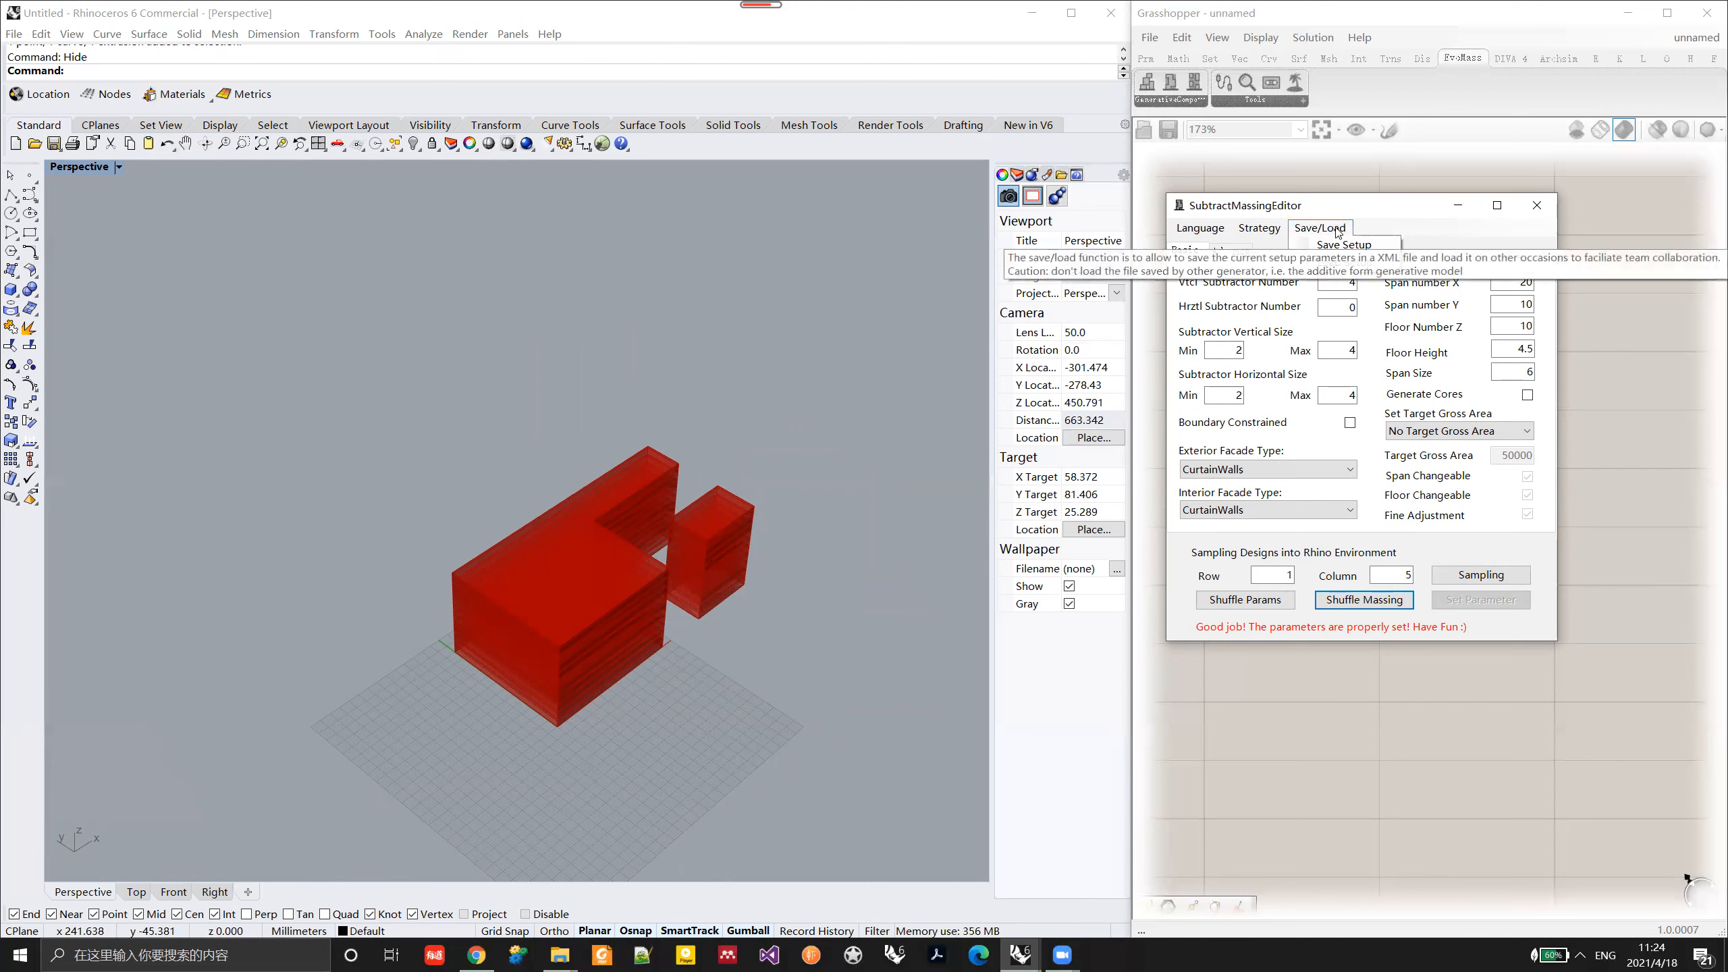
drag(1367, 208, 1372, 200)
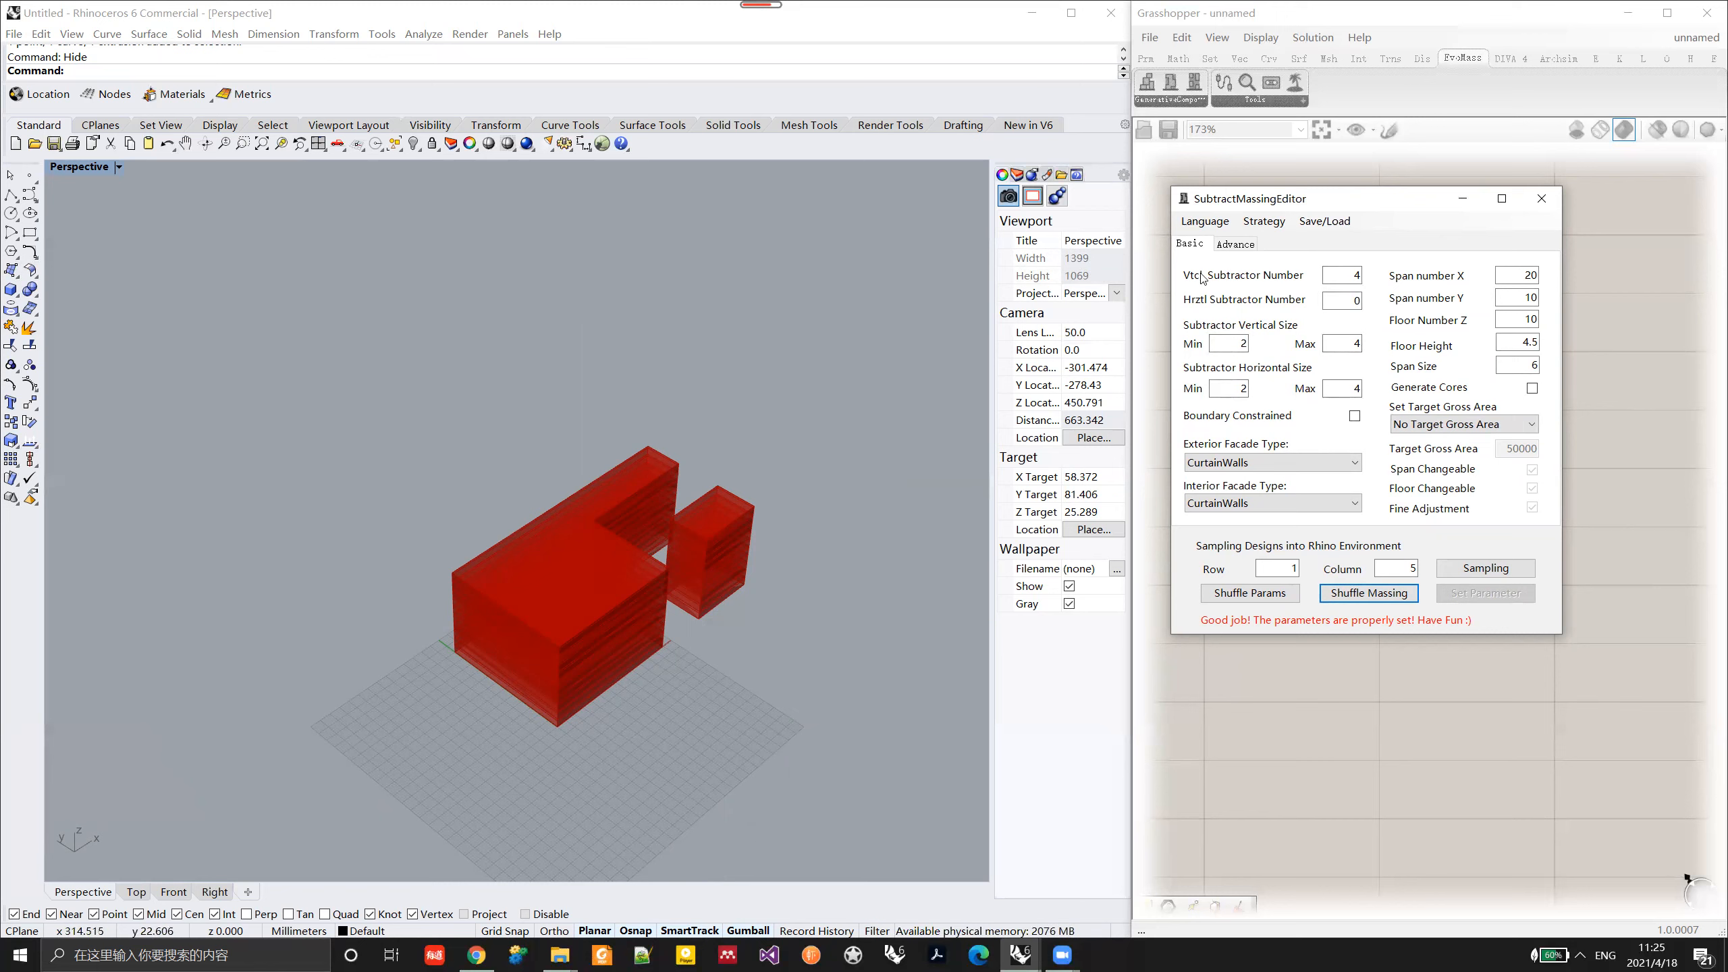
click(1323, 222)
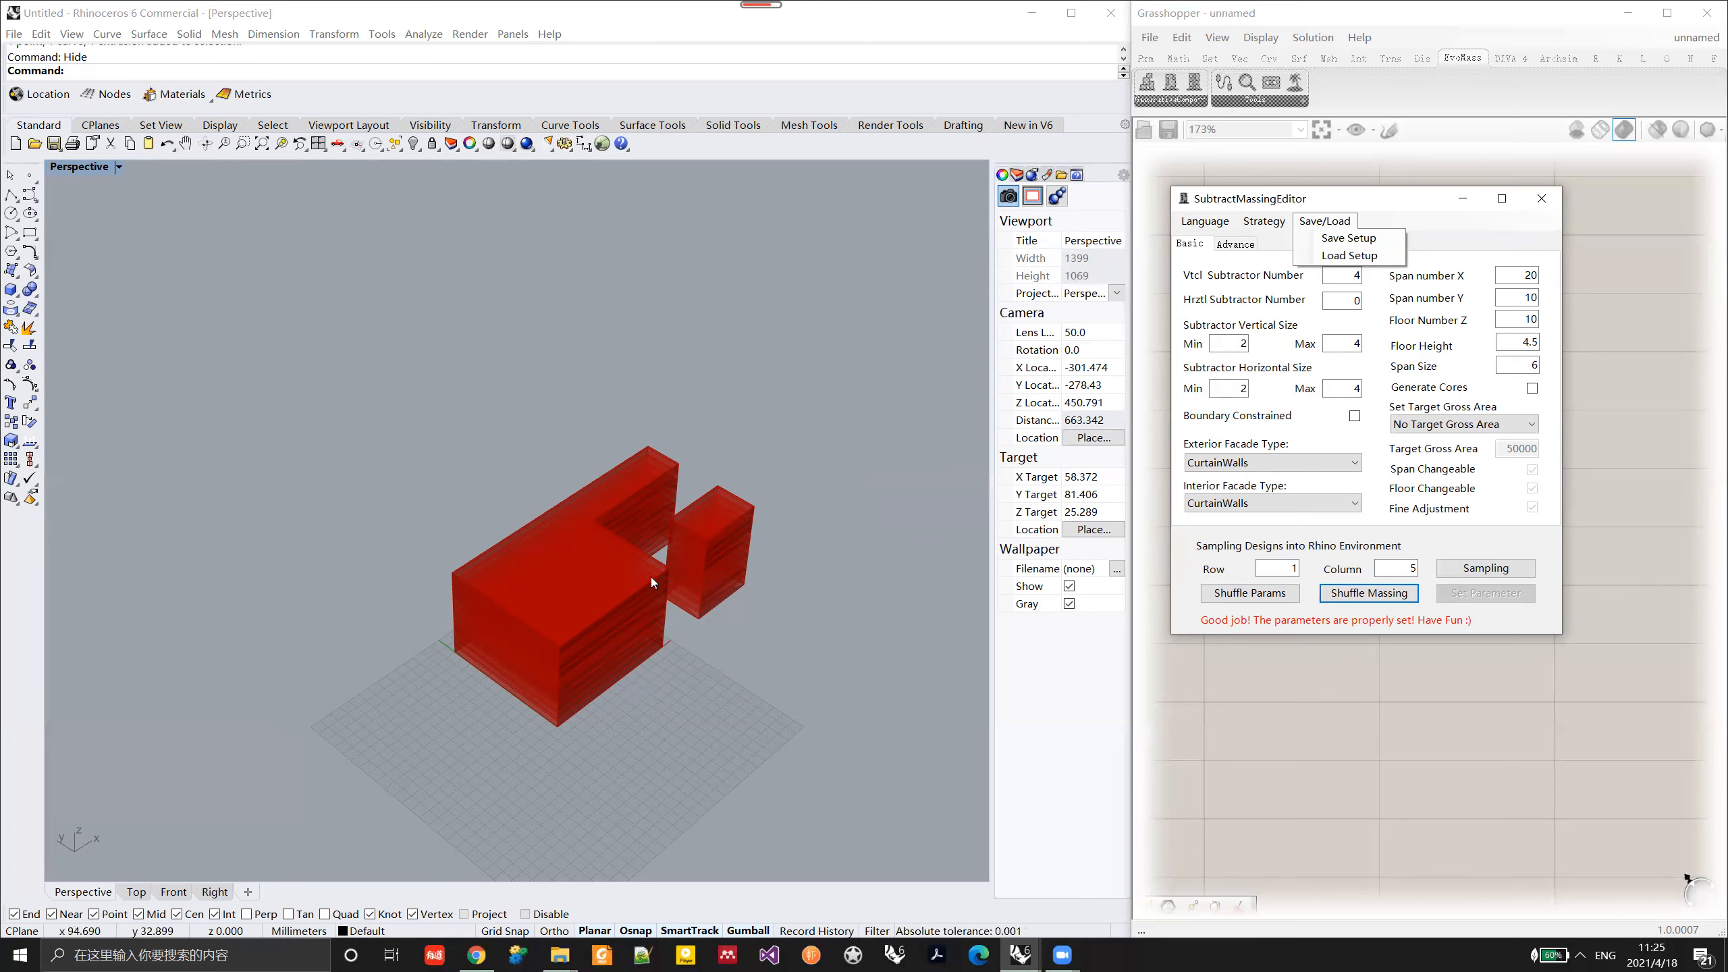
click(1360, 238)
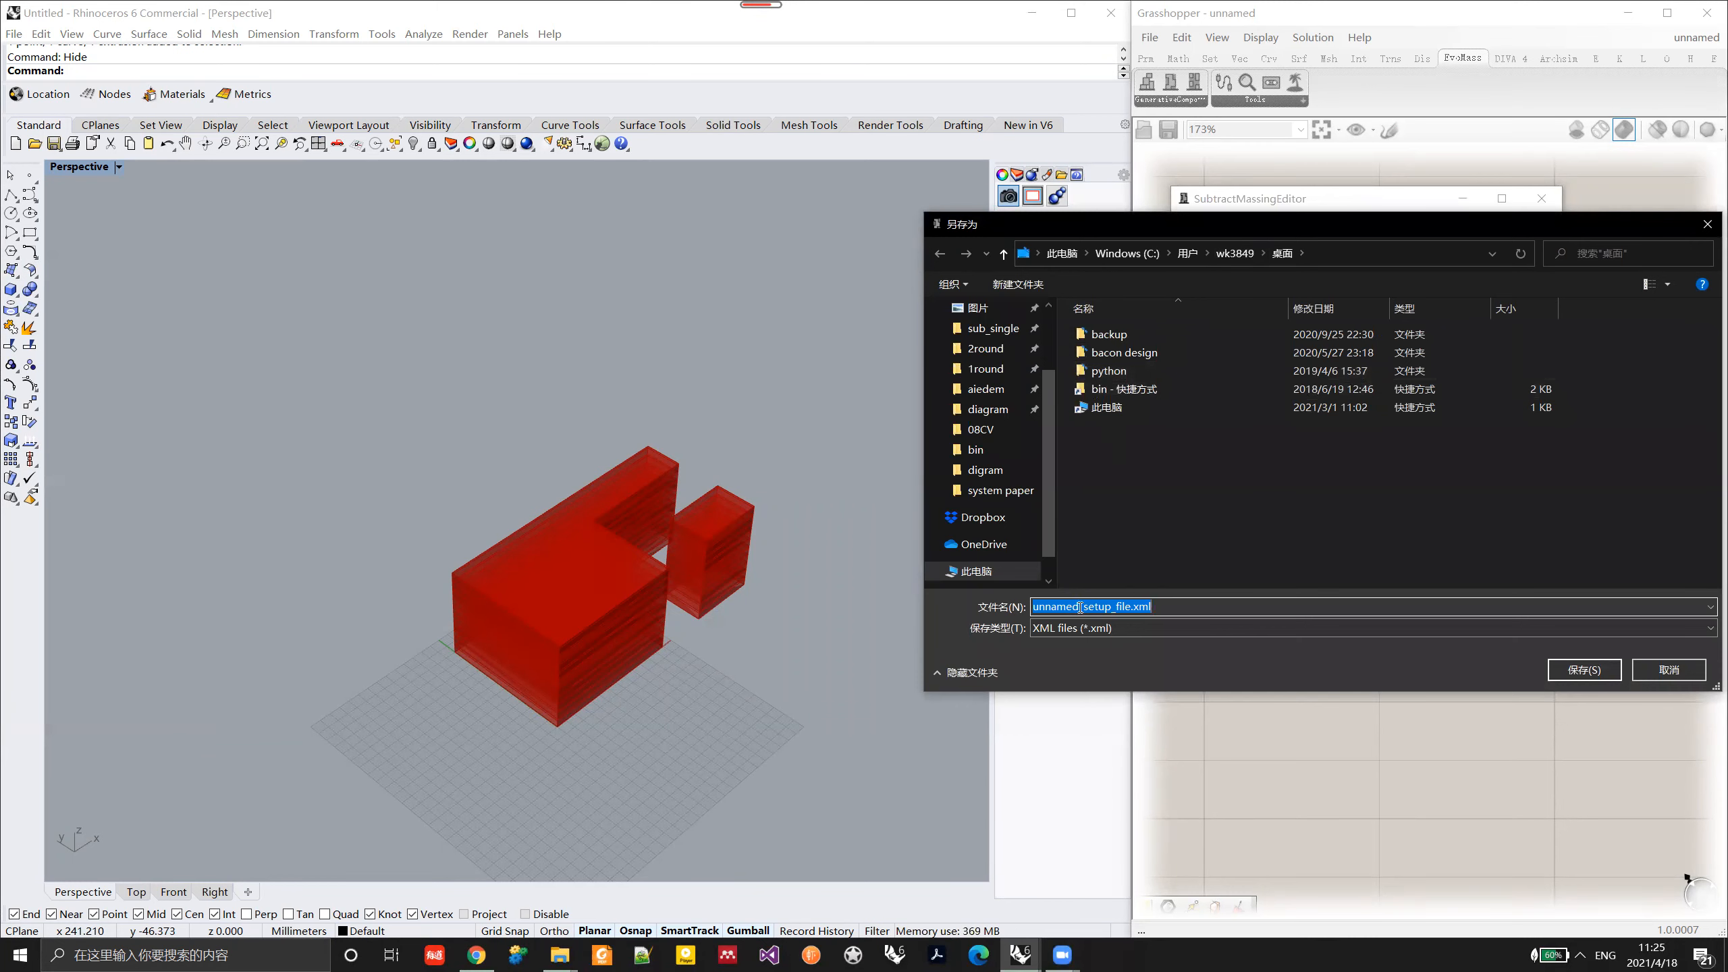
drag(1088, 606, 1032, 606)
key(BackSpace)
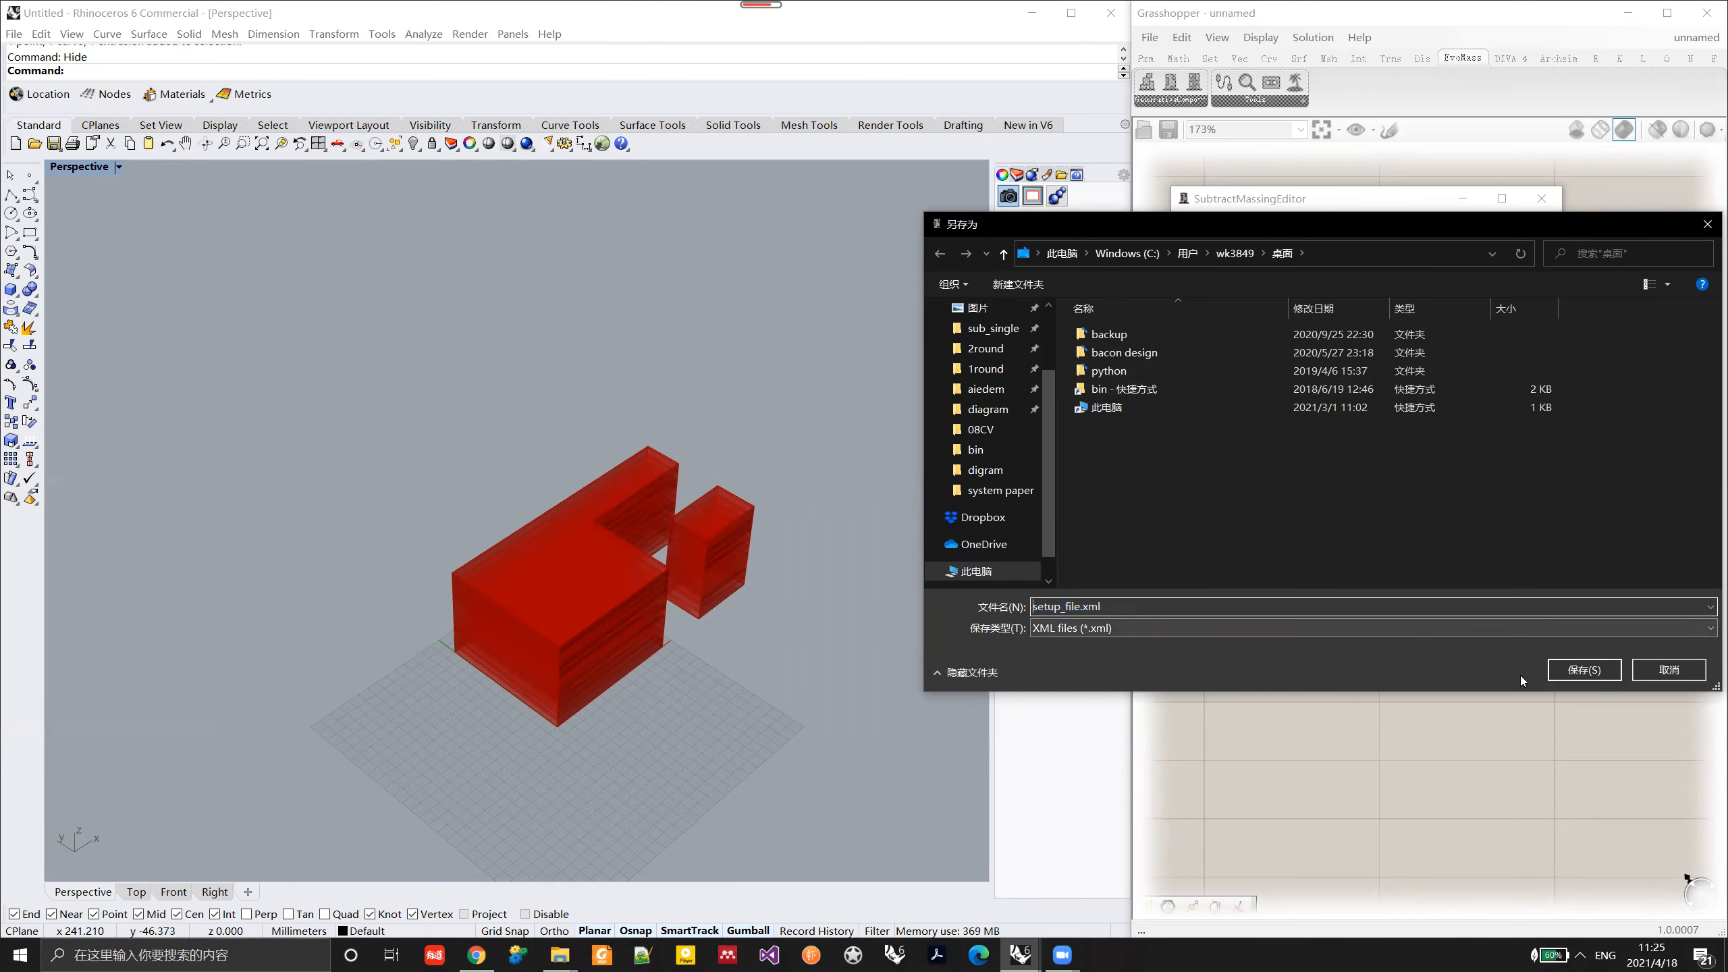
click(1573, 671)
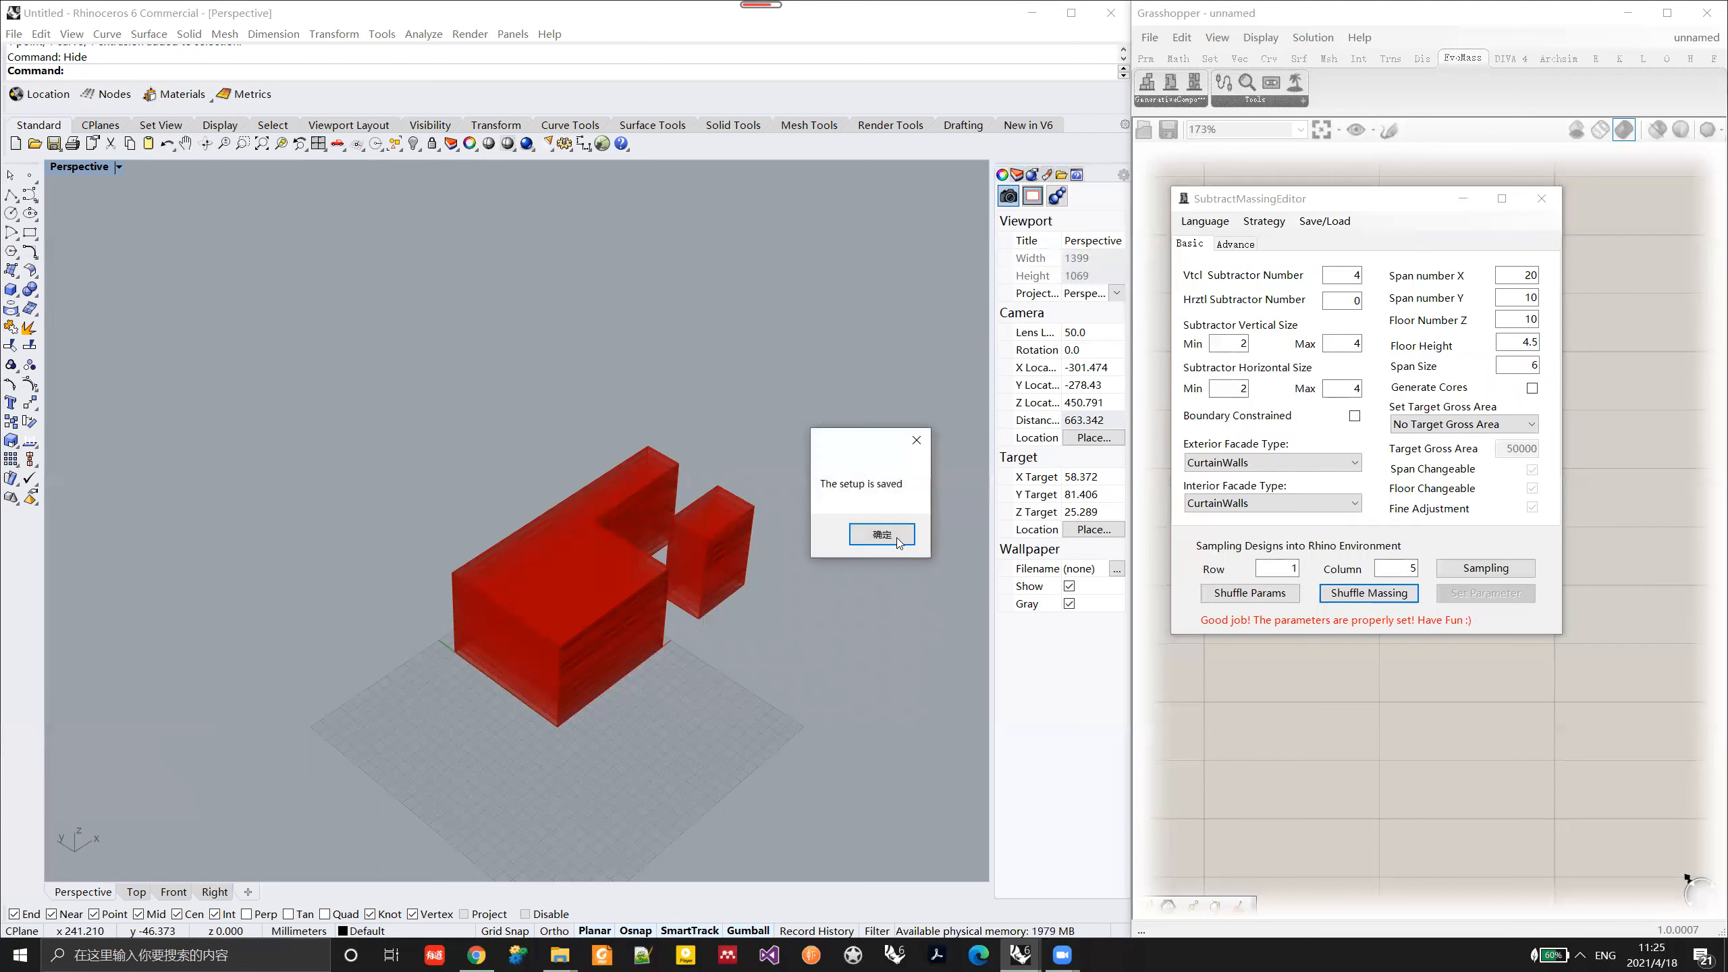
click(895, 536)
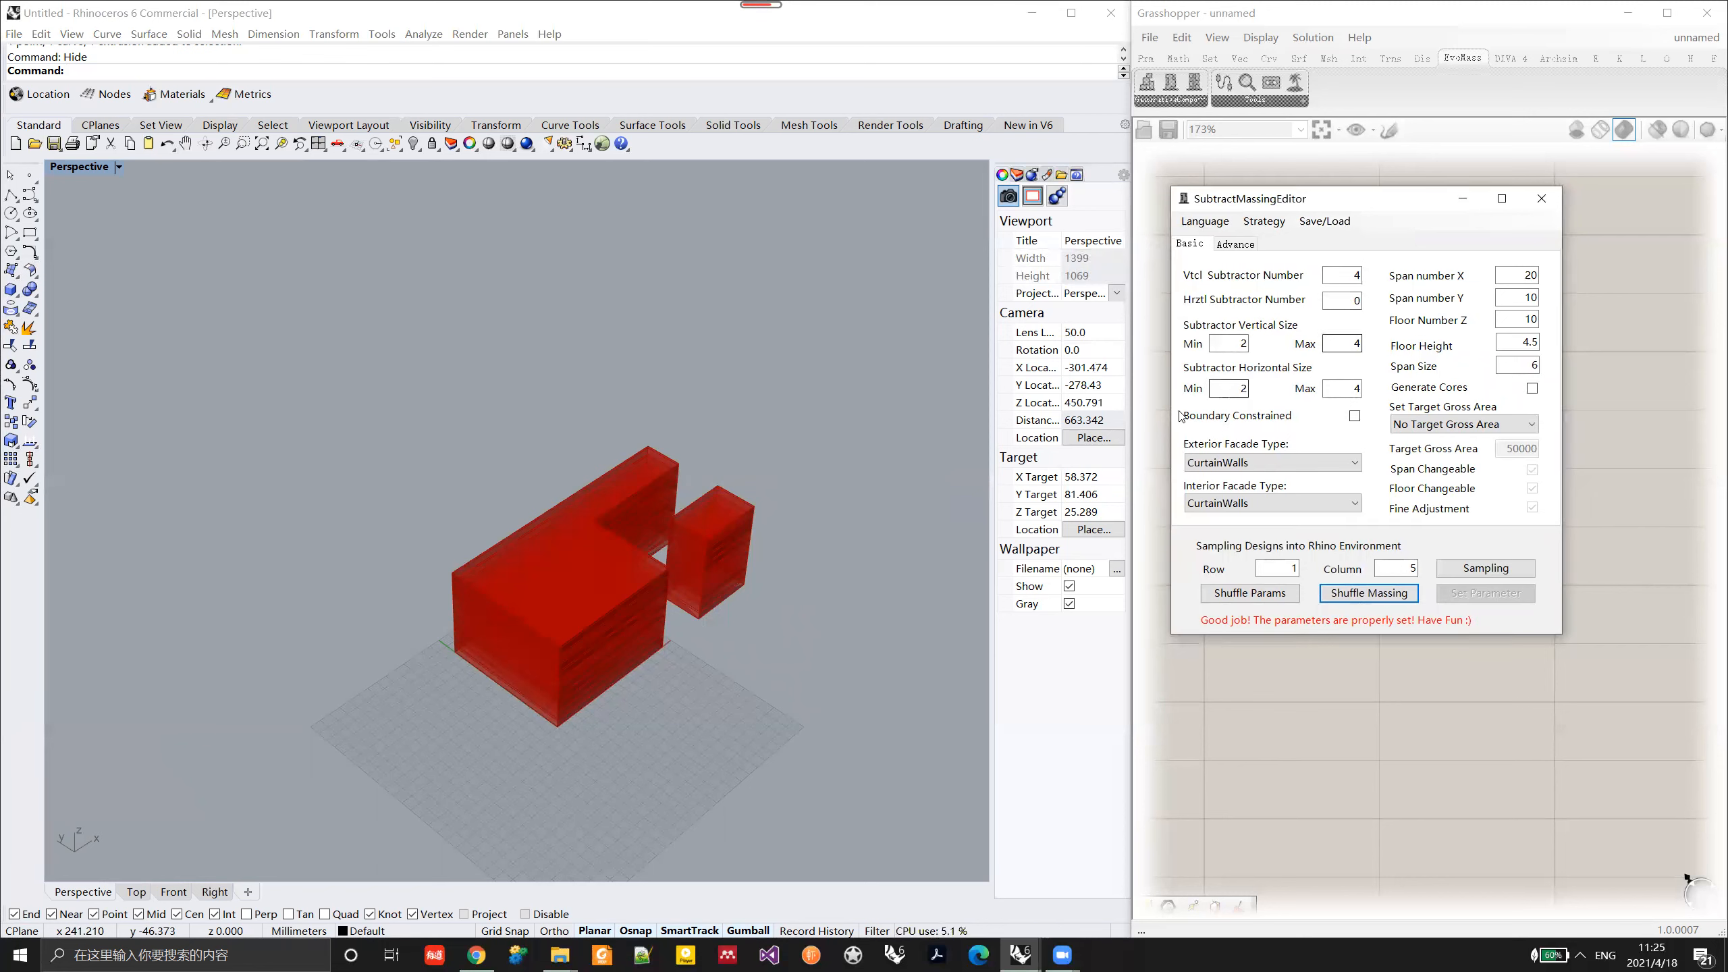
Step: Set the span number X to 15, the span number Y to 6 and the floor number Z to 6
double_click(1531, 275)
text(15)
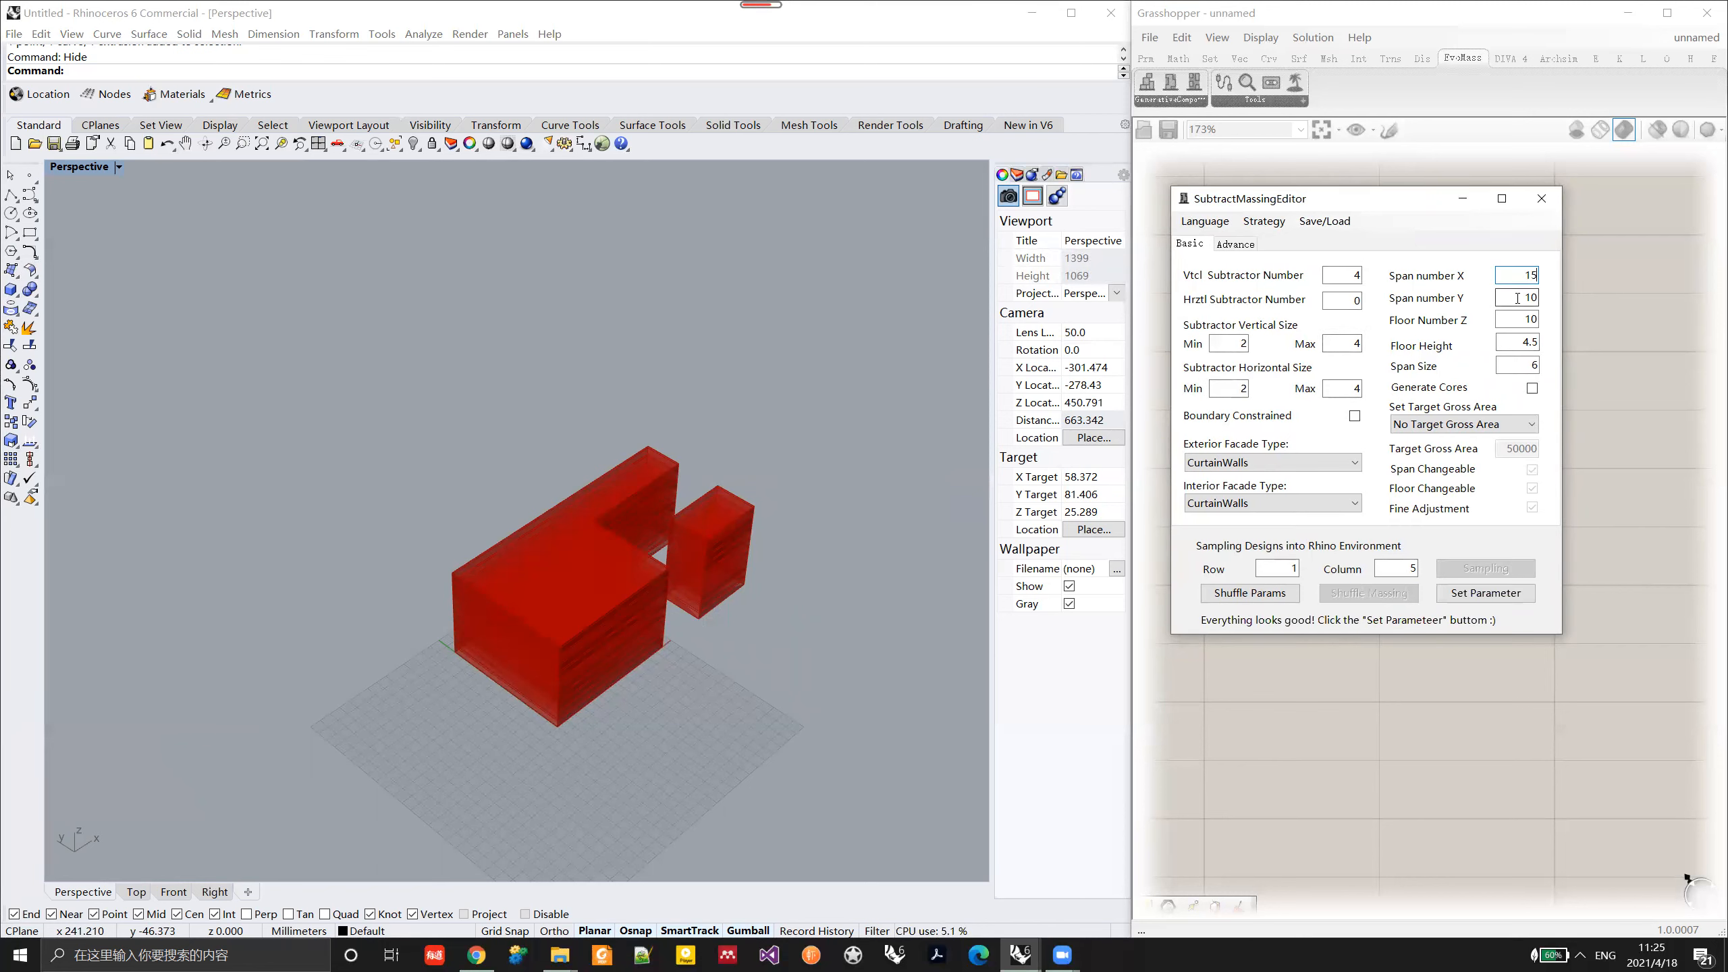
mouse_move(1518, 298)
mouse_down()
mouse_move(1588, 298)
mouse_move(1543, 314)
mouse_up()
text(5)
text(6)
key(Tab)
text(6)
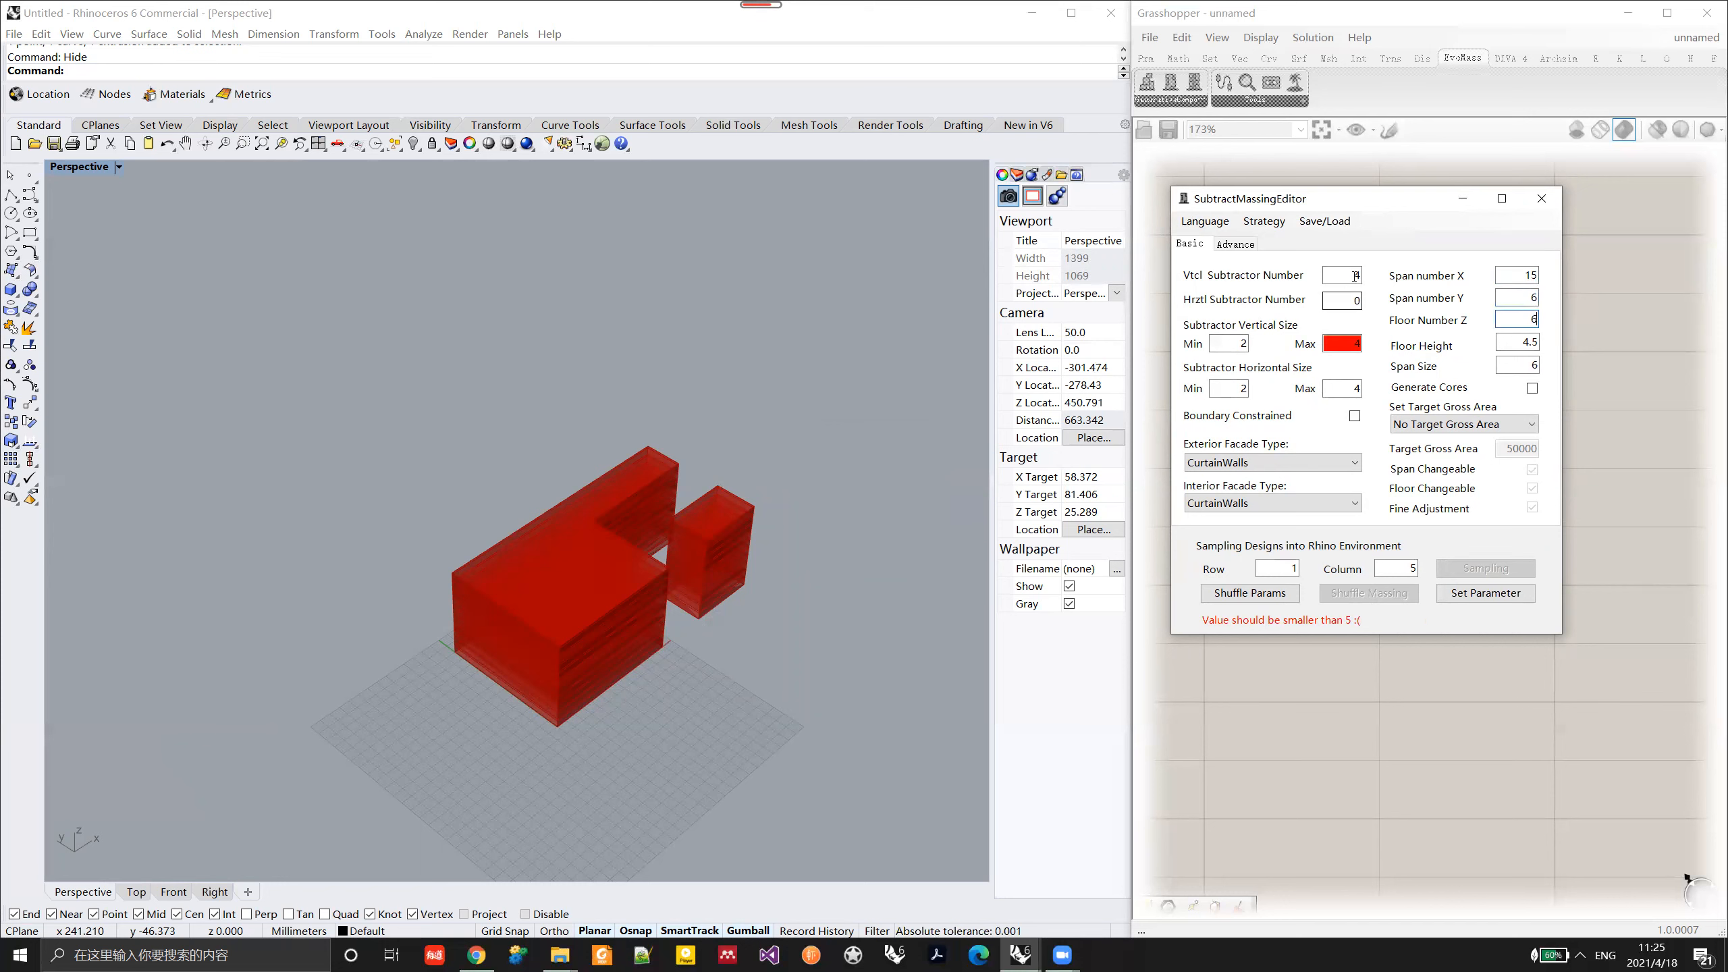
Step: Set the maximum vertical subtractor size to 3, the subtractor numbers to 3 vertical and 4 horizontal, and try to apply the parameters
double_click(1350, 342)
text(3)
drag(1354, 275, 1363, 289)
text(4)
click(1486, 592)
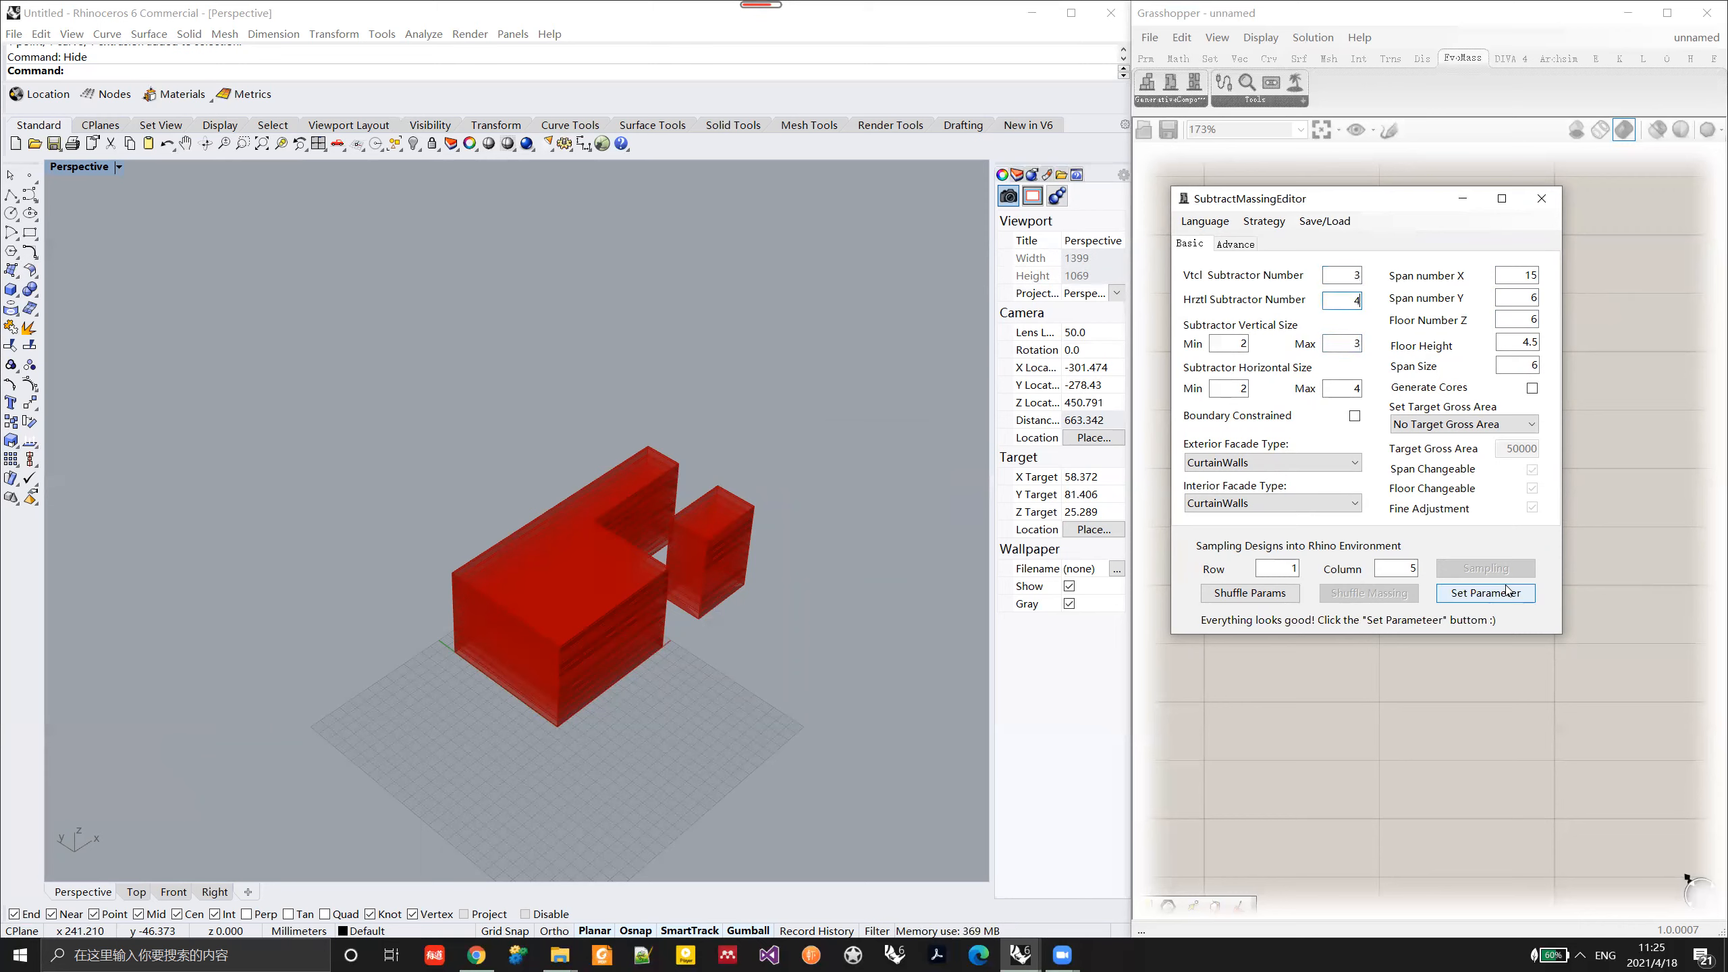
click(1163, 610)
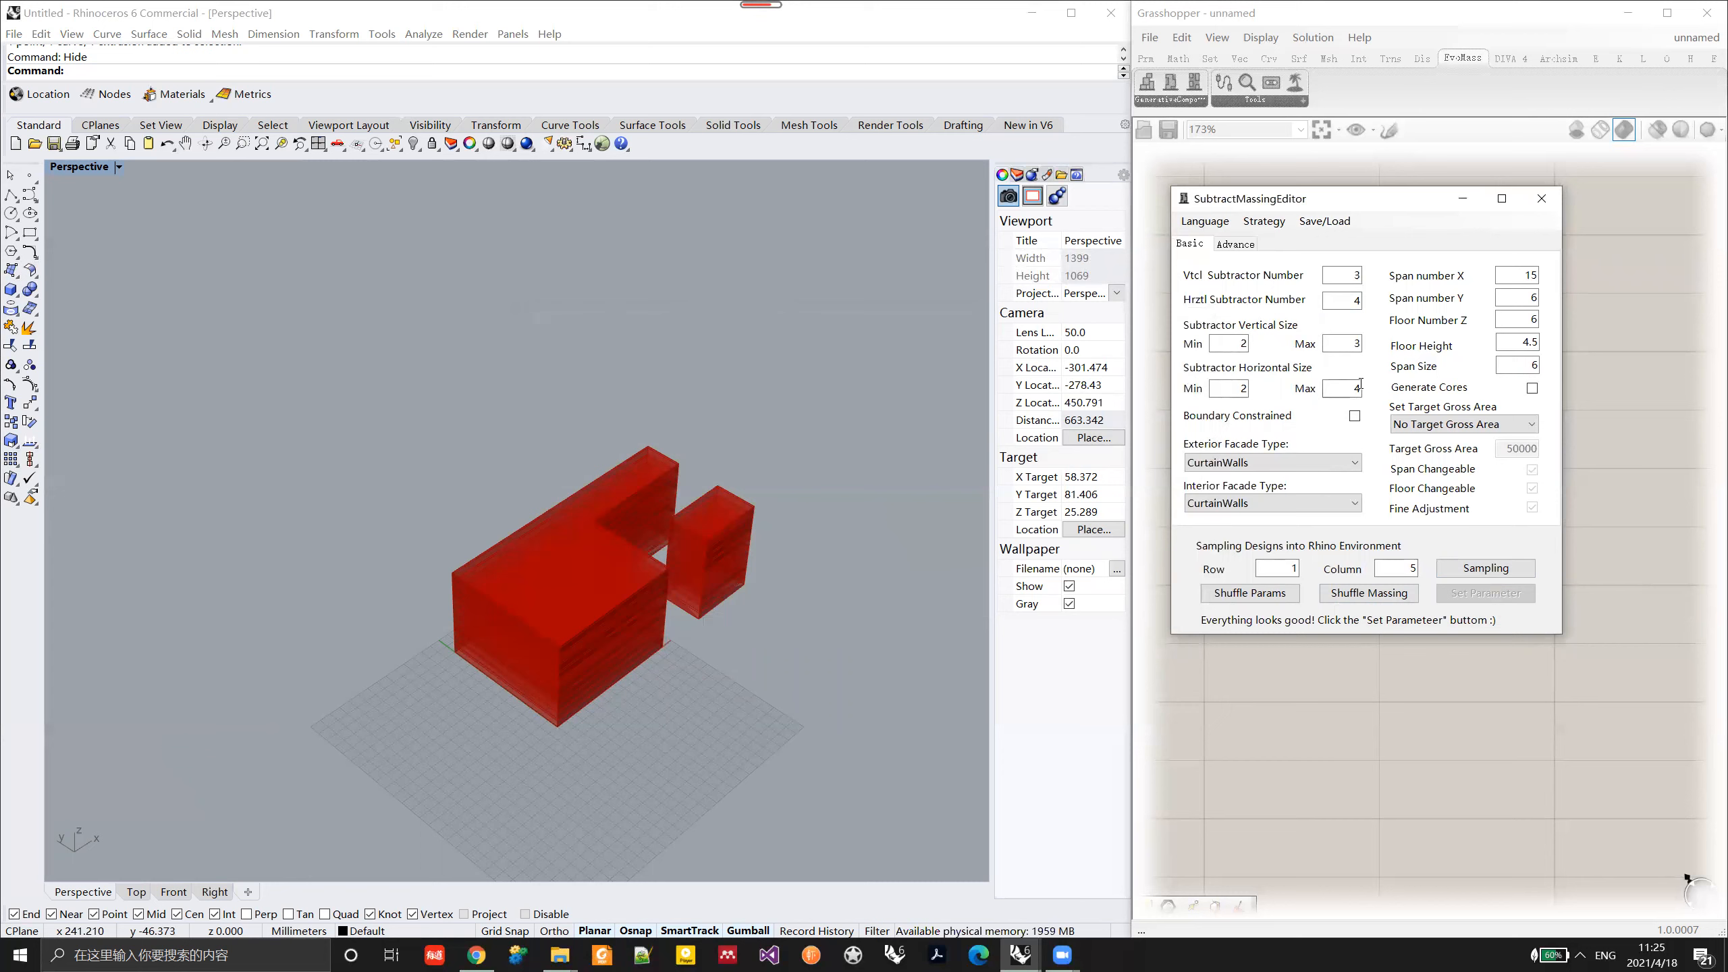
Step: Set the span number Y and floor number Z to 8, apply the parameters, and shuffle the massing
drag(1529, 319, 1549, 319)
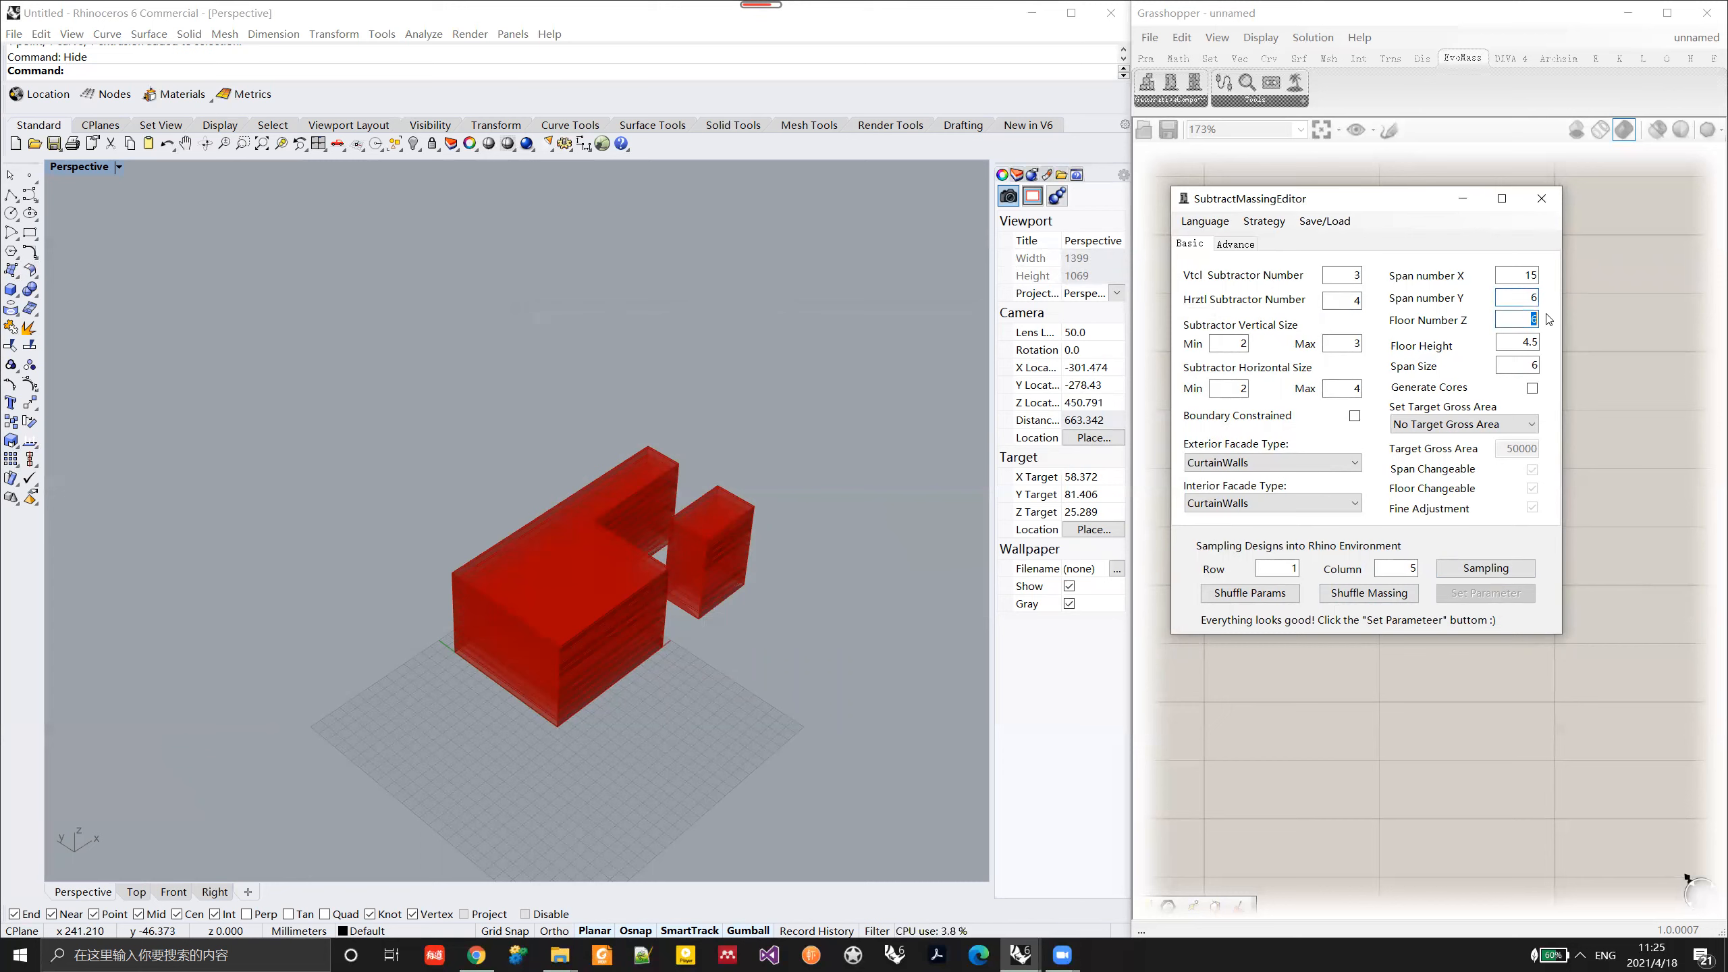
text(8)
click(1460, 598)
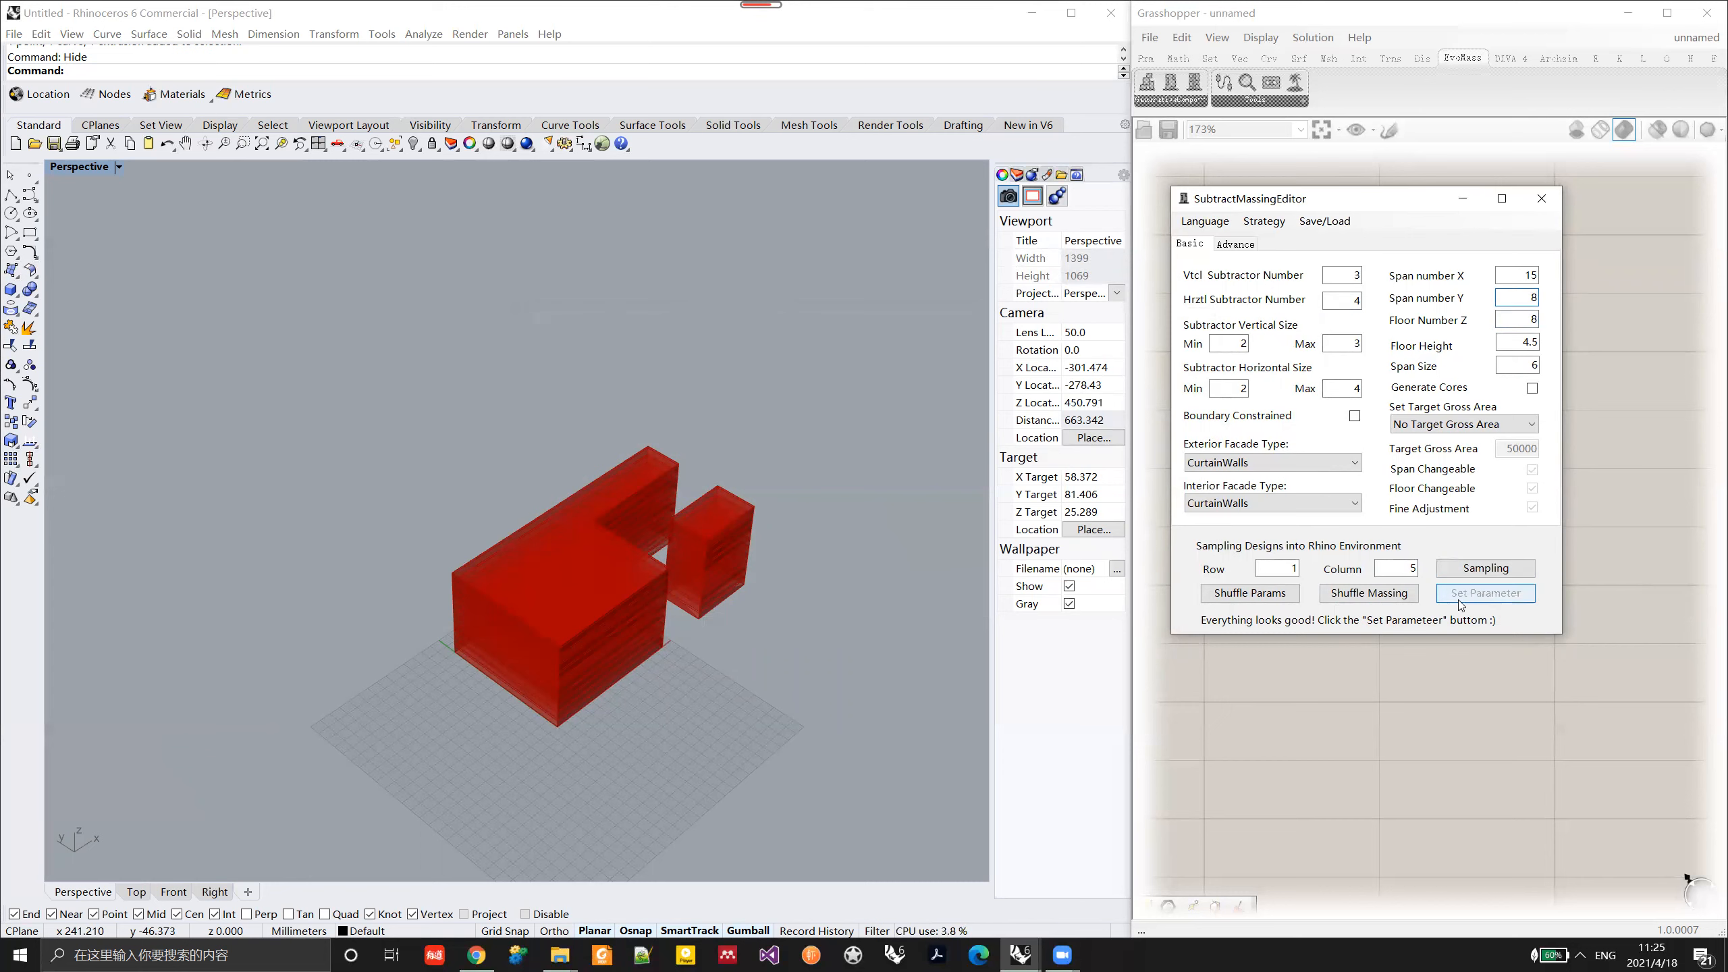
click(1374, 593)
Step: Turn on the boundary constraint for the subtractors, apply the parameters, and inspect the massing from several angles
click(1355, 415)
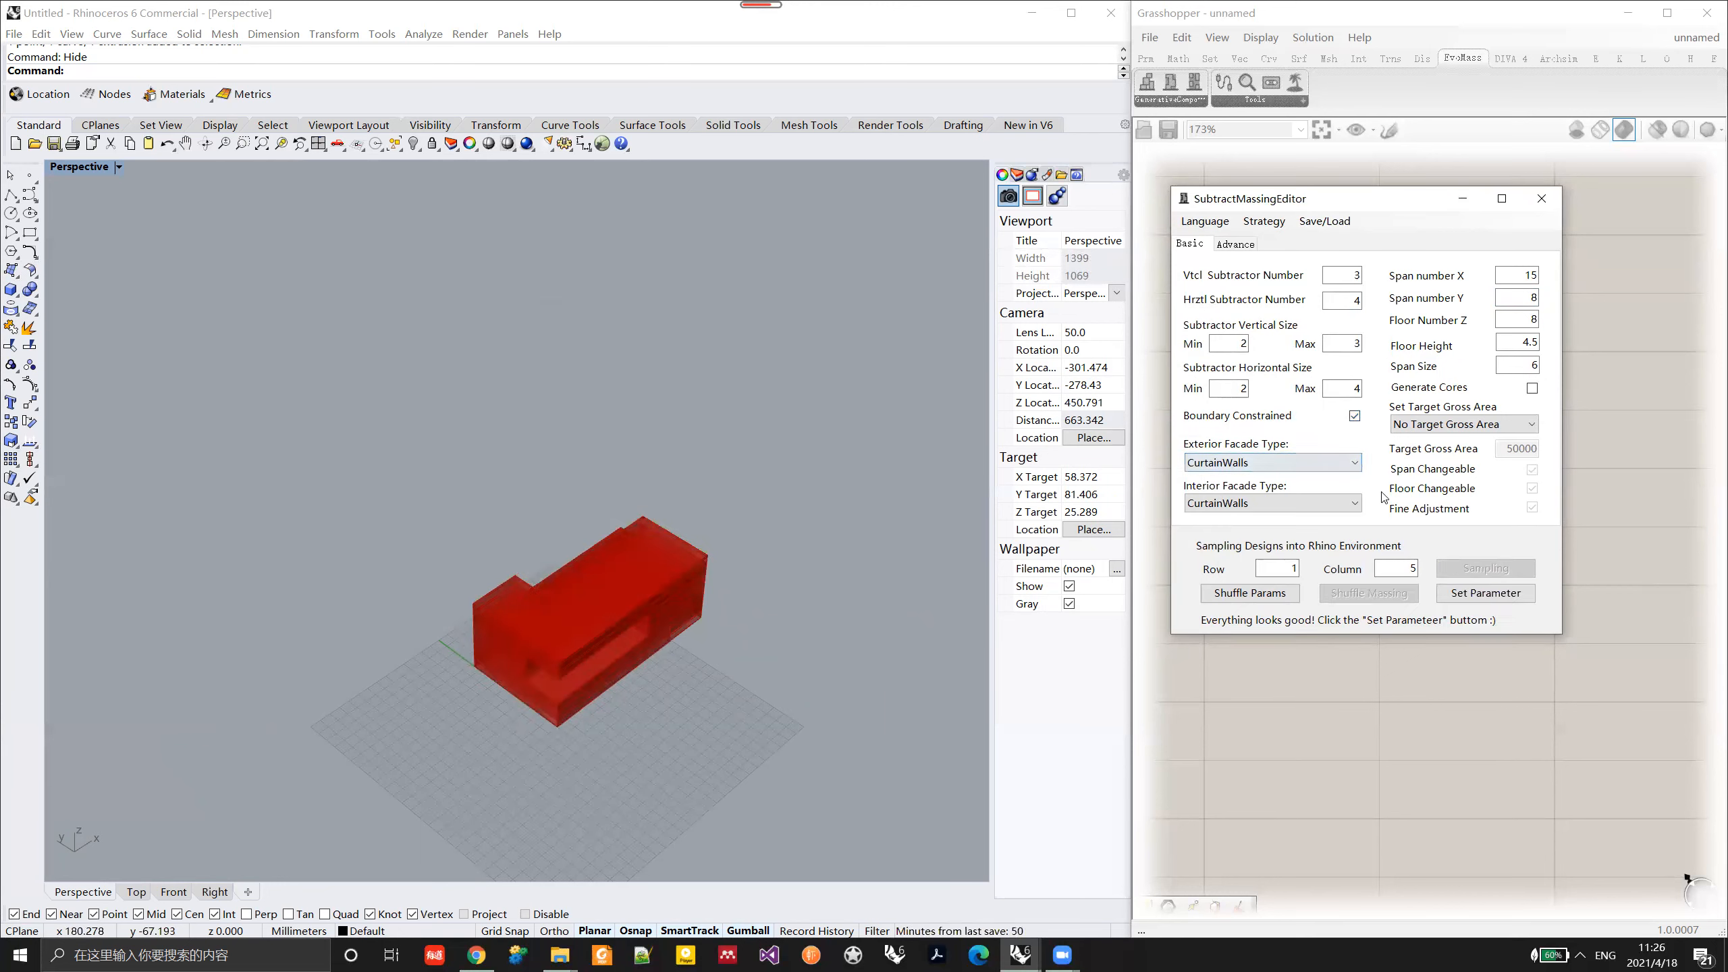
click(1470, 597)
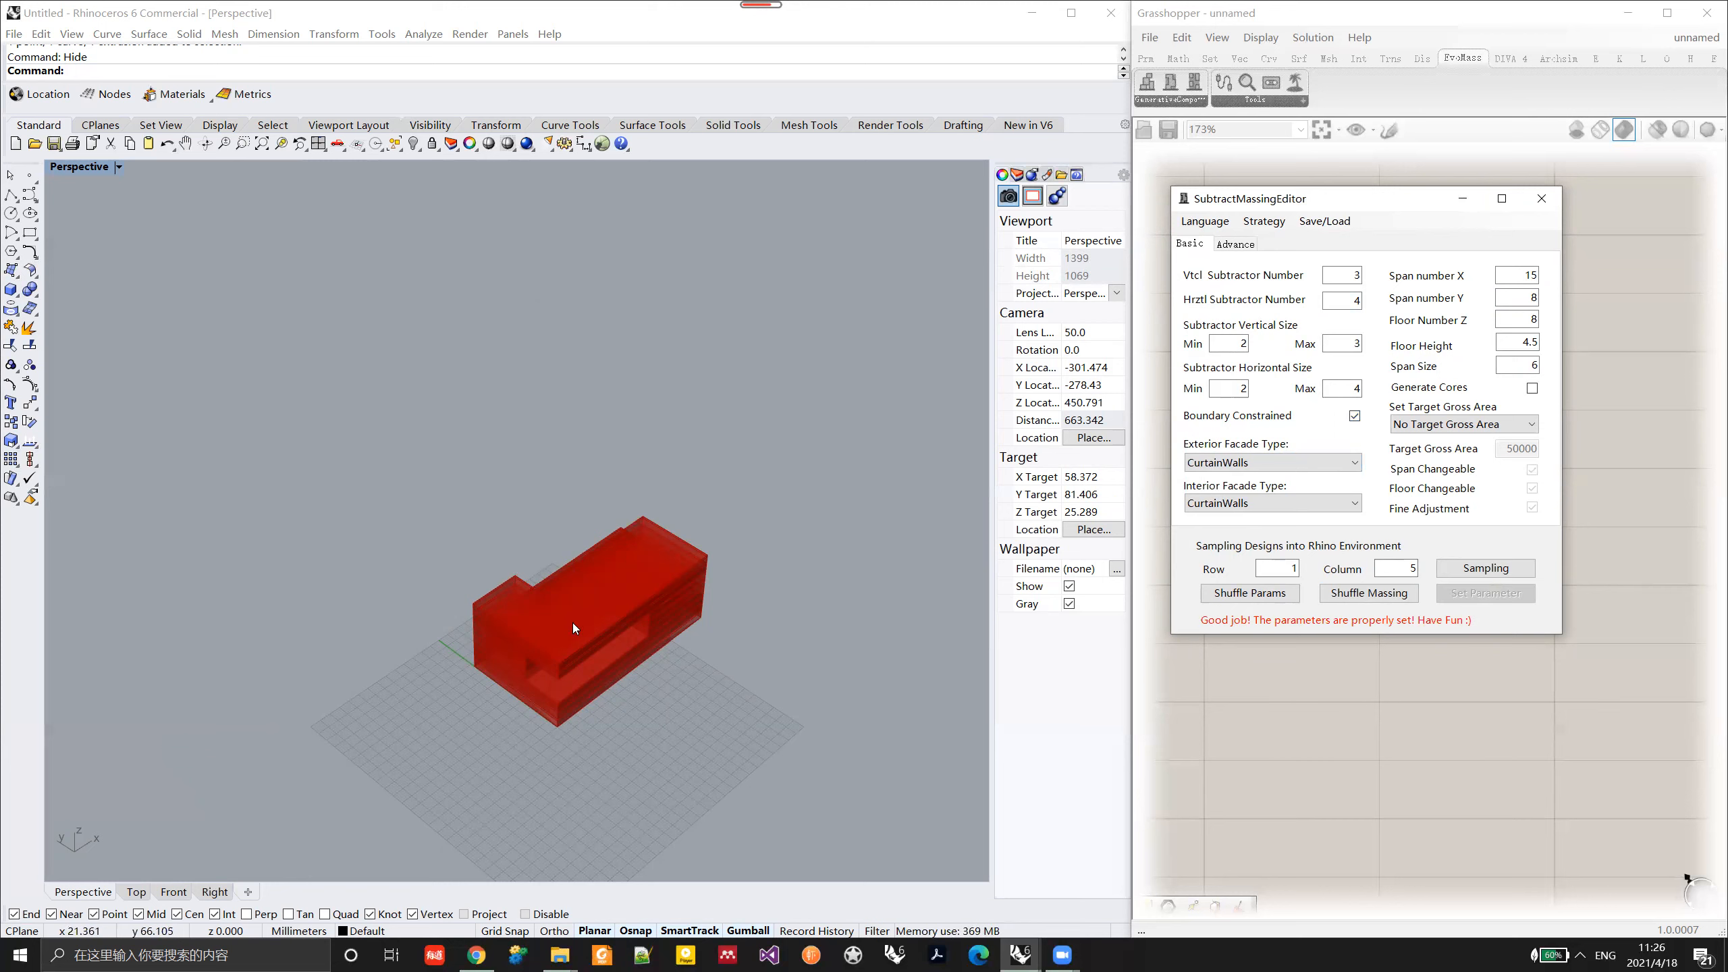
right_drag(626, 600, 1382, 401)
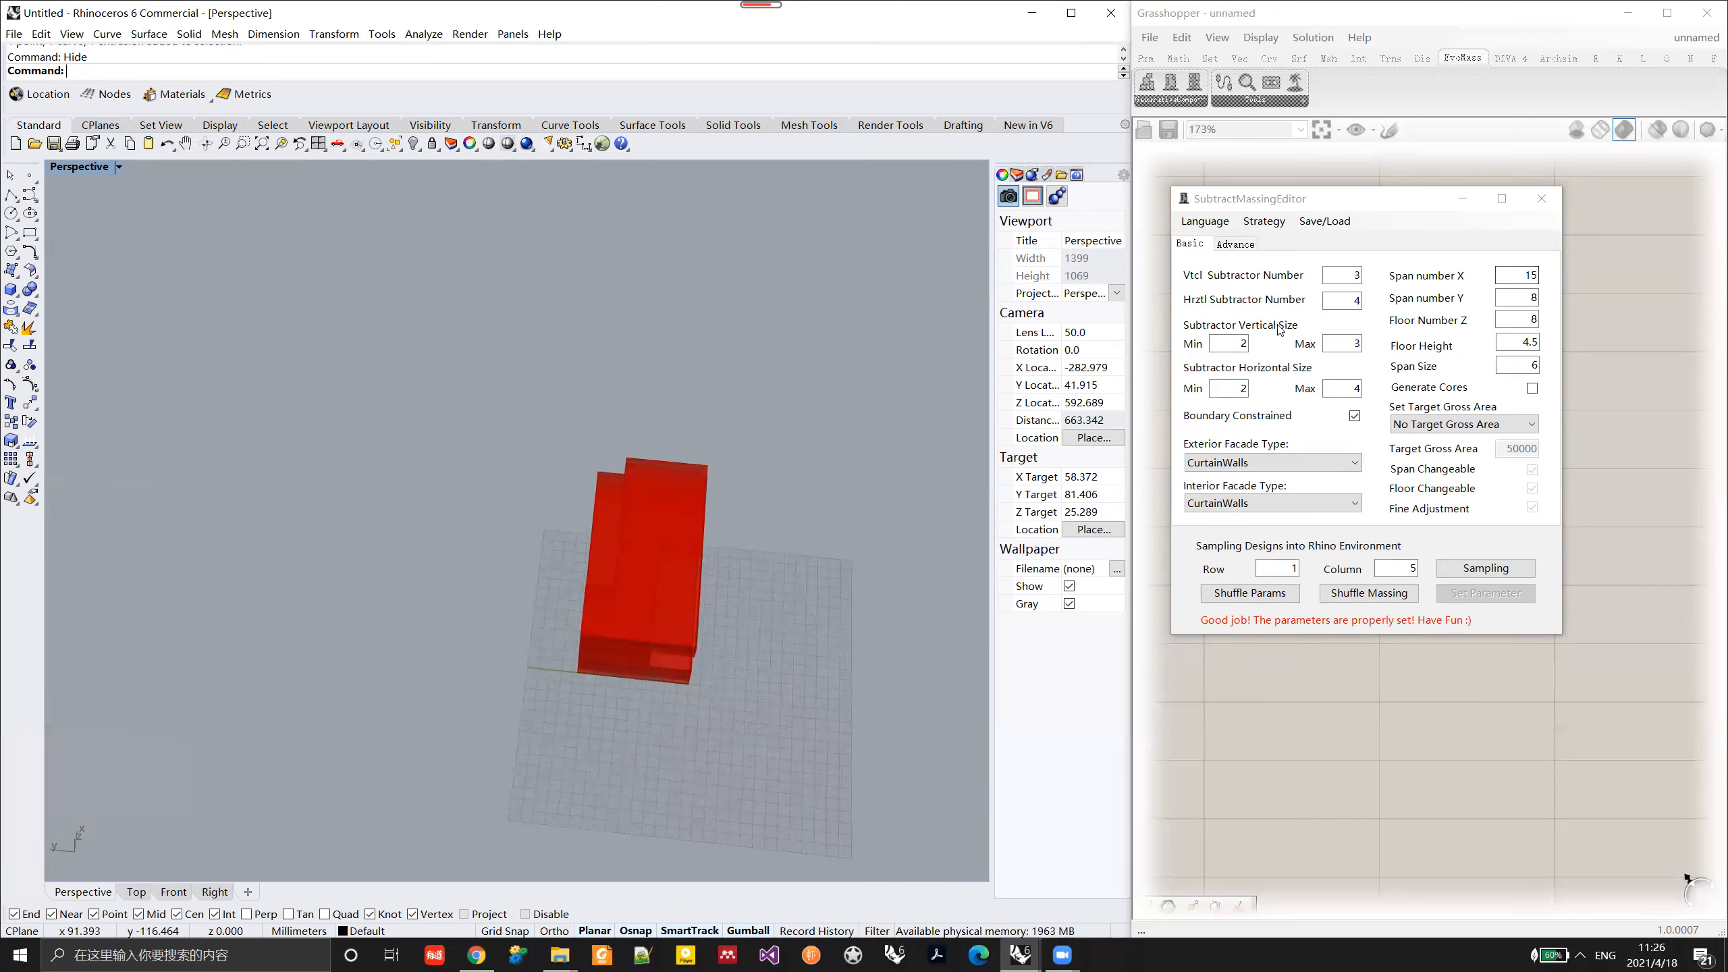
right_drag(756, 583, 449, 500)
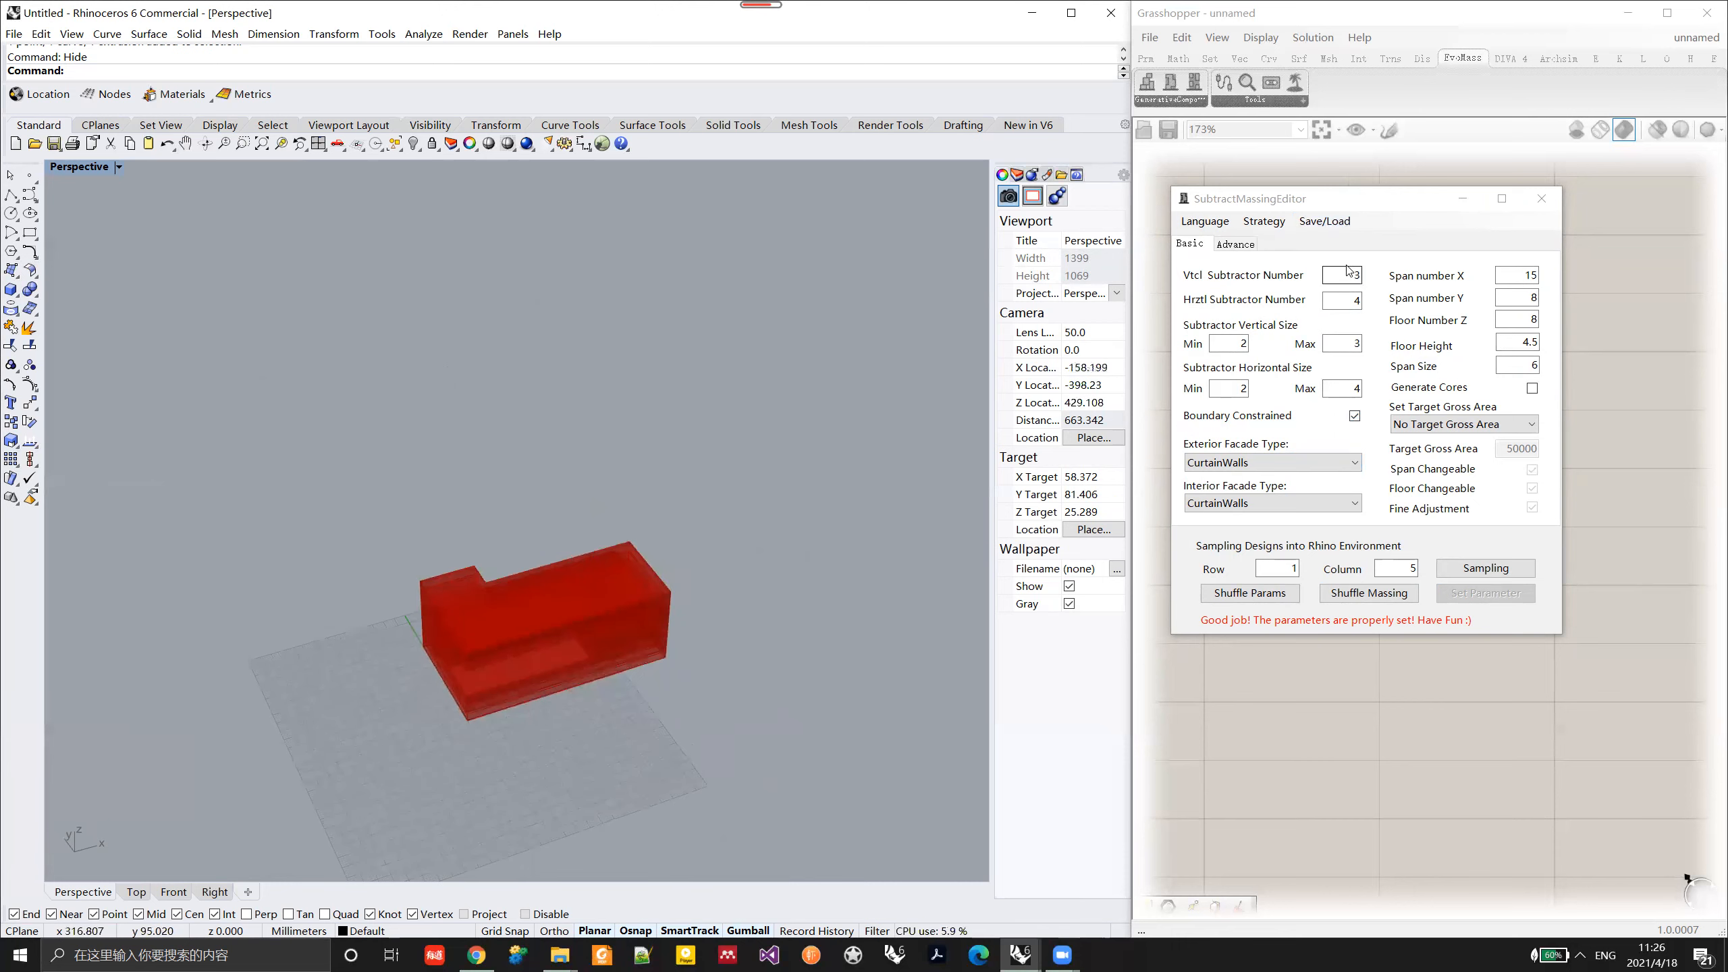
Step: Load the saved setup file and try to shuffle the massing with its parameters
click(1324, 220)
click(1344, 256)
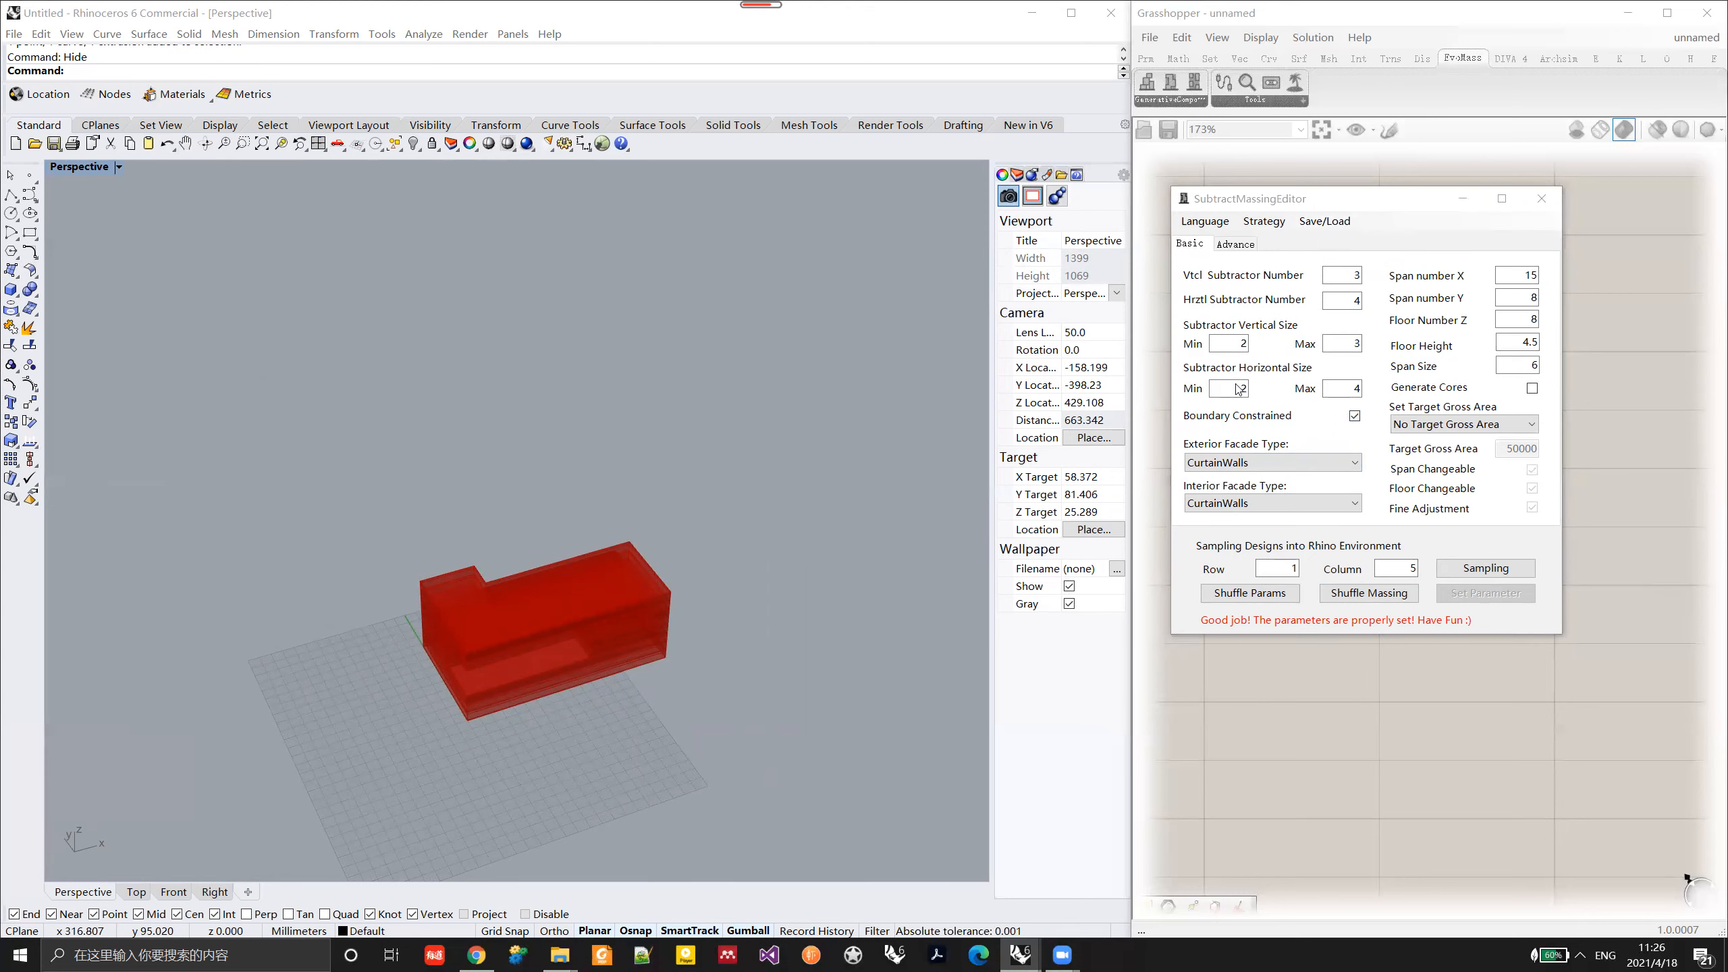
double_click(1126, 408)
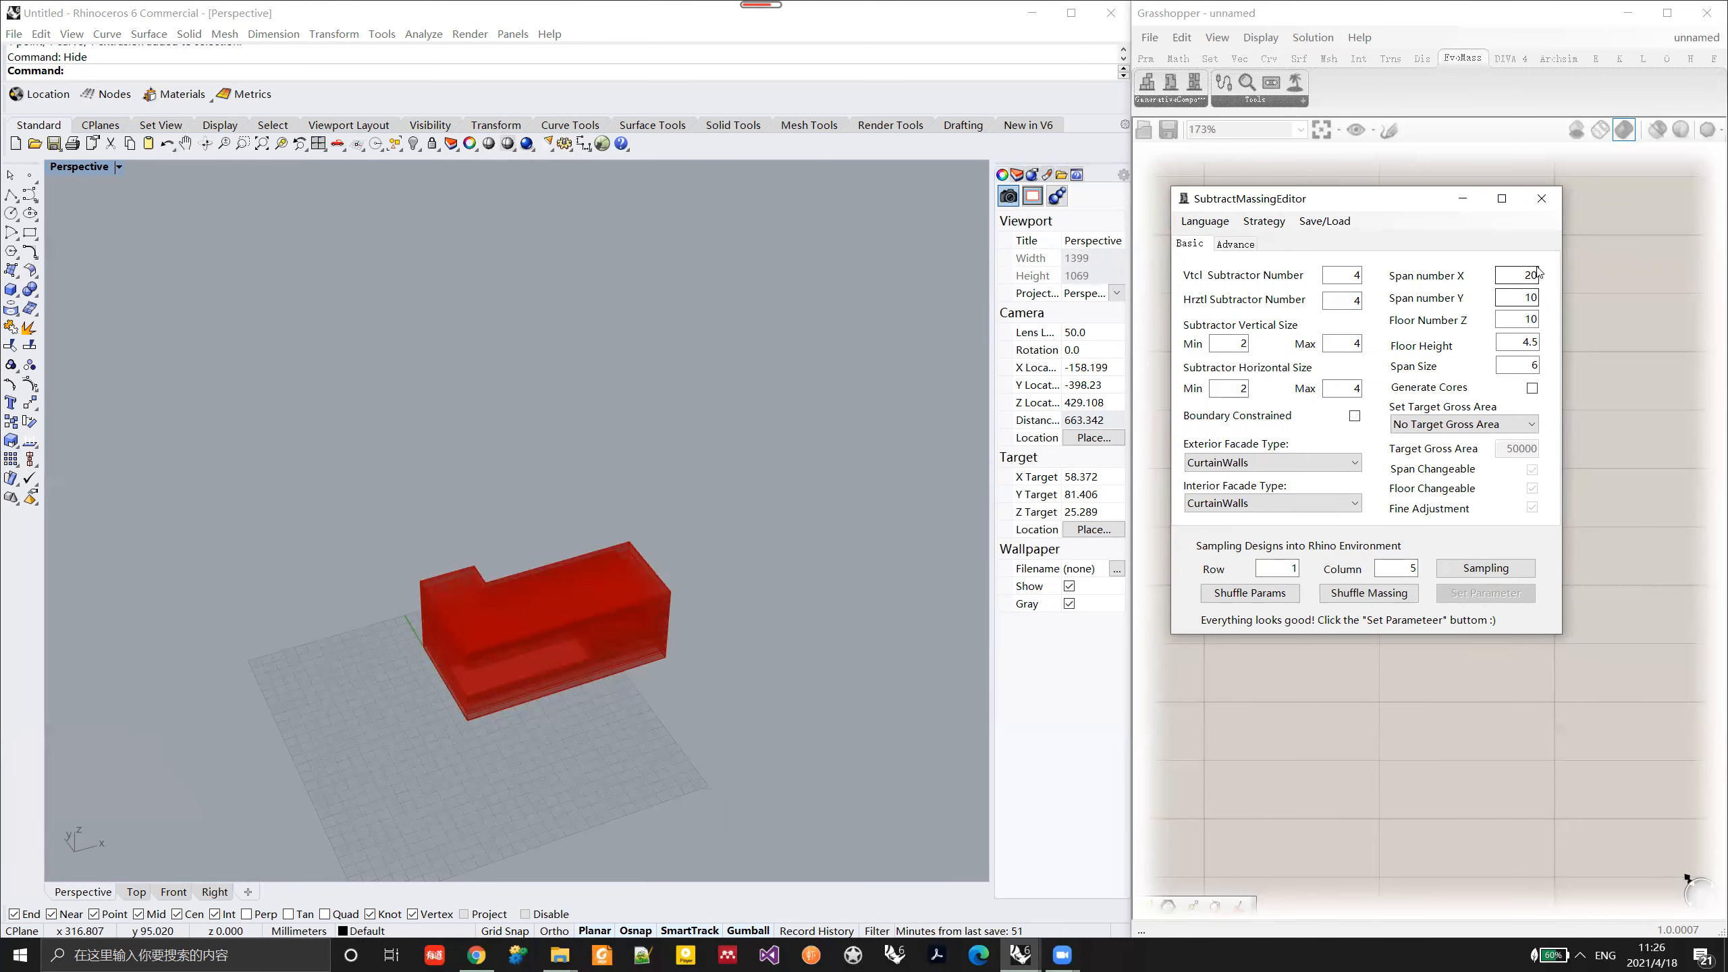
click(1396, 594)
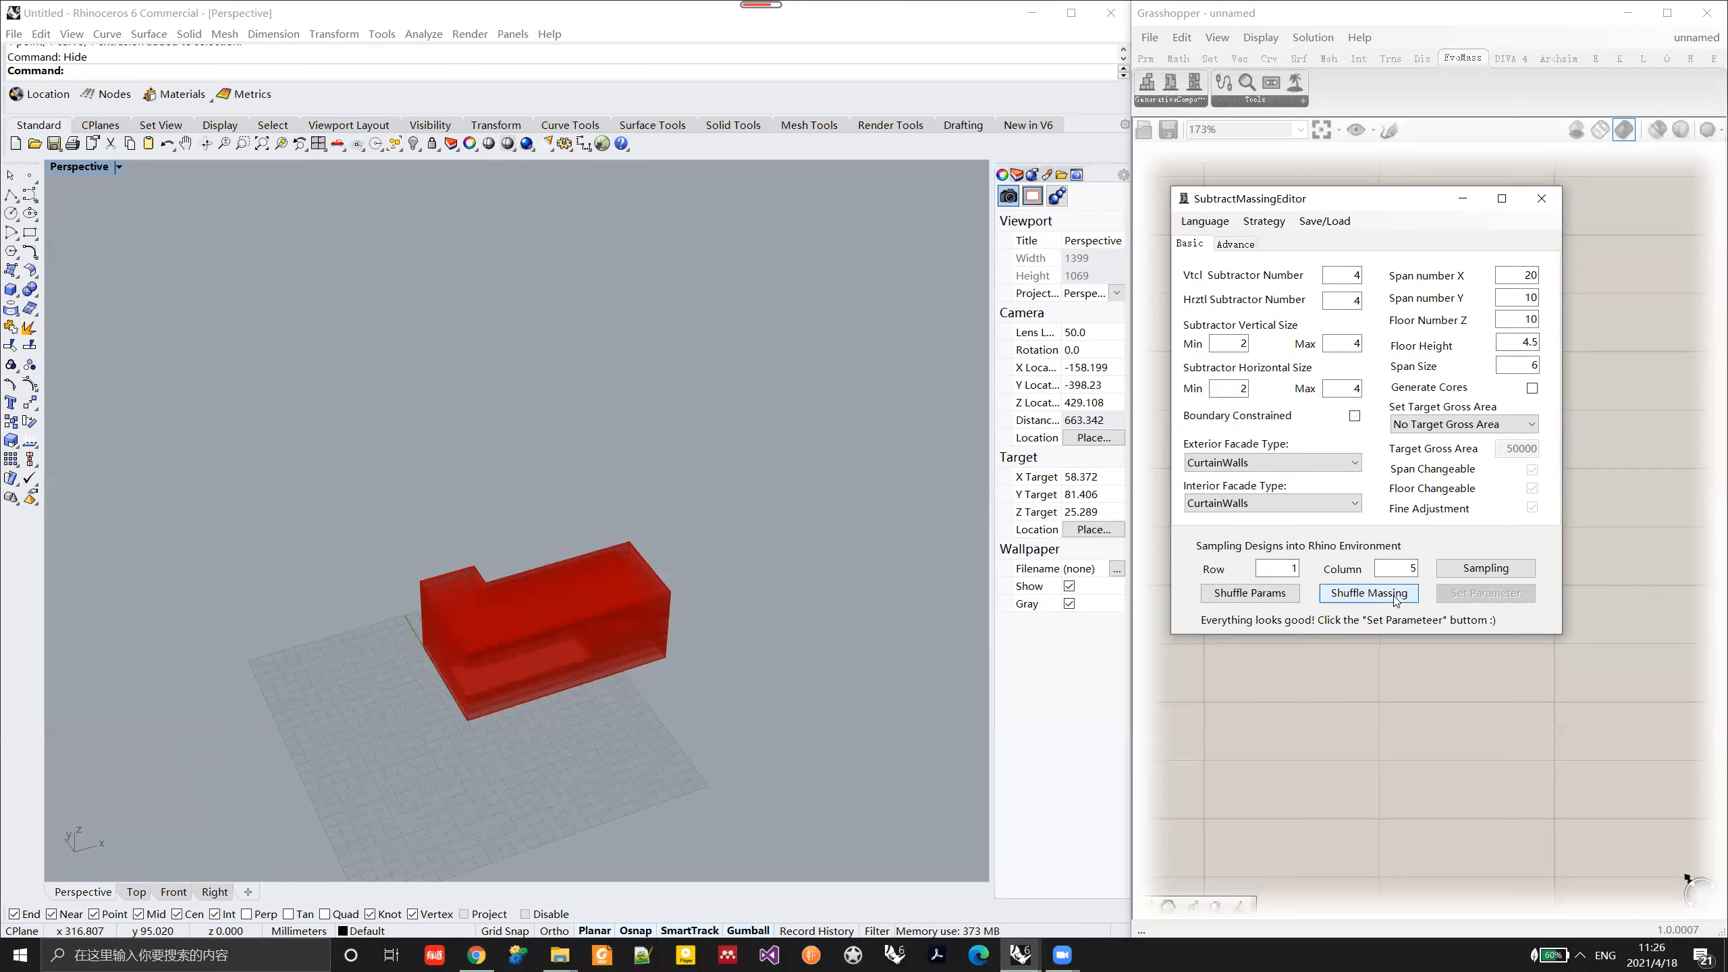
click(1165, 610)
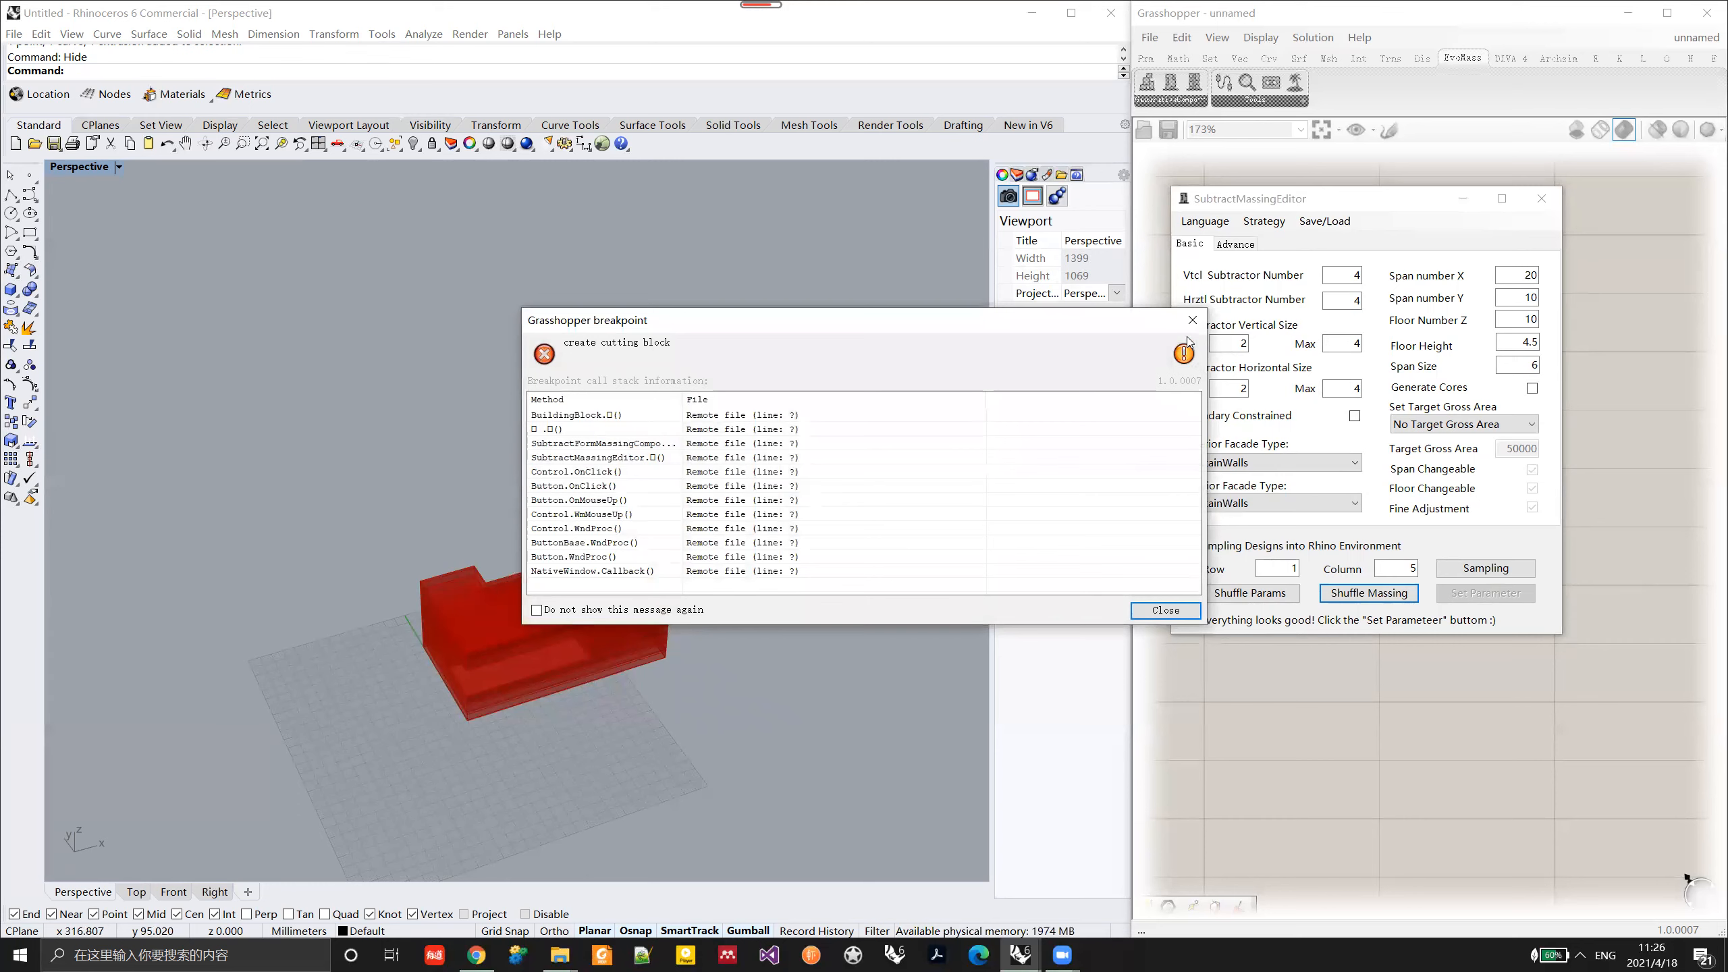
click(1193, 320)
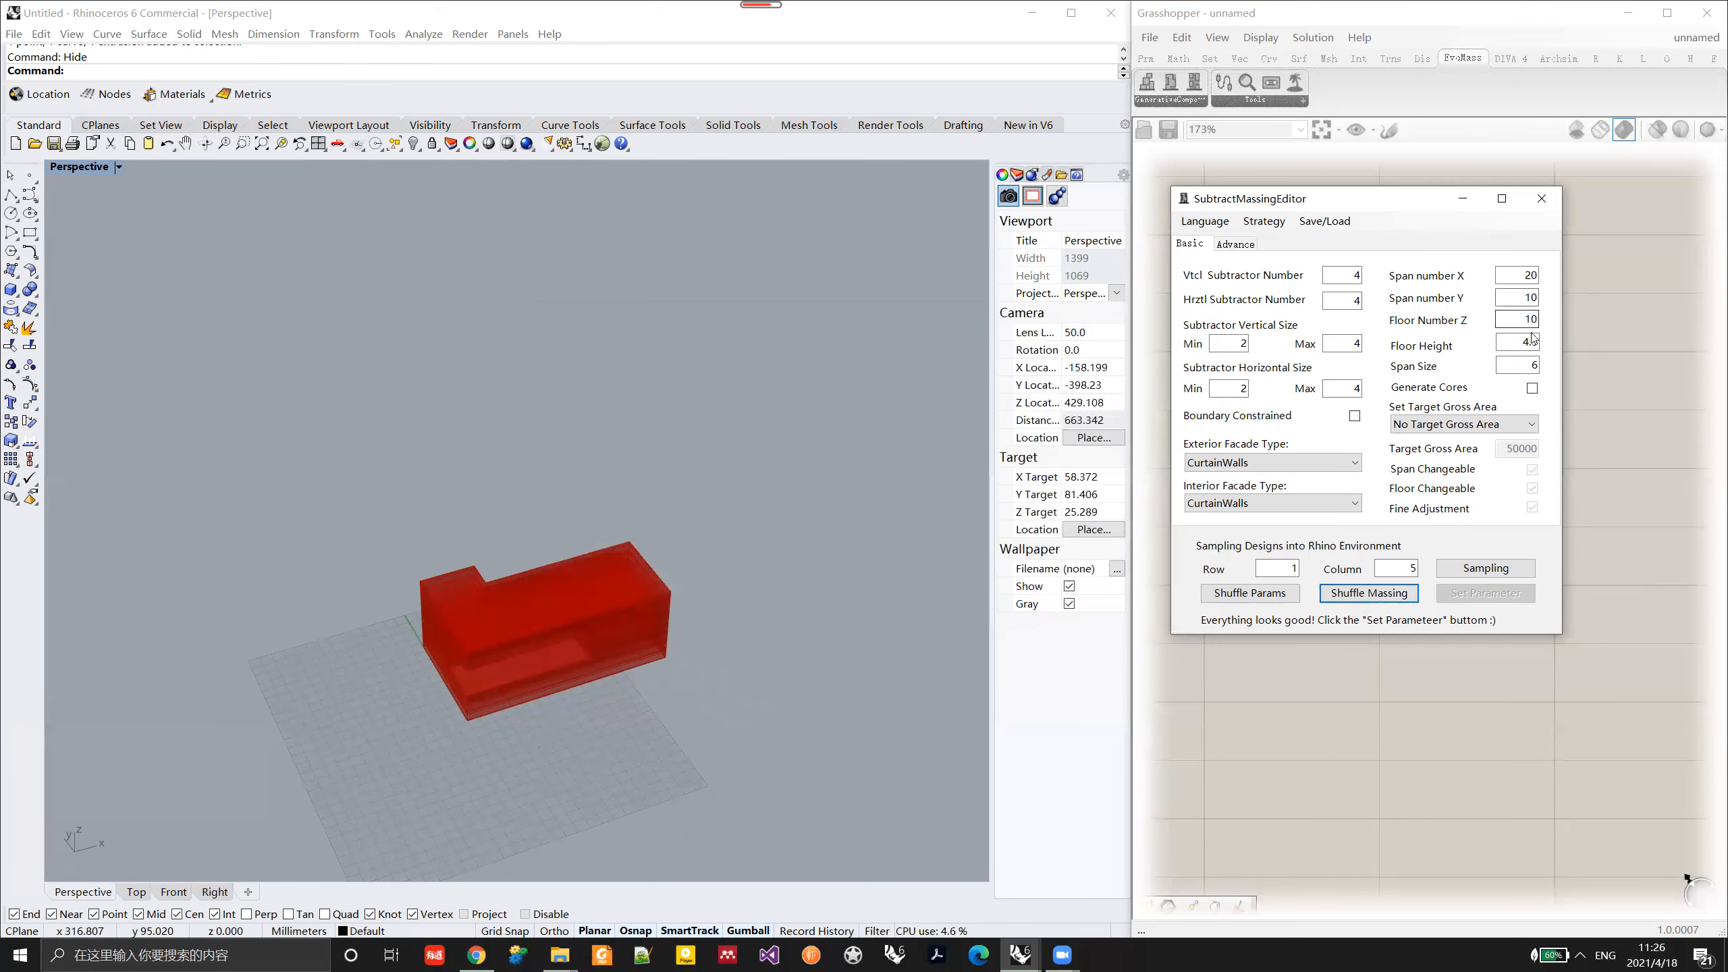
Step: Set the horizontal subtractor number to 3, apply the parameters, shuffle the massing, and inspect the new variant
drag(1360, 276, 1344, 306)
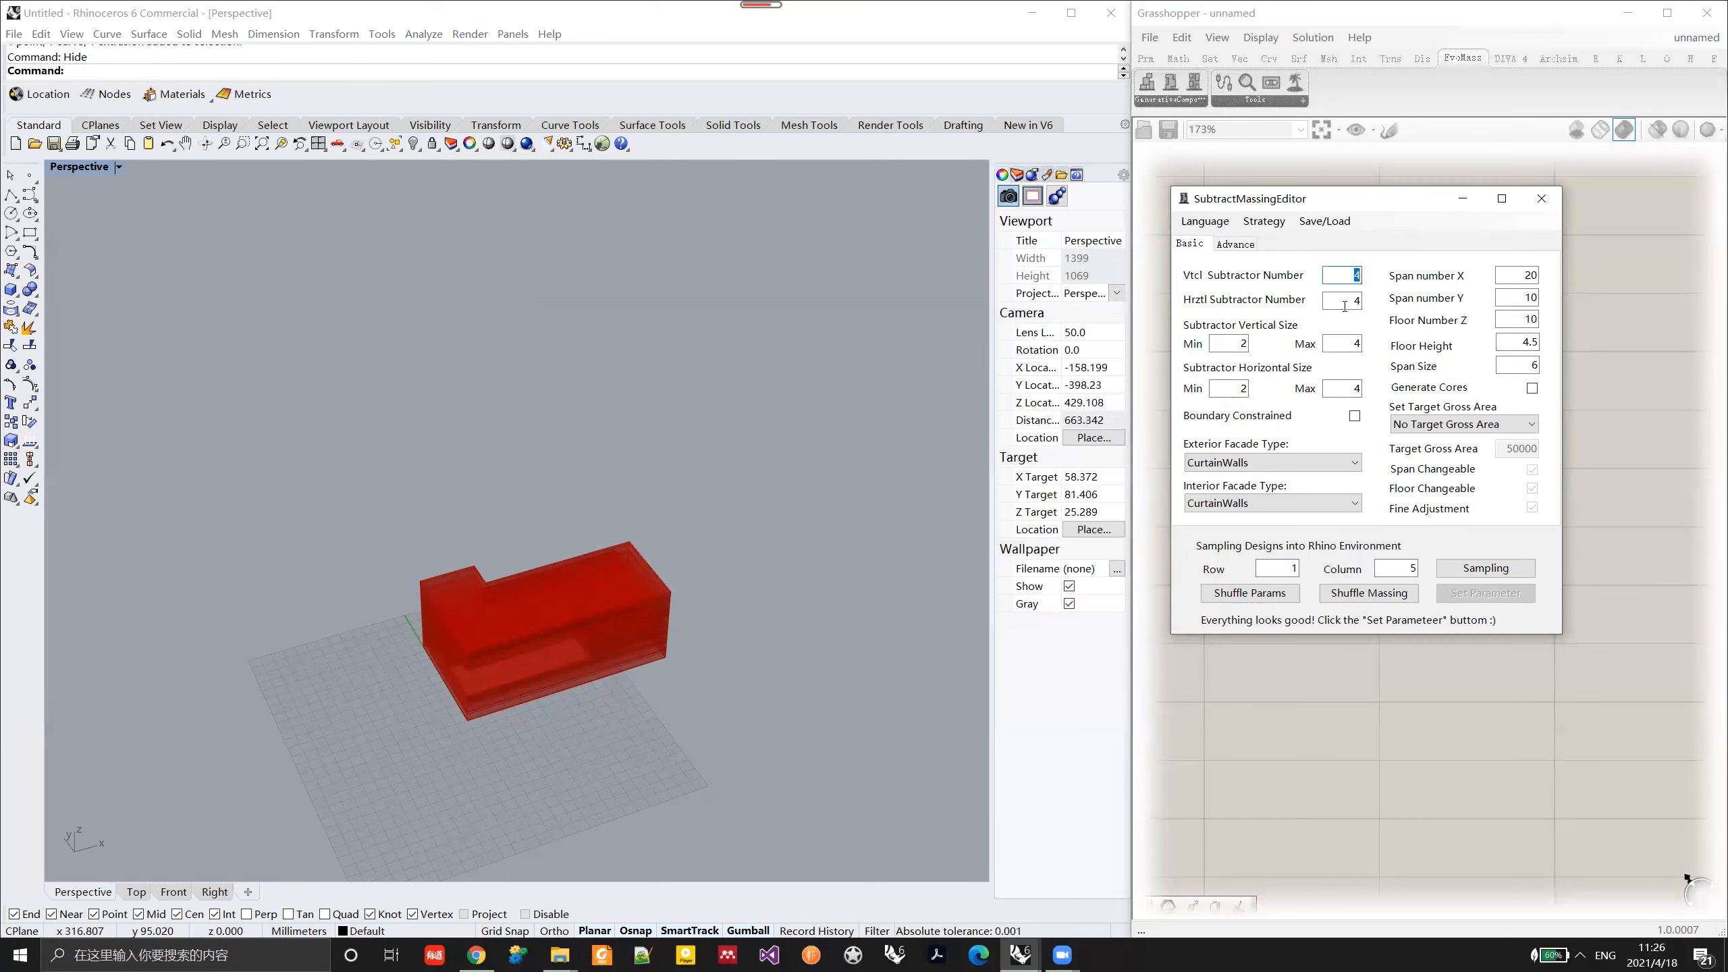
key(Tab)
text(3)
click(1501, 597)
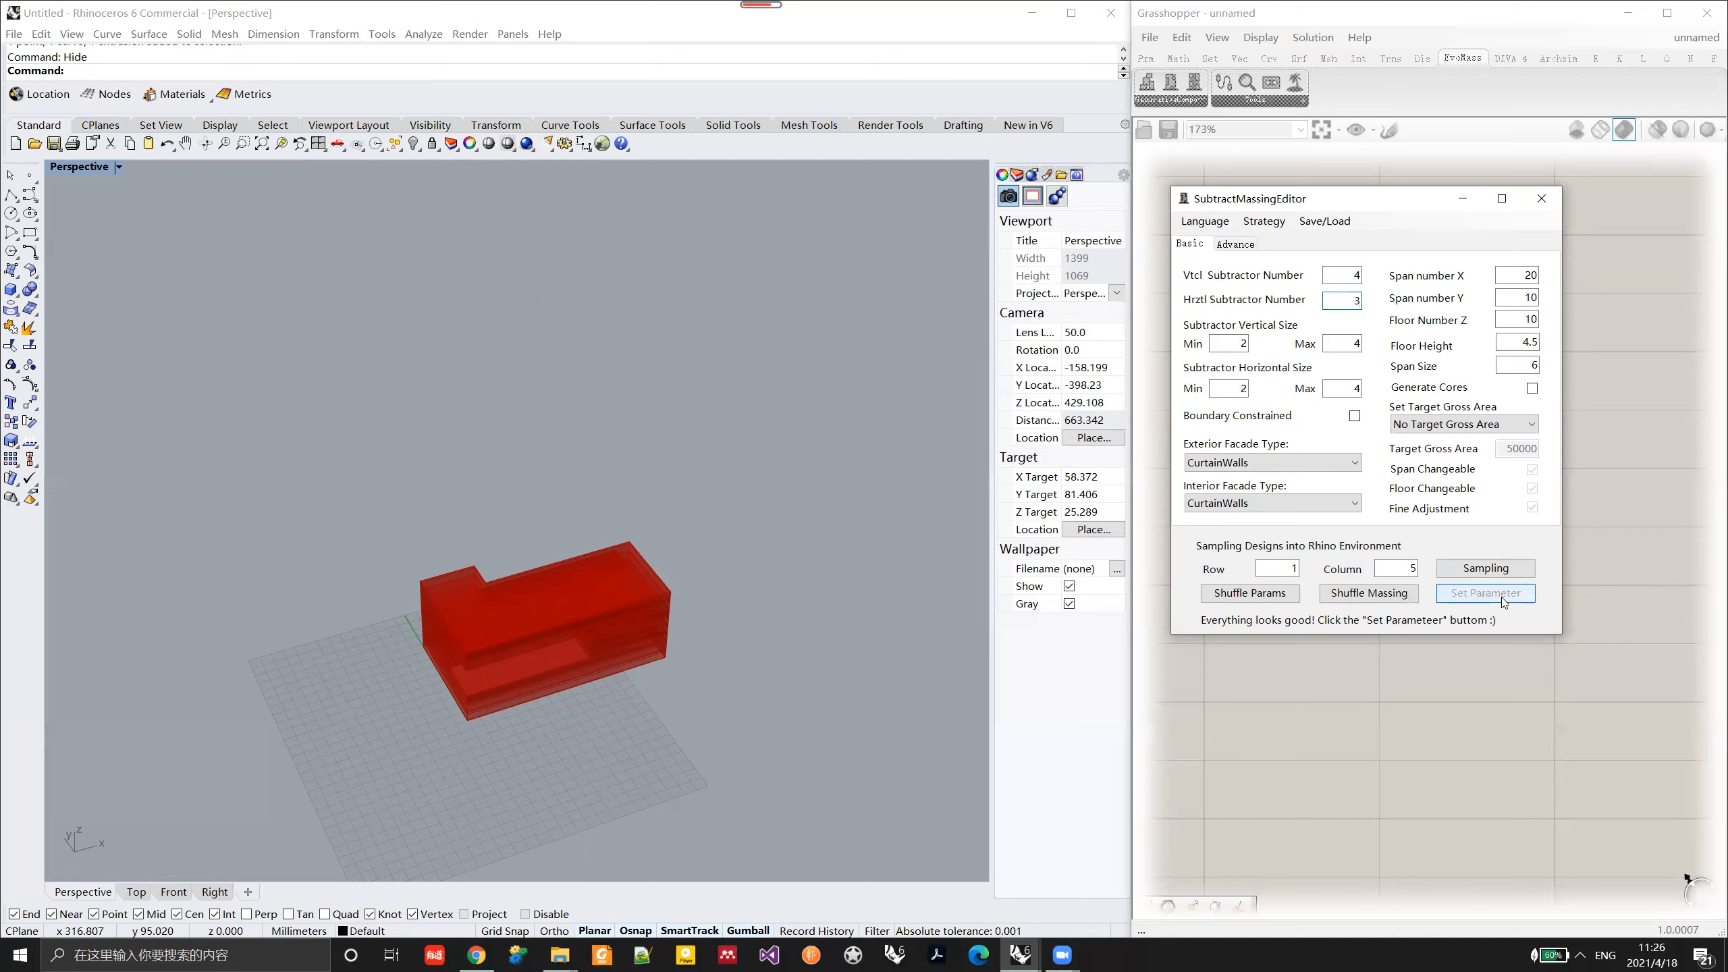
click(1379, 601)
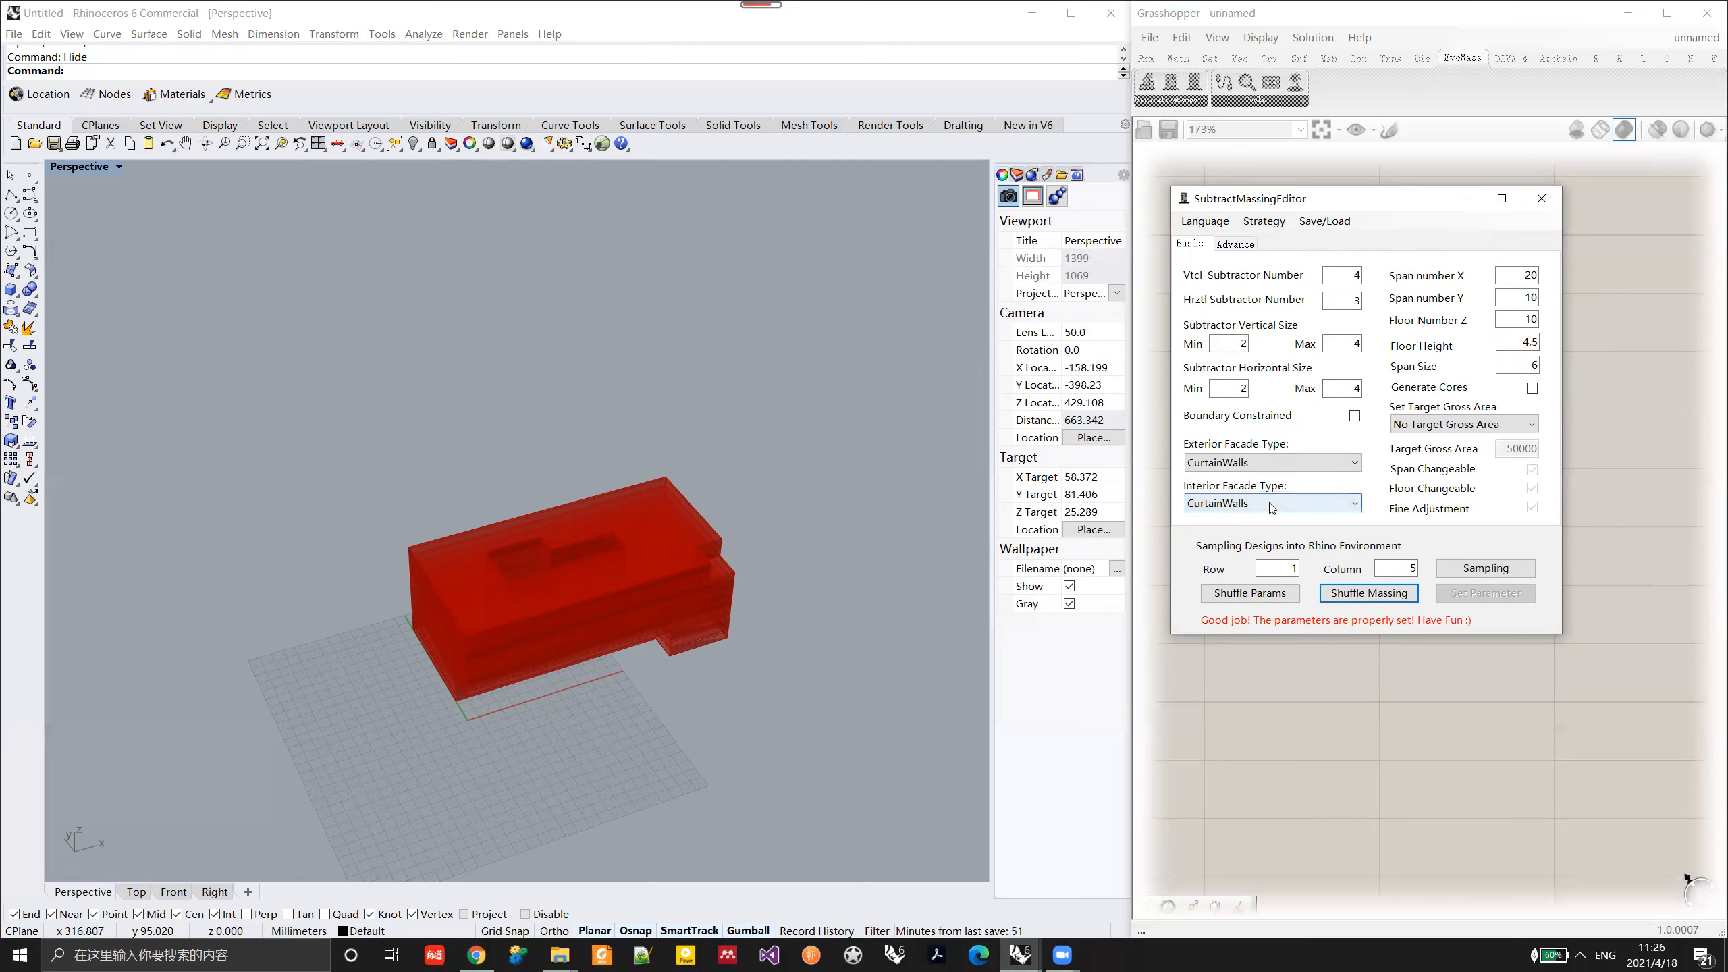
right_drag(572, 675, 607, 693)
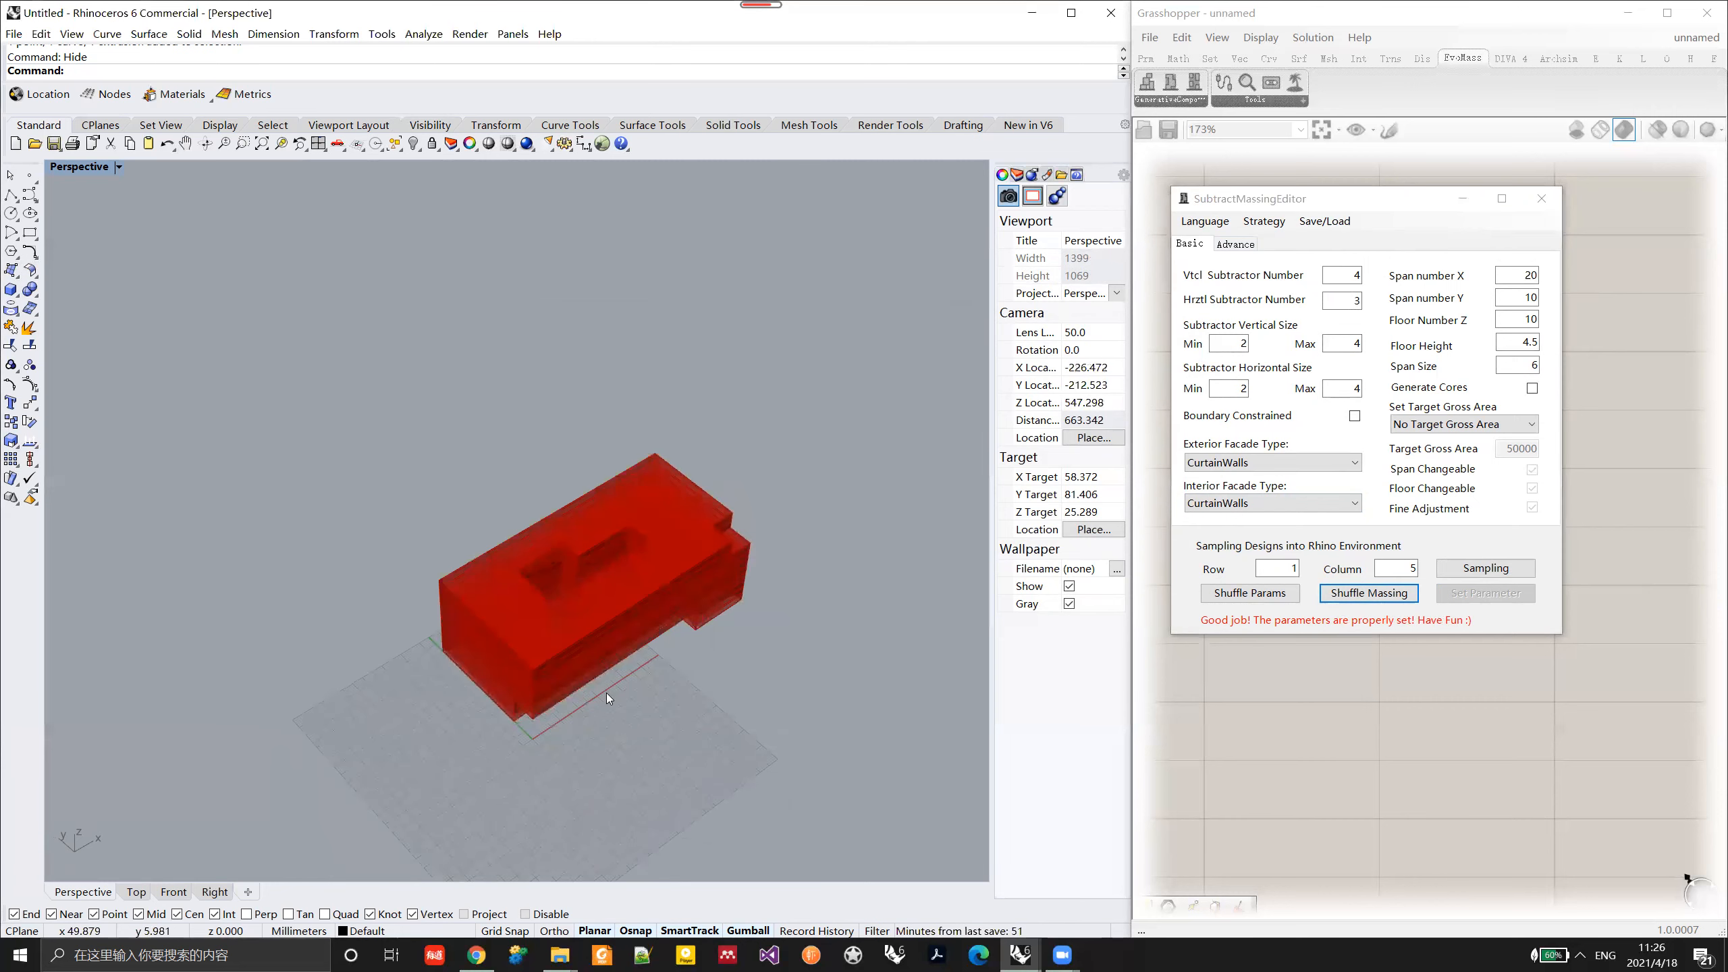